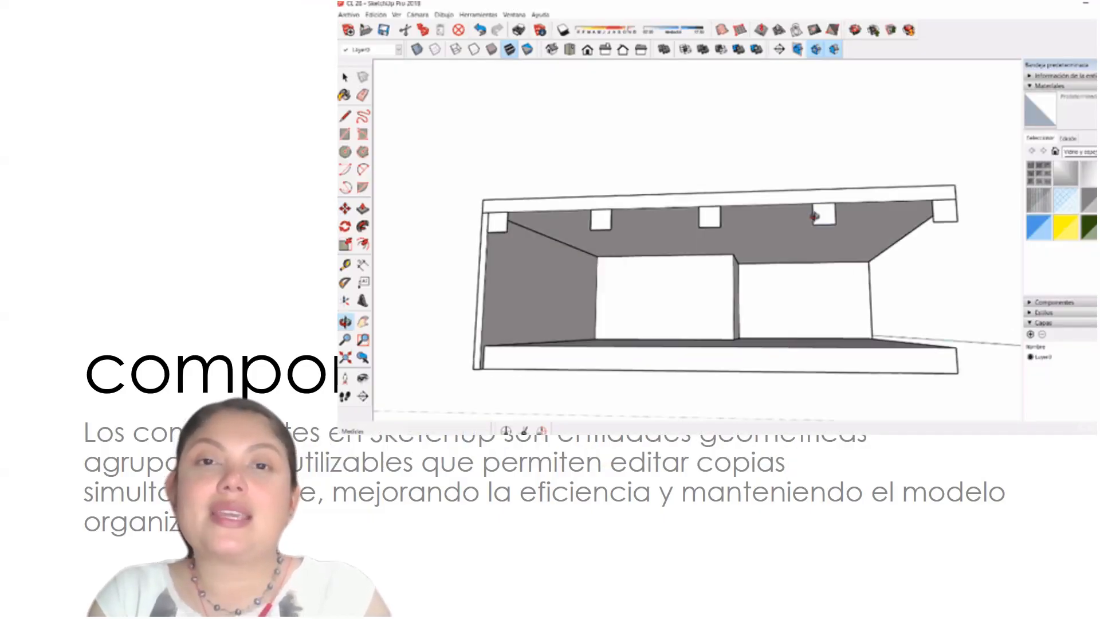
Open the beam component second from the slab's near corner and extrude its square face under the slab with Push/Pull
middle_drag(815, 214, 700, 145)
click(835, 126)
middle_drag(836, 126, 773, 164)
key(space)
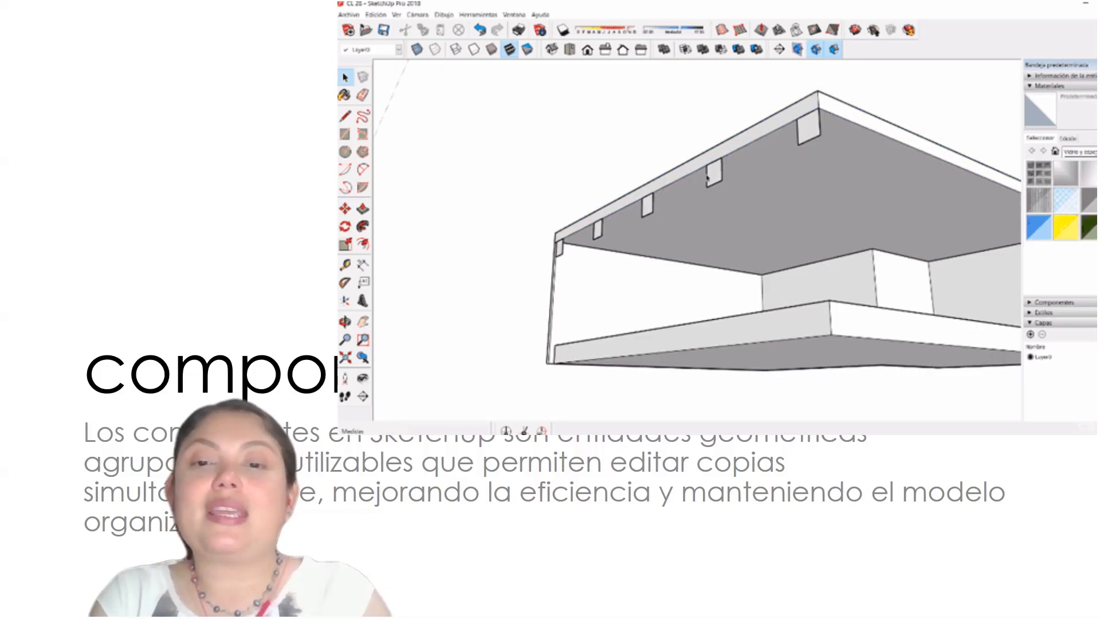
double_click(715, 174)
key(p)
click(714, 175)
scroll(761, 202, down, 1)
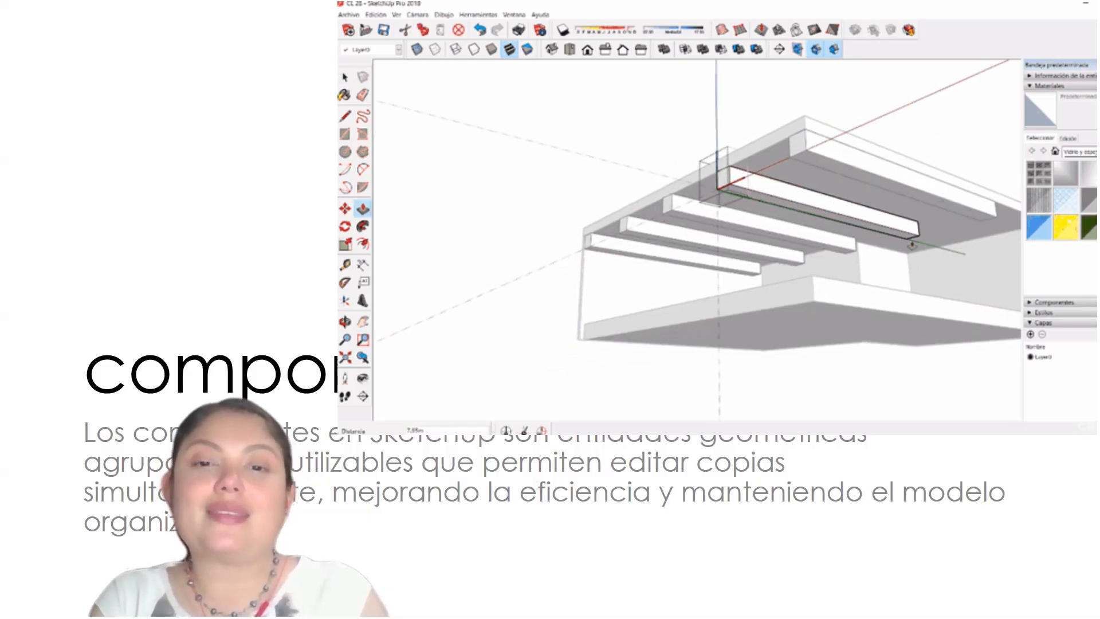
click(945, 262)
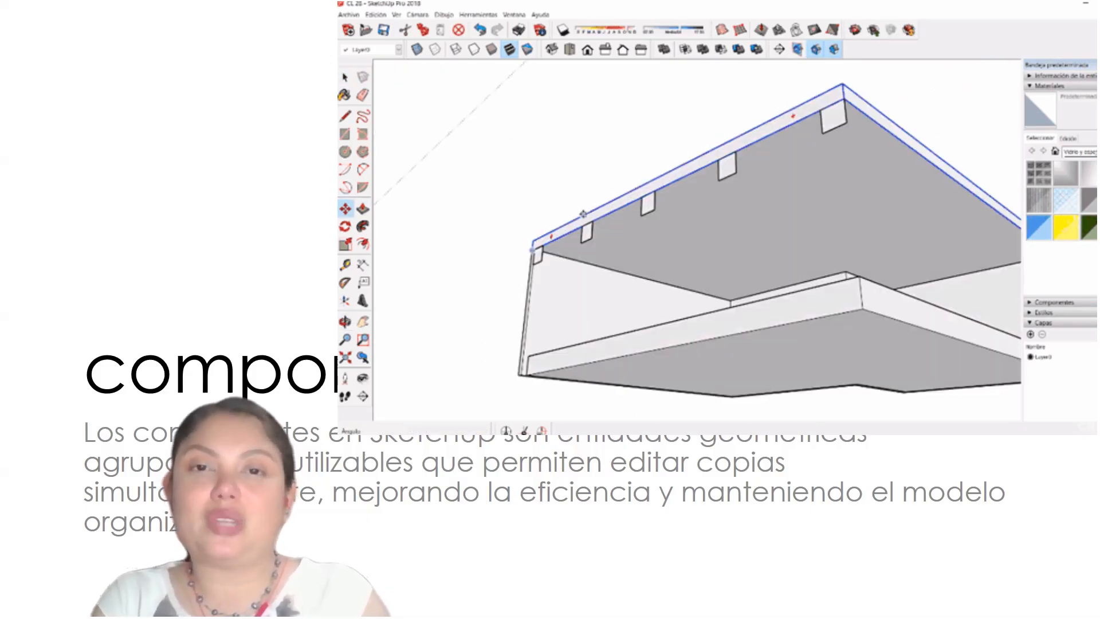
Repeat the Push/Pull extrusion of the square profile inside the beam component so all its copies lengthen together
click(835, 115)
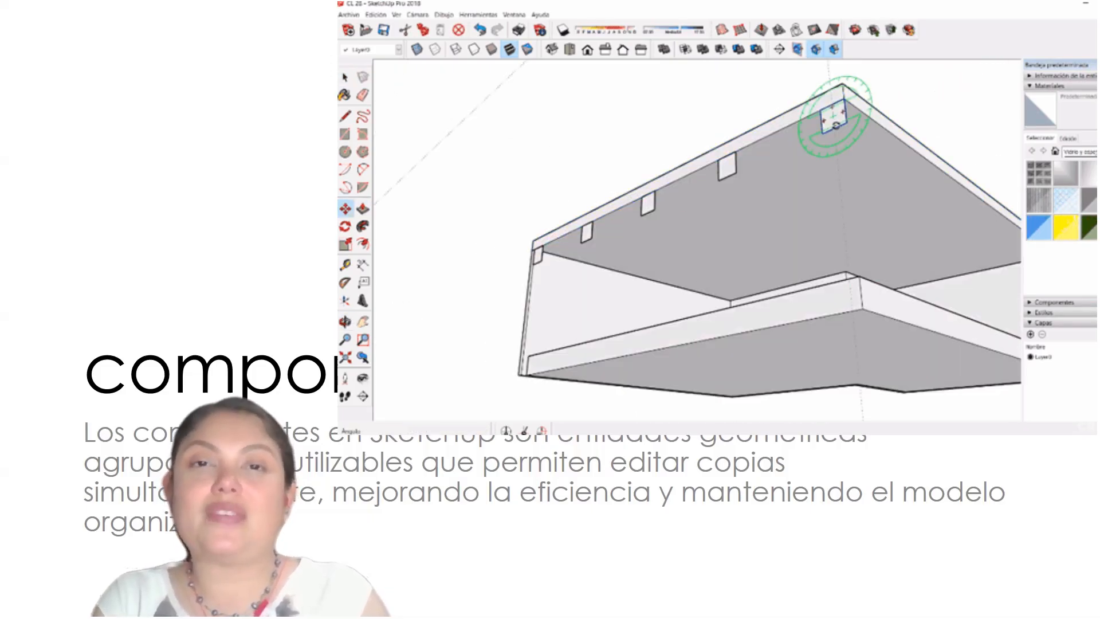
middle_drag(835, 116, 766, 172)
key(space)
double_click(714, 175)
key(p)
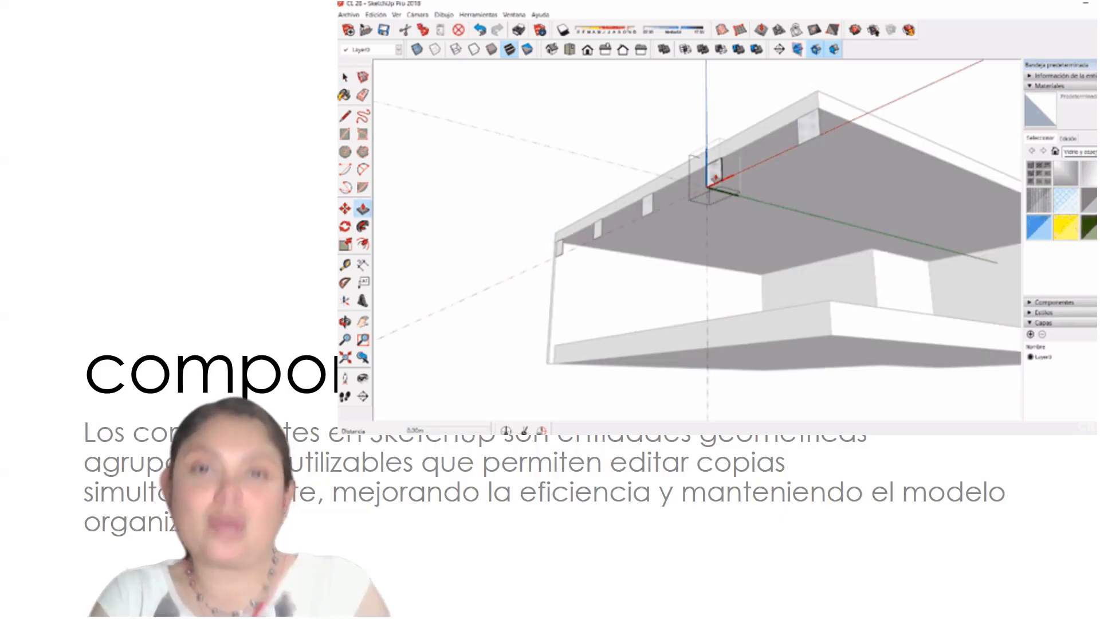
click(713, 174)
scroll(762, 201, down, 1)
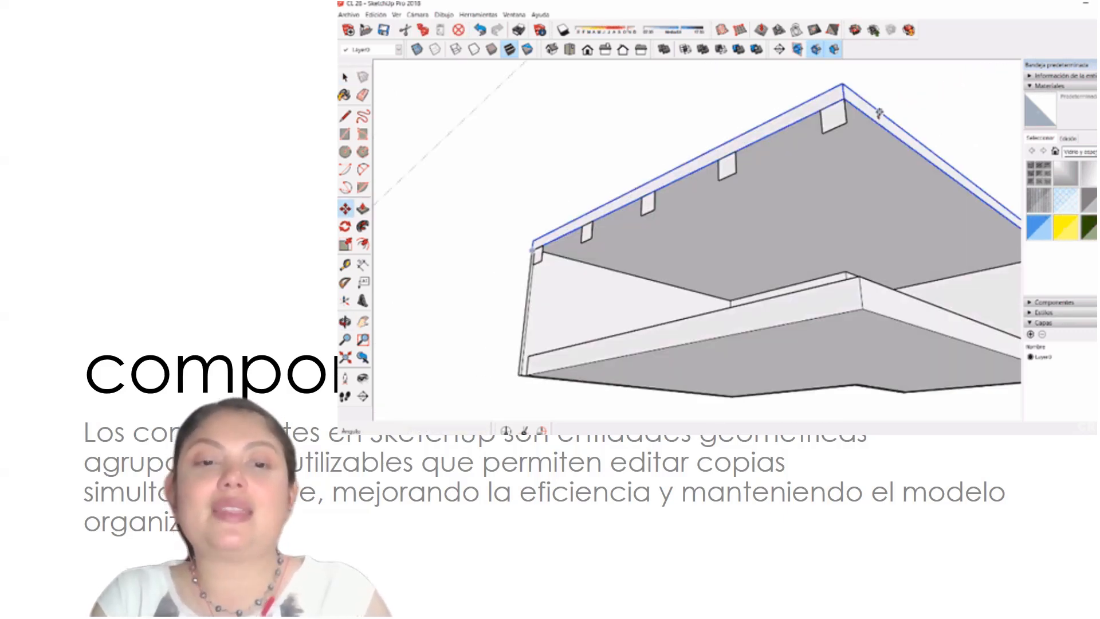
click(831, 114)
middle_drag(831, 114, 733, 179)
key(space)
double_click(713, 175)
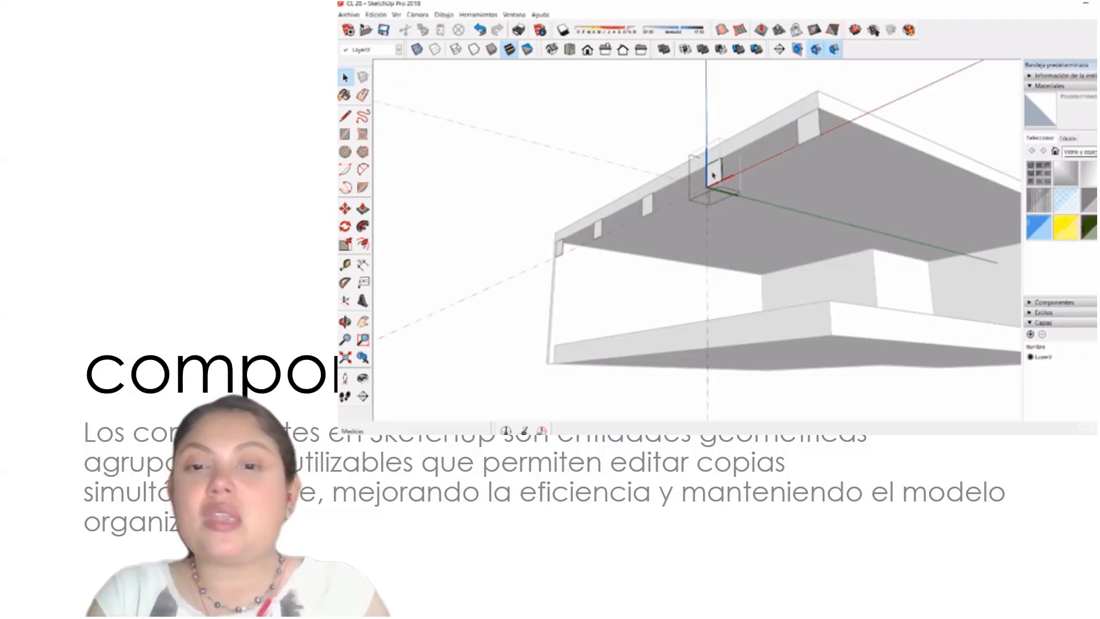
key(p)
click(713, 175)
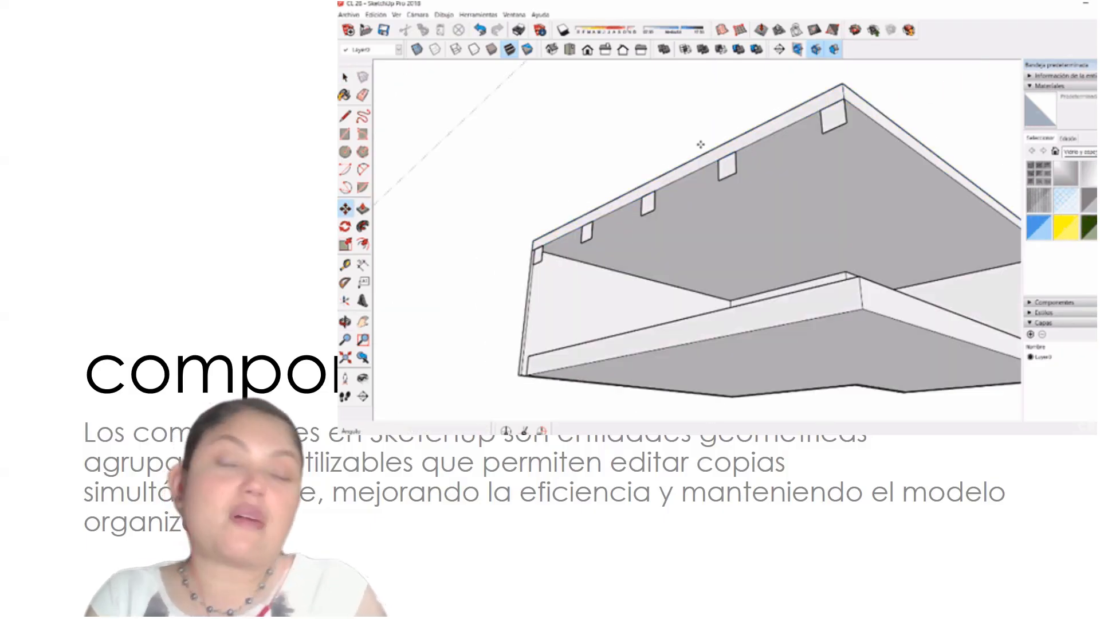
click(835, 110)
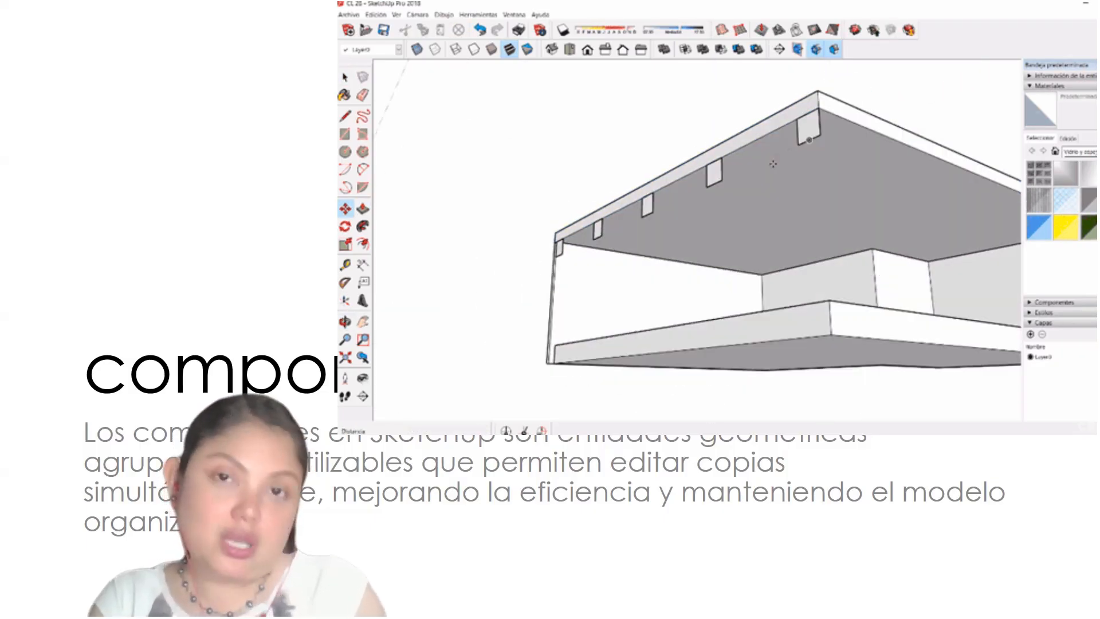
key(space)
double_click(708, 176)
key(p)
click(710, 175)
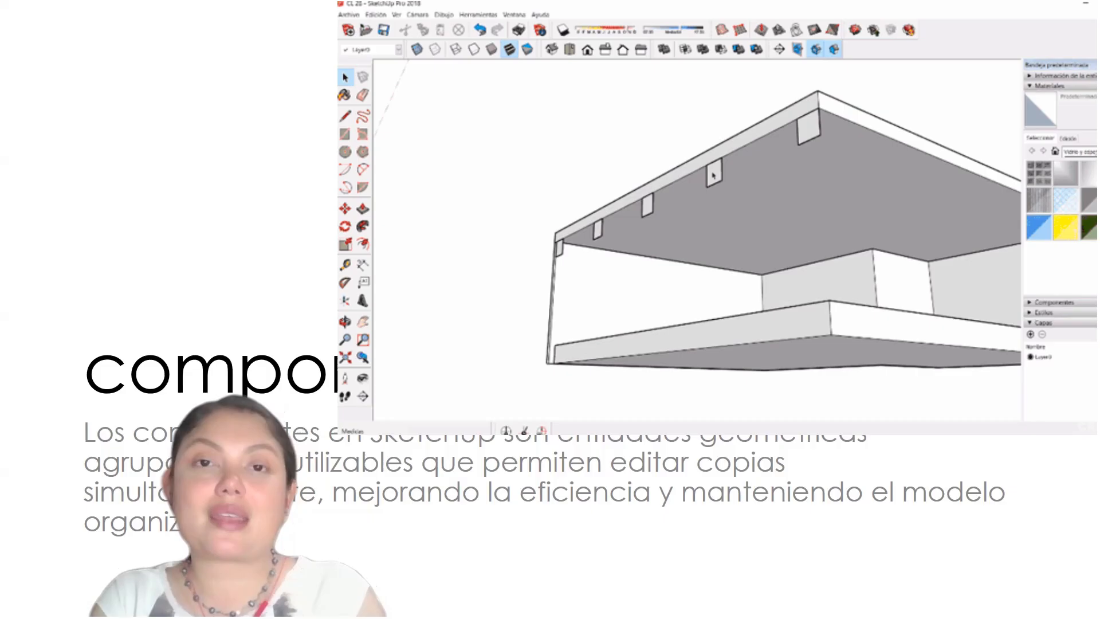
double_click(712, 174)
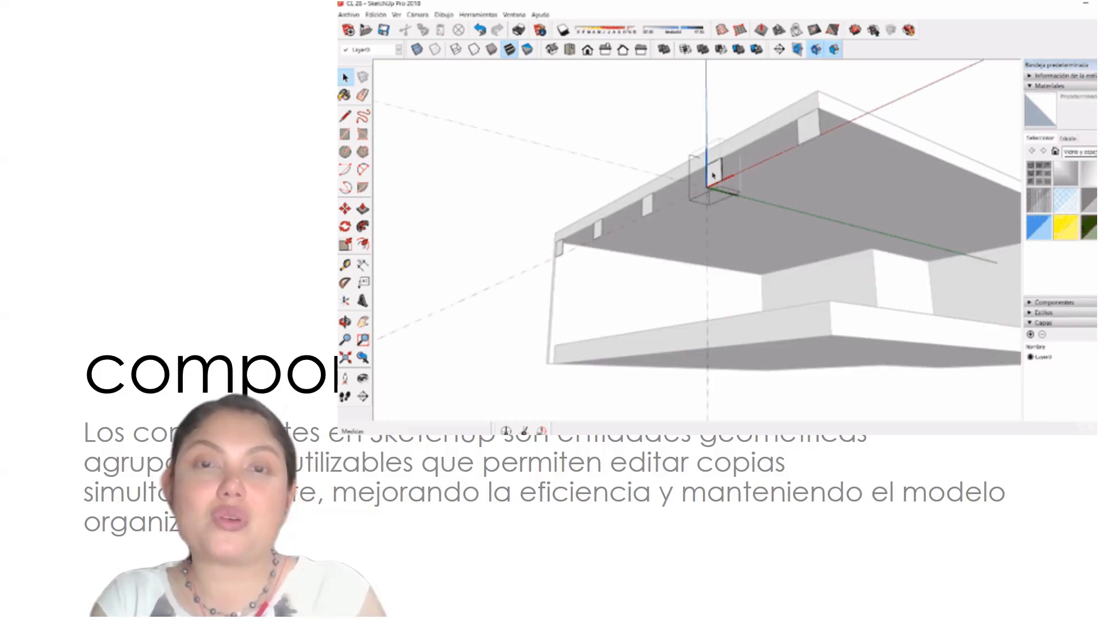
key(p)
click(714, 177)
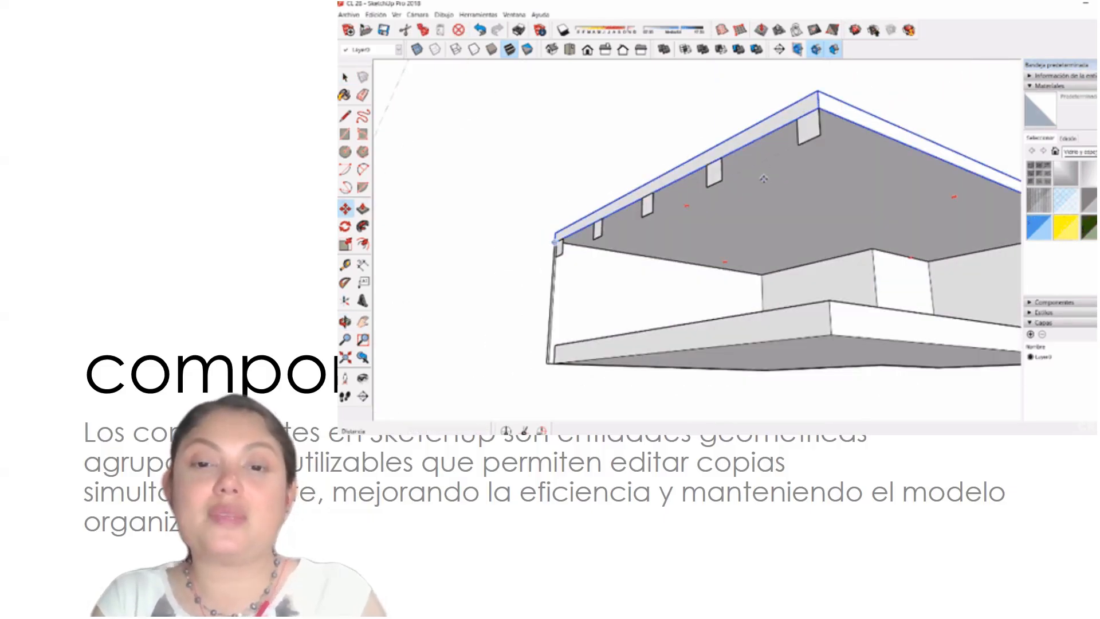
key(space)
double_click(713, 175)
key(p)
click(714, 175)
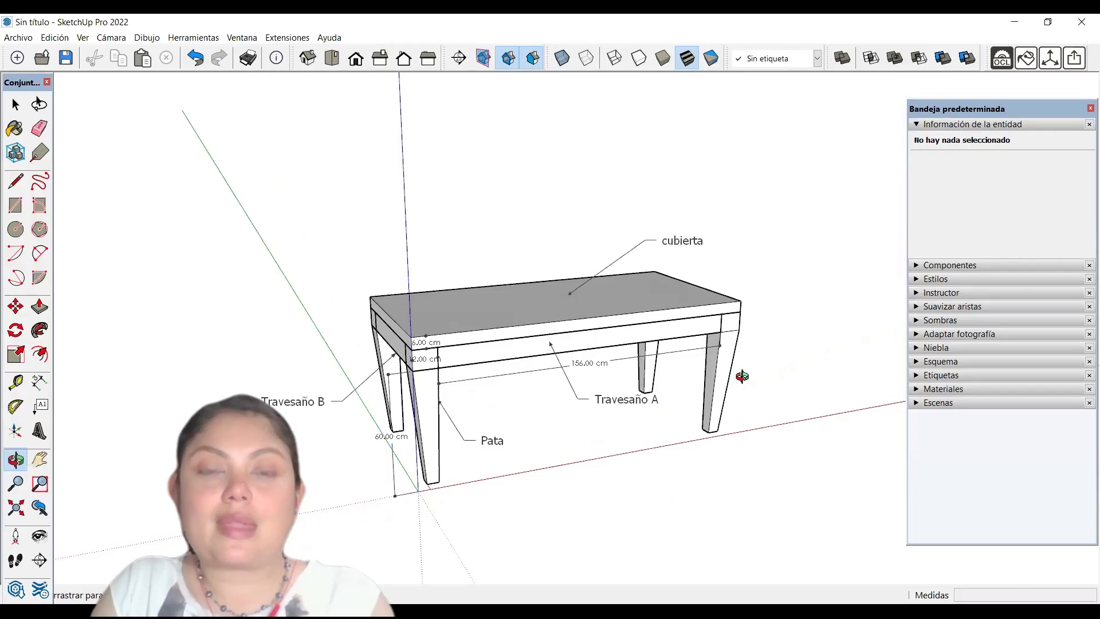
Examine the labelled and dimensioned table model from several angles, including its top, legs and crossbars
drag(742, 376, 819, 386)
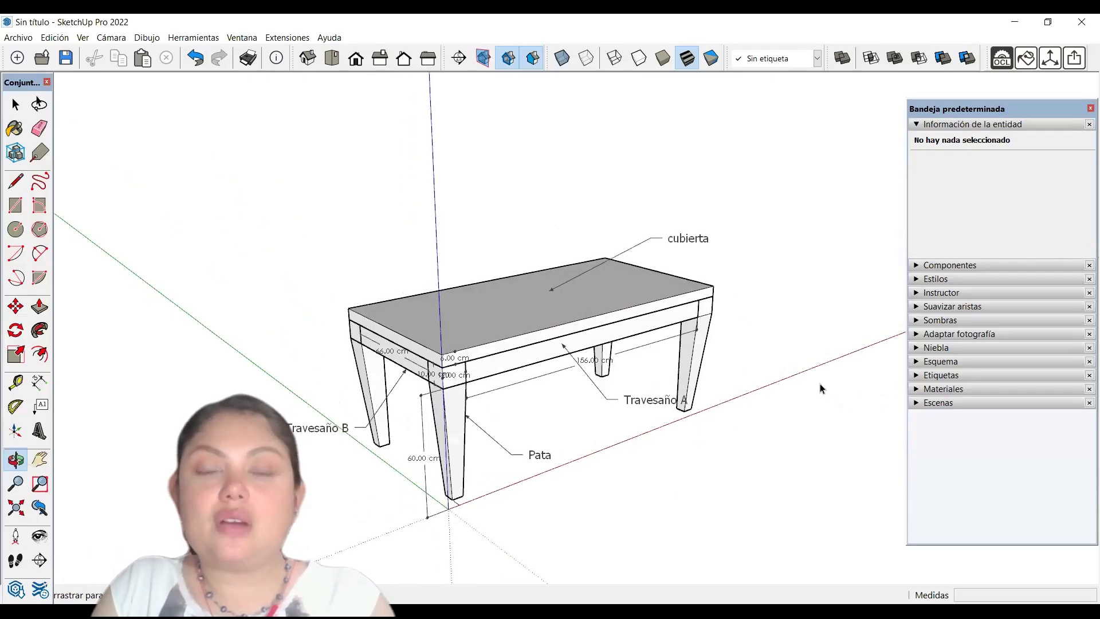
key(space)
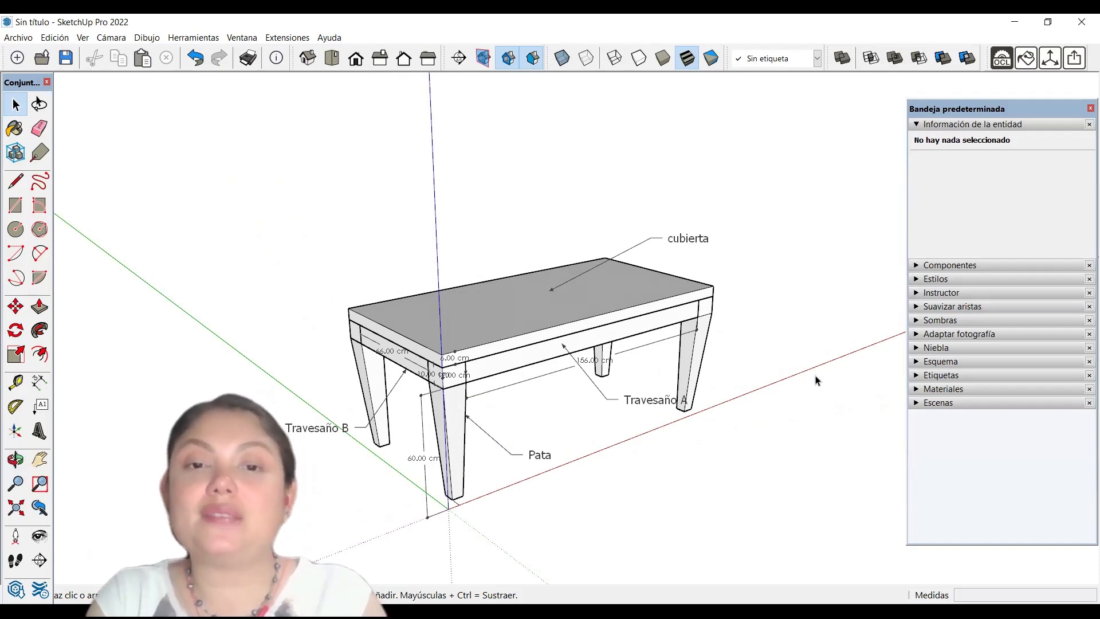
middle_drag(816, 380, 588, 345)
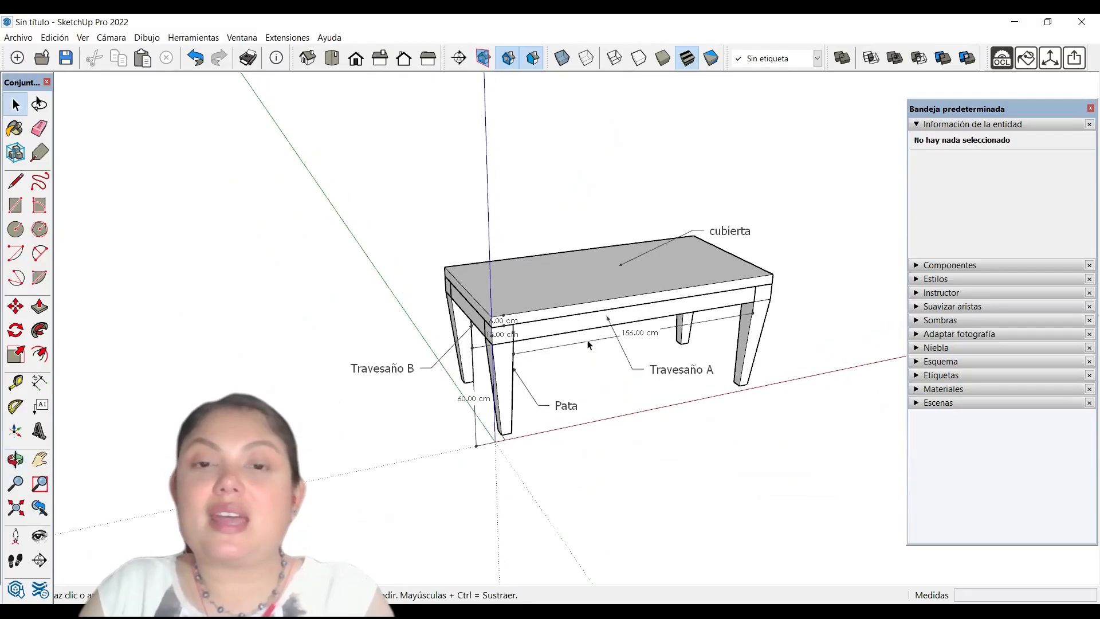
scroll(665, 344, up, 3)
scroll(491, 317, down, 2)
middle_drag(491, 317, 571, 332)
scroll(445, 390, up, 2)
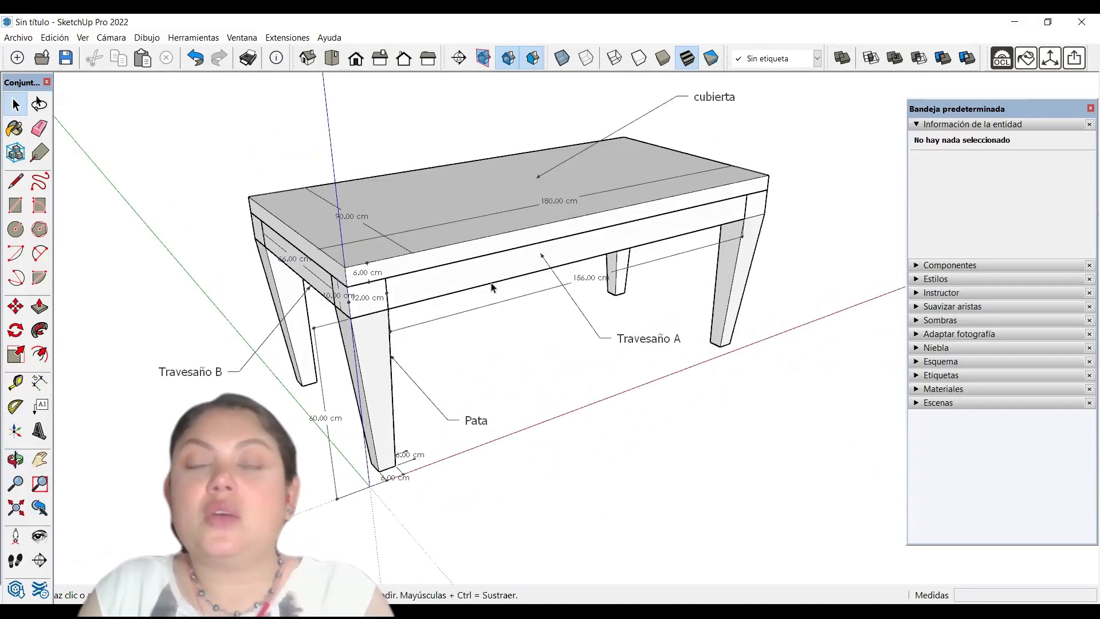
scroll(681, 229, down, 2)
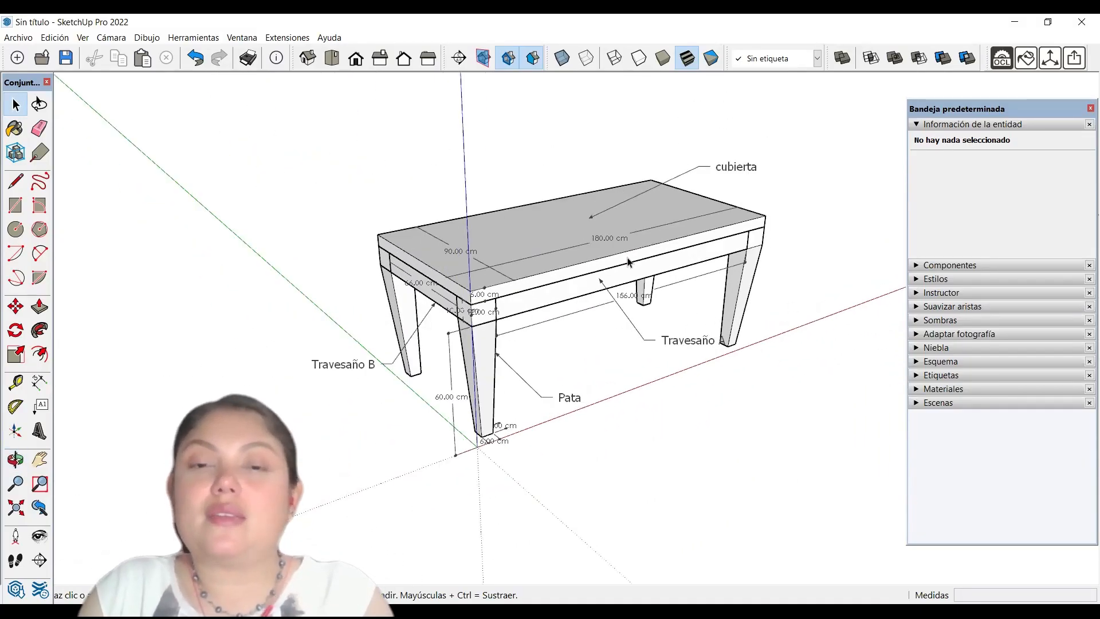
Check the entity information of the cubierta, Travesaño A and Travesaño B groups one by one, and clear the selection
click(545, 224)
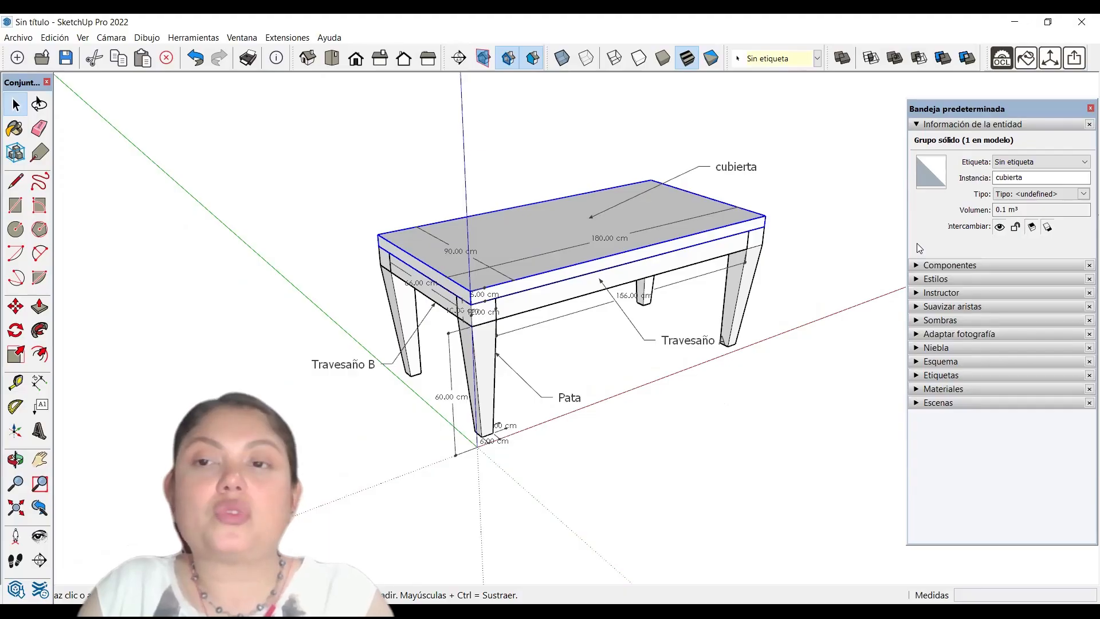
click(794, 351)
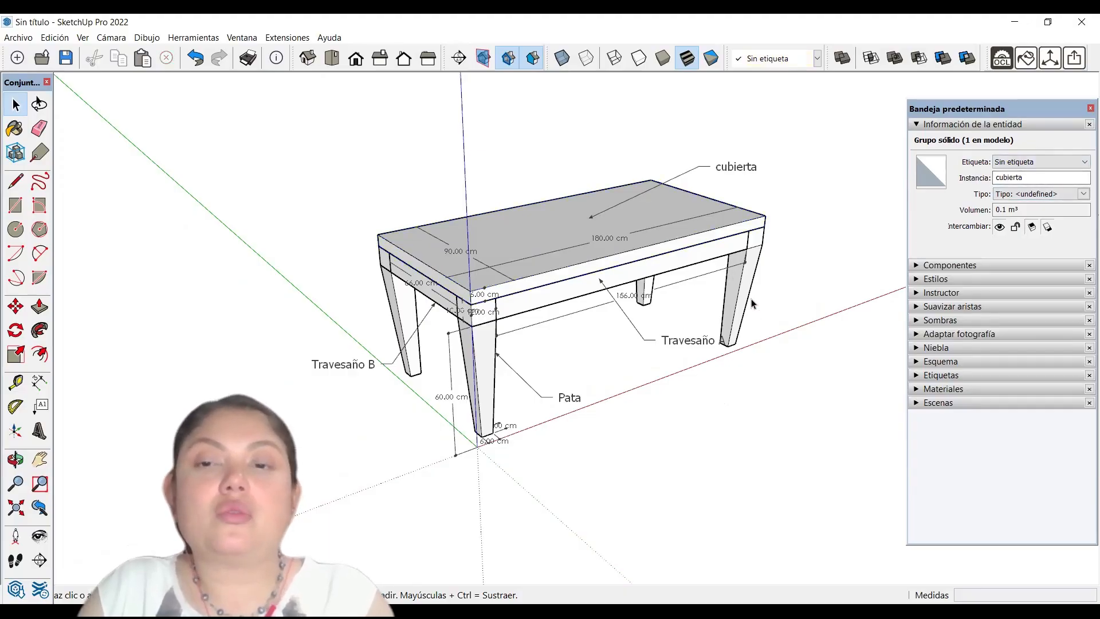
scroll(520, 303, up, 2)
click(520, 306)
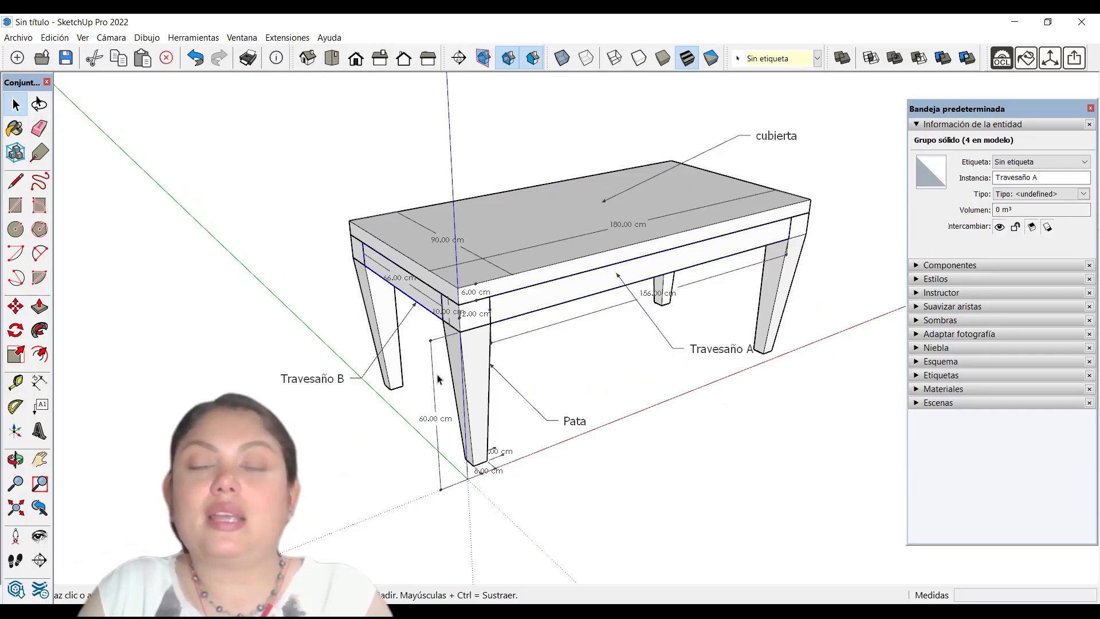
scroll(440, 380, down, 3)
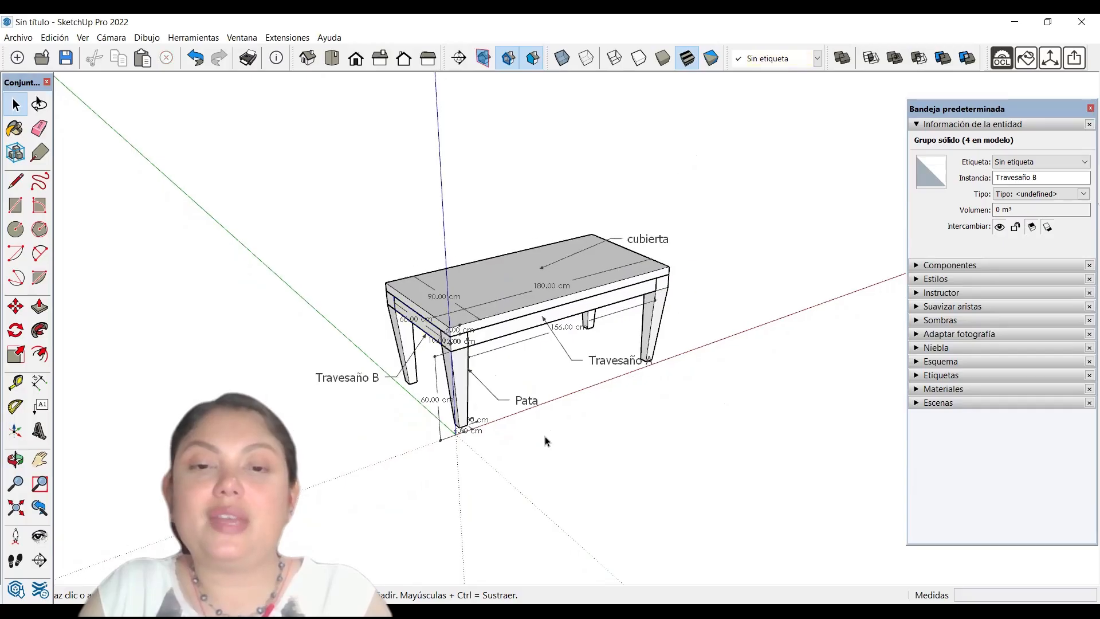
click(526, 442)
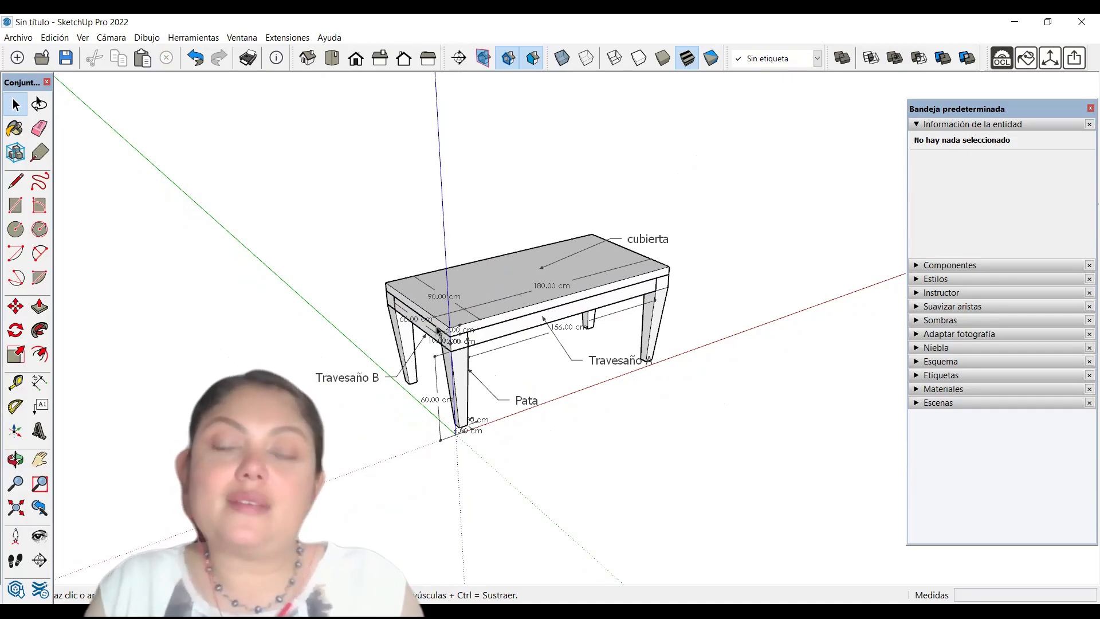
Inspect the table's leg and crossbars up close, and select the cubierta group together with the front Travesaño A
scroll(441, 379, up, 4)
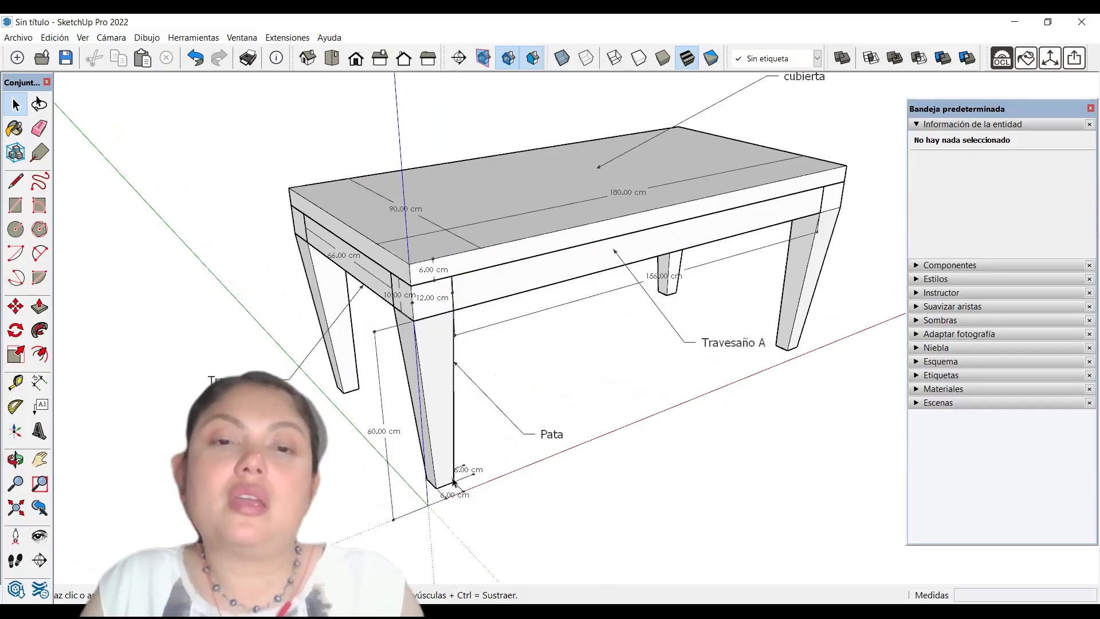
mouse_move(441, 380)
middle_down()
mouse_move(437, 393)
mouse_move(437, 343)
mouse_move(575, 361)
mouse_move(354, 412)
mouse_move(373, 417)
middle_up()
scroll(374, 416, down, 4)
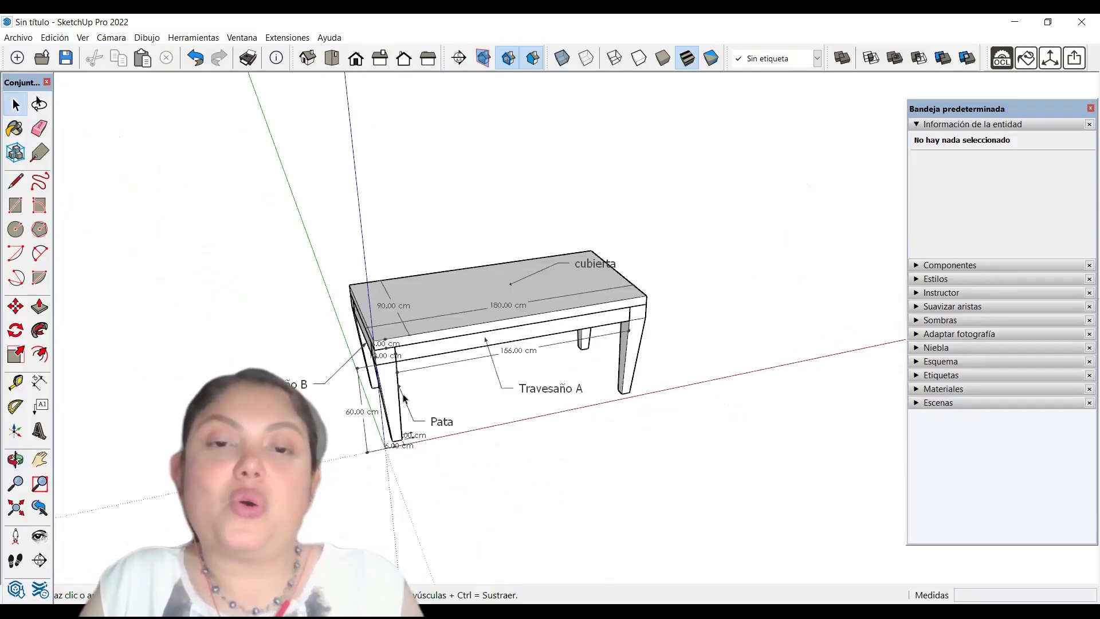
middle_drag(429, 374, 491, 373)
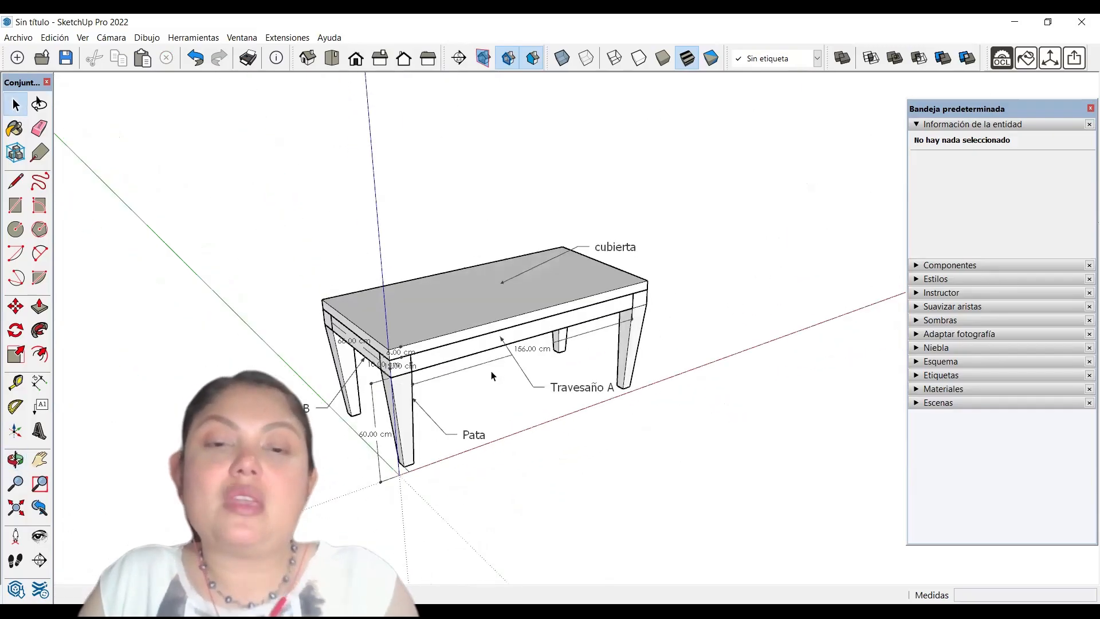
scroll(491, 372, down, 1)
click(465, 308)
scroll(466, 309, up, 2)
shift+click(462, 353)
scroll(446, 360, down, 2)
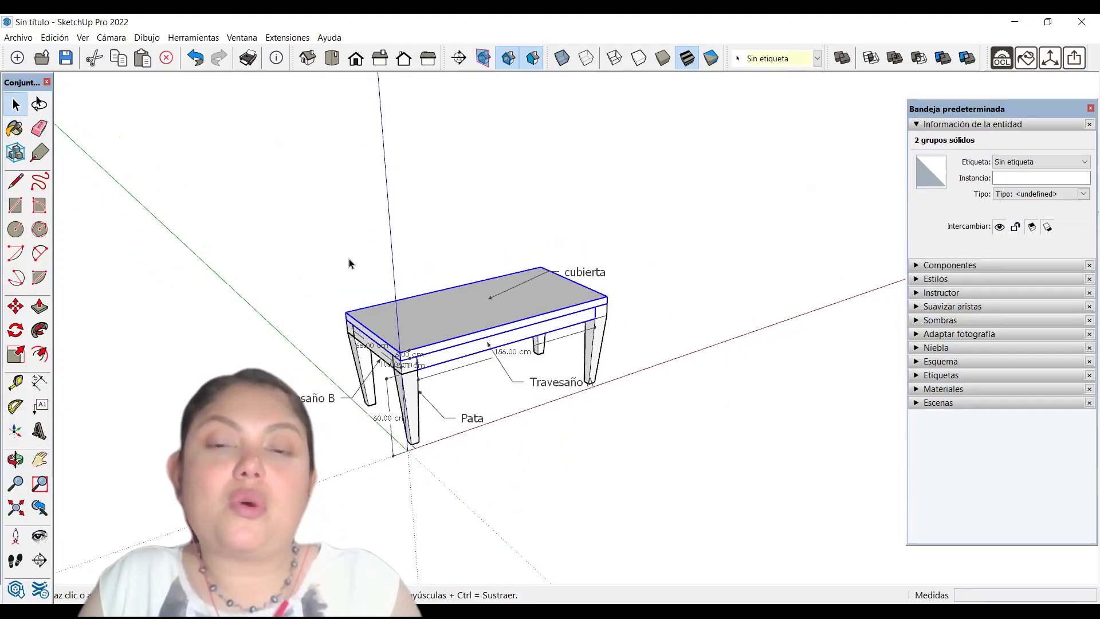
Copy the whole table with its labels and dimensions along the red axis, placing the copy beyond the original
drag(294, 216, 633, 480)
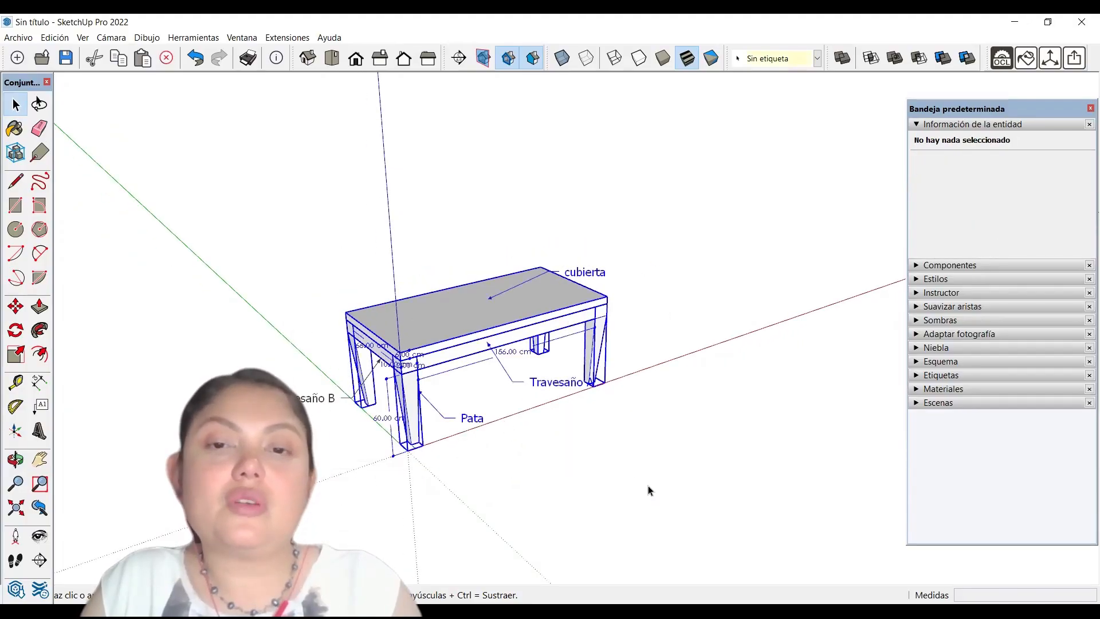
scroll(559, 458, up, 1)
scroll(381, 465, up, 2)
key(m)
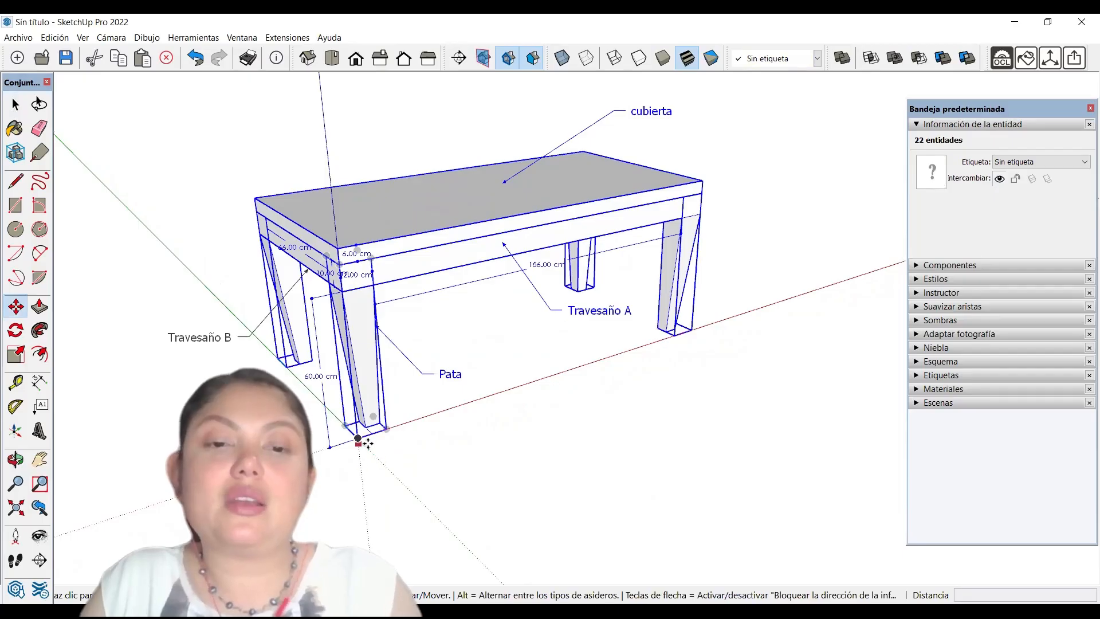
key(ctrl)
click(365, 442)
scroll(267, 461, down, 4)
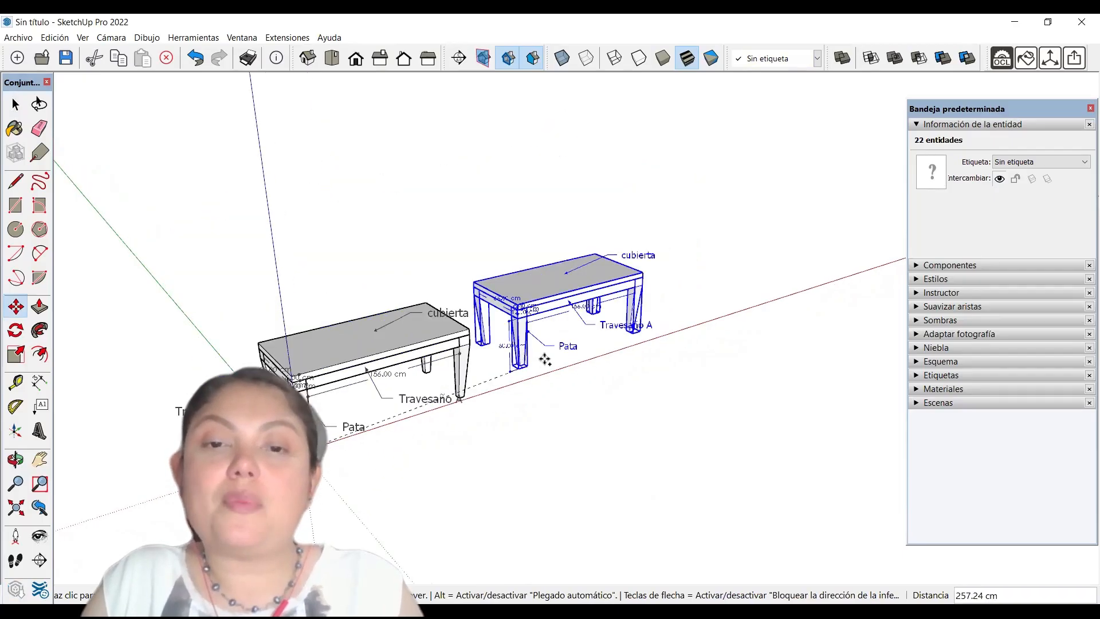
scroll(724, 324, up, 5)
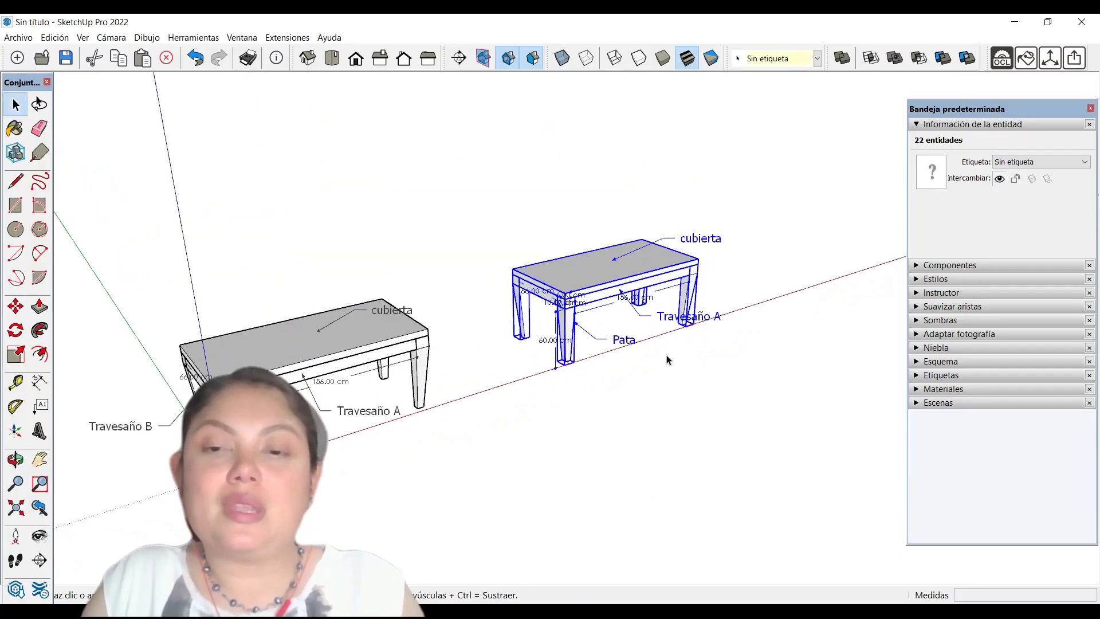
click(683, 302)
key(space)
Delete three legs from the copied table, keeping only the front leg labelled Pata
scroll(682, 301, up, 2)
click(691, 301)
scroll(689, 309, up, 2)
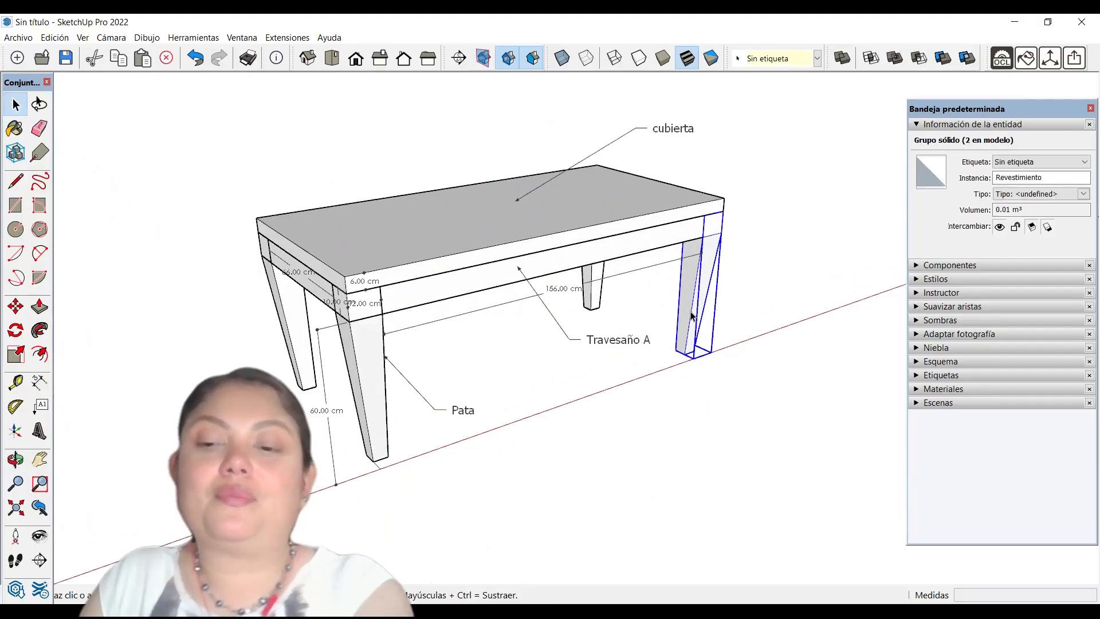
key(Delete)
middle_drag(660, 256, 619, 322)
click(614, 318)
key(Delete)
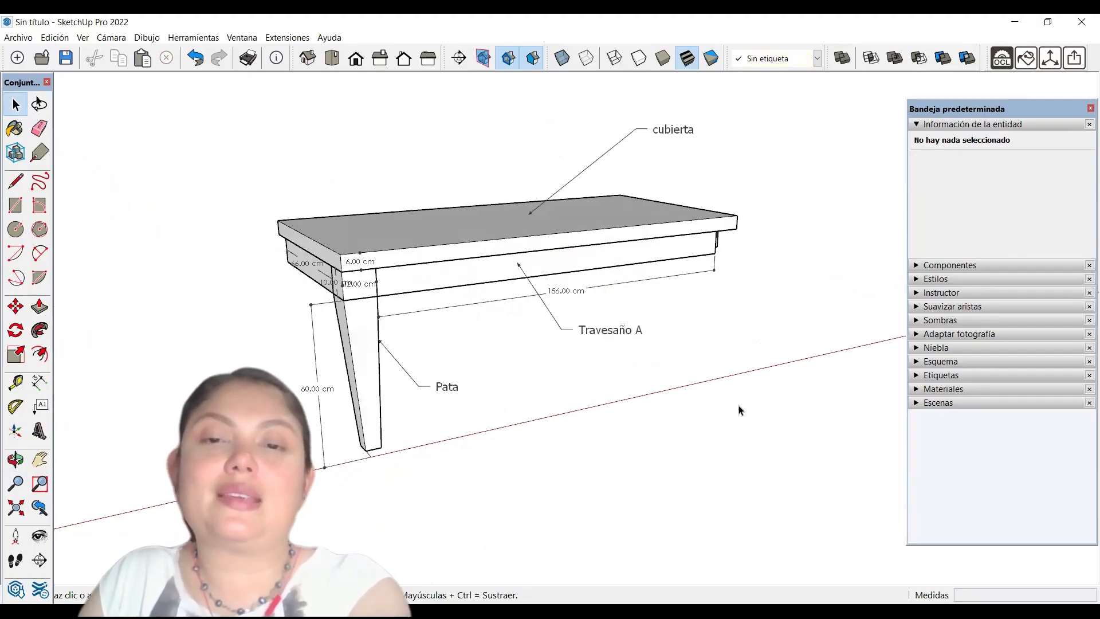
Delete the Travesaño A and Pata labels together with the 156 cm and 60 cm dimensions from the copied table
scroll(737, 410, down, 3)
drag(602, 369, 603, 369)
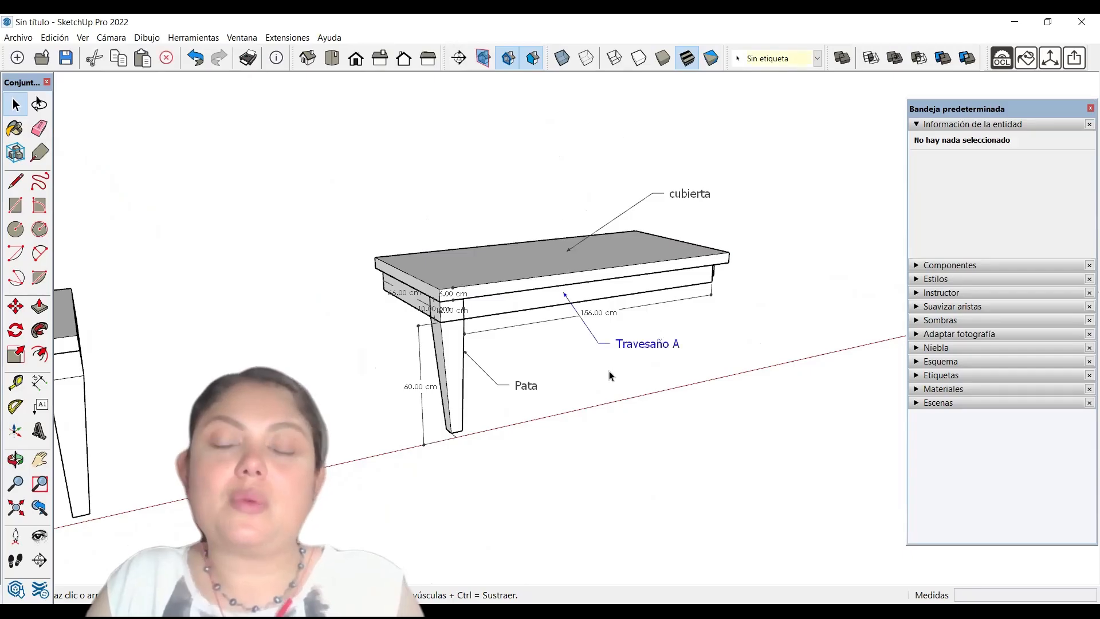
key(Delete)
click(587, 314)
key(Delete)
click(520, 385)
key(Delete)
click(421, 376)
key(Delete)
scroll(431, 314, up, 1)
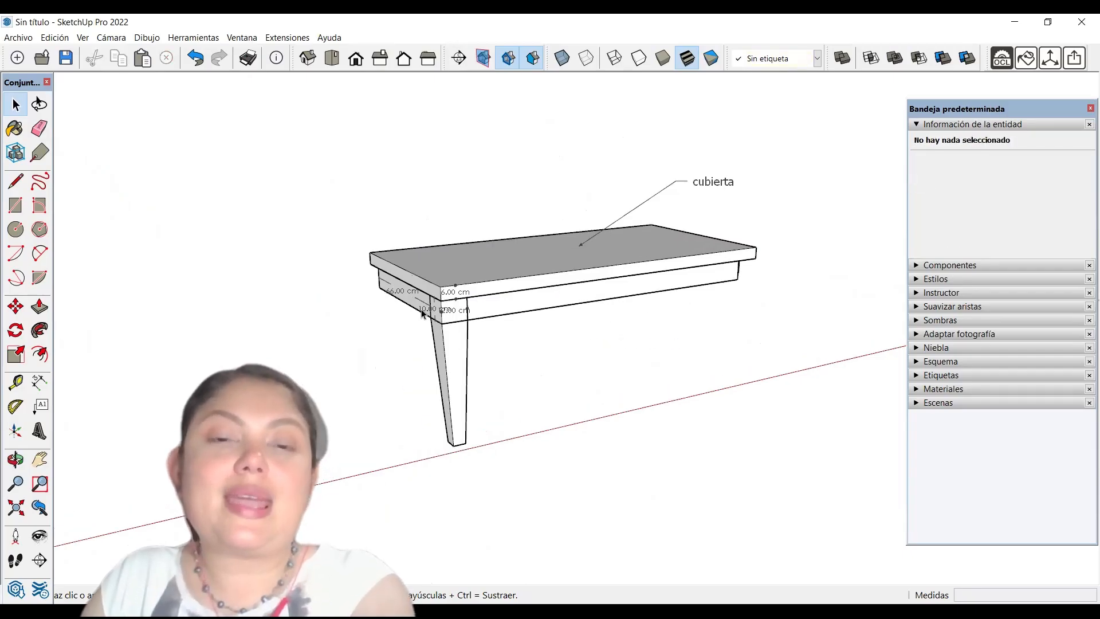
Delete the remaining dimensions around the copied table's front corner and the cubierta label
click(412, 299)
key(Delete)
click(458, 293)
key(Delete)
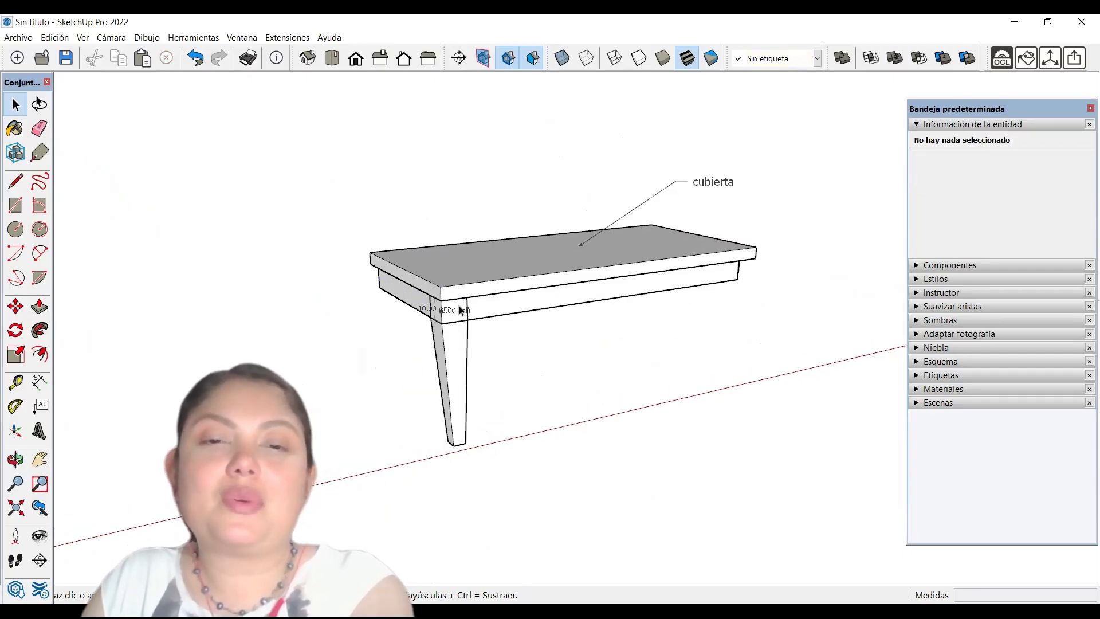
click(458, 313)
key(Delete)
click(435, 310)
key(Delete)
scroll(606, 355, down, 3)
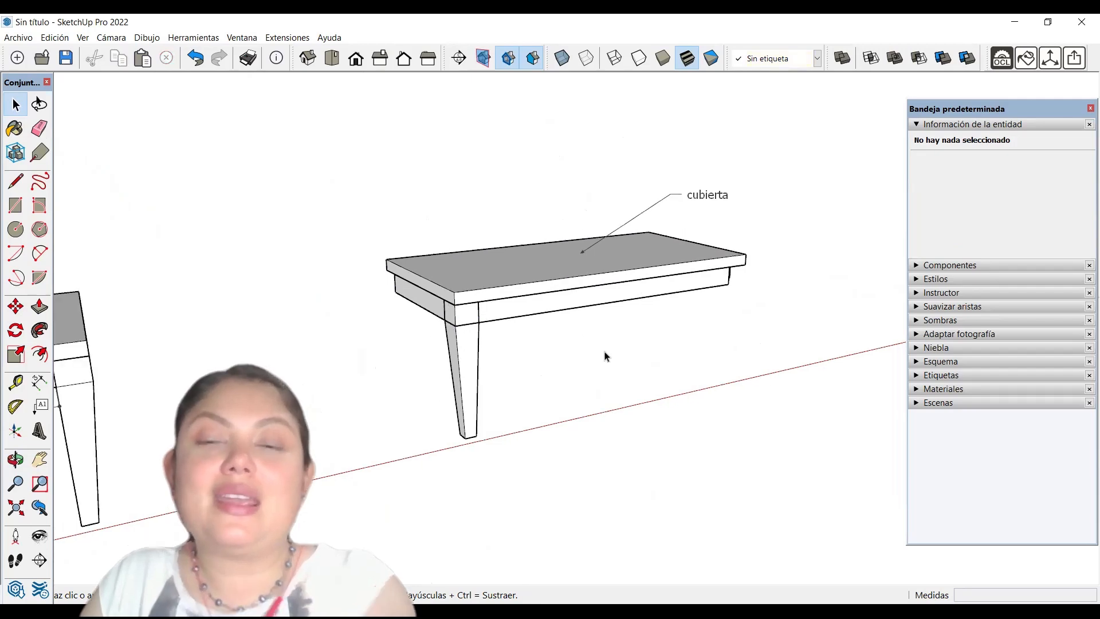
click(707, 227)
key(Delete)
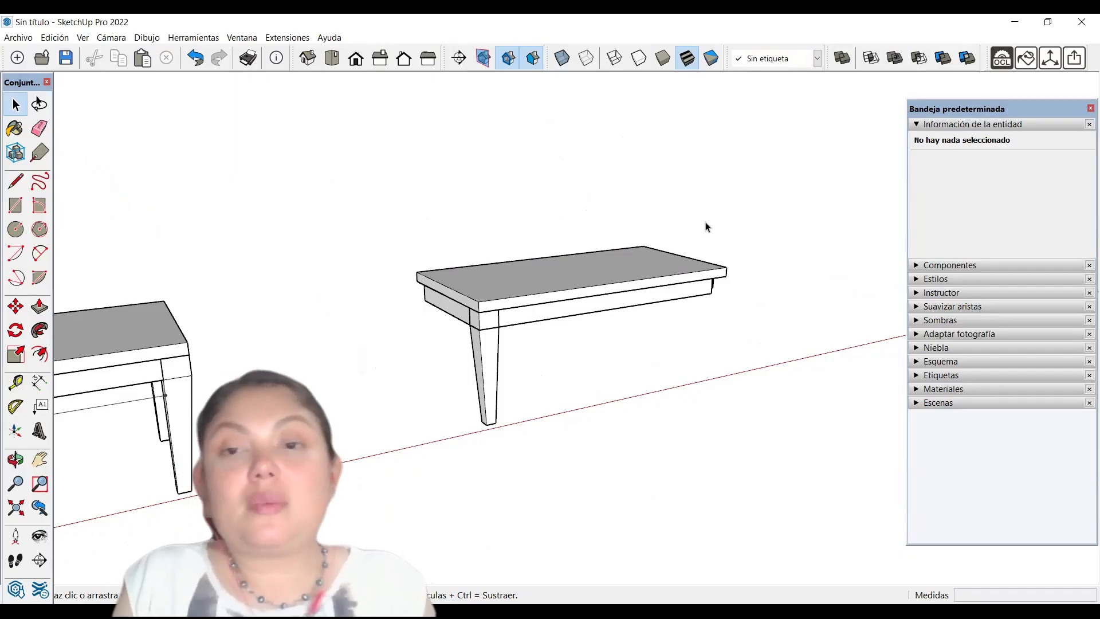
Delete the rear Travesaño A and the far-end Travesaño B from the copied table, keeping one crossbar of each type
scroll(706, 229, up, 2)
mouse_move(666, 283)
middle_down()
mouse_move(573, 277)
mouse_move(652, 295)
middle_up()
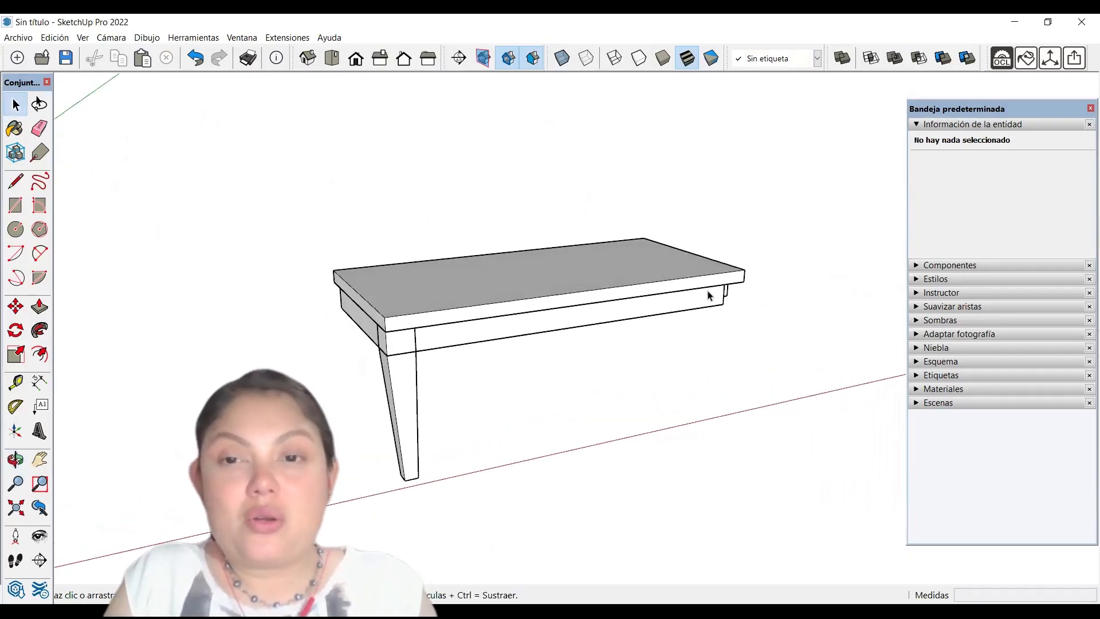
scroll(709, 293, up, 2)
scroll(733, 299, down, 3)
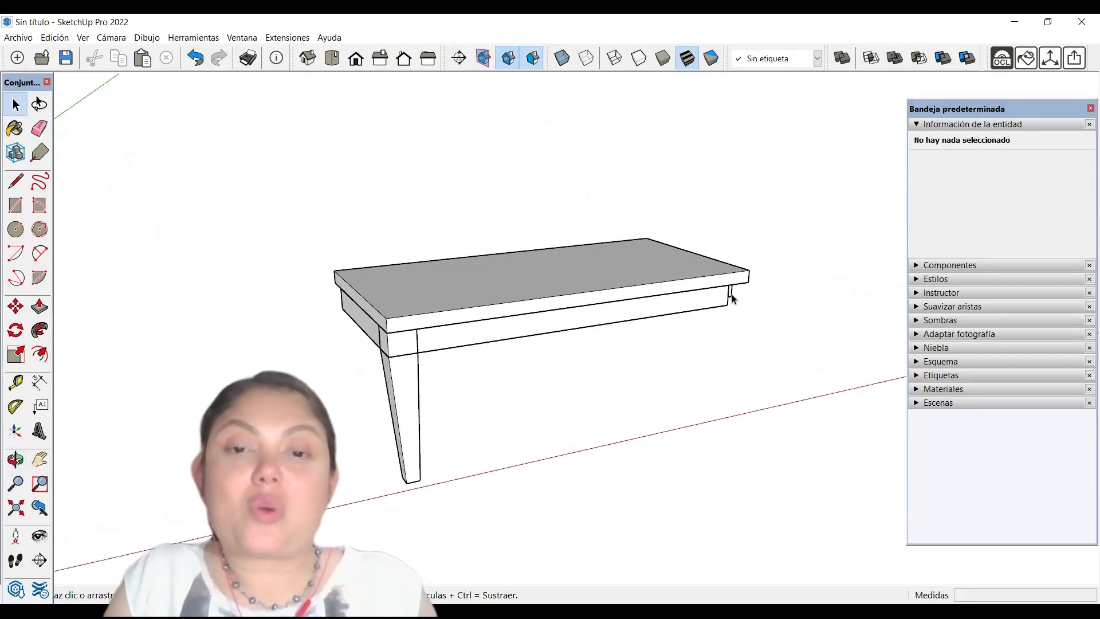
click(733, 299)
scroll(733, 298, up, 2)
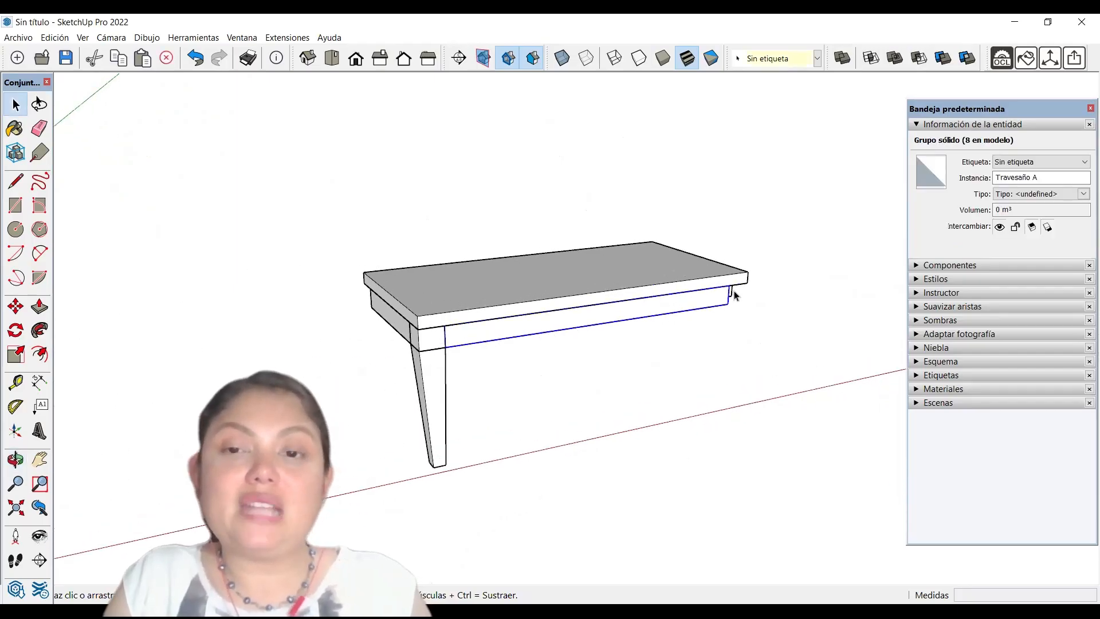
scroll(735, 301, down, 2)
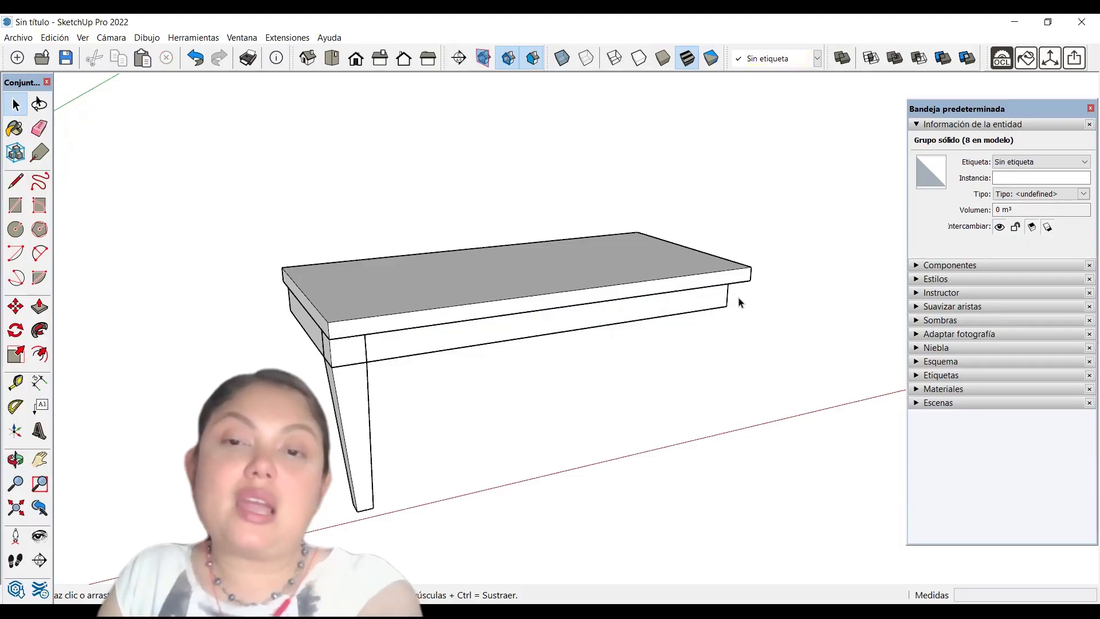
click(740, 300)
scroll(740, 299, down, 3)
middle_drag(382, 366, 401, 447)
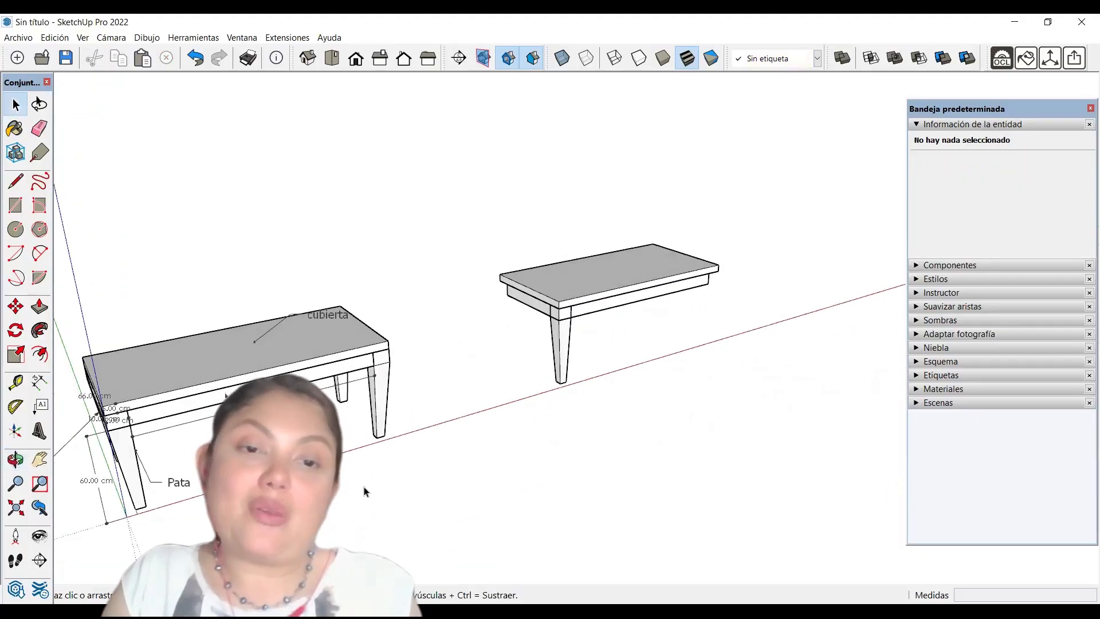
Check the entity information of the copied table's cubierta group
middle_drag(530, 268, 590, 328)
click(462, 312)
click(590, 329)
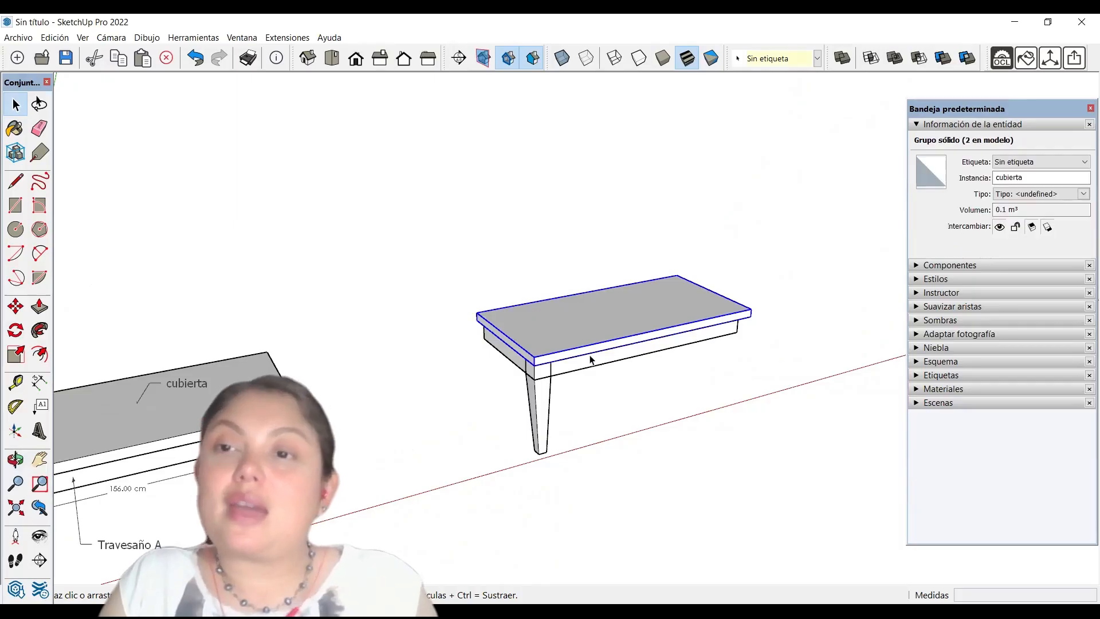
scroll(596, 352, up, 1)
scroll(487, 277, up, 2)
scroll(555, 276, down, 2)
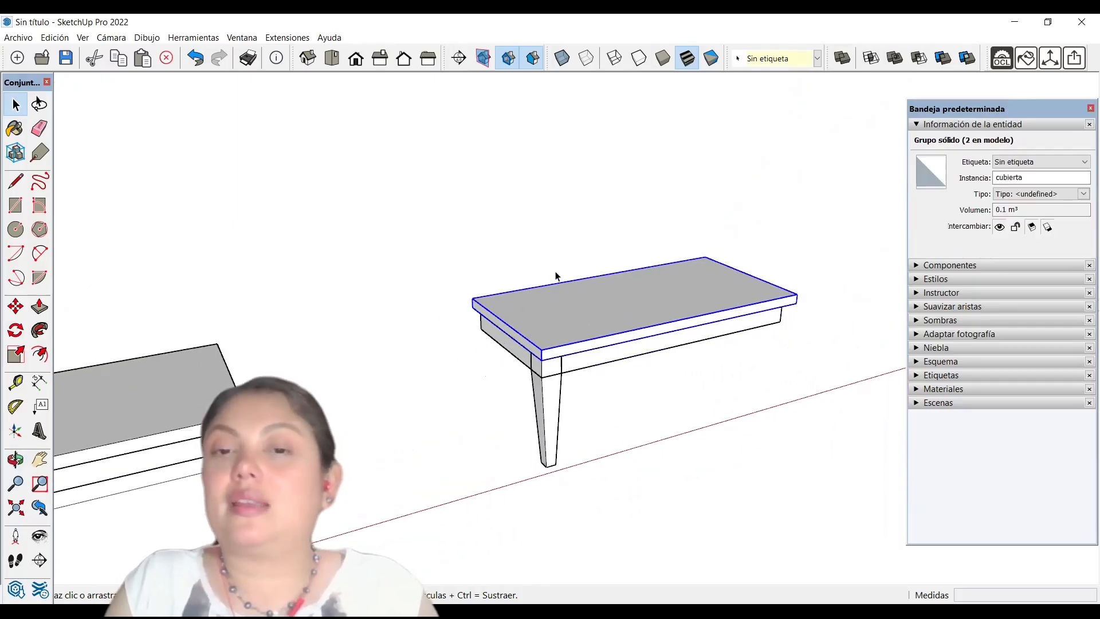
middle_drag(556, 276, 631, 417)
scroll(548, 379, up, 2)
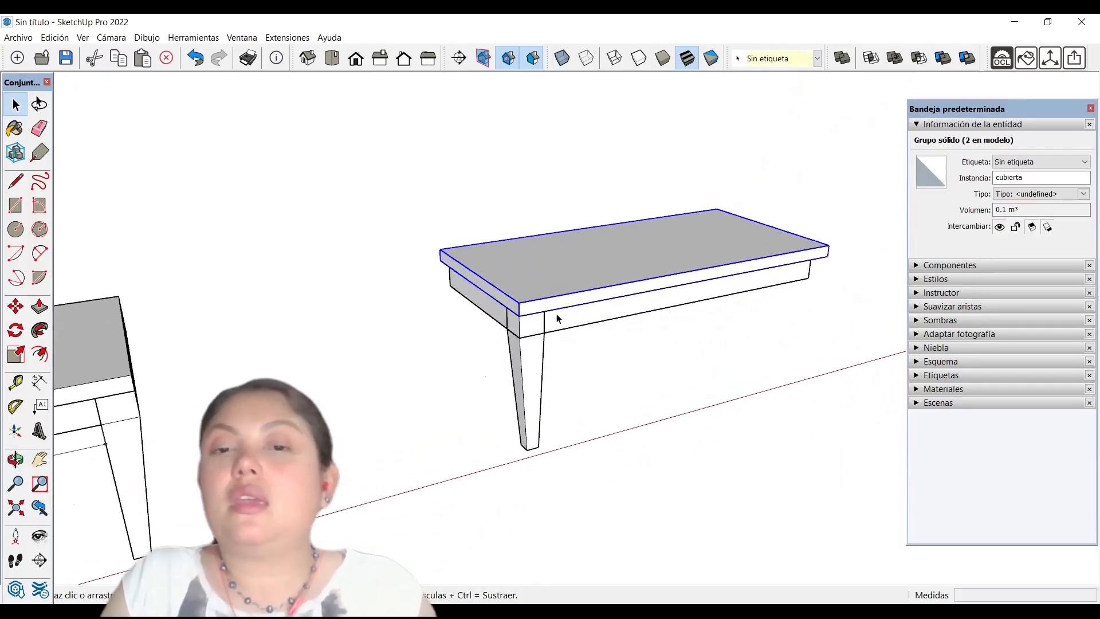
Check the entity information of the copied table's Travesaño A and Travesaño B groups, and clear the selection
click(568, 327)
click(571, 326)
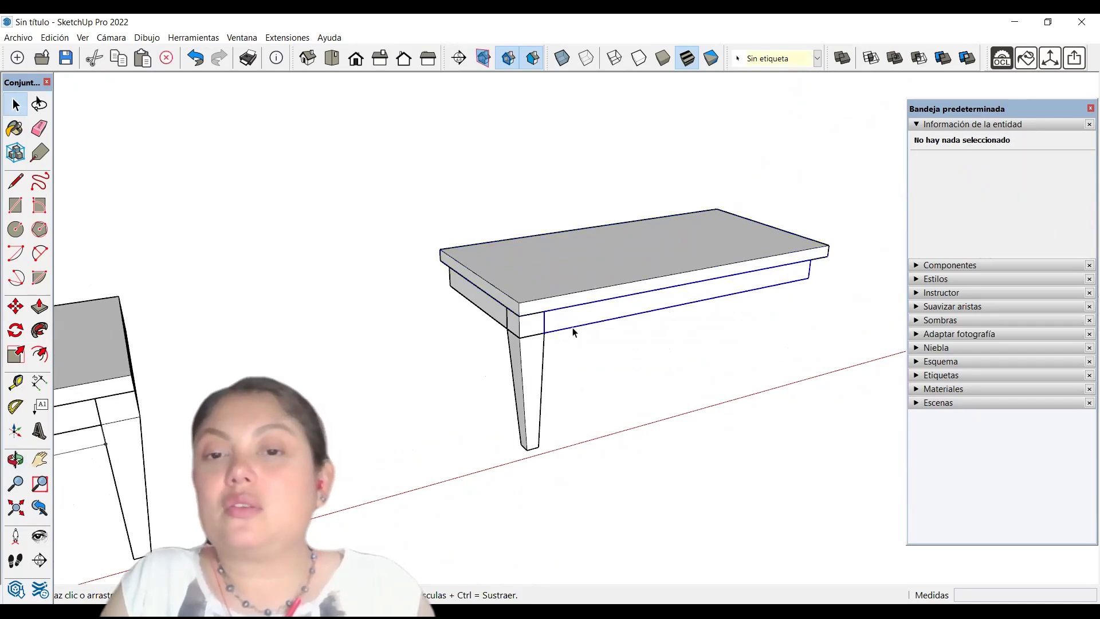
scroll(592, 327, down, 1)
scroll(592, 331, down, 2)
scroll(592, 331, down, 1)
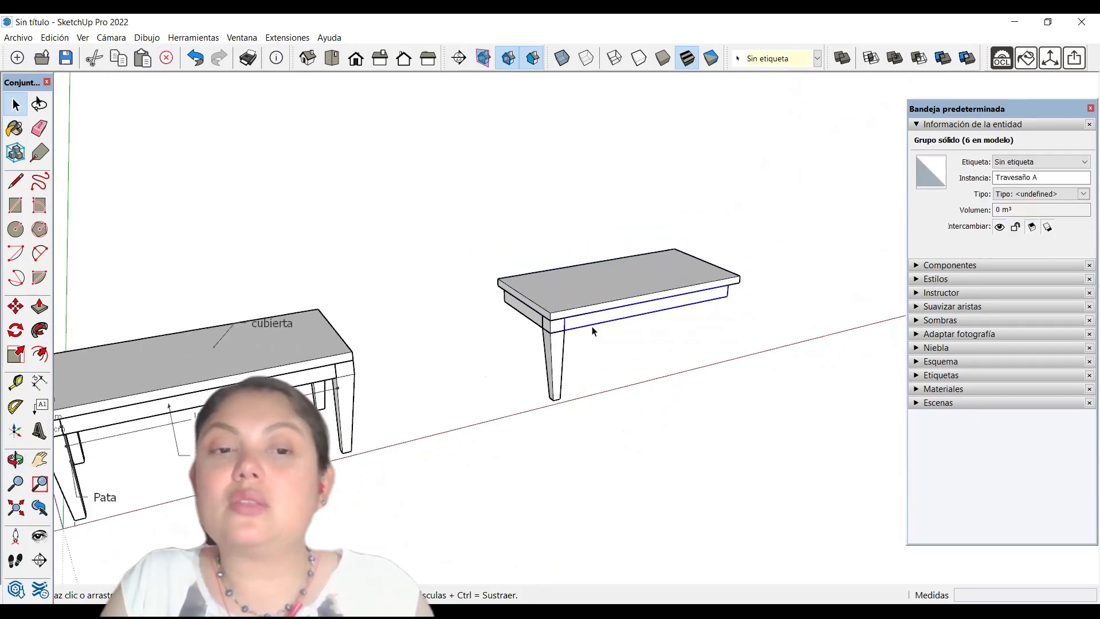
scroll(543, 319, up, 3)
scroll(703, 306, down, 3)
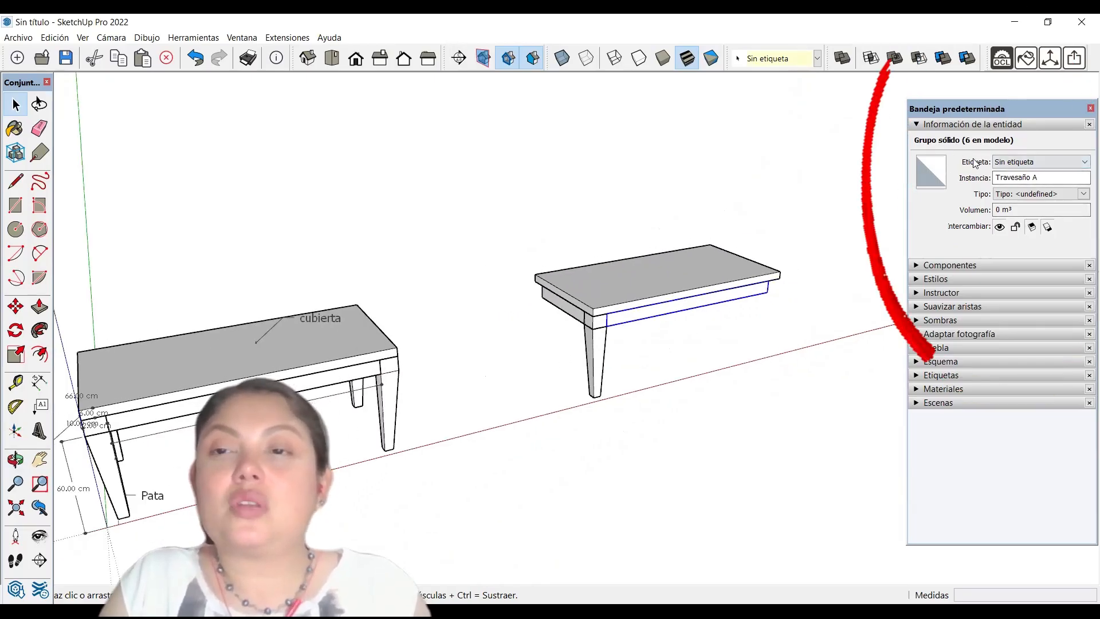
scroll(622, 318, up, 1)
click(565, 317)
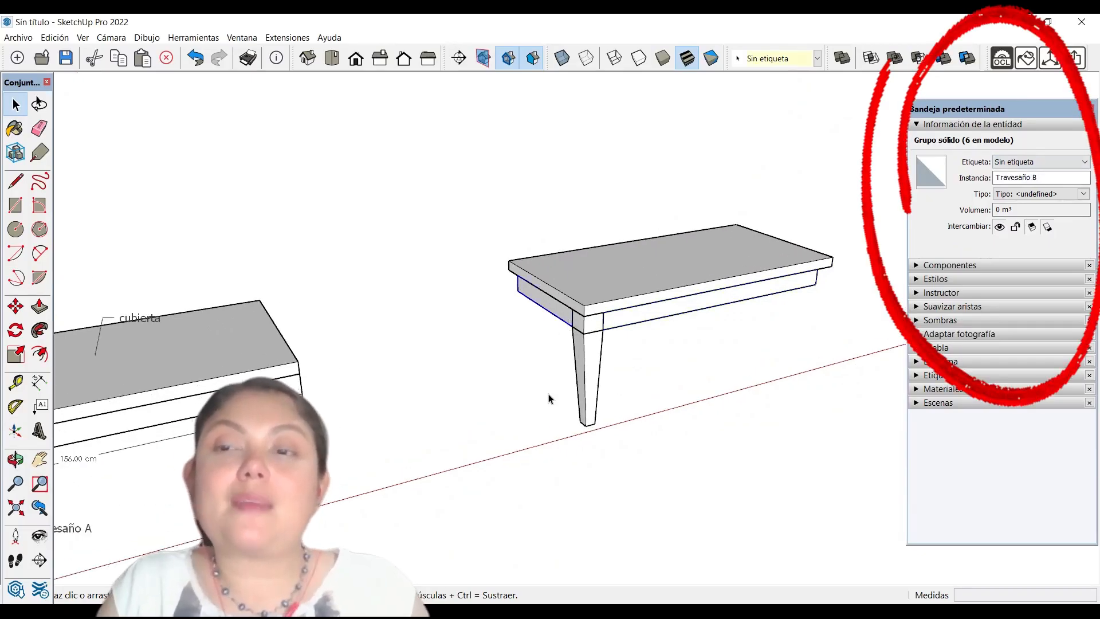
click(768, 395)
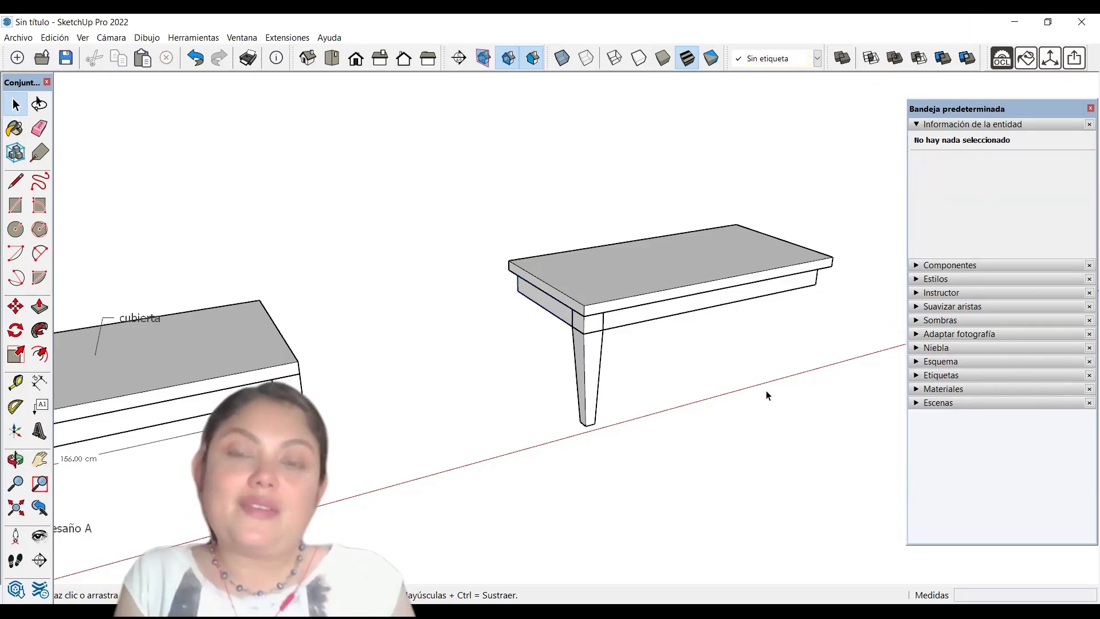
Review the copied table's cubierta, Pata, Travesaño A and Travesaño B groups one by one, and clear the selection
click(607, 259)
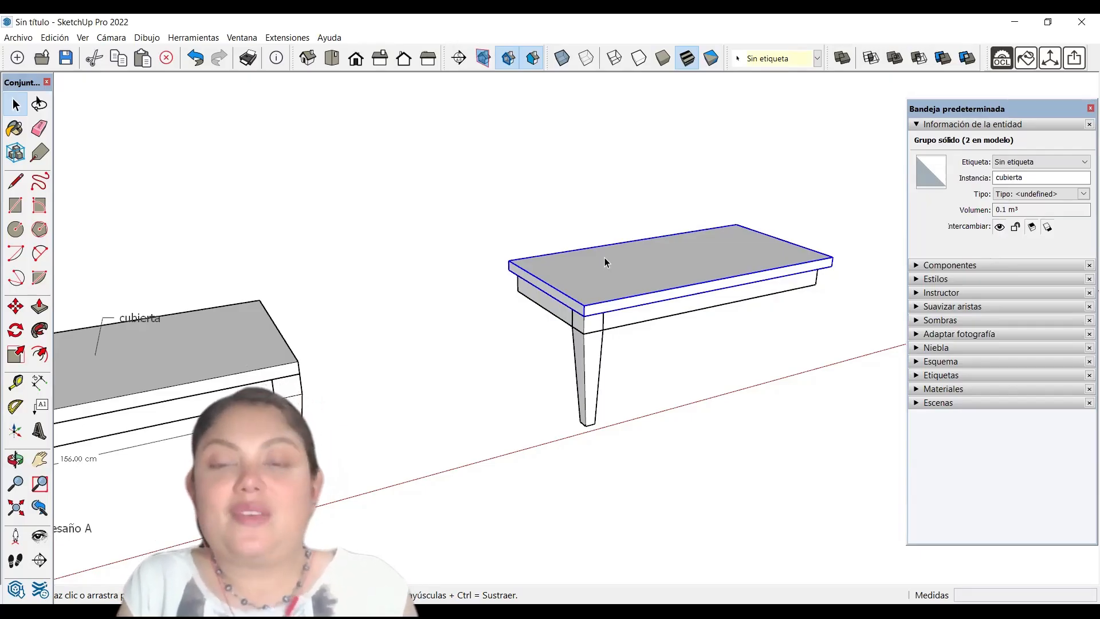
click(593, 350)
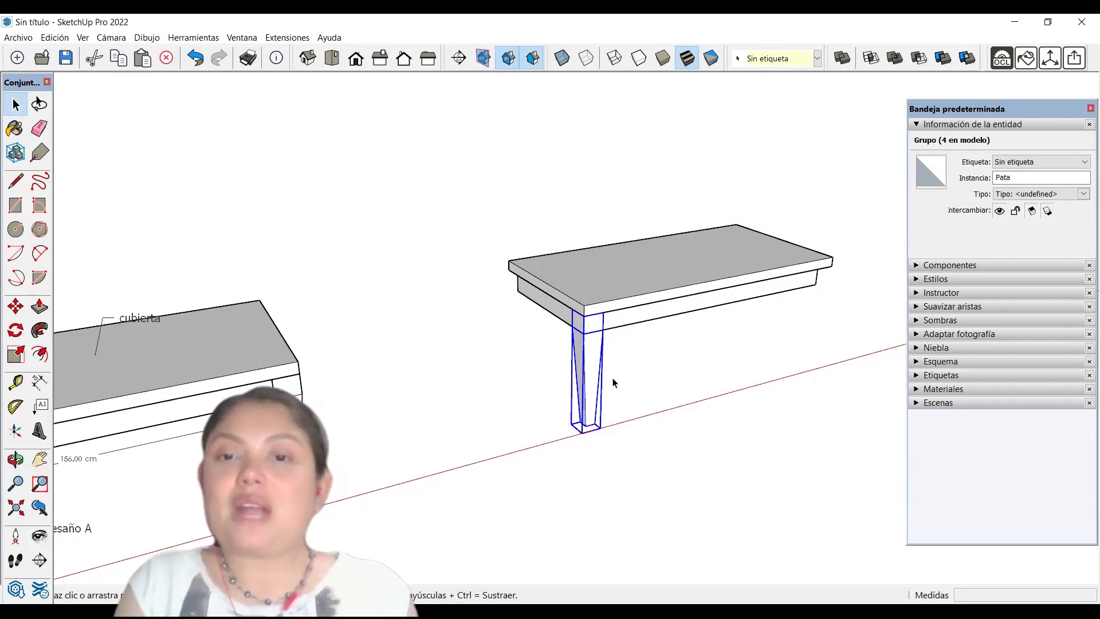
click(648, 322)
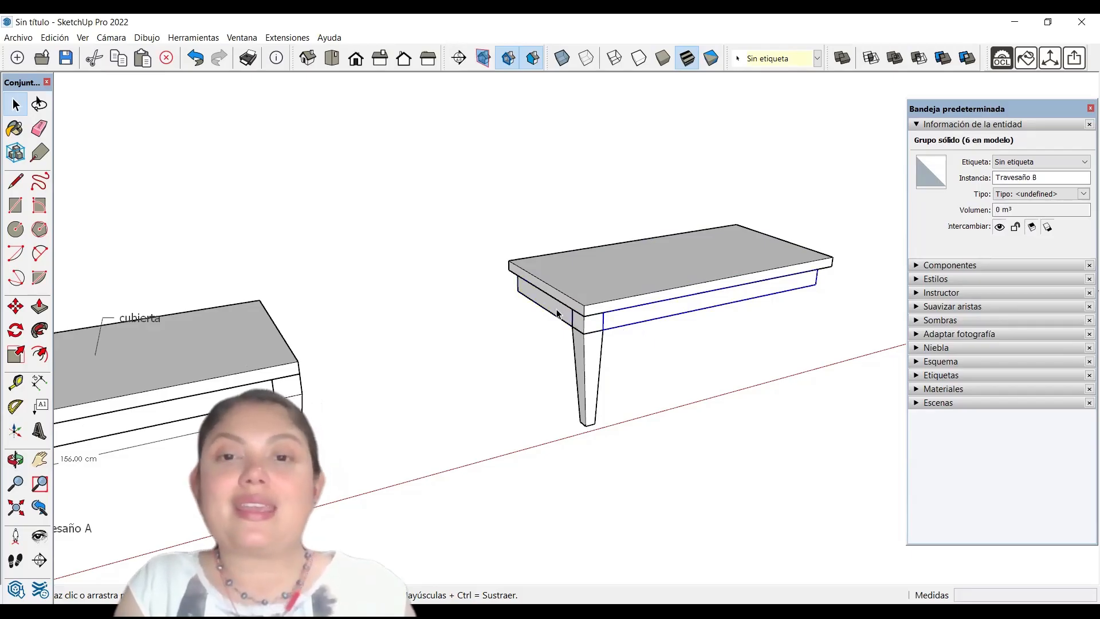
scroll(614, 285, up, 3)
click(639, 334)
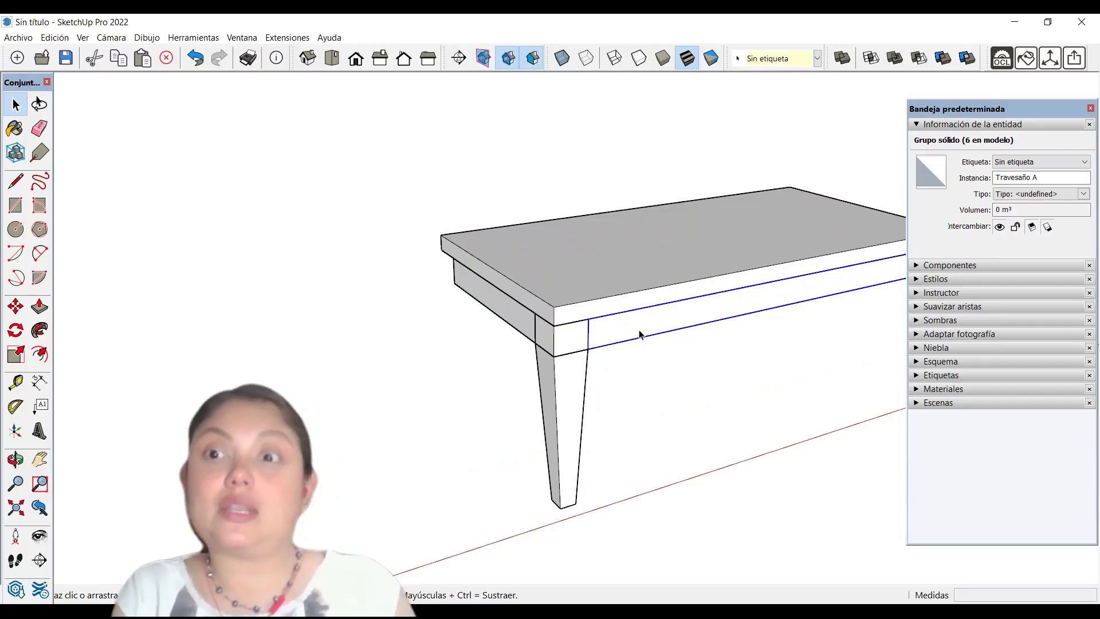
scroll(418, 322, down, 3)
middle_drag(480, 370, 541, 361)
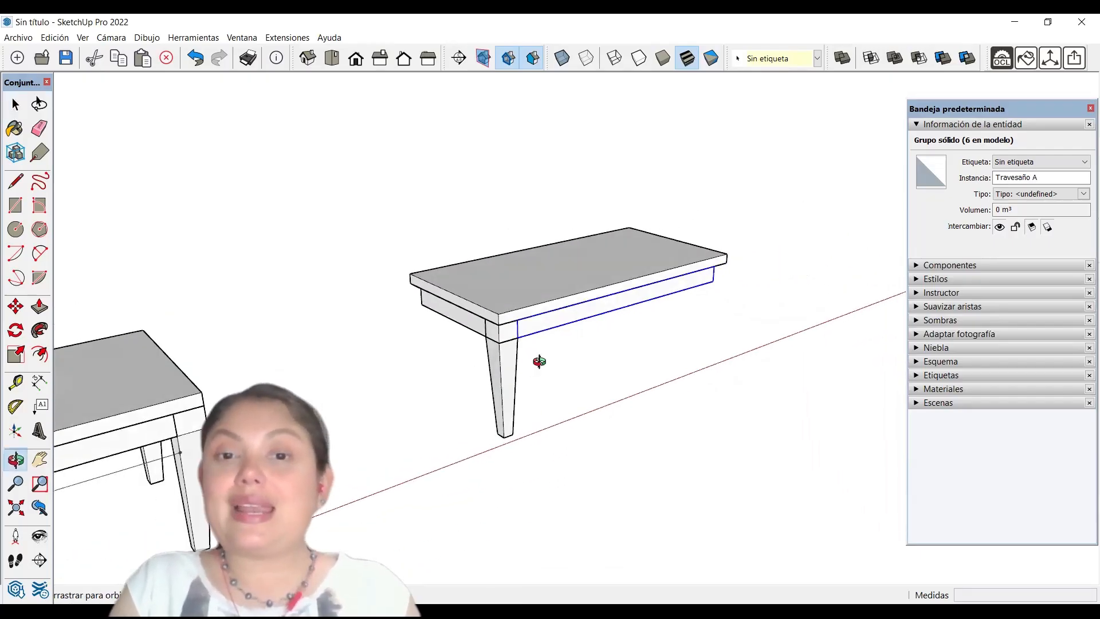
scroll(509, 344, up, 2)
click(580, 386)
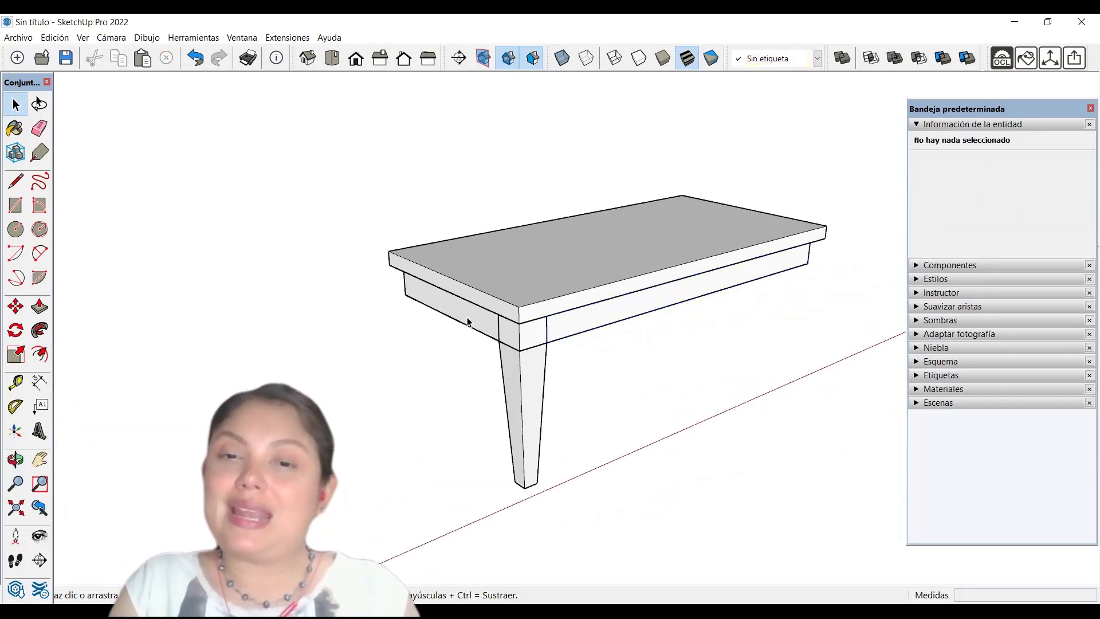
click(582, 337)
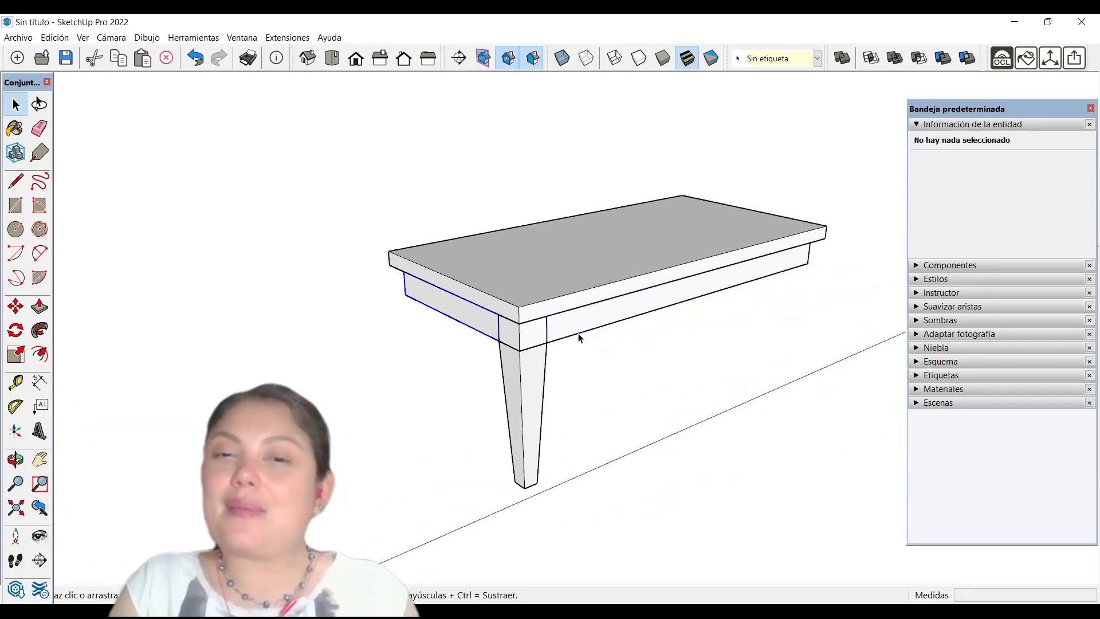
click(616, 388)
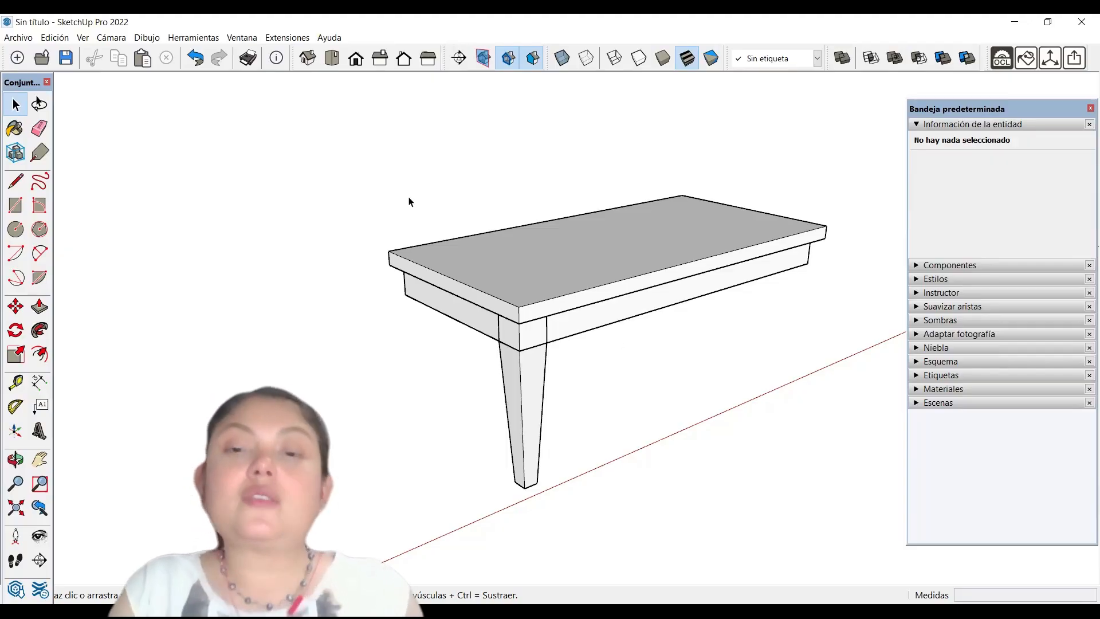
Examine the shape of the copied table's single Pata leg from several angles, with nothing left selected
middle_drag(444, 293, 448, 320)
scroll(448, 239, down, 2)
middle_drag(448, 239, 616, 346)
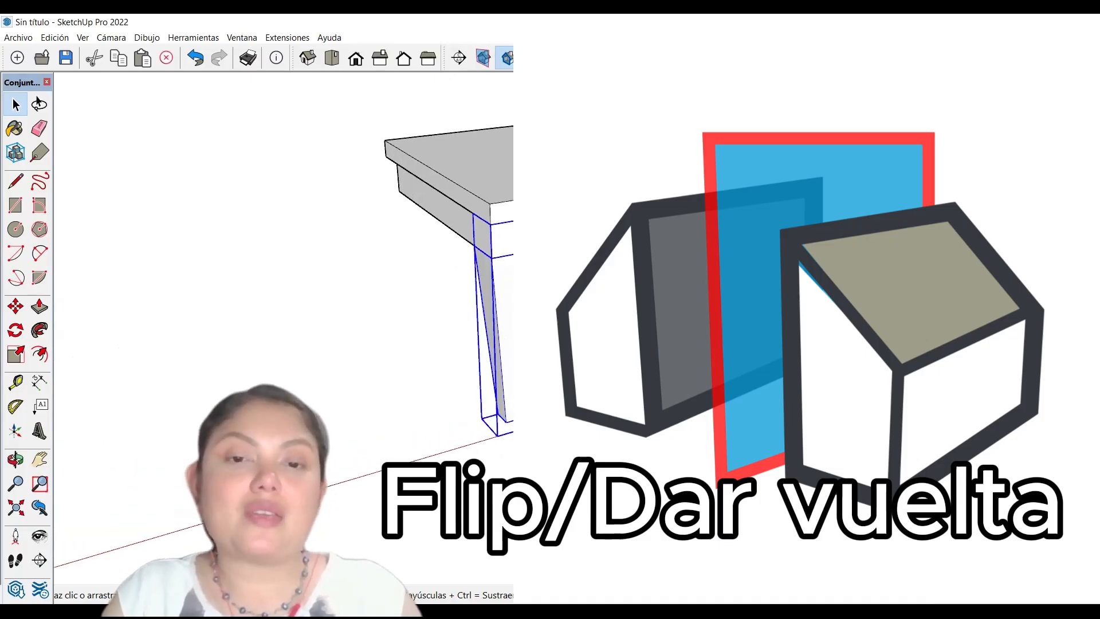
scroll(544, 367, up, 3)
scroll(548, 363, down, 2)
middle_drag(547, 364, 695, 329)
scroll(706, 322, down, 2)
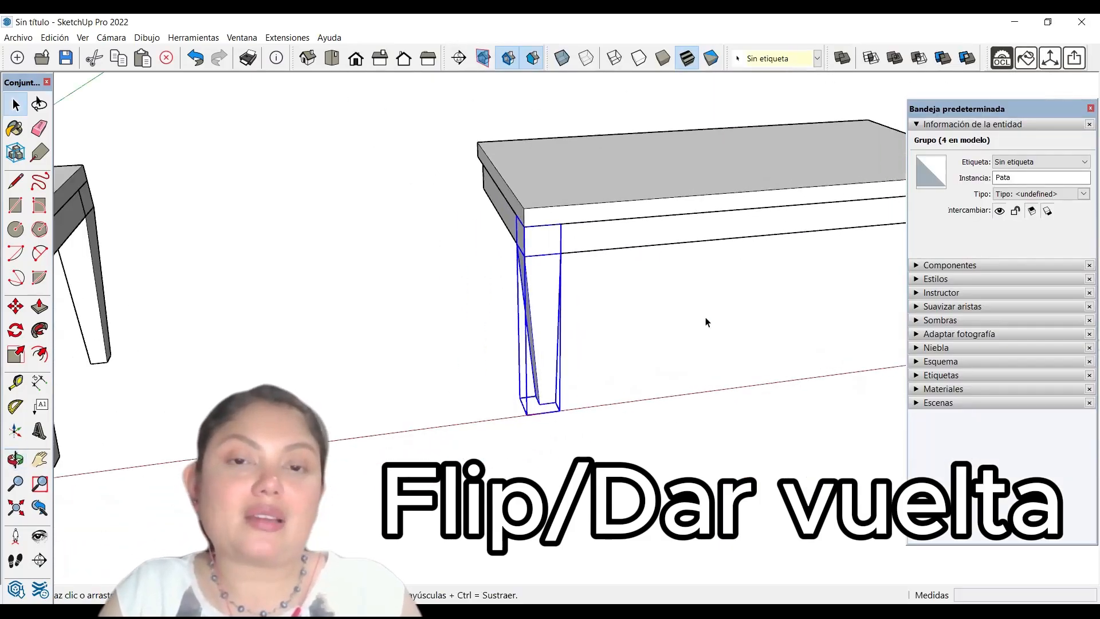
scroll(707, 322, down, 1)
click(460, 374)
scroll(561, 336, up, 2)
middle_drag(572, 333, 646, 305)
scroll(665, 388, down, 2)
scroll(434, 307, up, 2)
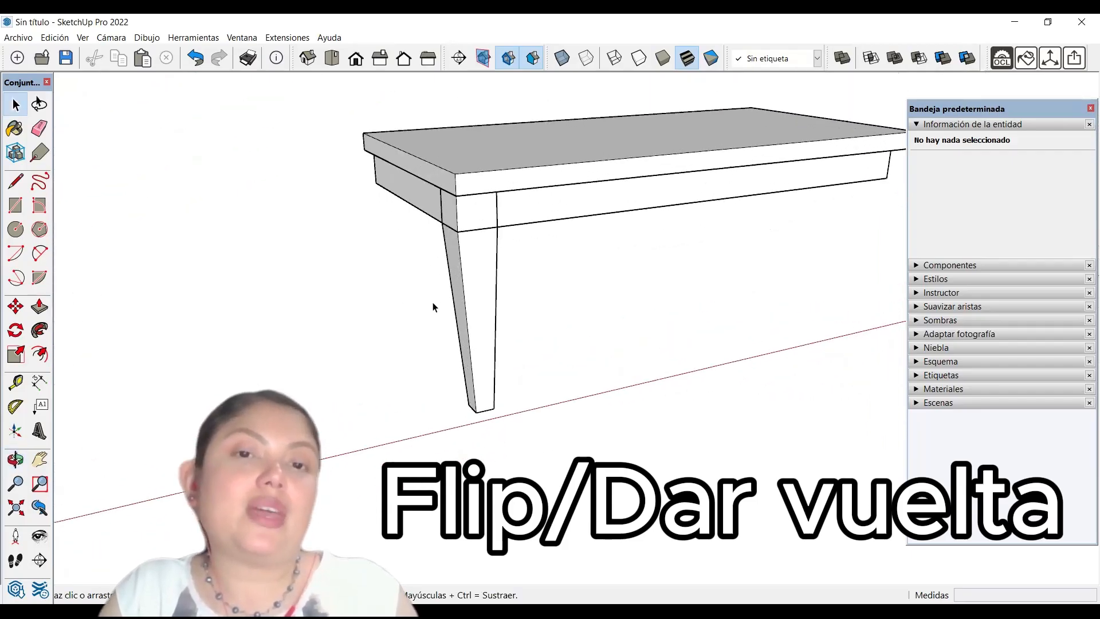
middle_drag(433, 308, 288, 308)
scroll(462, 291, up, 2)
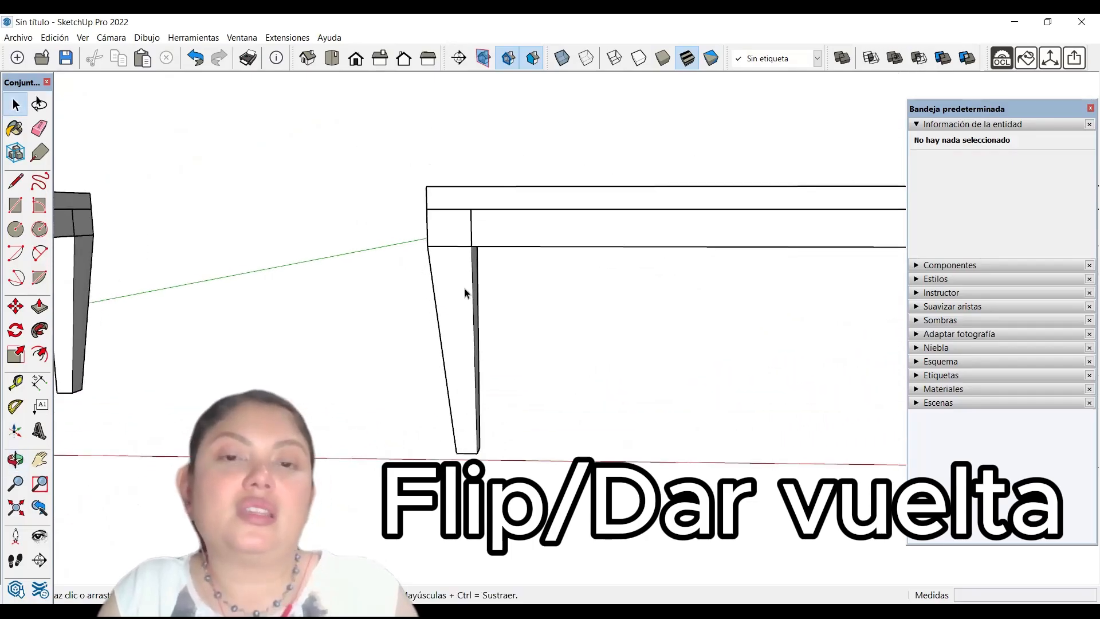
Examine the copied table's leg in a front view with parallel projection, marking its slanted and straight sides in red
click(356, 59)
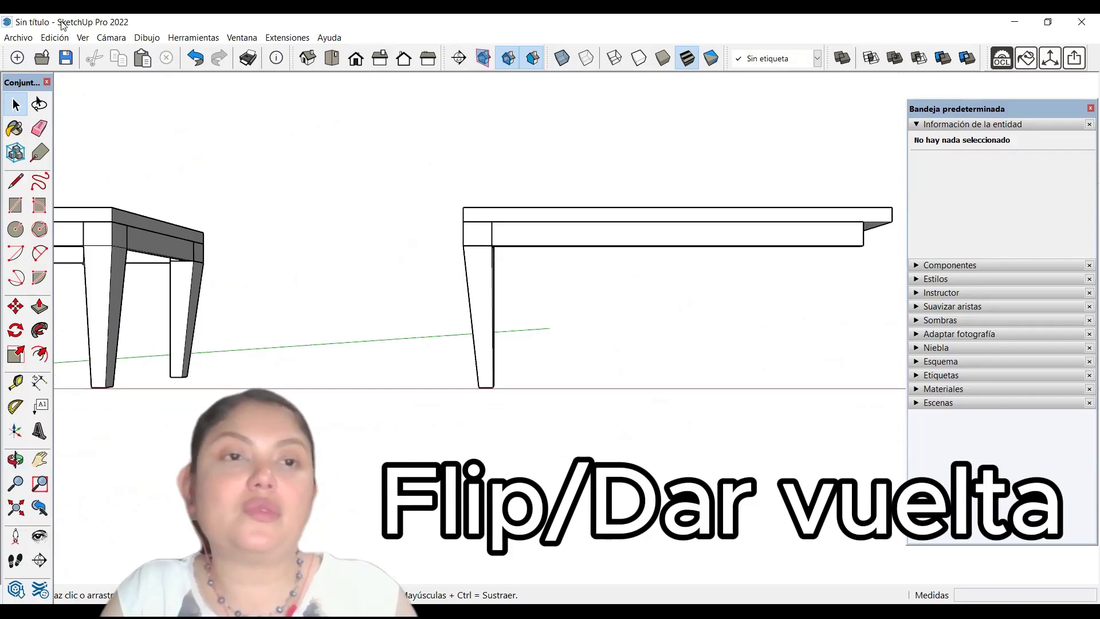
click(111, 38)
click(141, 98)
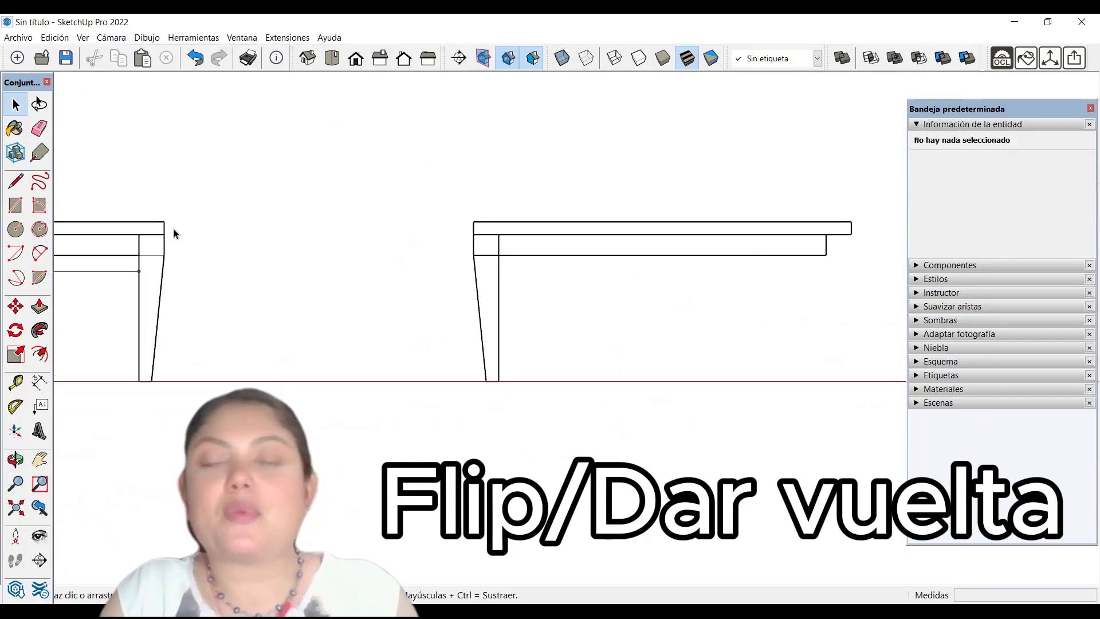
scroll(466, 262, up, 5)
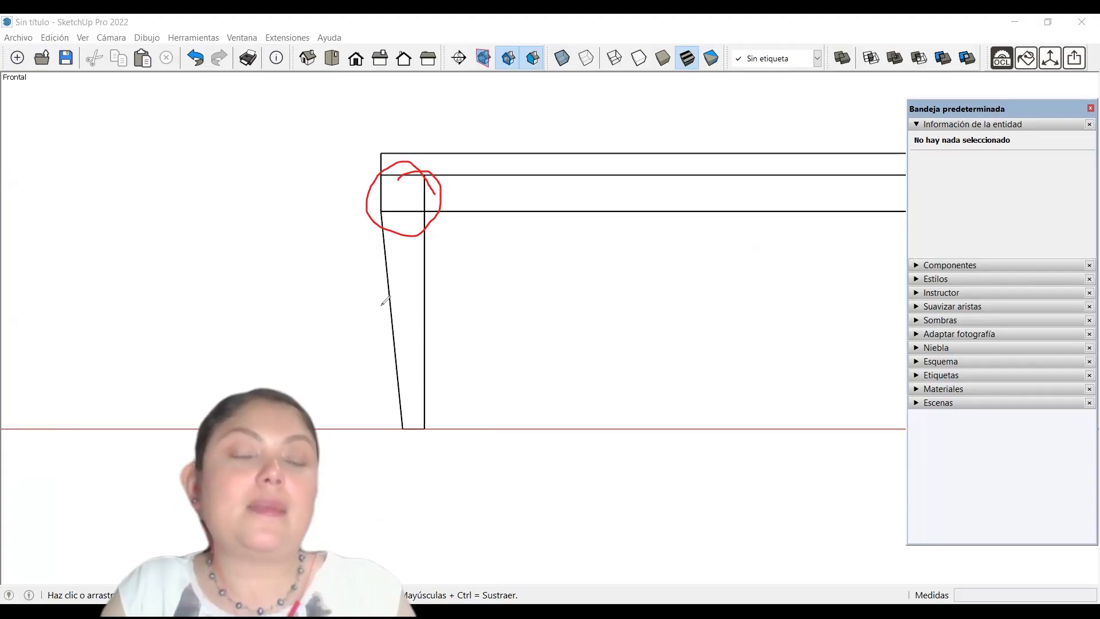
mouse_move(299, 283)
mouse_down()
mouse_move(381, 308)
mouse_move(381, 280)
mouse_up()
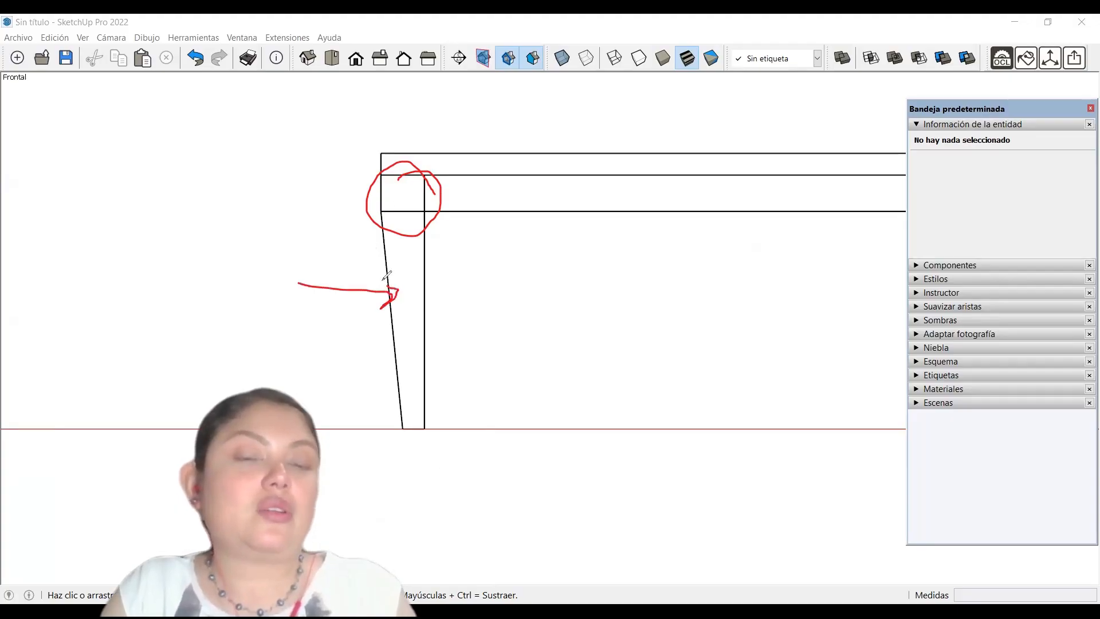
mouse_move(437, 410)
mouse_down()
mouse_move(394, 441)
mouse_move(430, 388)
mouse_move(399, 416)
mouse_up()
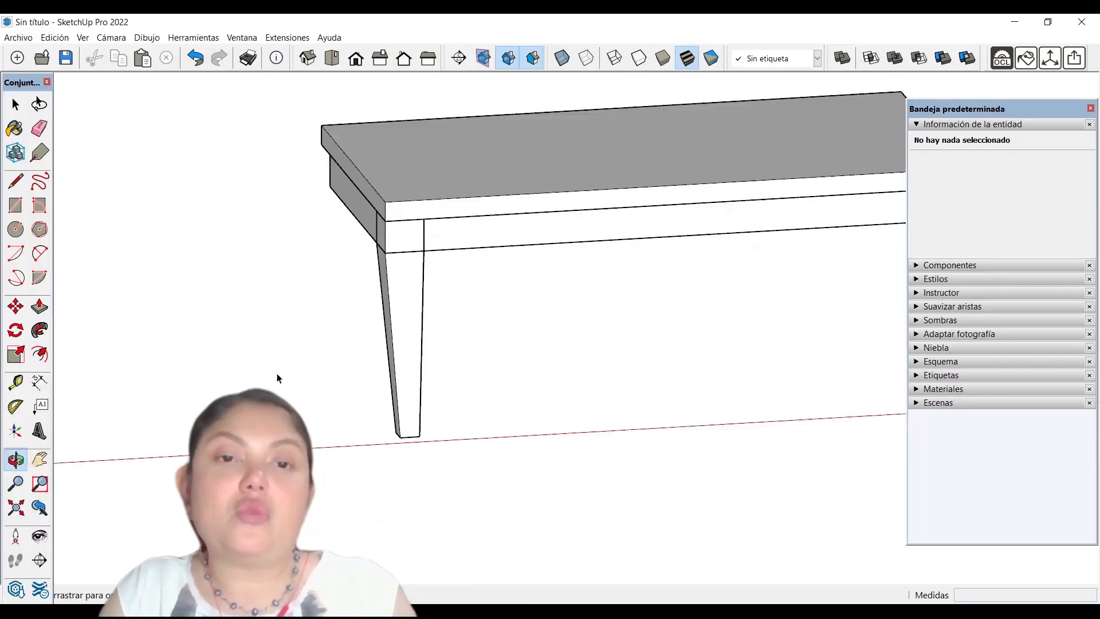
Copy the Pata leg 168 cm along the red axis to the tabletop's opposite front corner, and clear the selection
scroll(277, 380, down, 3)
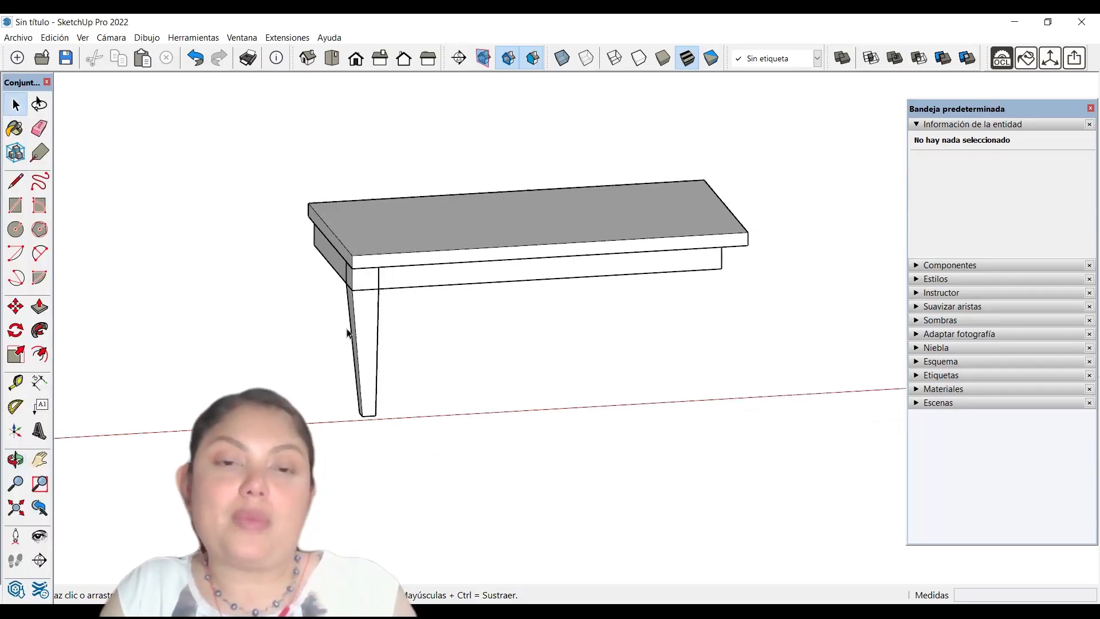
click(376, 320)
key(m)
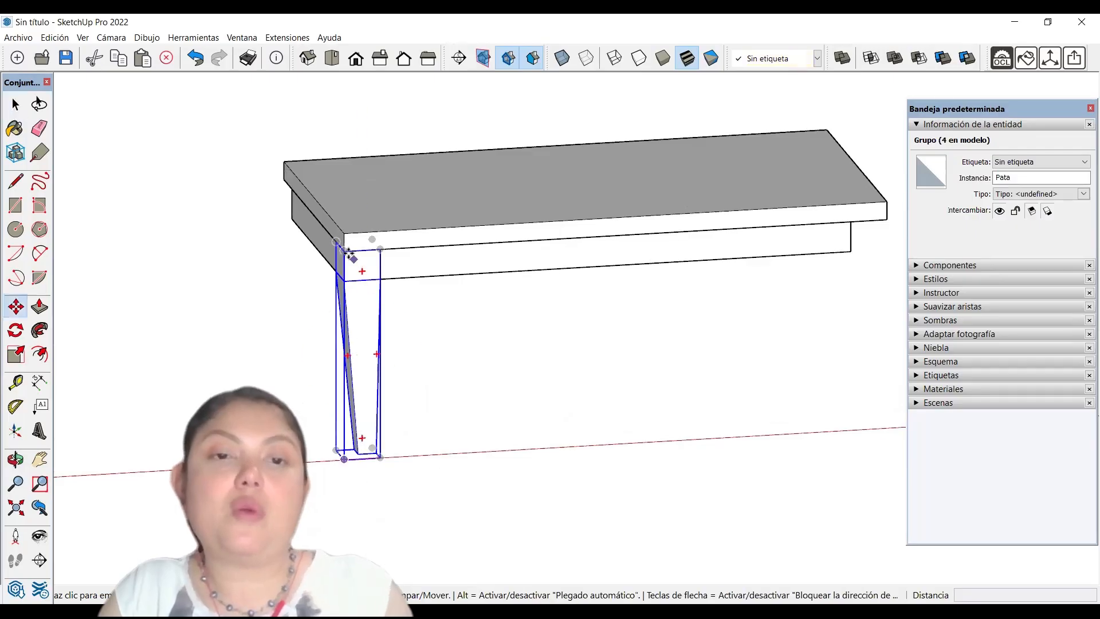
click(345, 251)
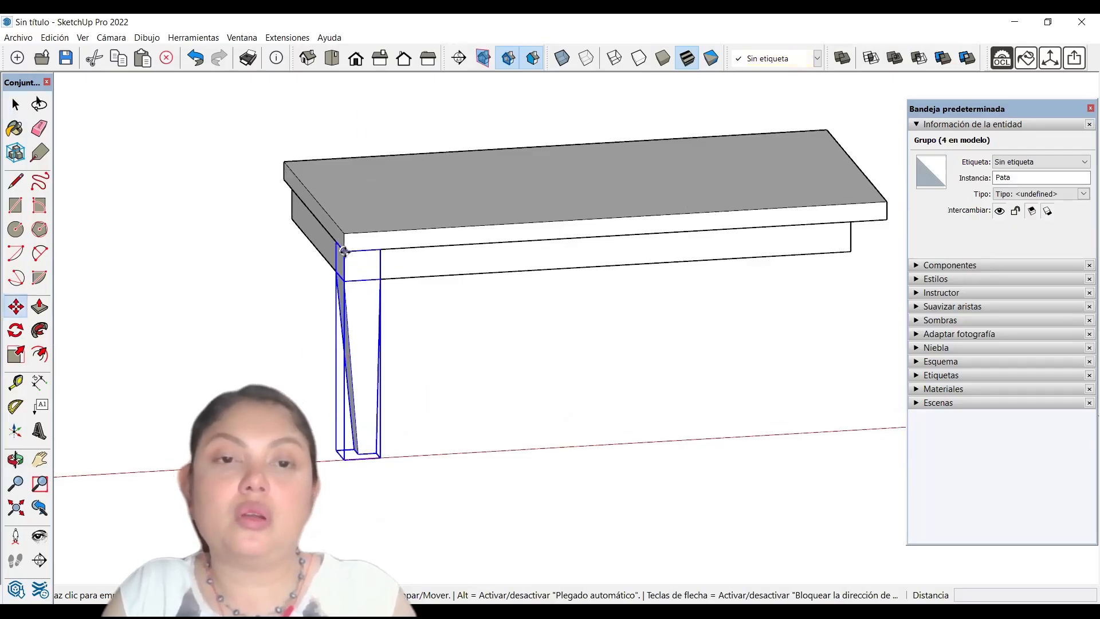
key(ctrl)
scroll(346, 324, down, 2)
scroll(779, 240, up, 5)
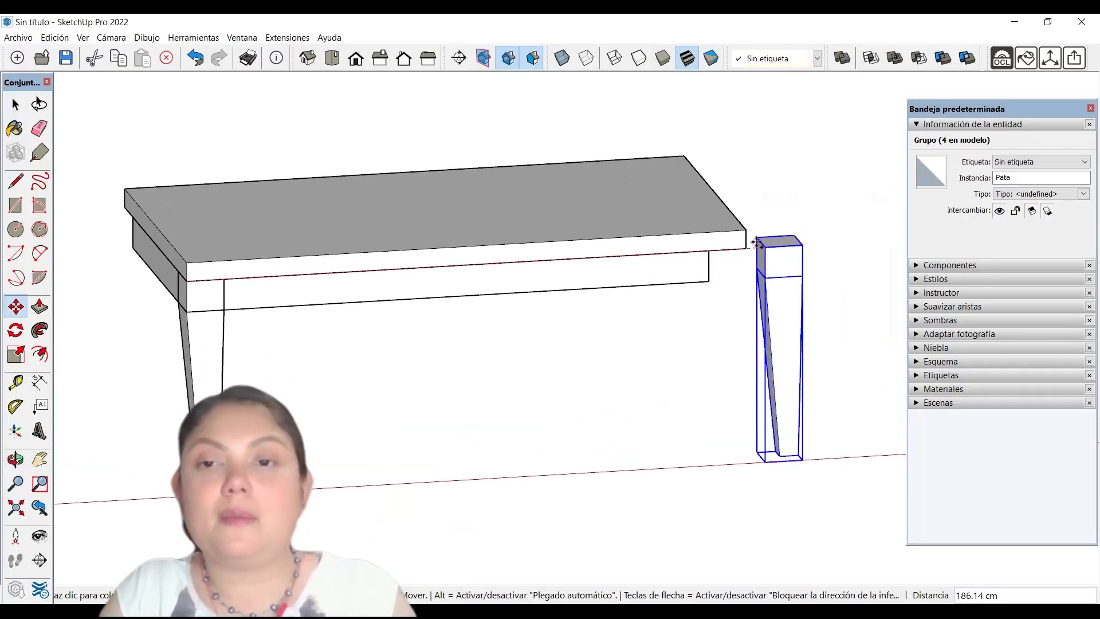
click(693, 254)
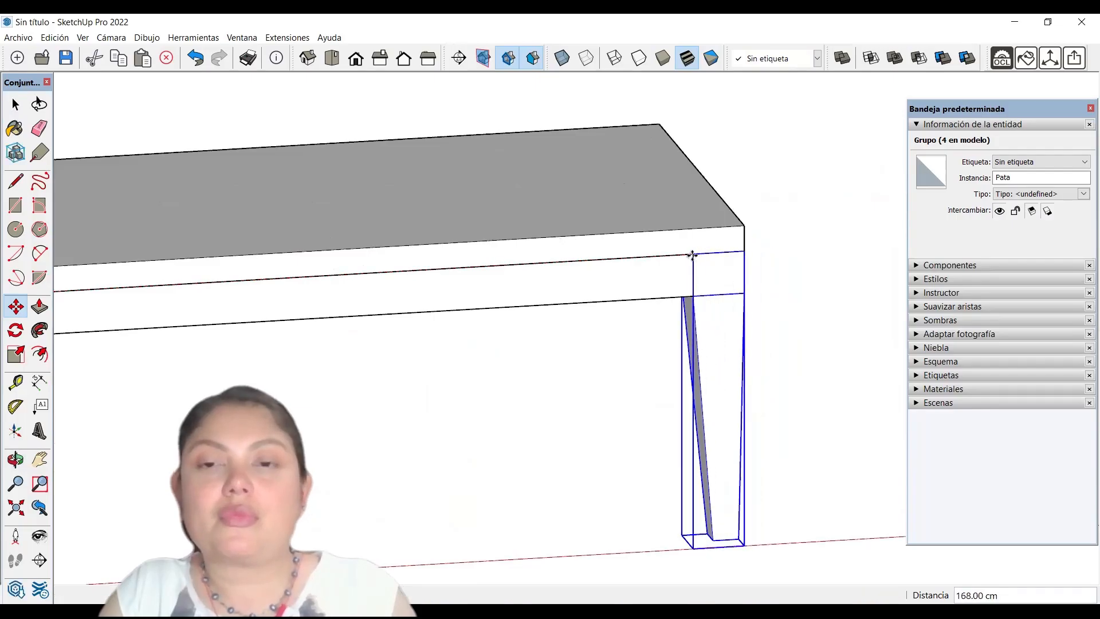
scroll(593, 248, down, 2)
key(space)
click(338, 138)
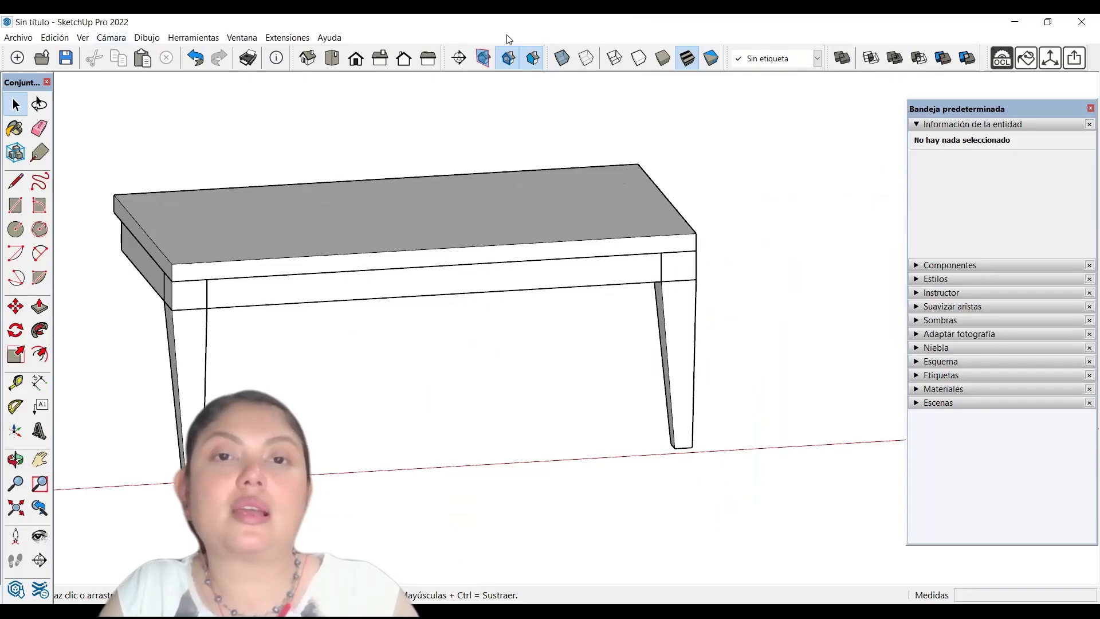
Mark the copied leg's slanted side with a red arrow in front view, and flip that leg along its group's red axis
click(355, 59)
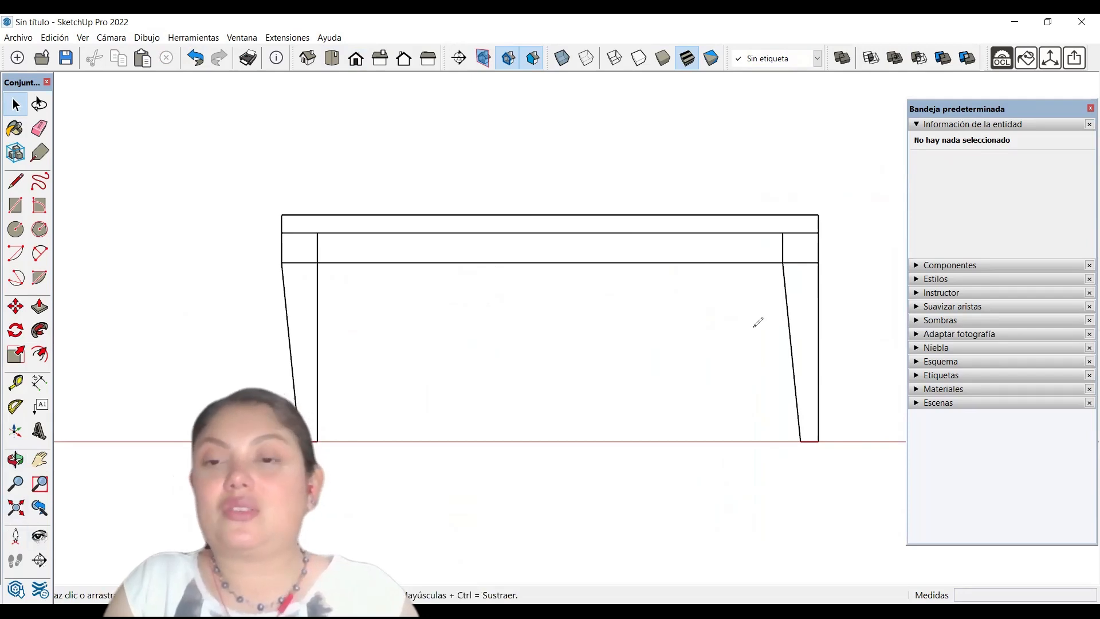
drag(606, 321, 743, 308)
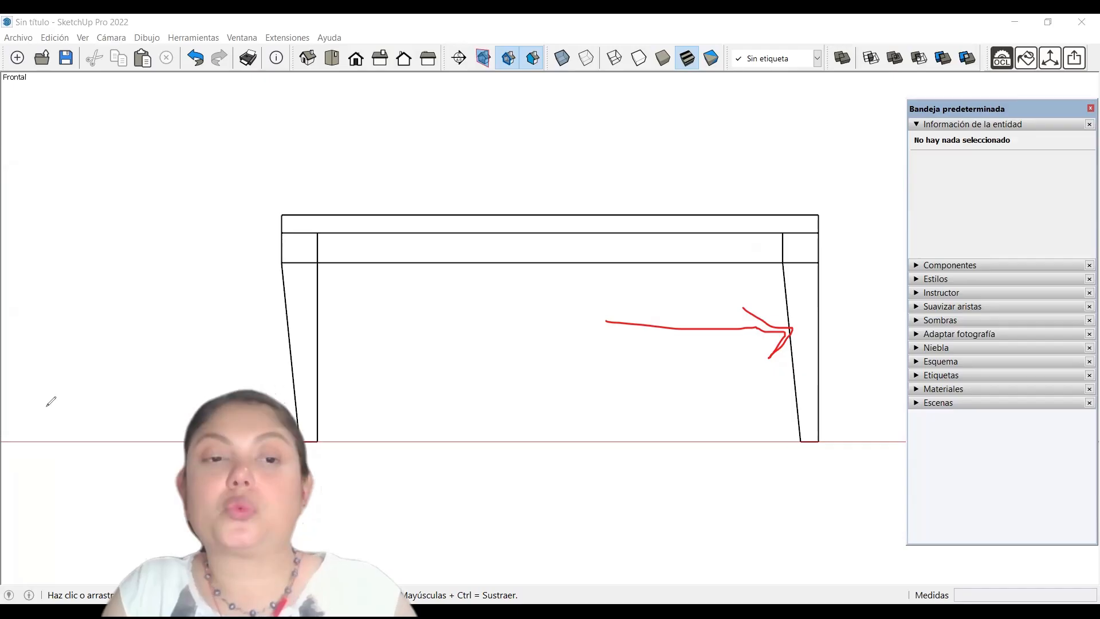
click(184, 509)
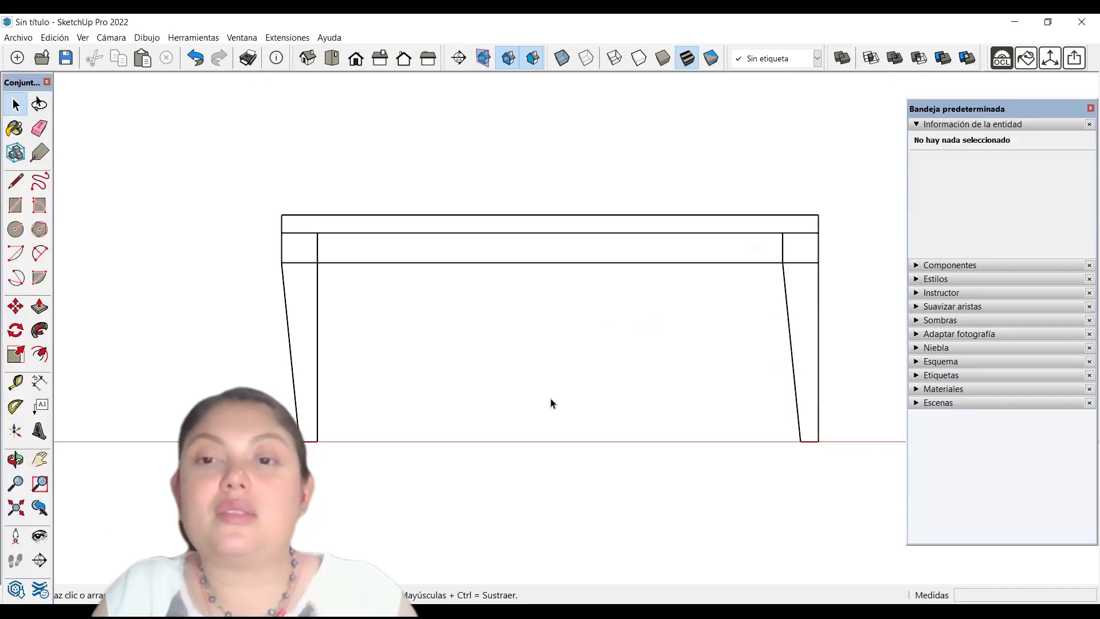
scroll(634, 280, down, 3)
middle_drag(677, 281, 676, 340)
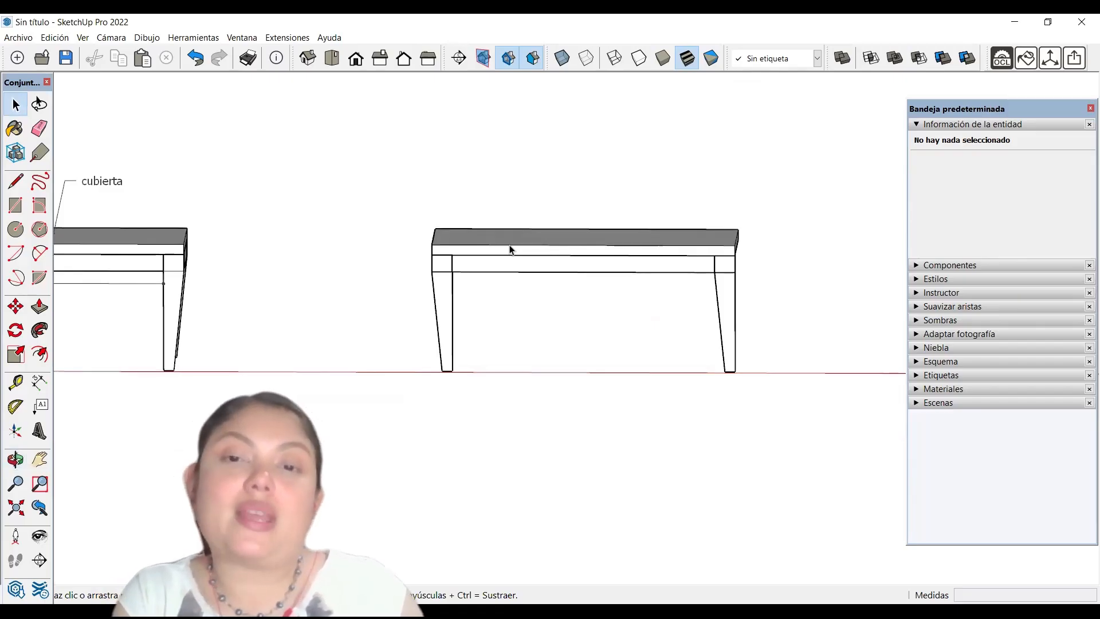
scroll(713, 323, up, 2)
click(734, 297)
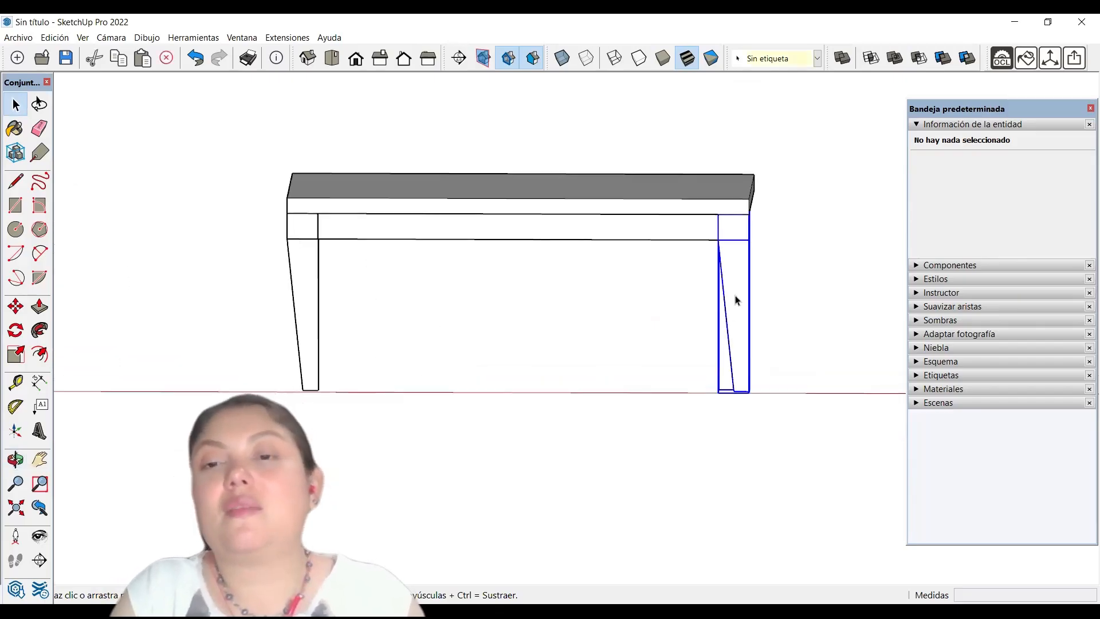
right_click(741, 326)
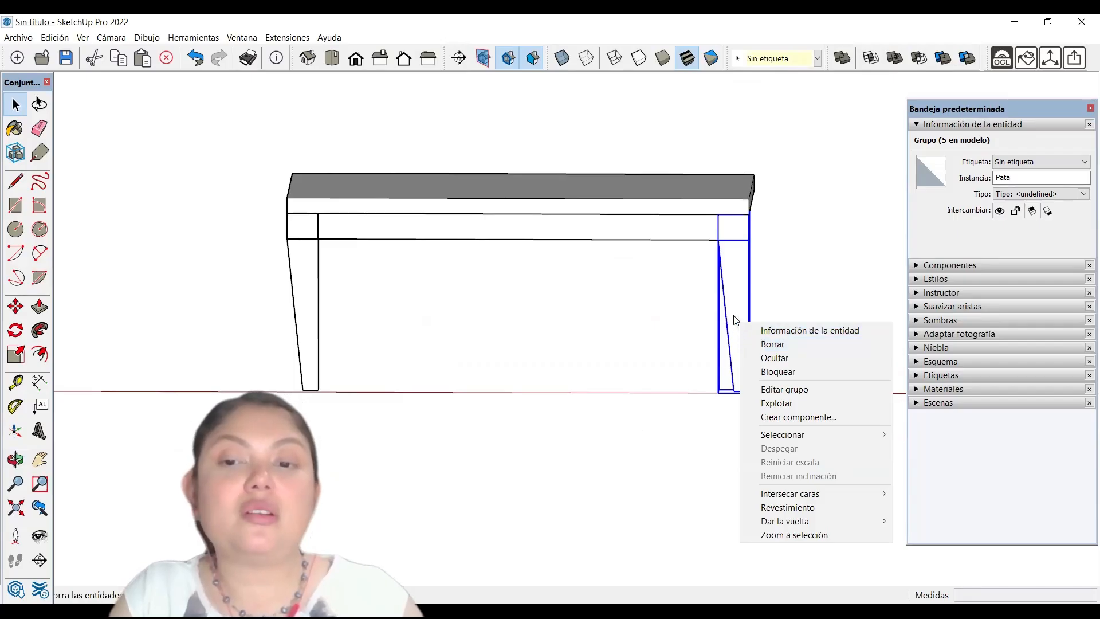
mouse_move(789, 521)
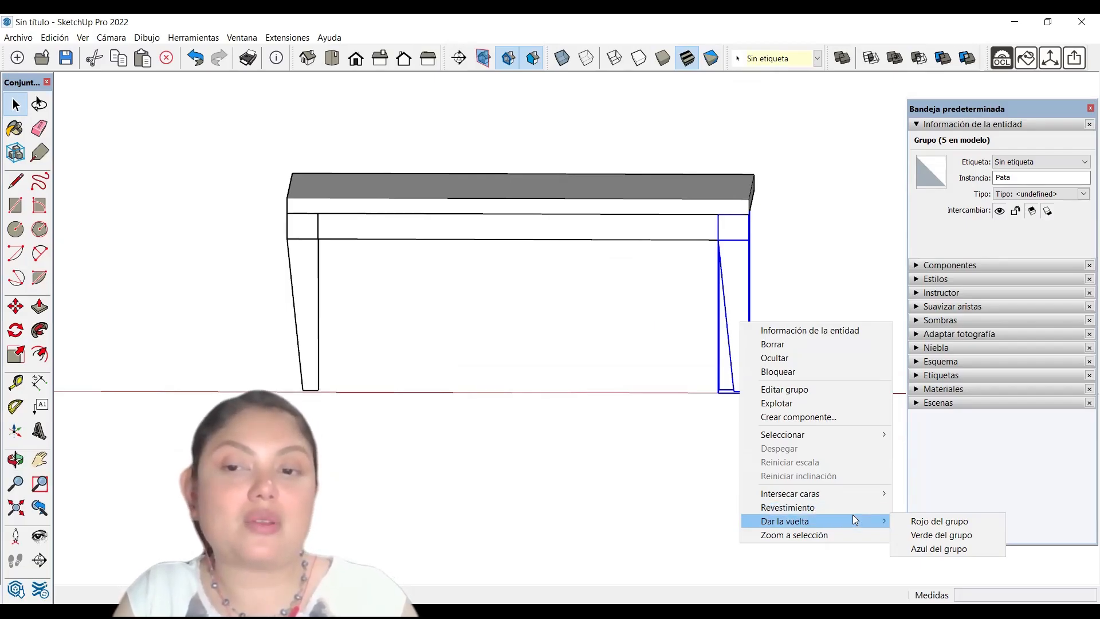
click(927, 521)
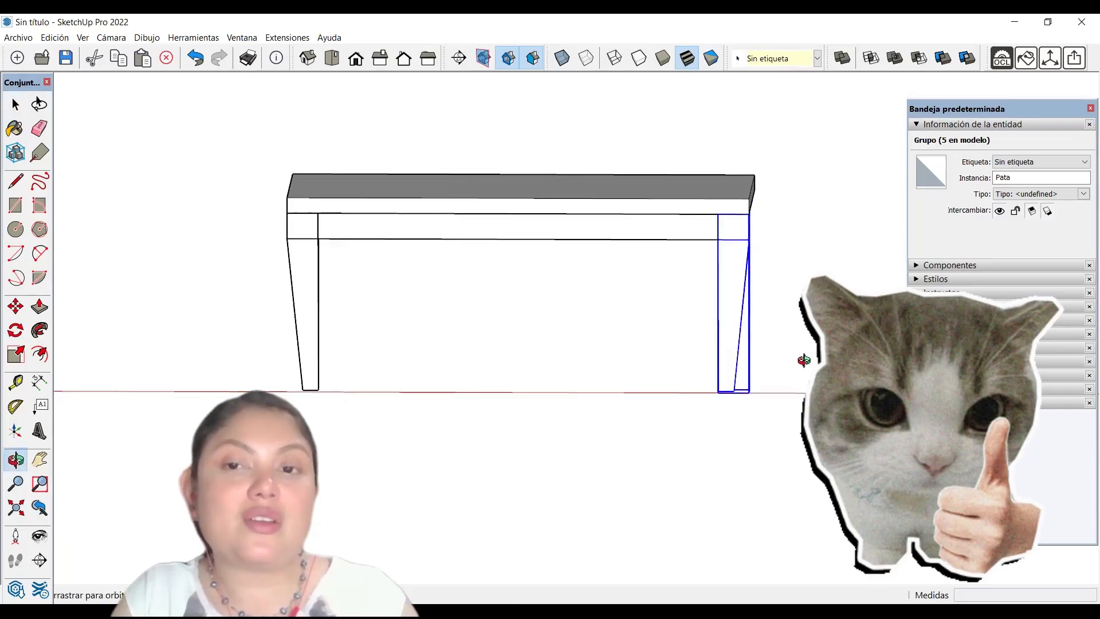
Examine the flipped leg from an angle and in front view to compare its slant with the opposite leg
middle_drag(801, 361, 703, 290)
drag(703, 290, 802, 355)
middle_drag(808, 356, 810, 385)
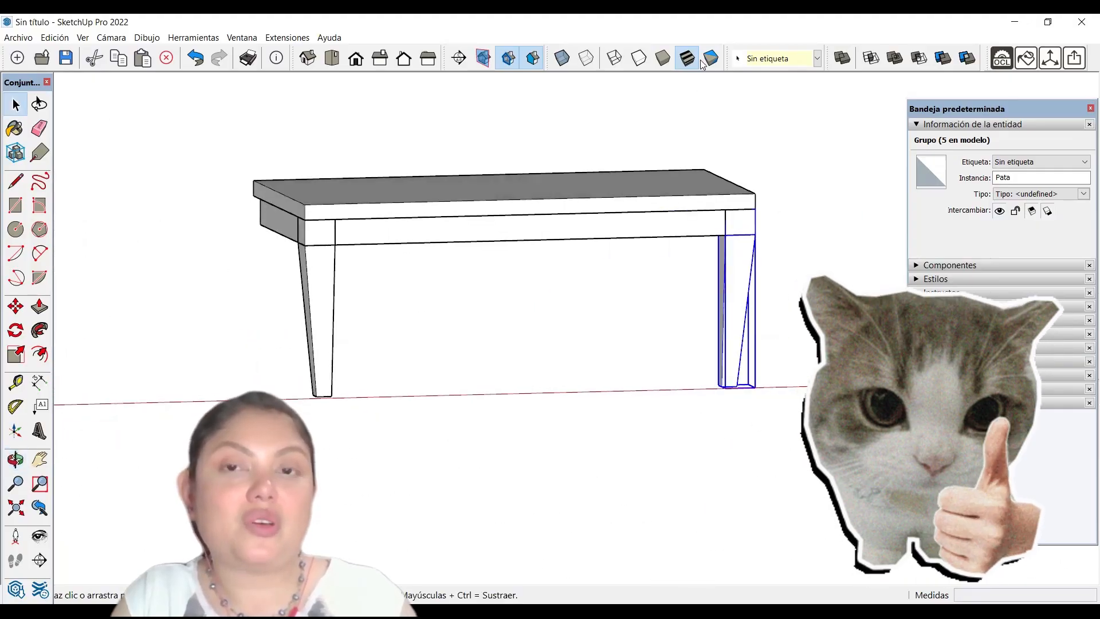
click(356, 58)
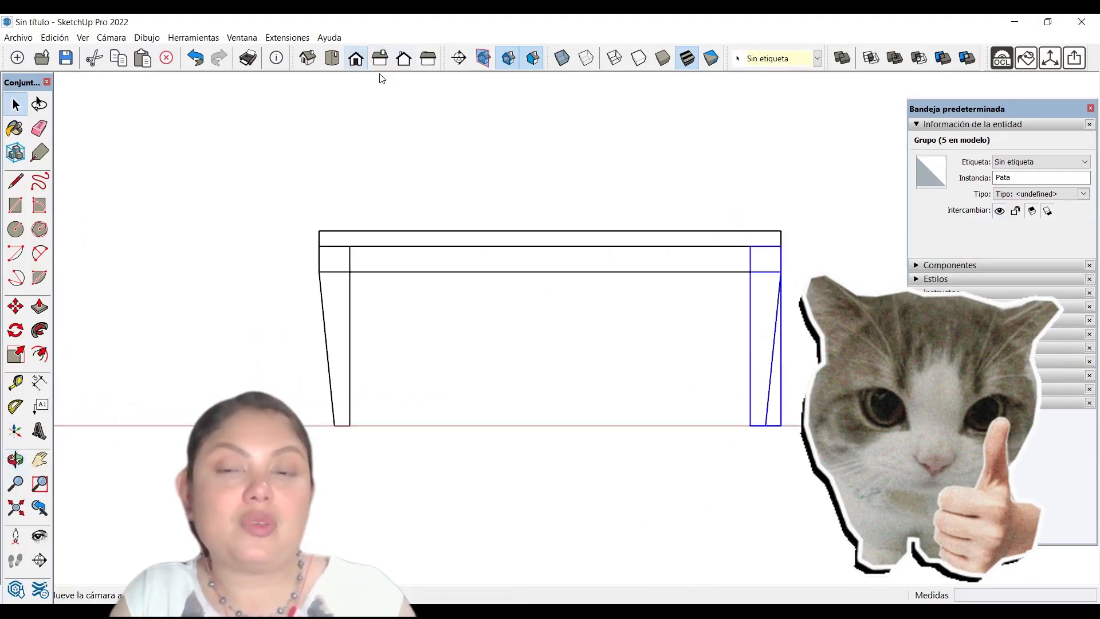
click(819, 362)
middle_drag(807, 363, 747, 401)
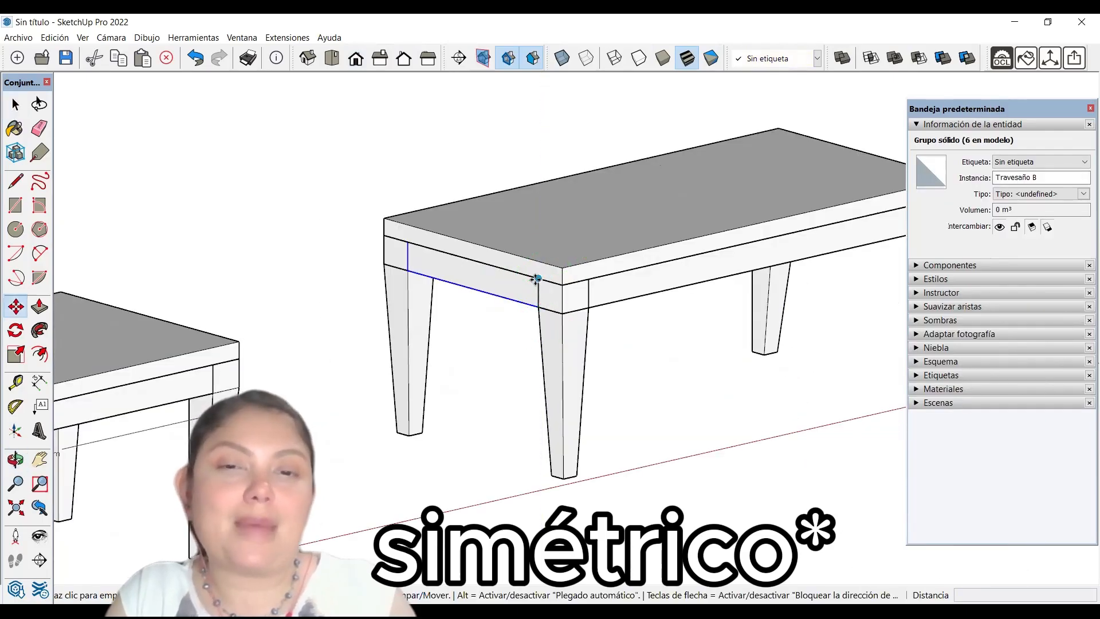
Copy the Travesaño B crossbar 180 cm to the table's opposite short side, and shift it 3 cm inward flush with the legs
click(537, 279)
scroll(537, 279, down, 4)
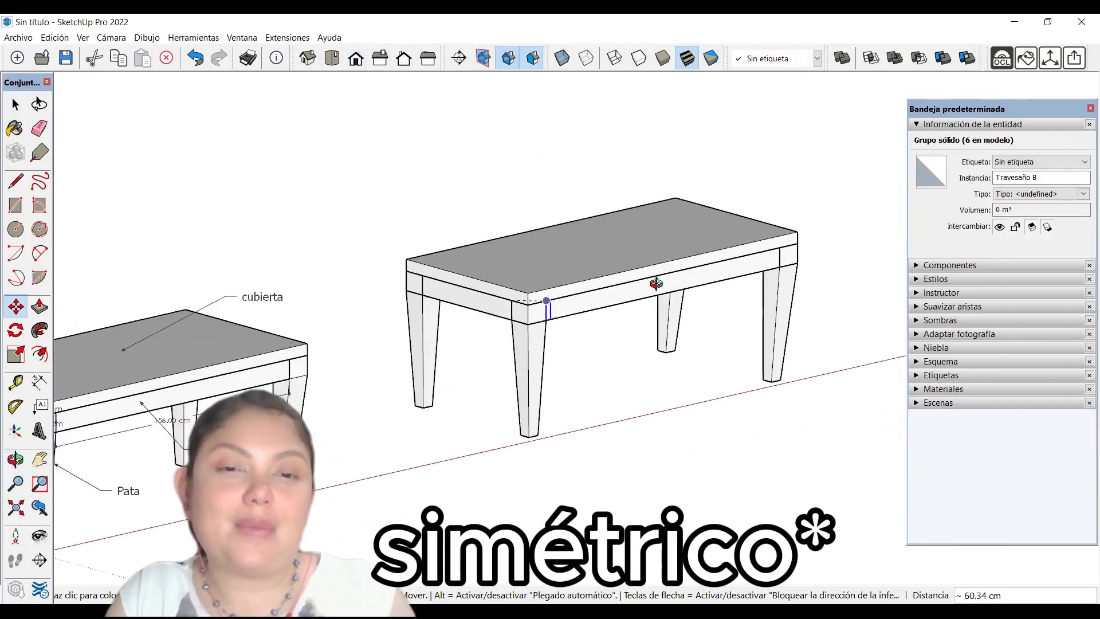
middle_drag(655, 282, 247, 332)
scroll(280, 326, down, 5)
scroll(622, 341, up, 3)
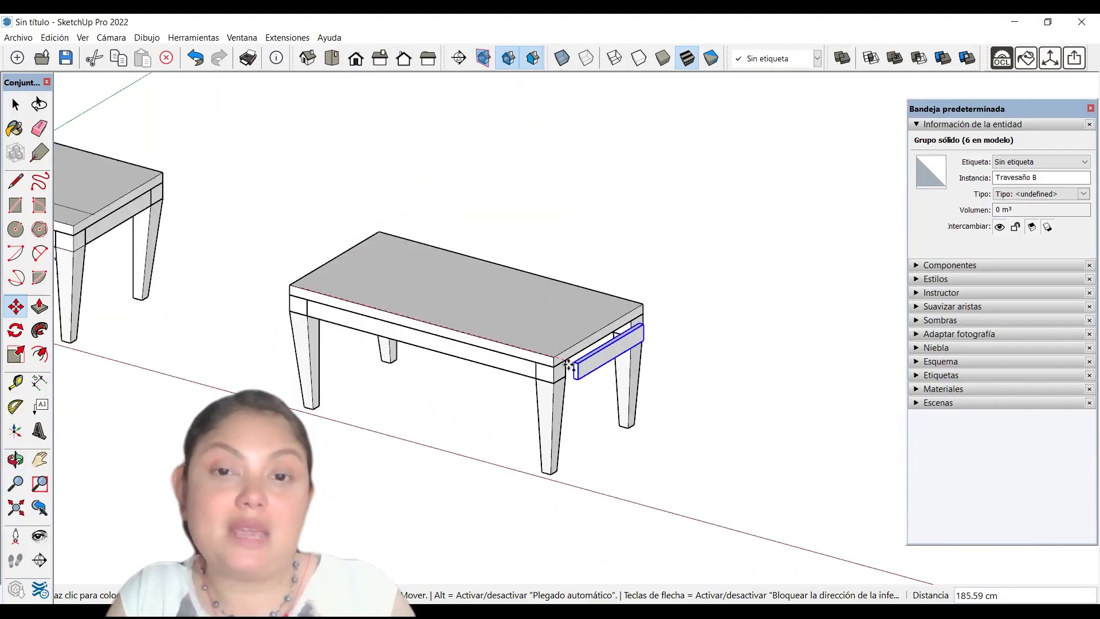
scroll(578, 361, up, 2)
scroll(569, 361, up, 2)
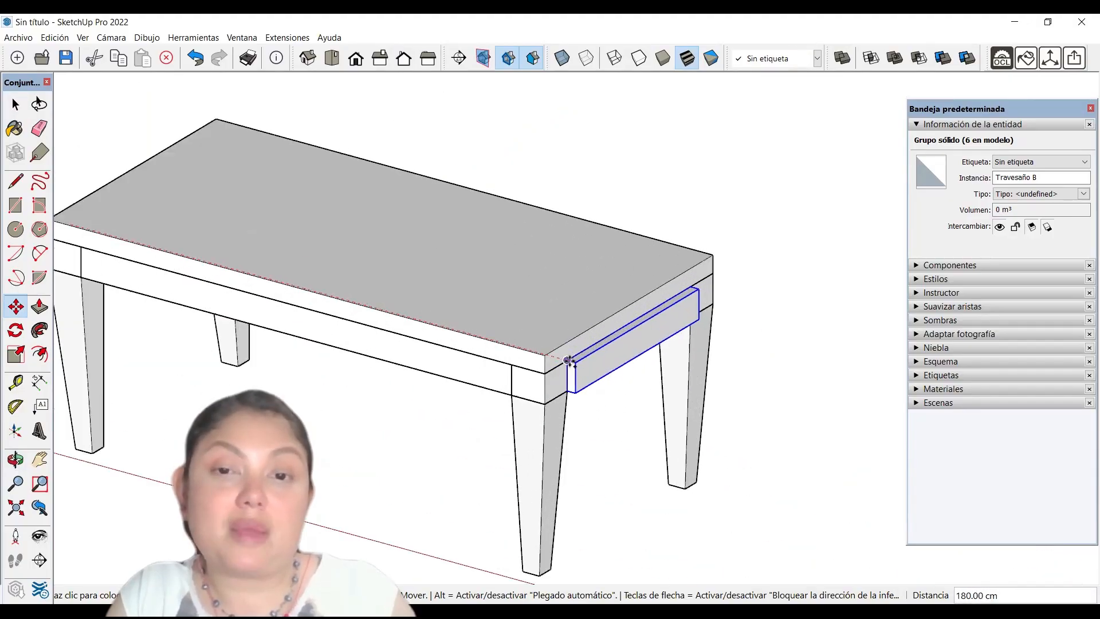
click(569, 361)
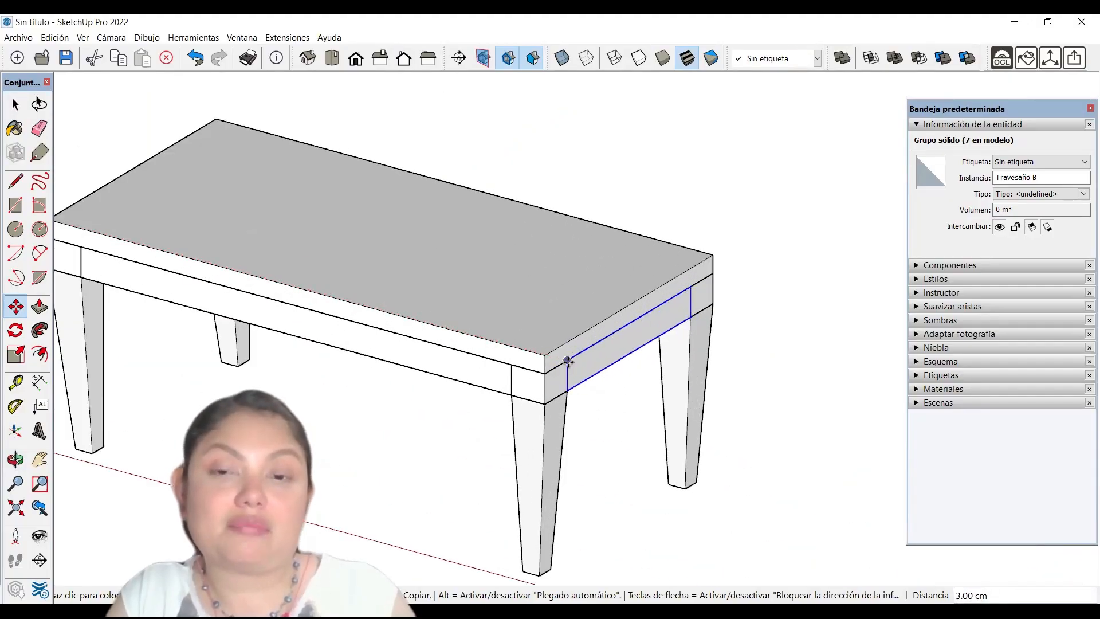
scroll(568, 361, down, 2)
key(space)
Copy the Travesaño A crossbar 90 cm to the table's opposite long side, and shift it inward flush with the legs
click(491, 370)
key(m)
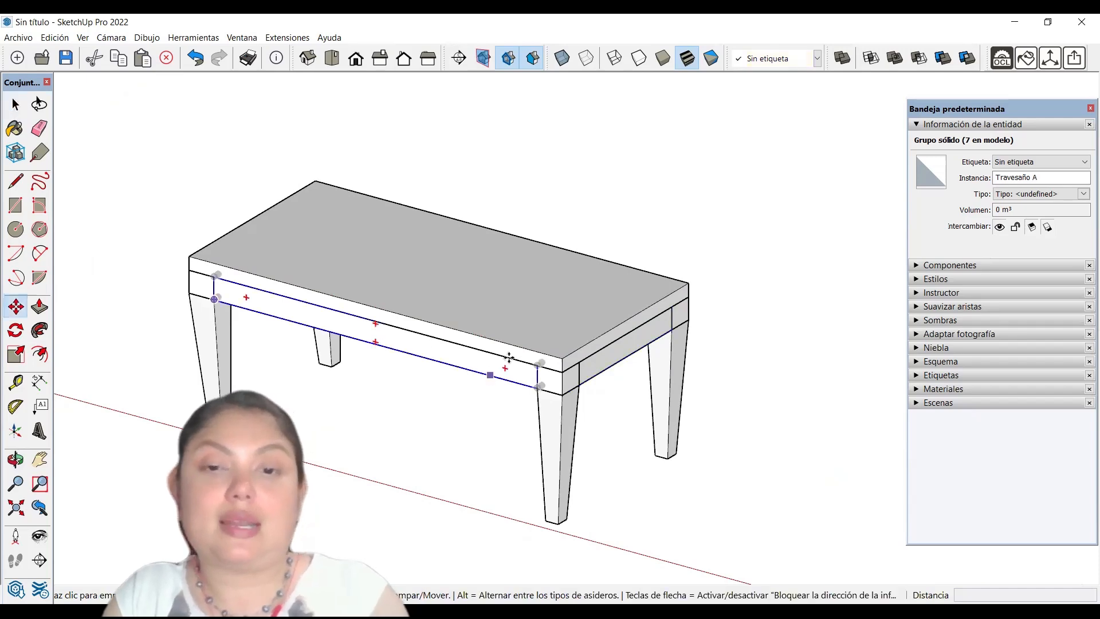
click(537, 366)
middle_drag(783, 312, 96, 331)
scroll(411, 340, up, 1)
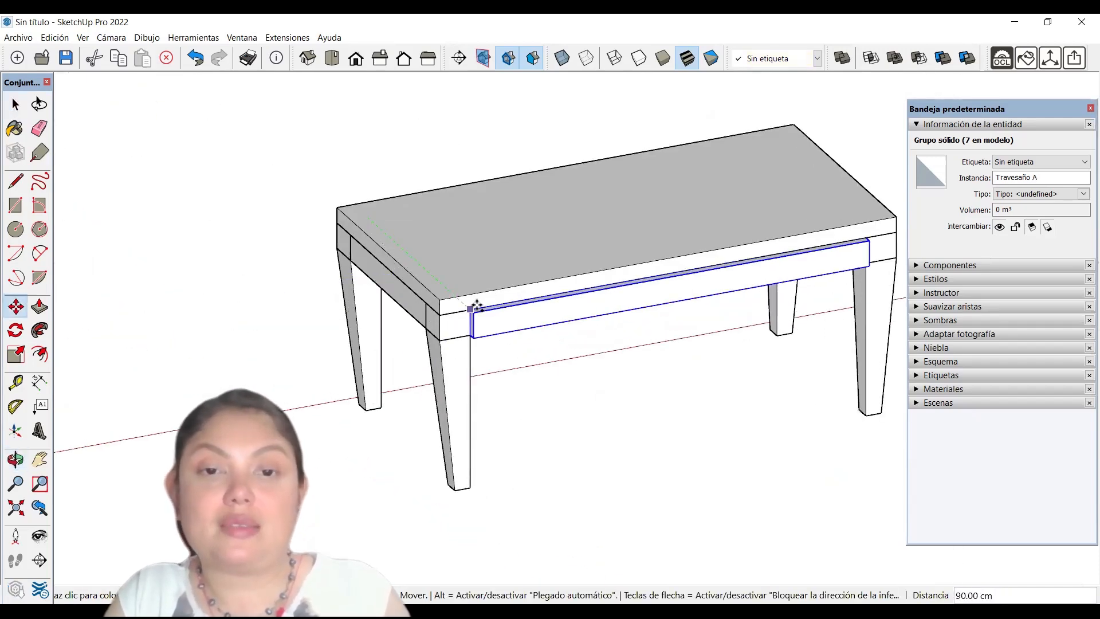
click(471, 309)
scroll(471, 309, up, 2)
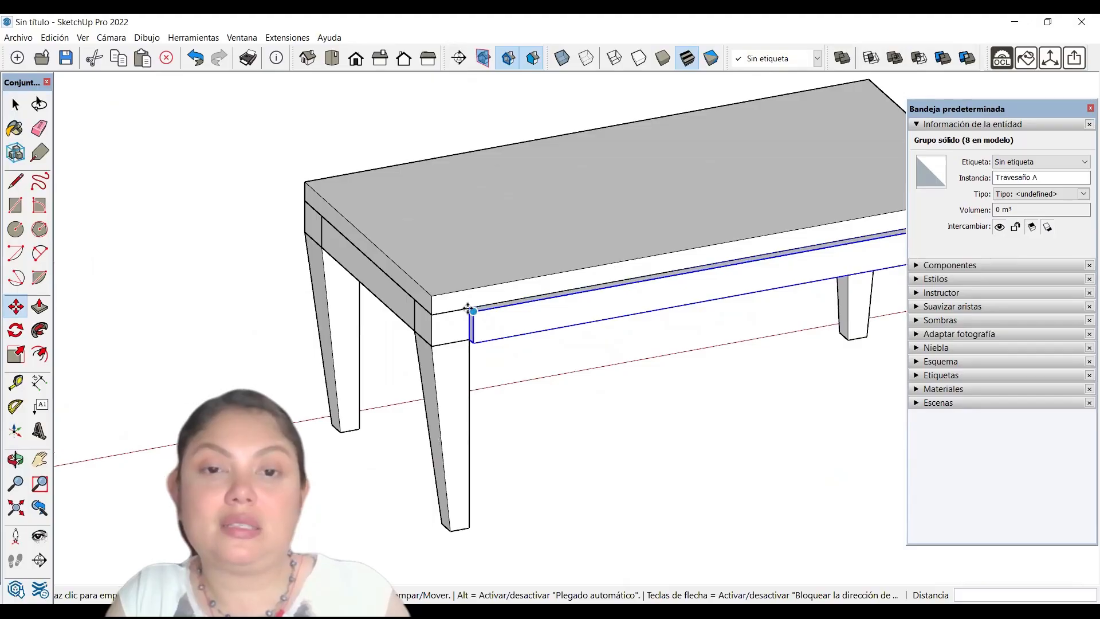
click(474, 313)
click(473, 303)
key(space)
Group the top, four legs and four crossbars of the completed table, and clear the selection
scroll(516, 376, down, 6)
middle_drag(595, 362, 882, 384)
scroll(541, 426, down, 3)
middle_drag(550, 429, 623, 259)
click(621, 258)
scroll(612, 257, up, 1)
drag(558, 248, 836, 453)
middle_drag(836, 453, 675, 253)
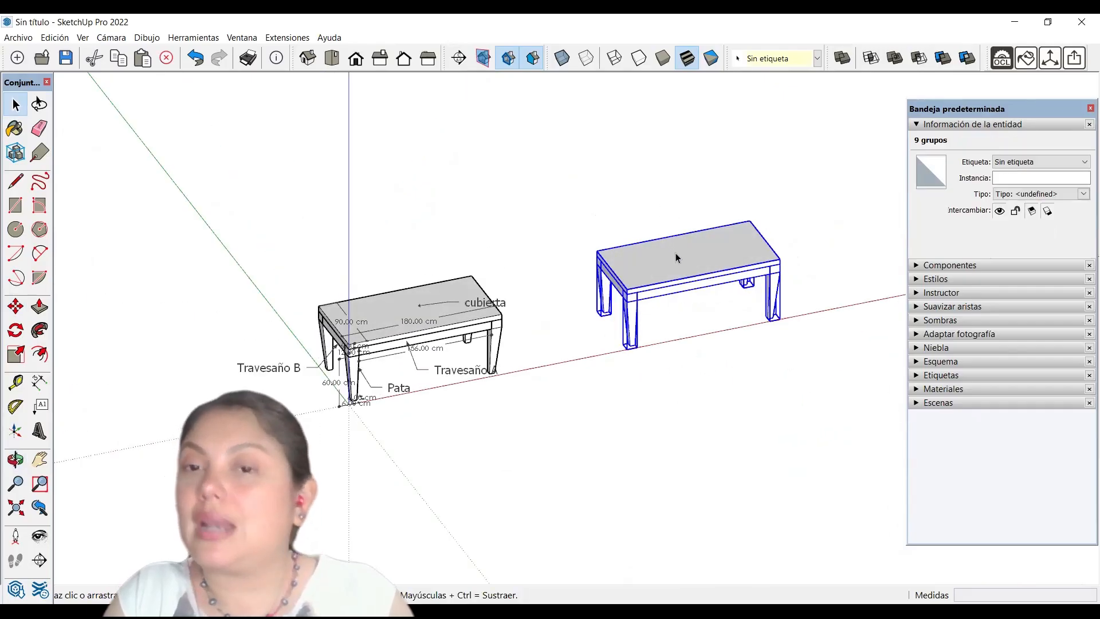
right_click(675, 253)
click(690, 376)
click(665, 392)
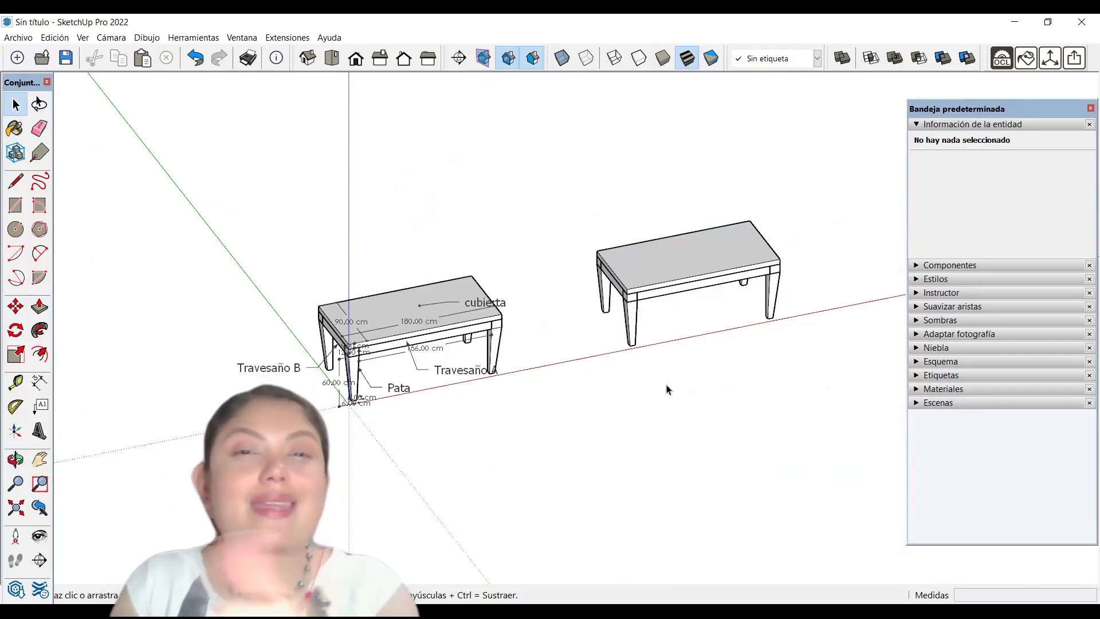
Copy the grouped table along the red axis, placing the duplicate beyond it as the third table in the row
scroll(585, 277, down, 3)
scroll(723, 226, up, 2)
middle_drag(723, 227, 745, 224)
scroll(646, 285, up, 2)
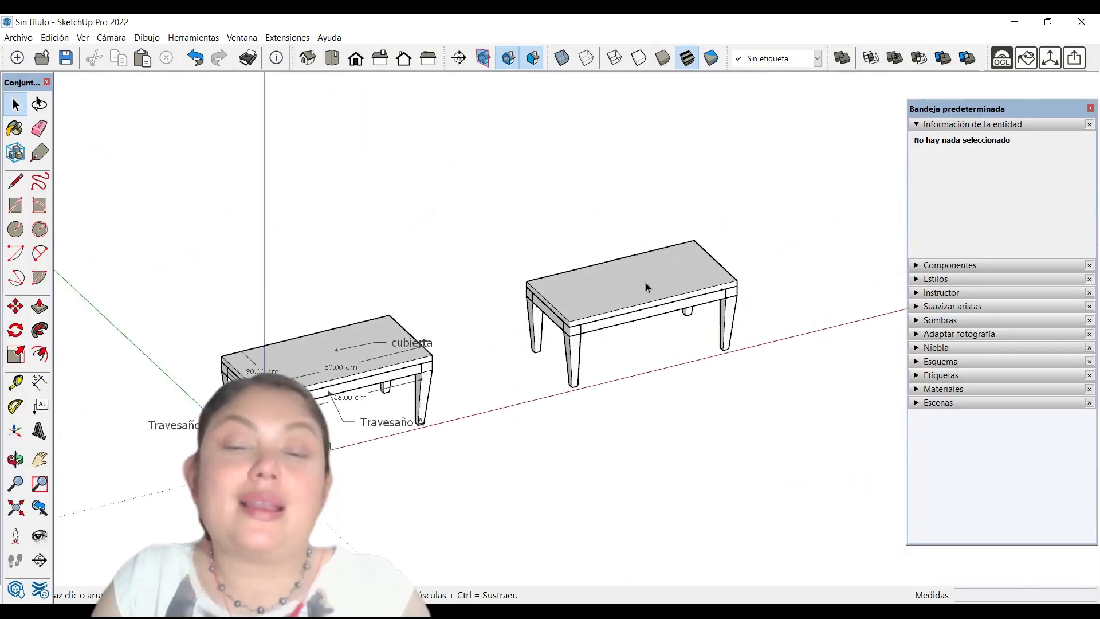
click(646, 284)
scroll(640, 343, up, 3)
key(m)
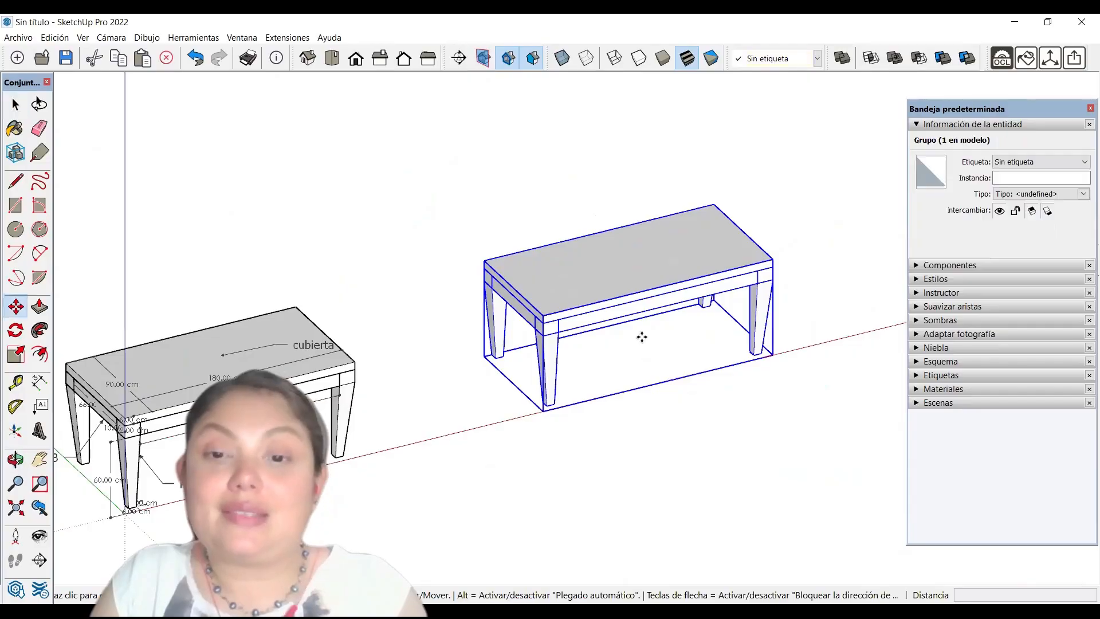
click(543, 412)
key(ctrl)
scroll(321, 381, down, 3)
scroll(370, 388, down, 1)
click(642, 345)
key(space)
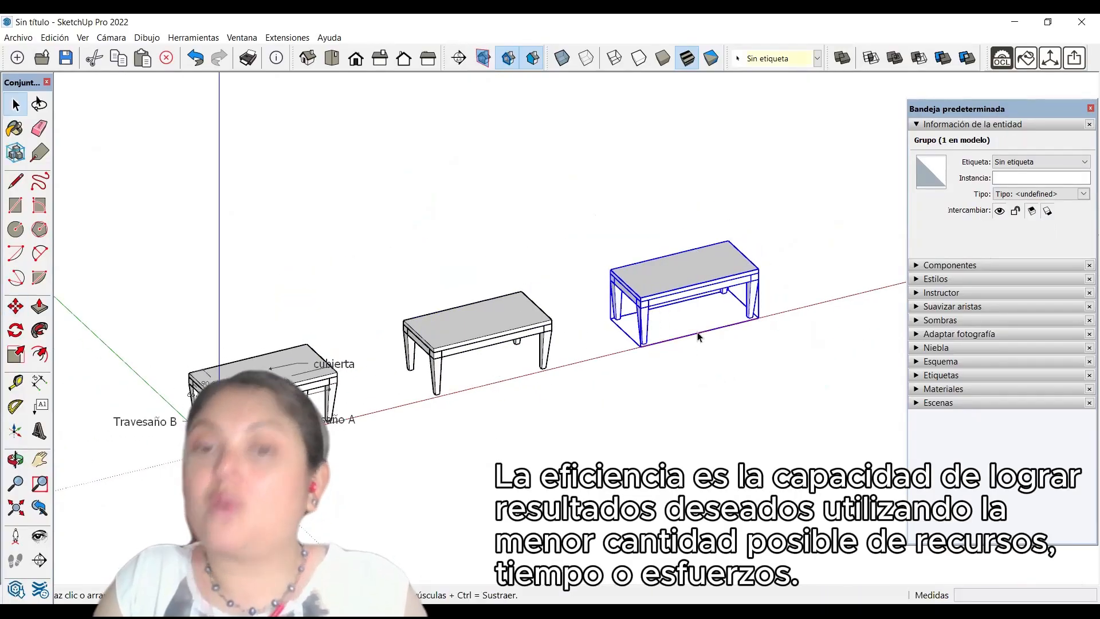
Explode the new table copy into its individual part groups, and clear the selection
right_click(691, 263)
click(716, 341)
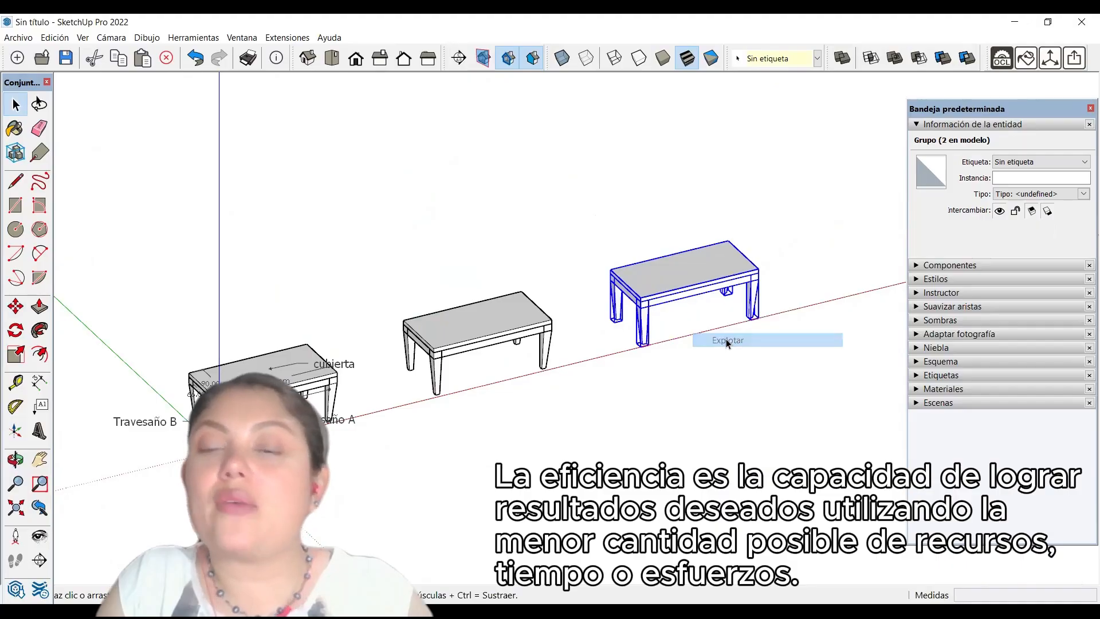
scroll(759, 323, up, 2)
click(414, 275)
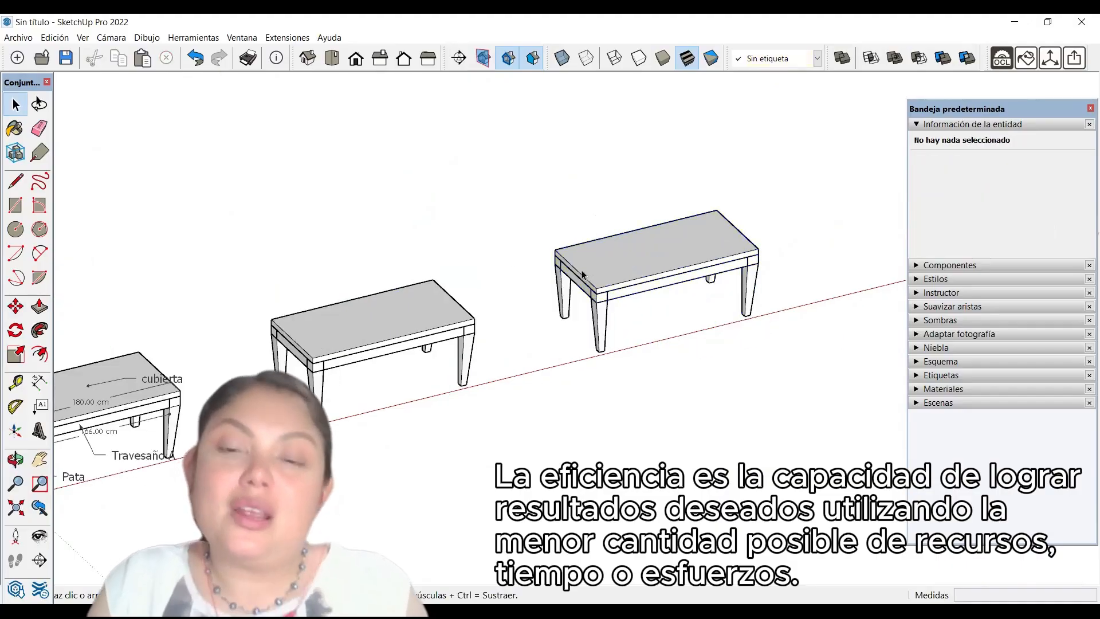
Delete the two legs at the far end of the exploded third table
scroll(583, 275, up, 5)
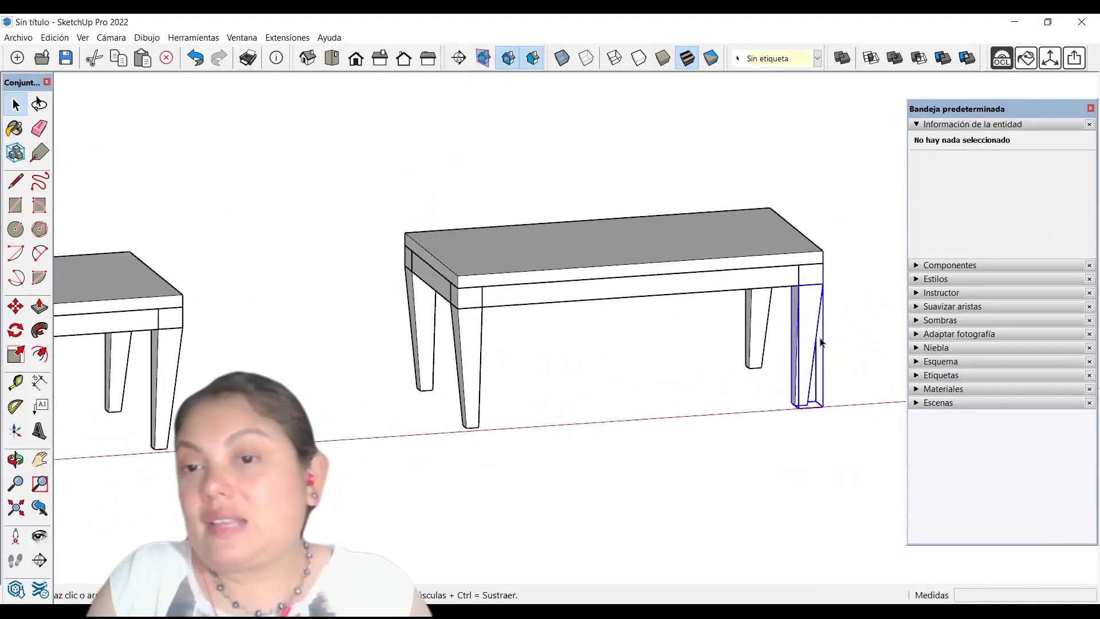
click(821, 342)
middle_drag(820, 342, 569, 385)
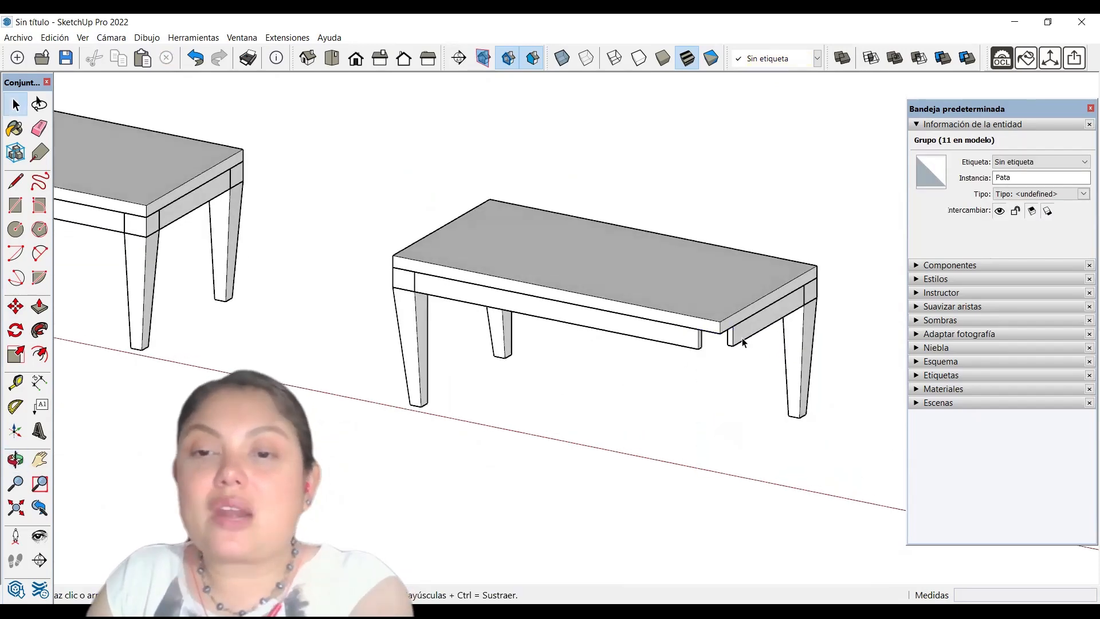
click(811, 311)
key(Delete)
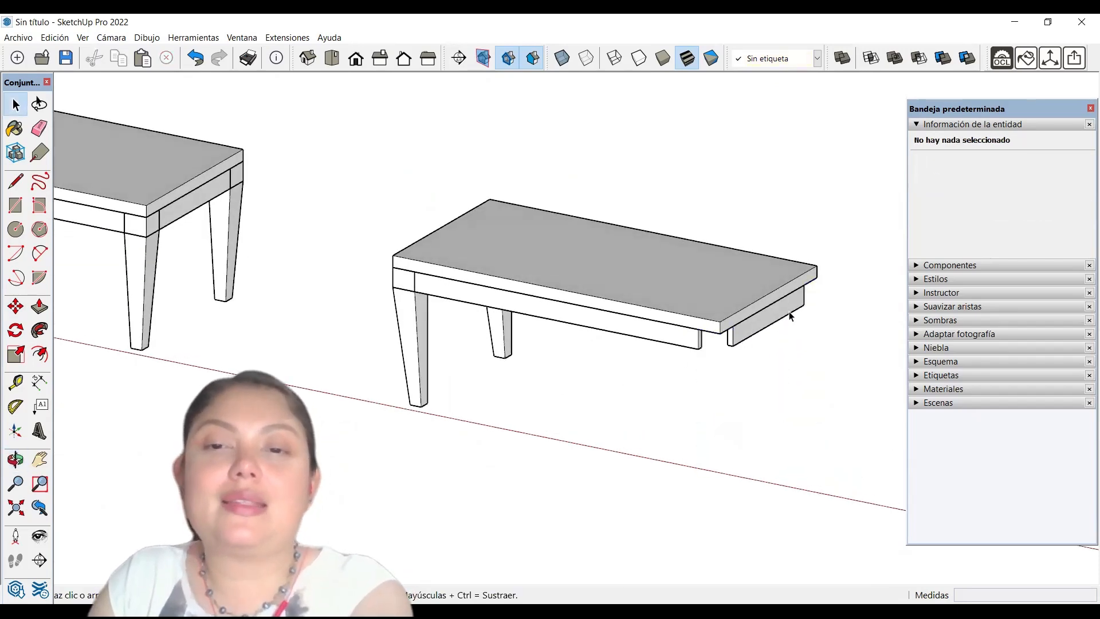
Delete one short crossbar, one long crossbar and a third leg from the third table, keeping one part of each kind
middle_drag(789, 315, 546, 298)
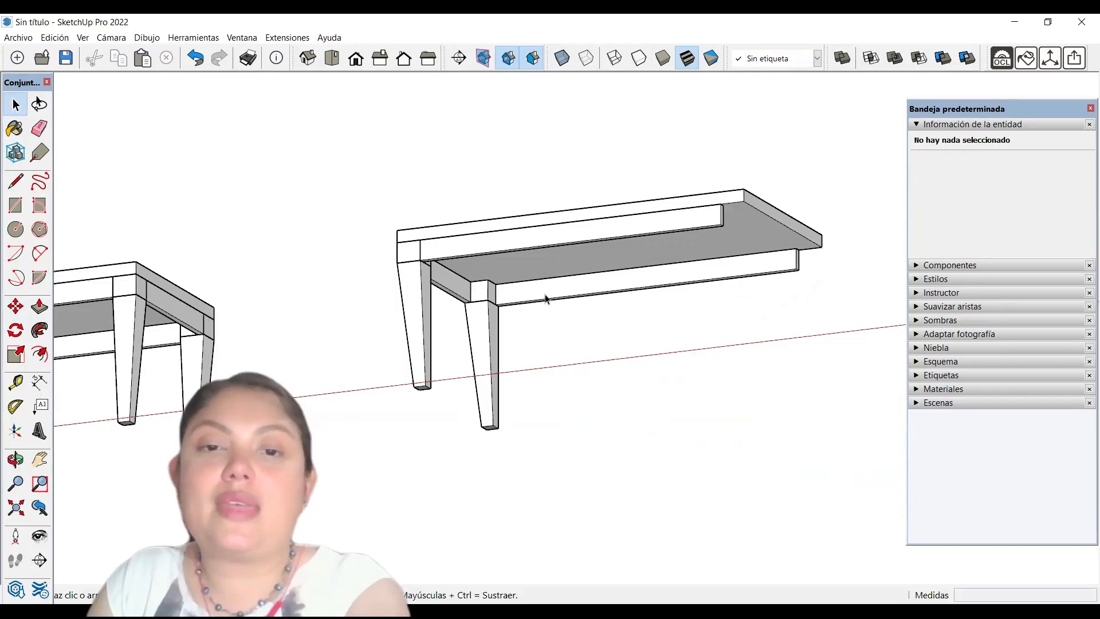
click(545, 298)
key(Delete)
click(478, 297)
key(Delete)
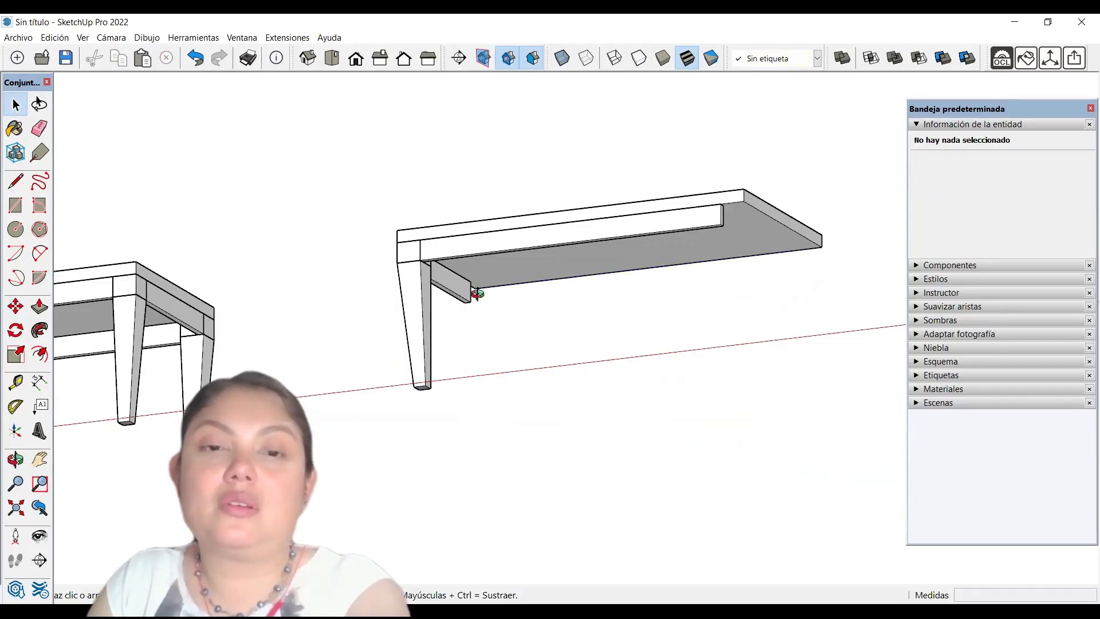
Inspect the entity information of the third table's top, remaining long crossbar and remaining short crossbar, one after another
middle_drag(477, 294, 671, 410)
scroll(668, 421, down, 3)
scroll(778, 268, up, 4)
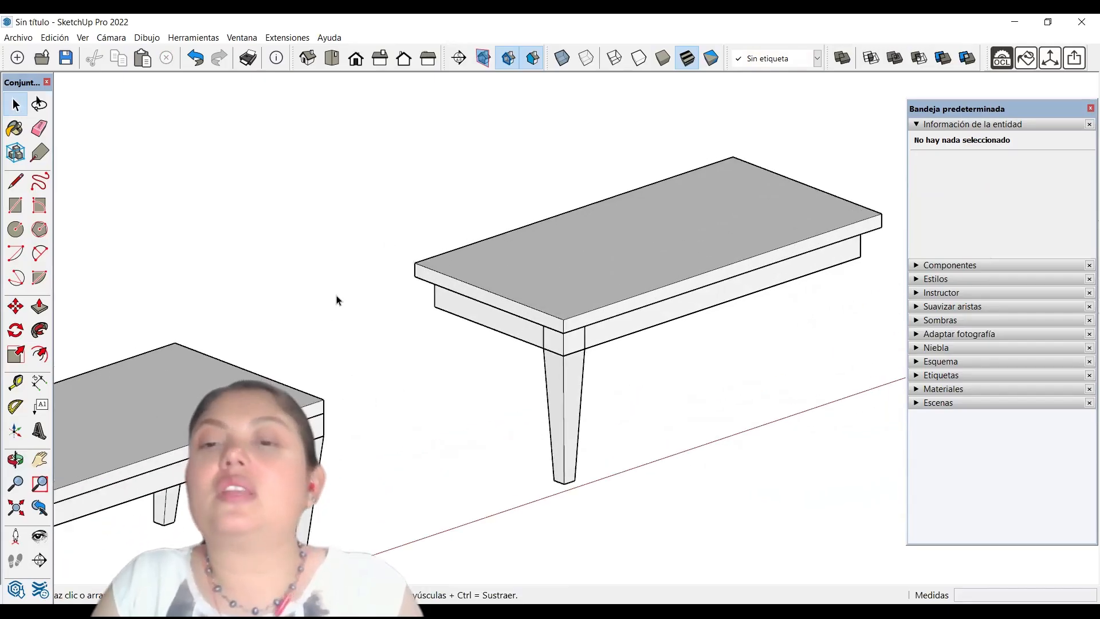
scroll(336, 300, down, 2)
scroll(717, 372, down, 2)
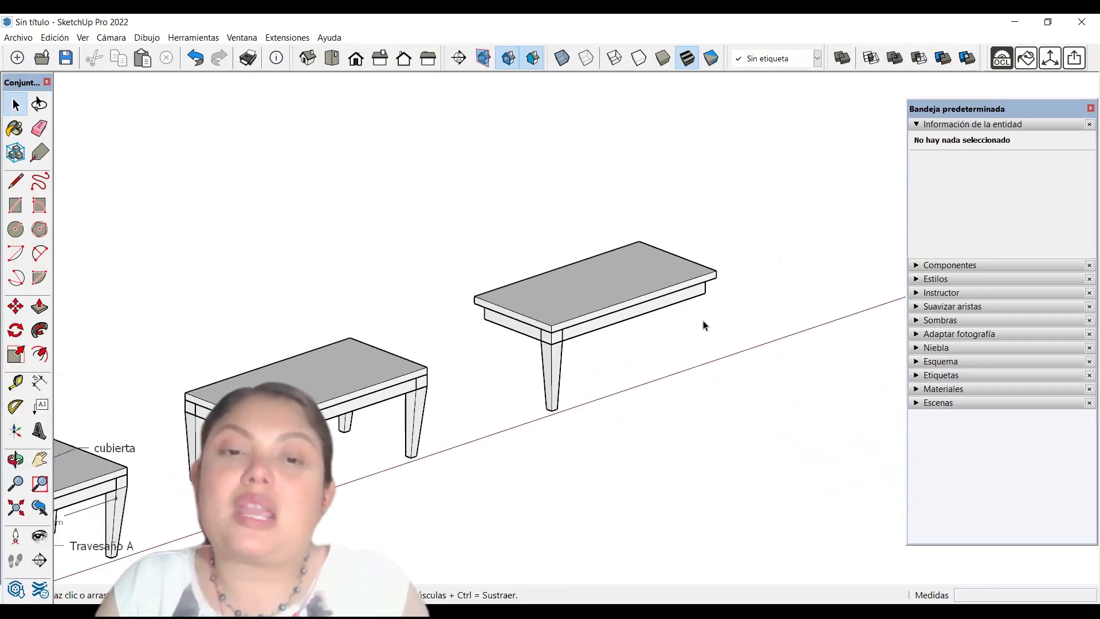
scroll(703, 321, down, 2)
scroll(386, 410, up, 2)
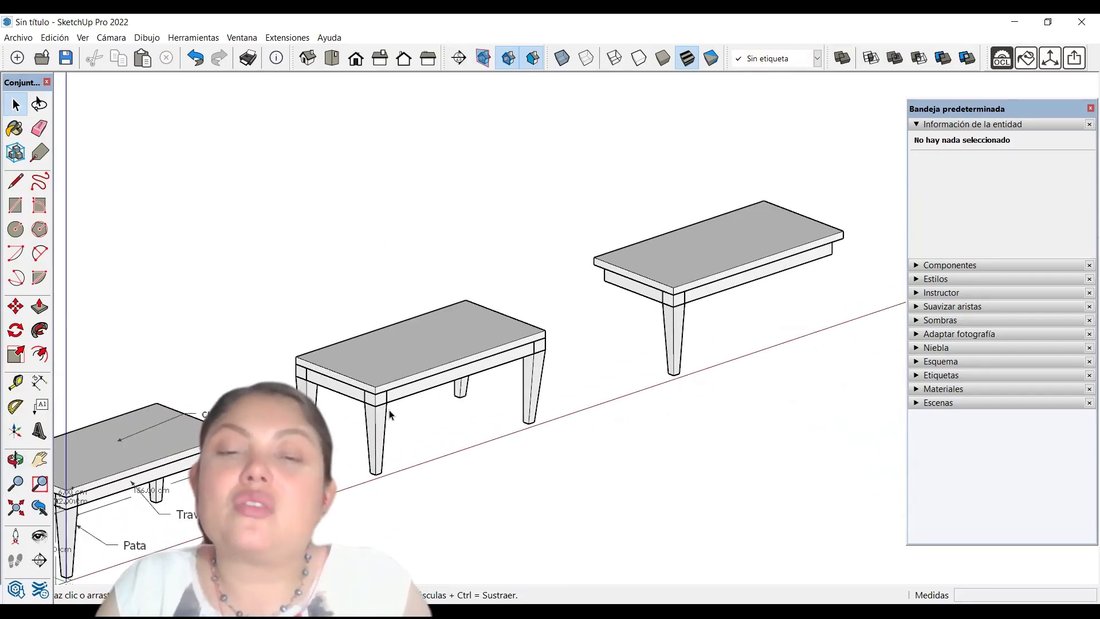
click(659, 289)
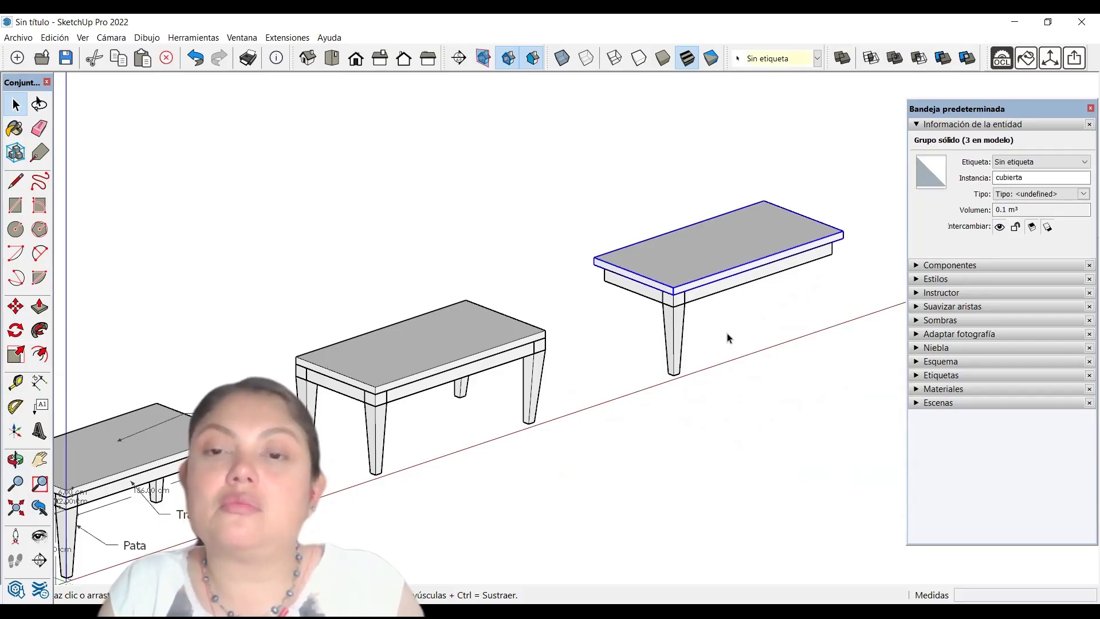
scroll(781, 307, up, 3)
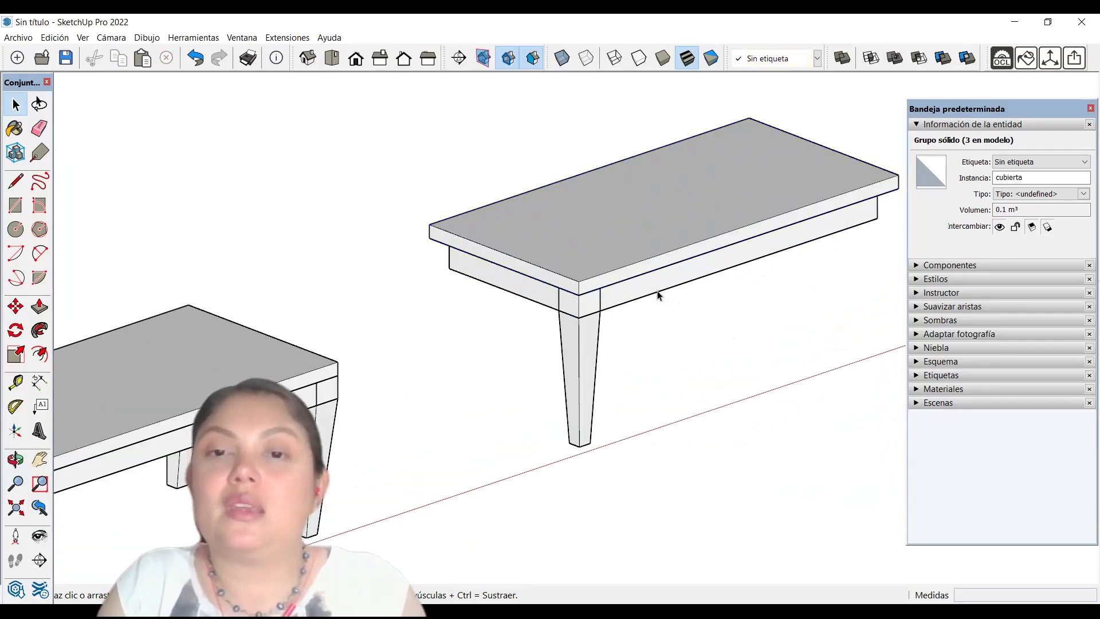
click(659, 295)
click(656, 290)
scroll(646, 324, down, 4)
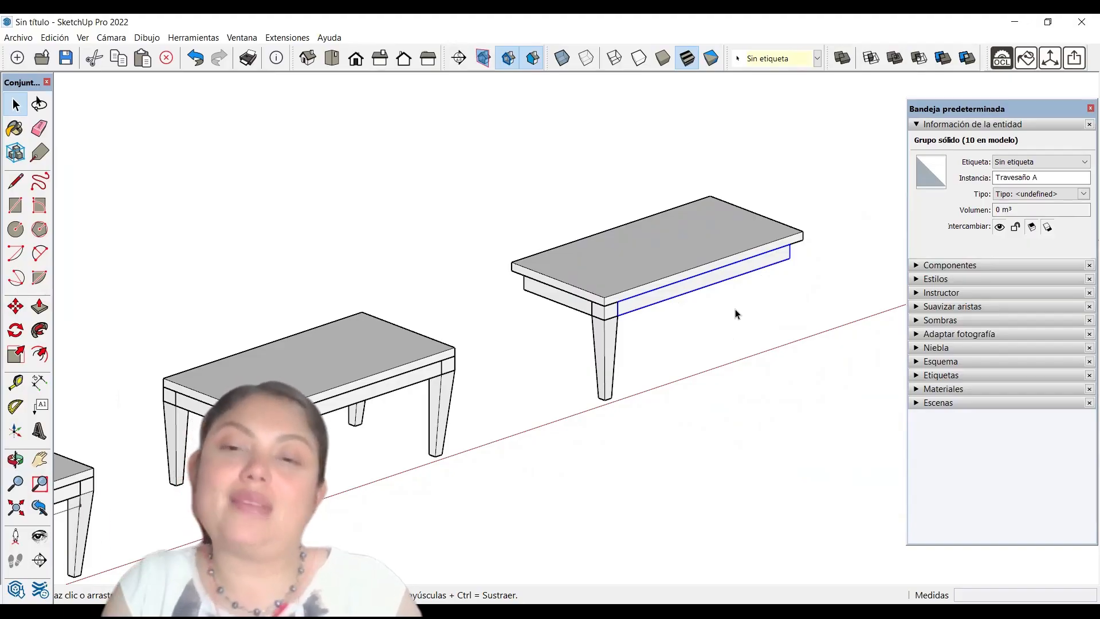
scroll(655, 292, up, 2)
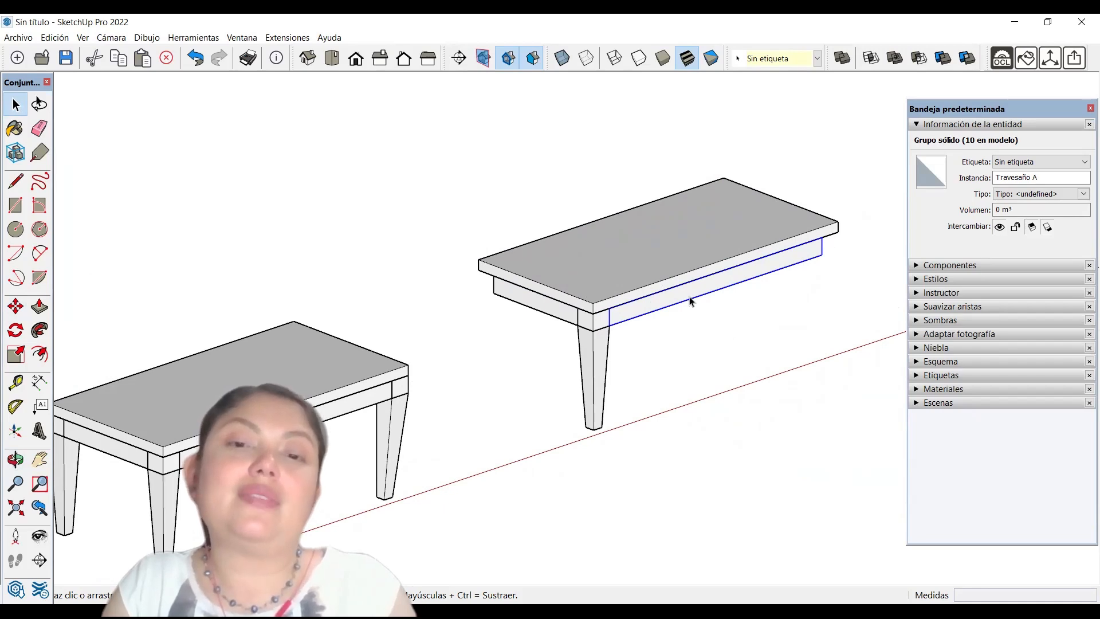
click(552, 373)
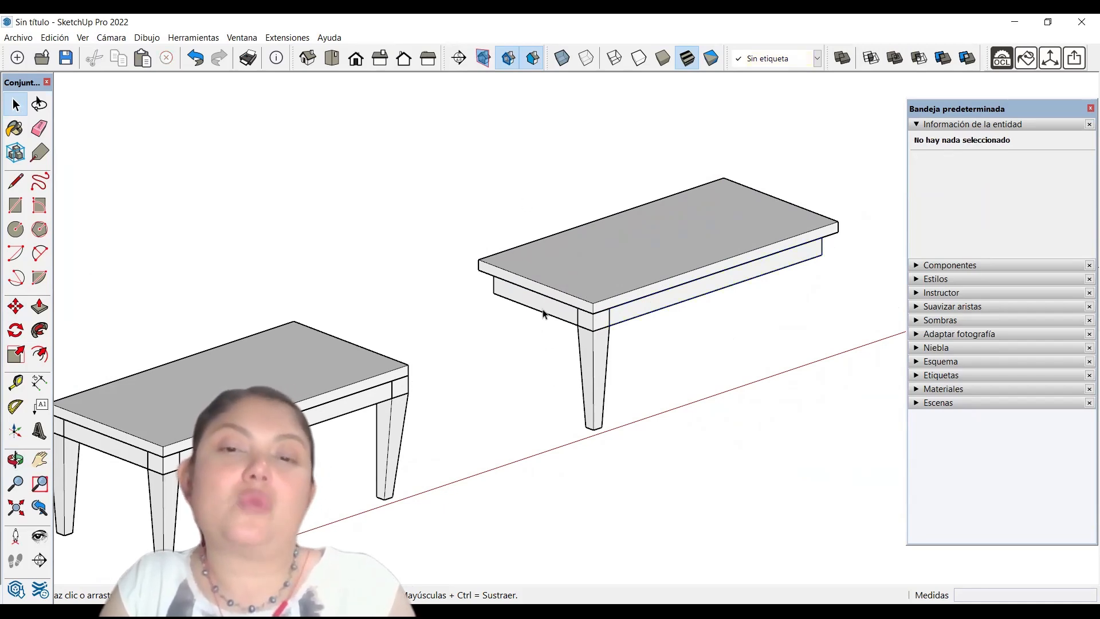
click(545, 312)
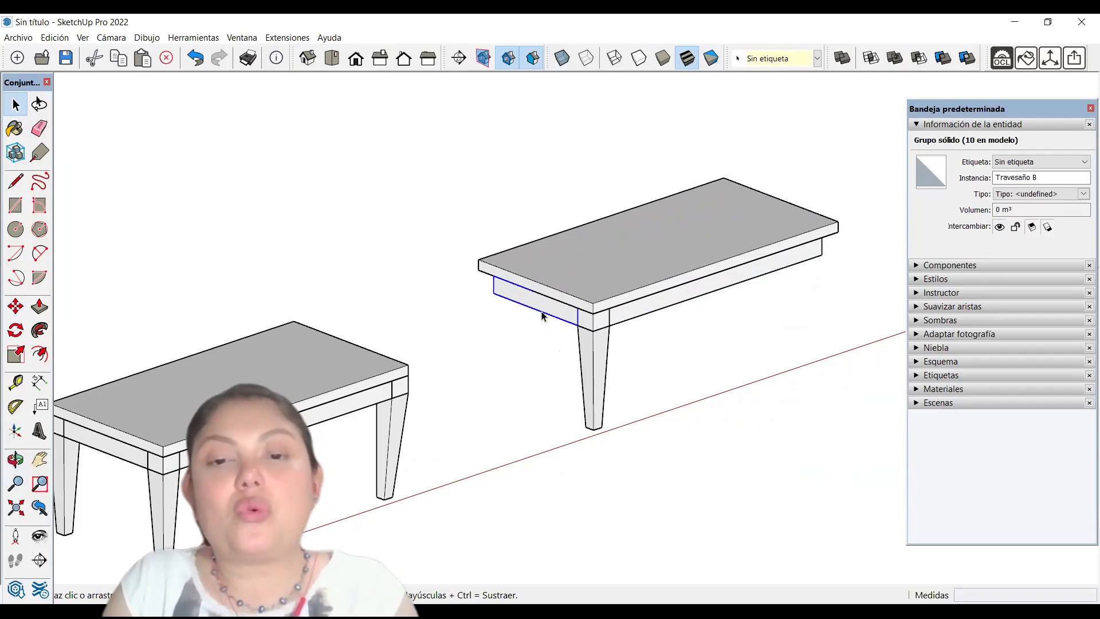
click(837, 211)
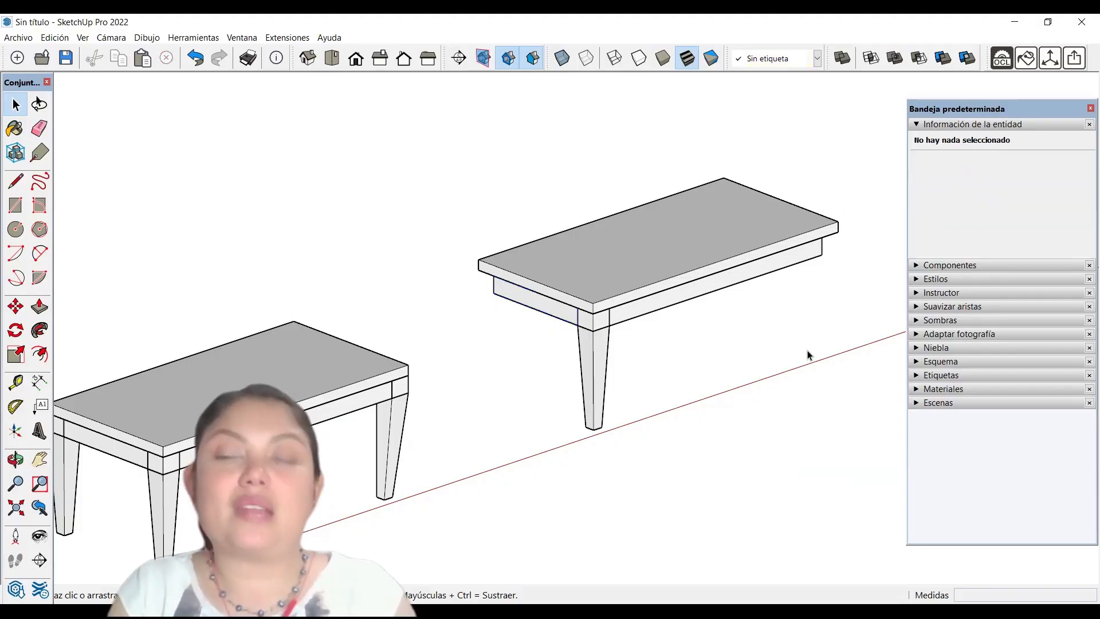
Examine the third table's remaining Pata leg up close and check its entity information
click(593, 343)
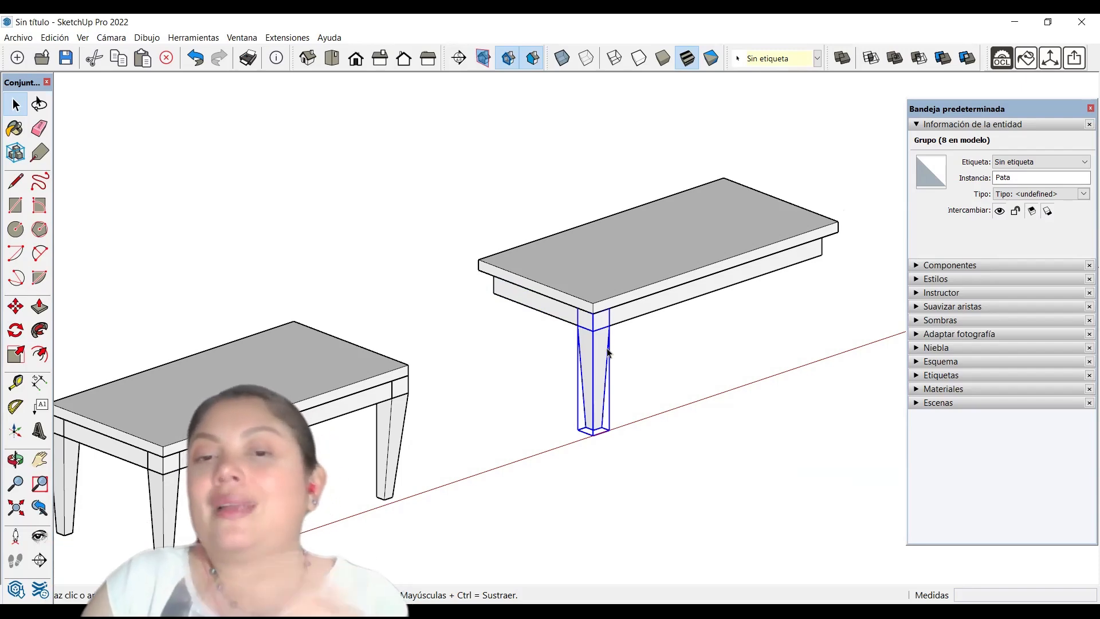
scroll(626, 379, up, 1)
scroll(599, 422, up, 2)
scroll(501, 334, down, 1)
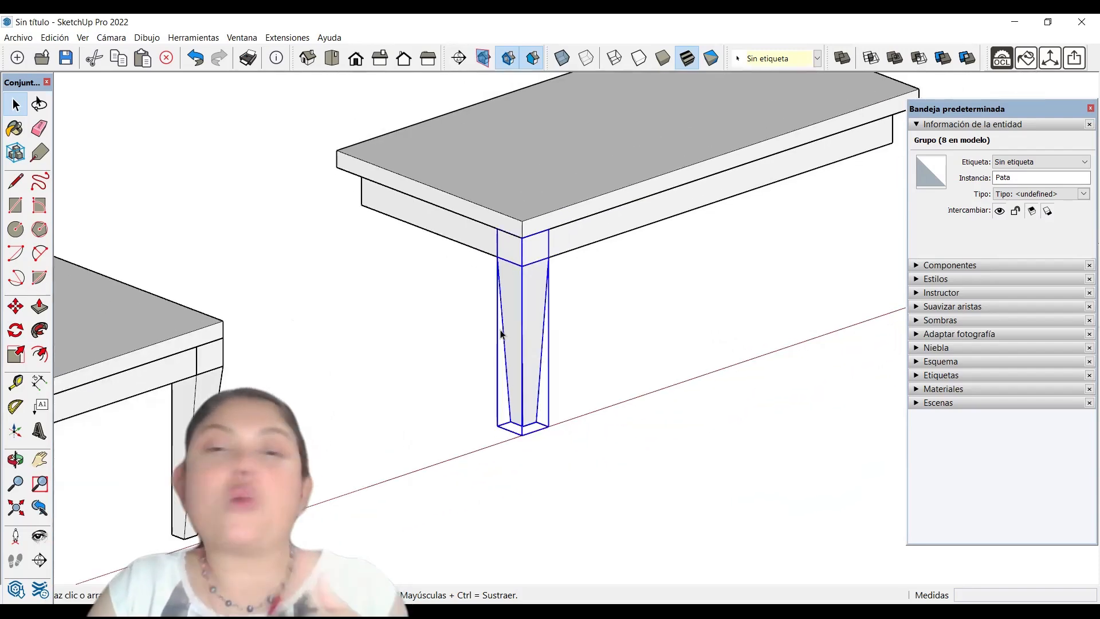
scroll(579, 342, down, 2)
middle_drag(543, 380, 533, 417)
scroll(618, 332, up, 3)
click(608, 350)
scroll(588, 377, down, 2)
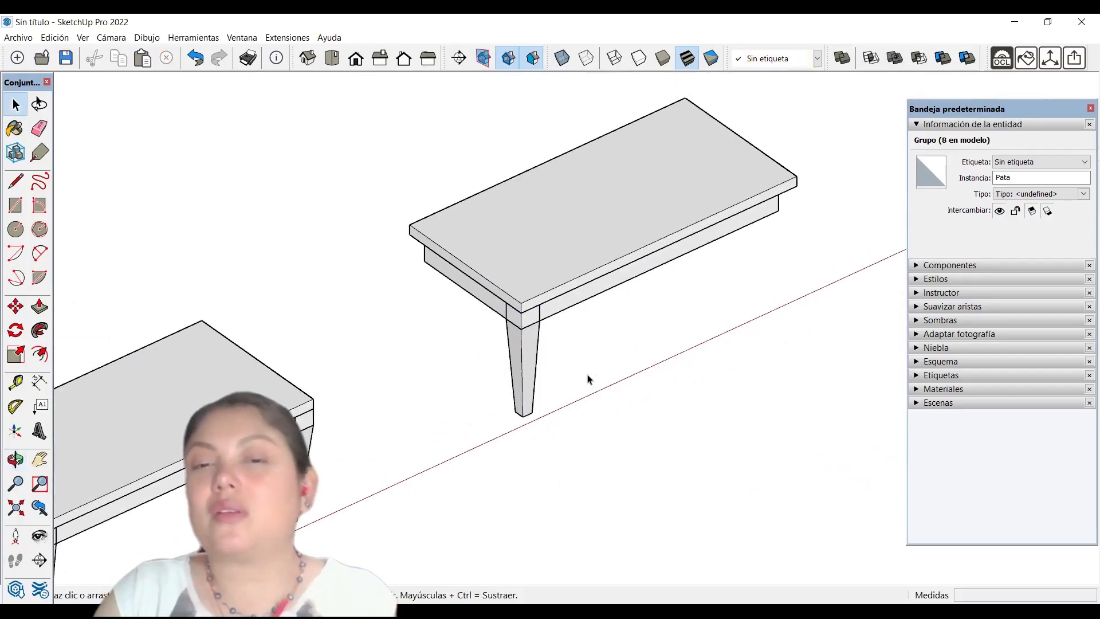
click(520, 366)
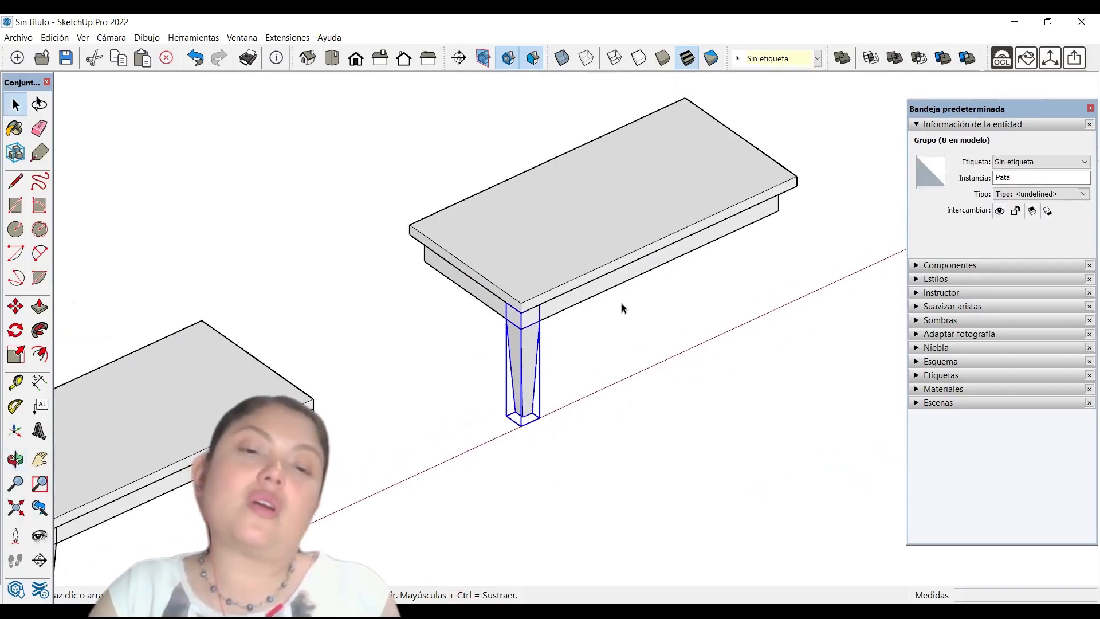
Open the grouped second table for editing, focusing on its front corner leg
scroll(622, 306, down, 3)
click(348, 427)
scroll(347, 427, up, 3)
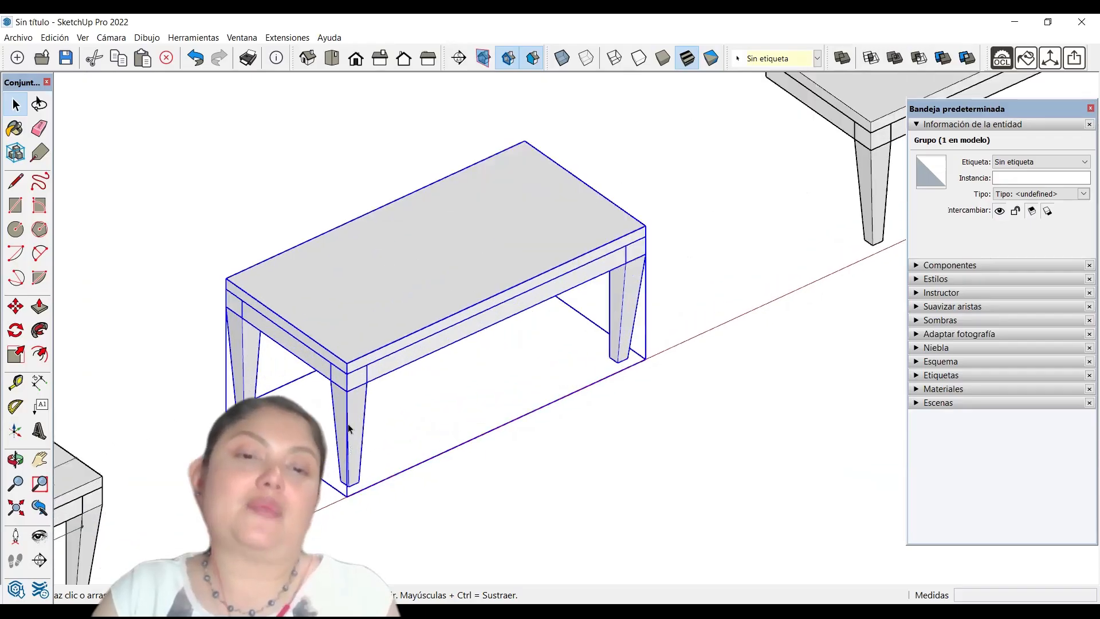
double_click(348, 425)
scroll(349, 393, up, 2)
scroll(377, 345, down, 2)
scroll(369, 444, up, 4)
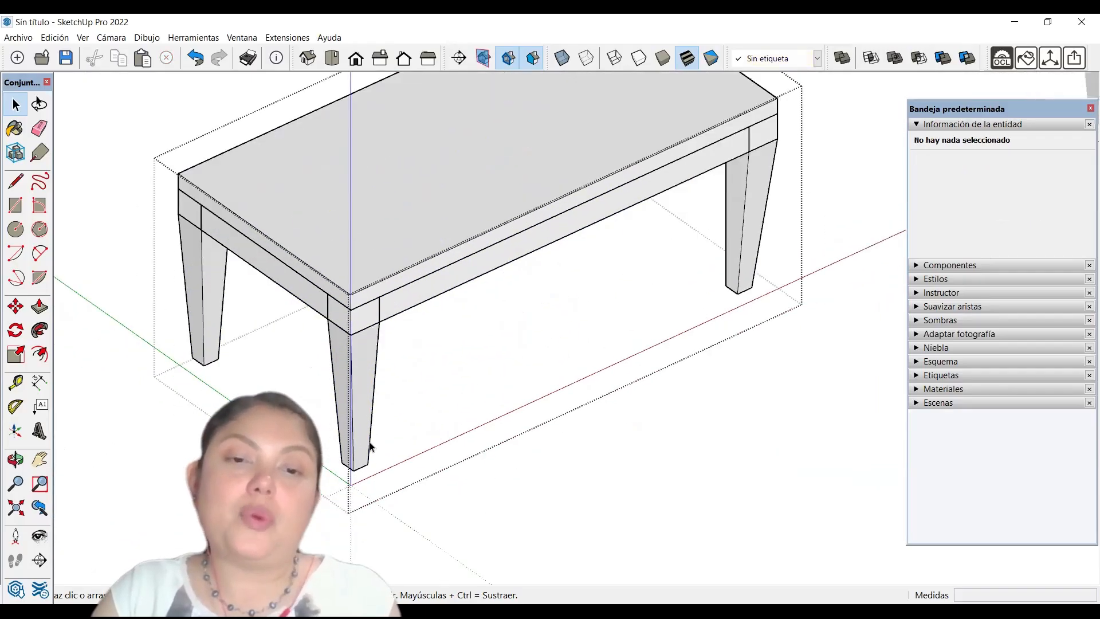
Draw a 6 x 6 cm rectangle over the underside of the second table's front corner leg, inside the table group
middle_drag(366, 438, 324, 292)
scroll(369, 361, down, 2)
middle_drag(366, 356, 313, 183)
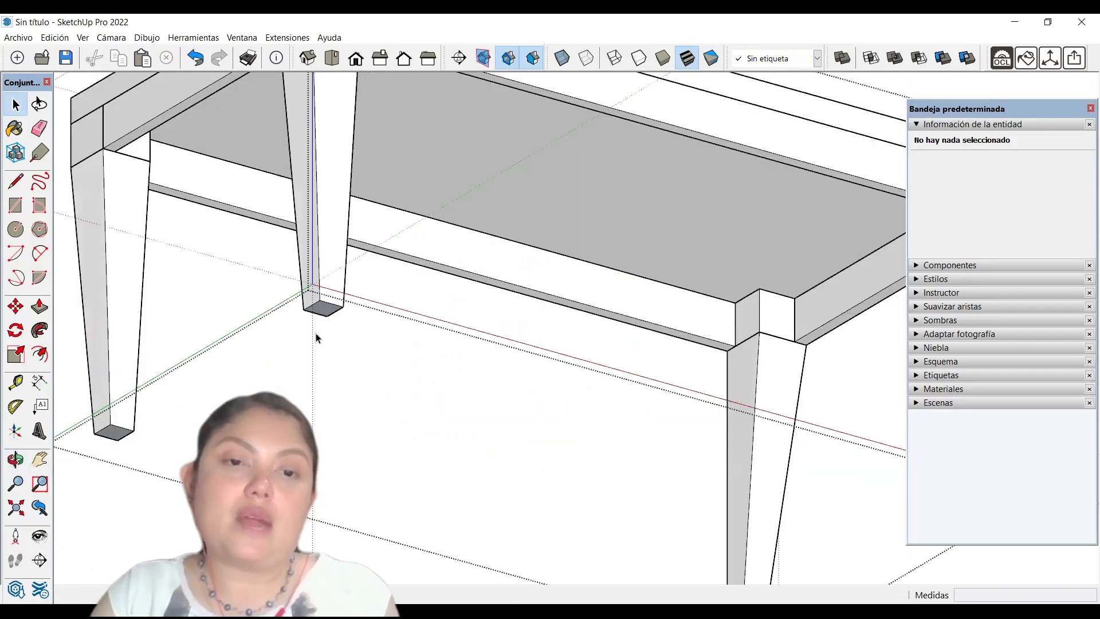
scroll(317, 335, up, 2)
scroll(315, 324, up, 1)
key(r)
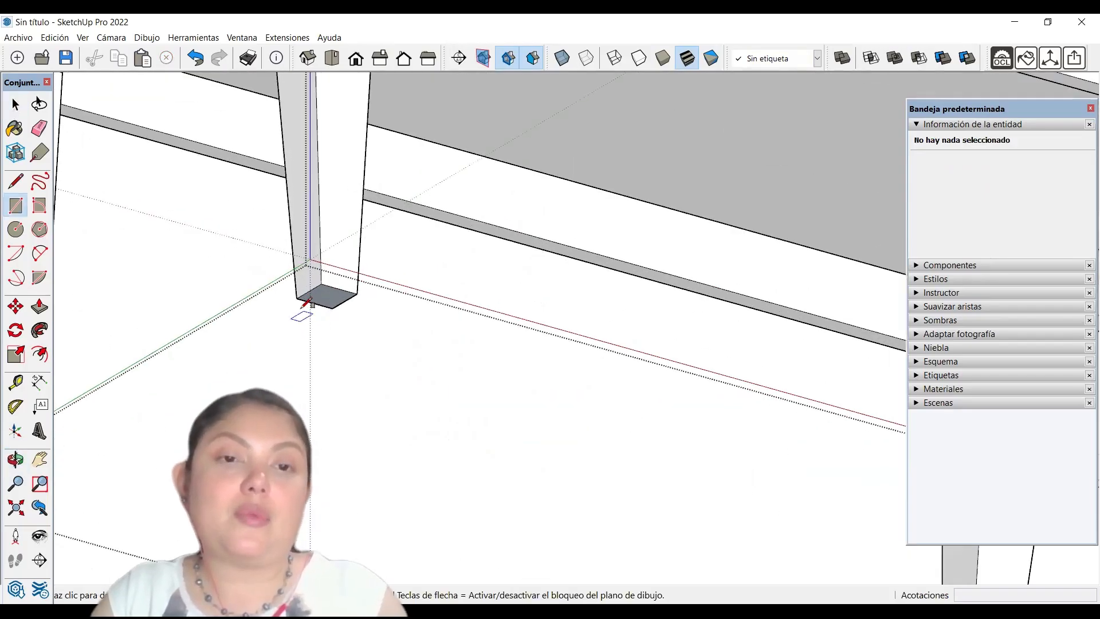
click(296, 298)
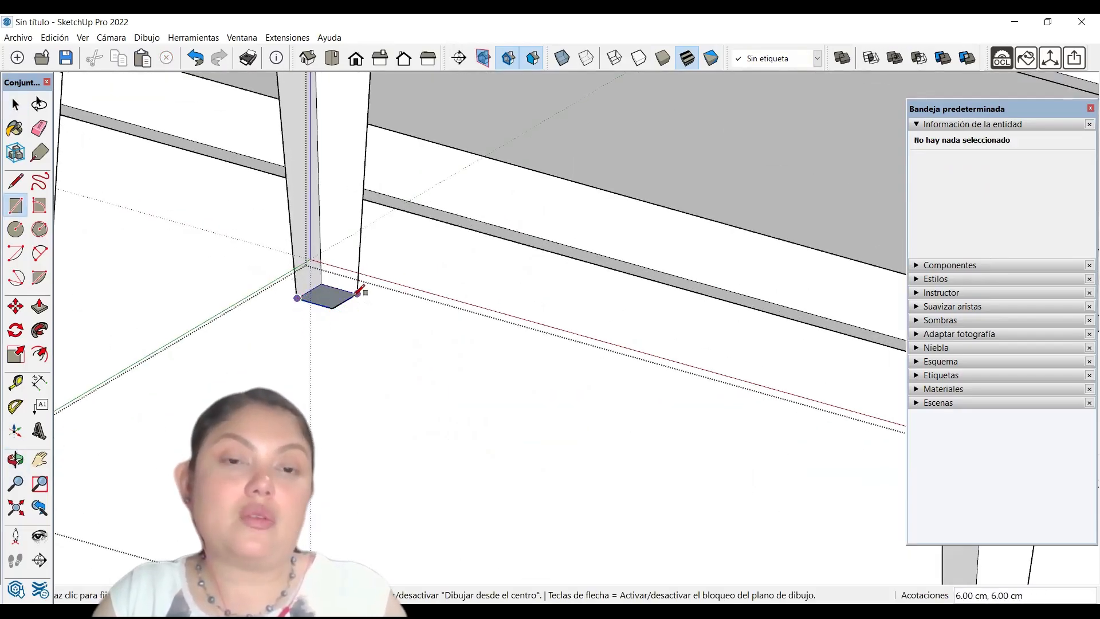
click(358, 295)
Offset the square at the leg's base outward by 2 cm
scroll(296, 298, up, 1)
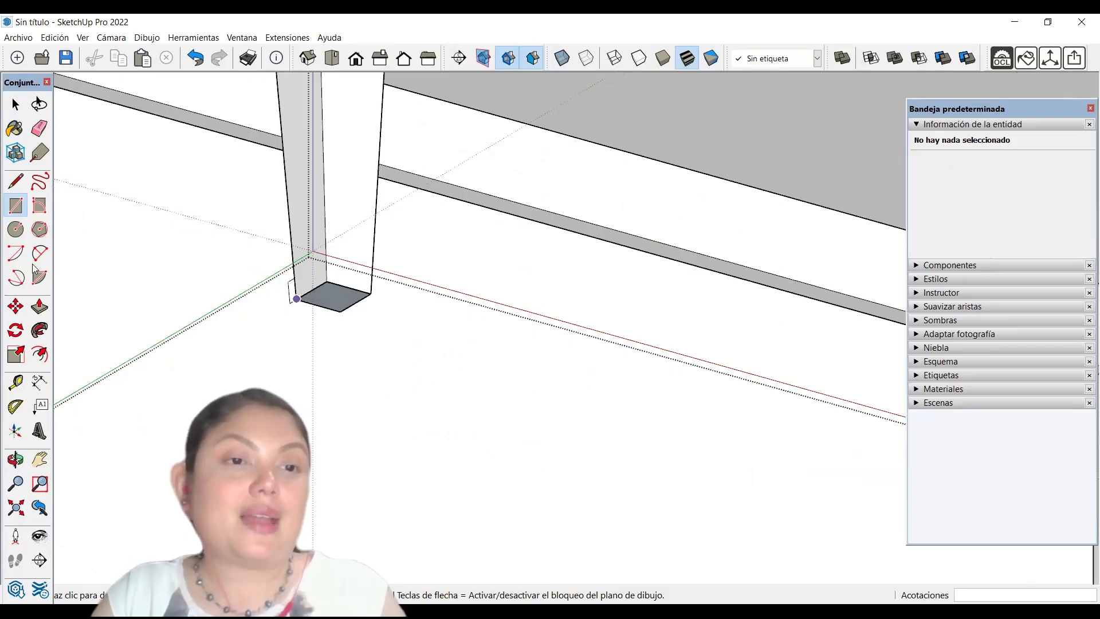
click(40, 353)
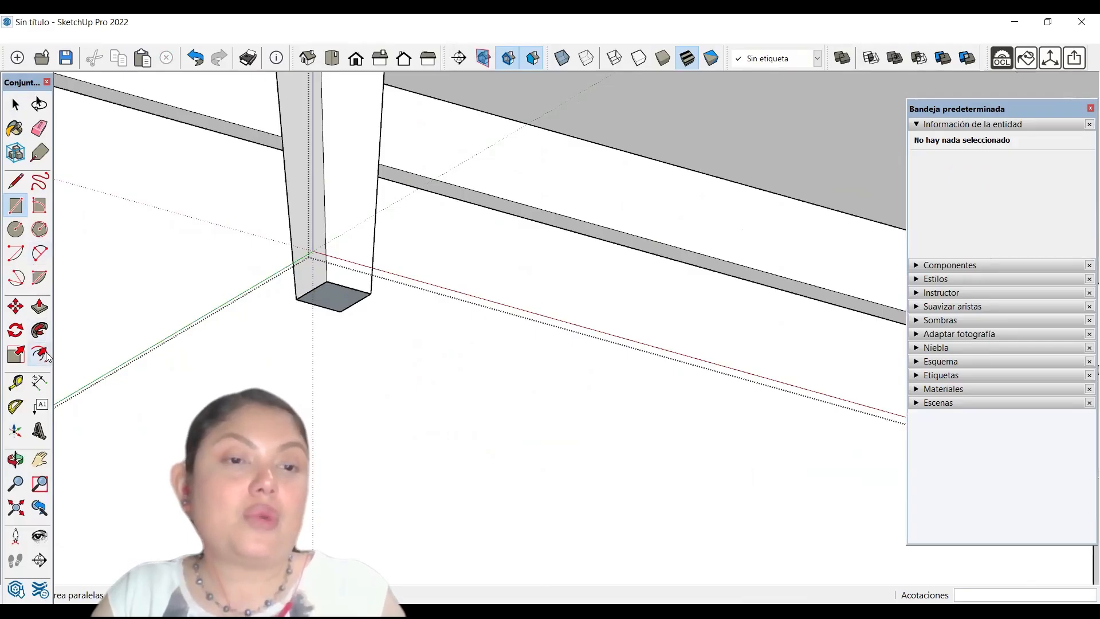
click(345, 296)
text(2)
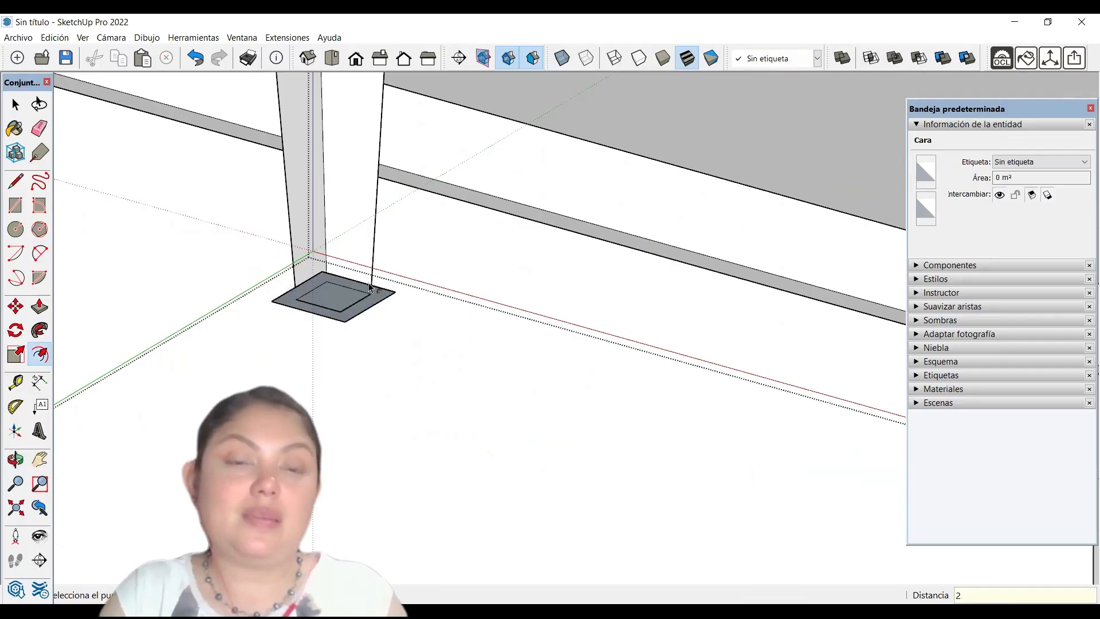
key(Return)
Delete the four inner edges of the offset square, keeping the larger outline as a single face under the leg
scroll(344, 333, up, 5)
key(e)
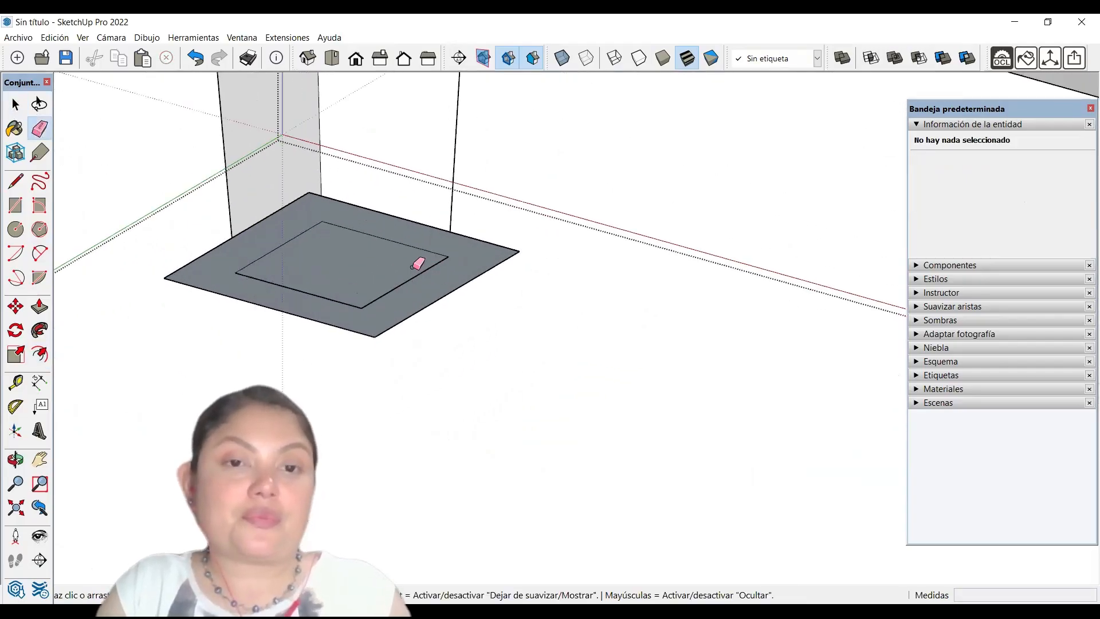
scroll(415, 265, up, 1)
key(space)
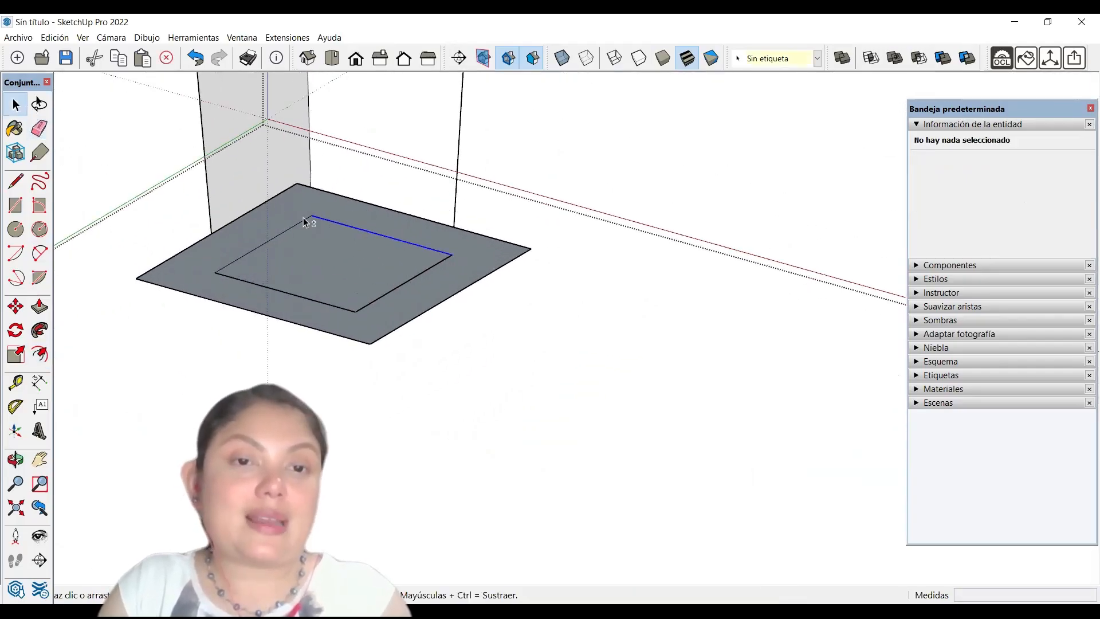
shift+click(298, 223)
shift+click(268, 289)
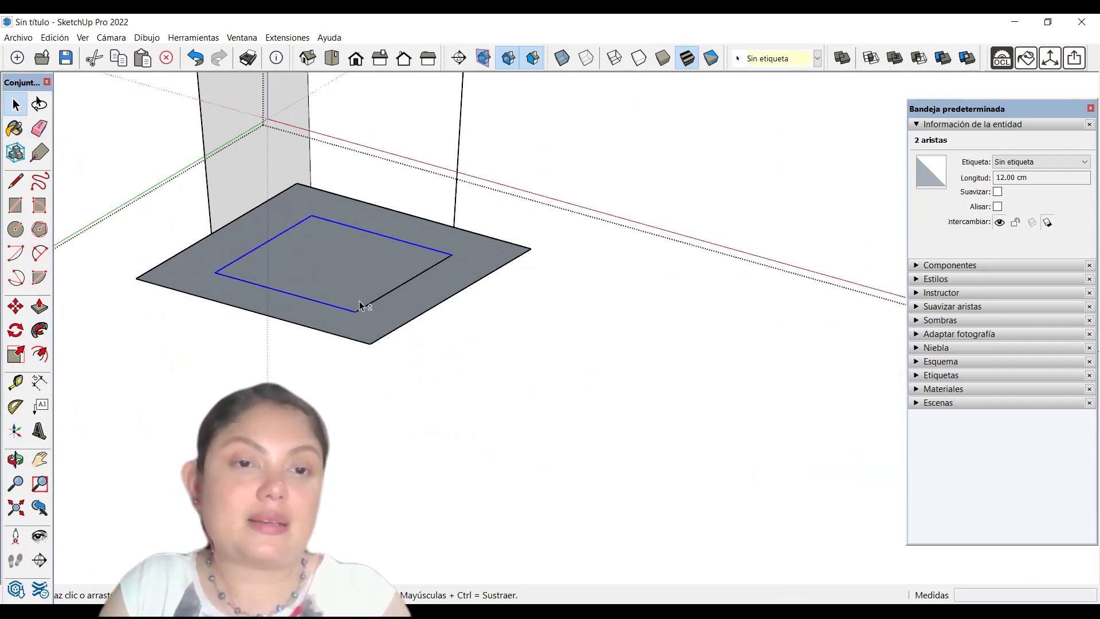
shift+click(398, 292)
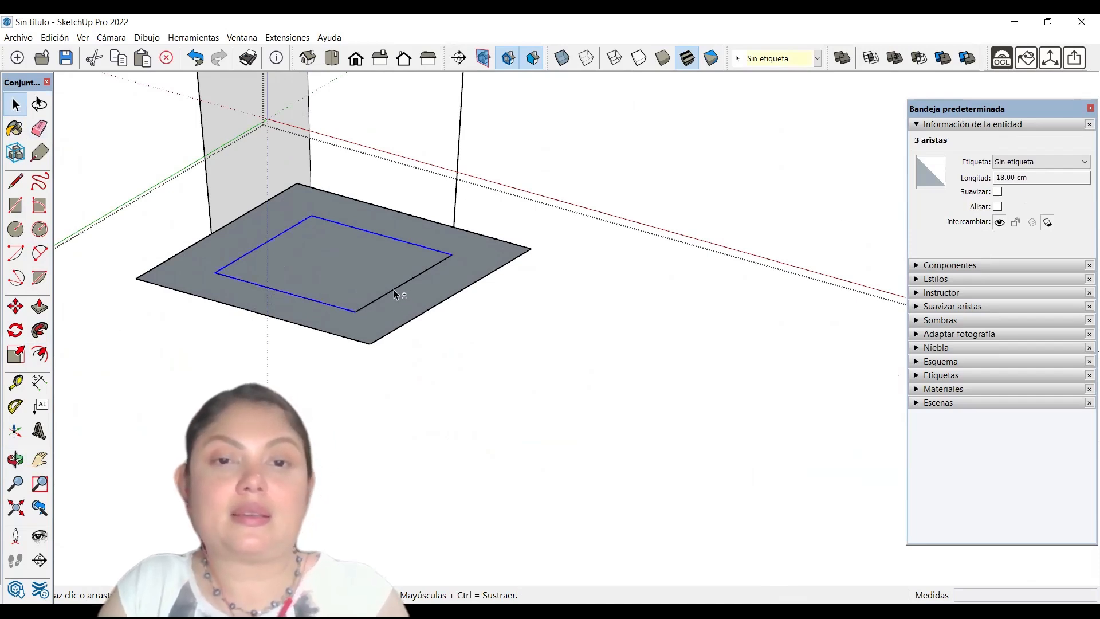
shift+click(391, 291)
key(Delete)
Remove the last inner edges of the offset square so a single face remains under the leg
click(394, 292)
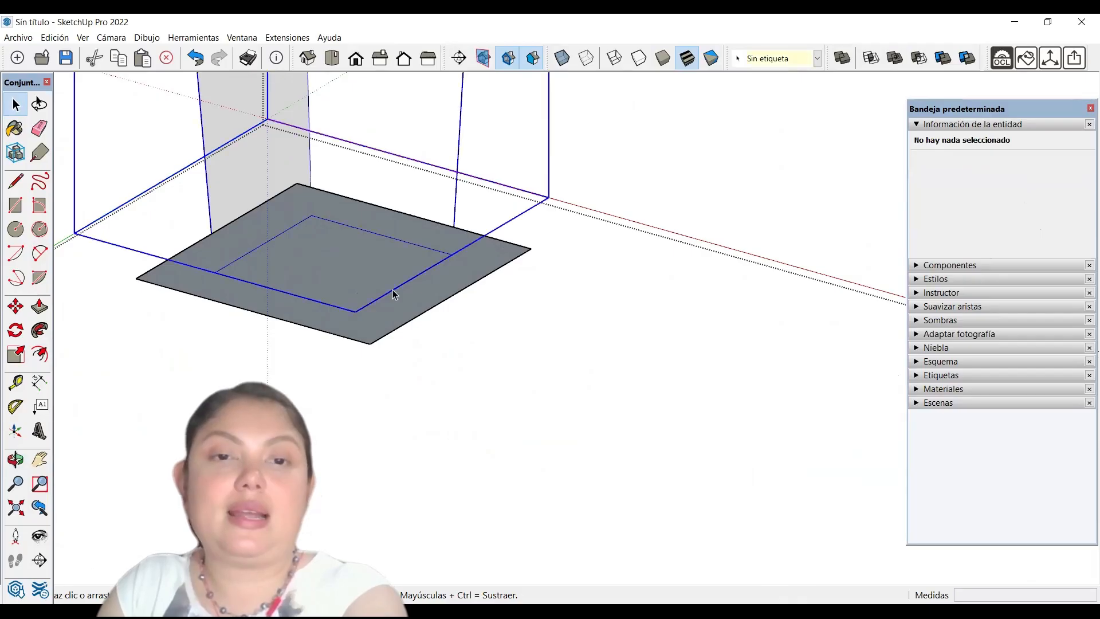
click(393, 295)
click(415, 277)
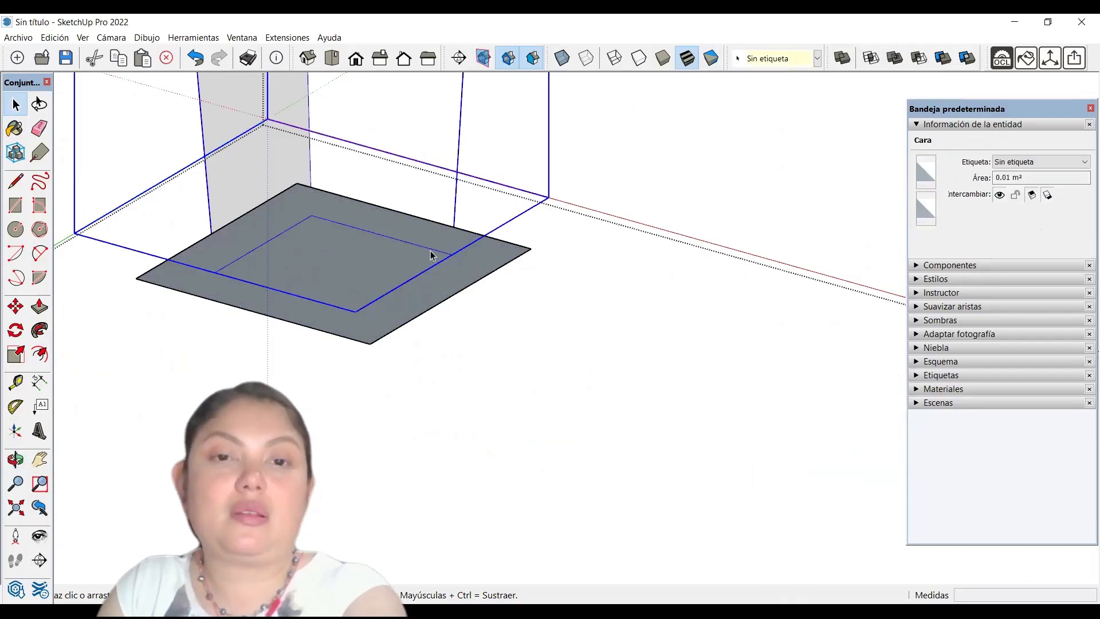
Push/Pull the square face under the second table's leg 5 cm downward to form a foot, and close the table group
scroll(426, 246, up, 1)
middle_drag(409, 185, 397, 144)
scroll(381, 218, down, 2)
click(352, 326)
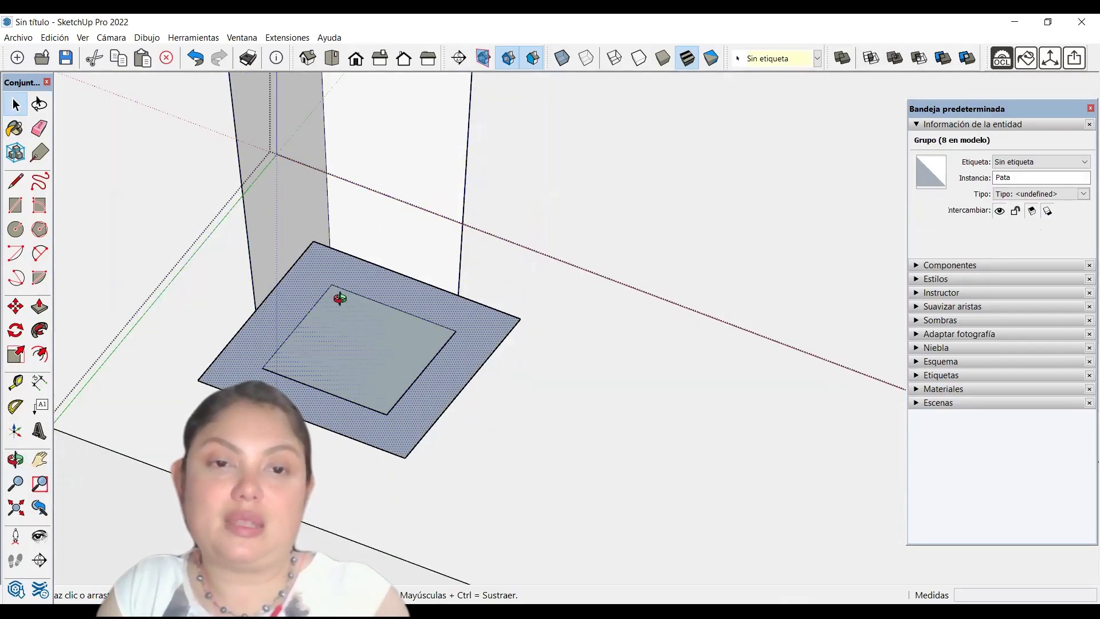
middle_drag(458, 375, 405, 265)
key(p)
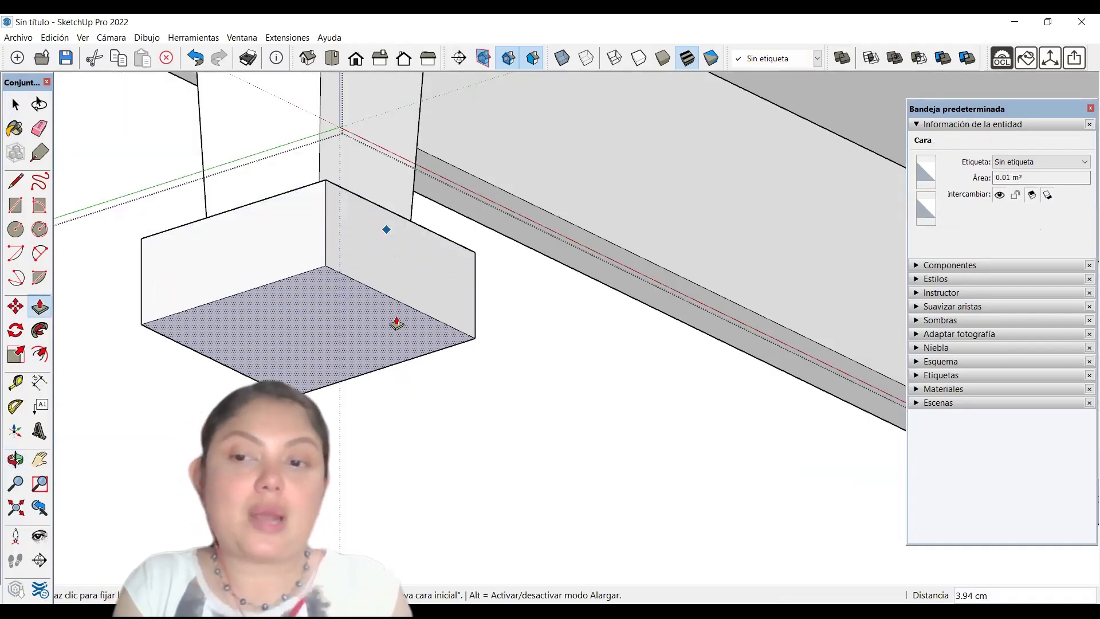
text(5.)
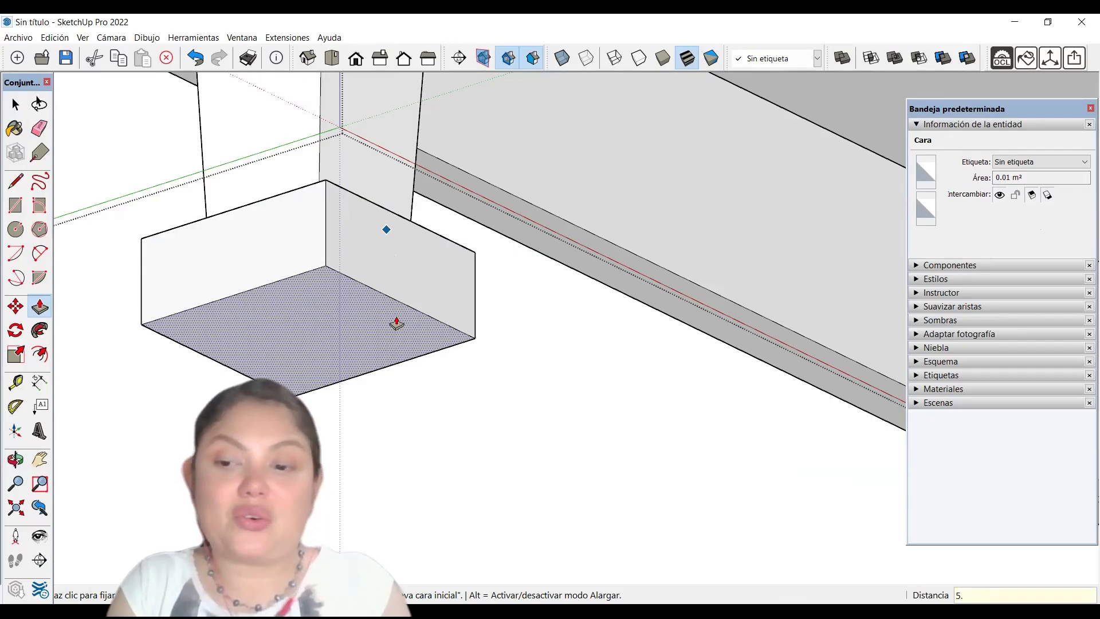
key(Return)
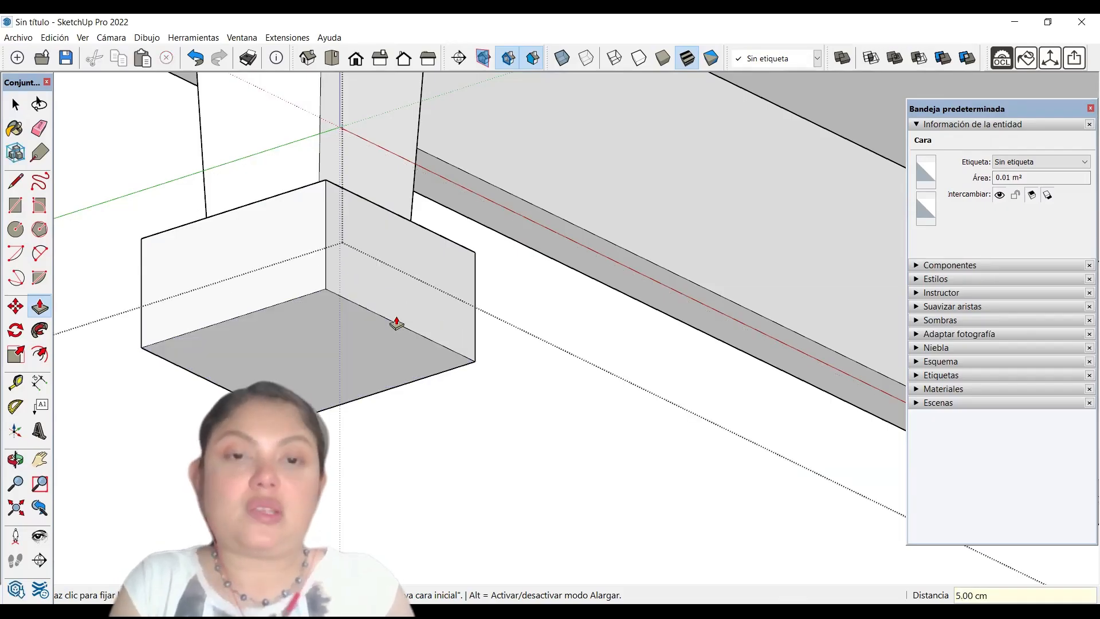
key(space)
scroll(403, 324, down, 2)
click(664, 388)
Compare the second table's grouped legs to check which of them received the foot
scroll(592, 364, down, 3)
scroll(591, 365, down, 10)
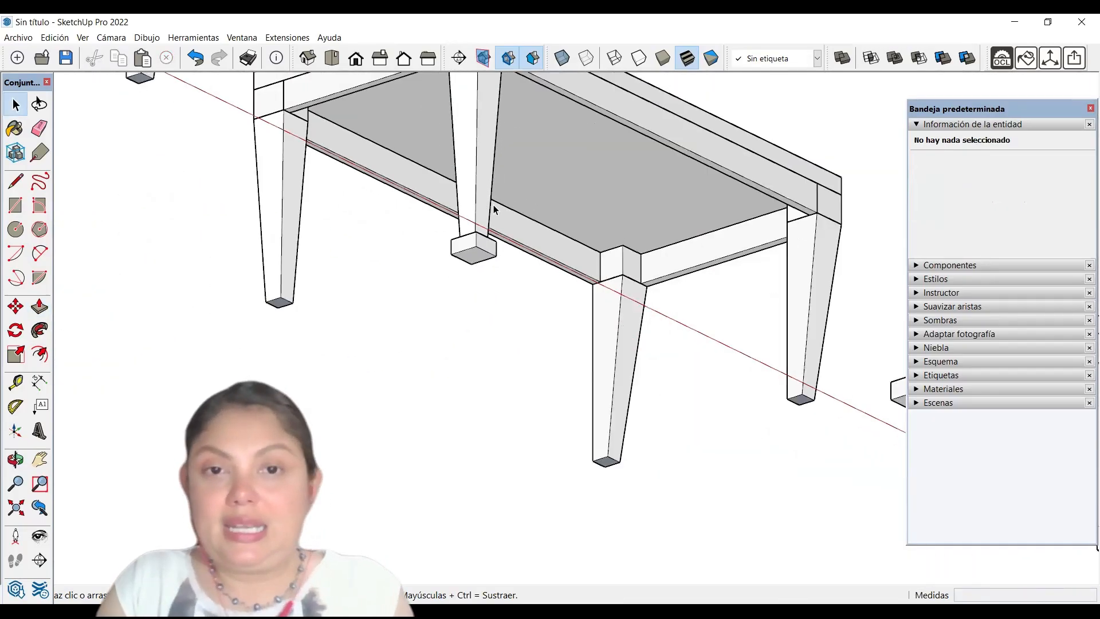
scroll(442, 146, down, 2)
middle_drag(407, 309, 440, 334)
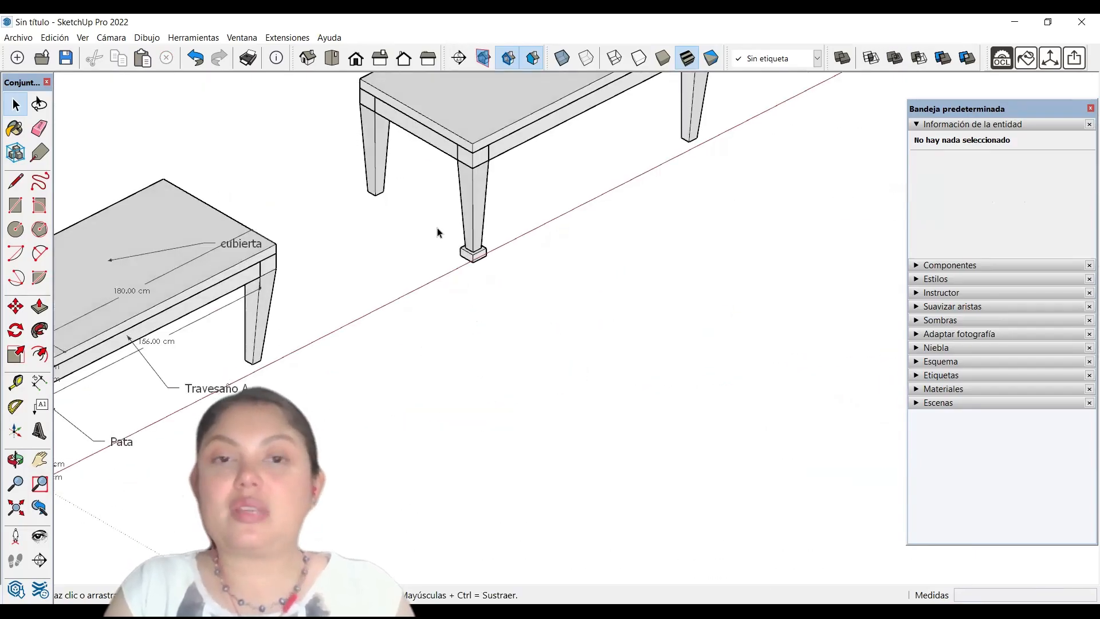
scroll(371, 356, down, 1)
scroll(389, 258, up, 3)
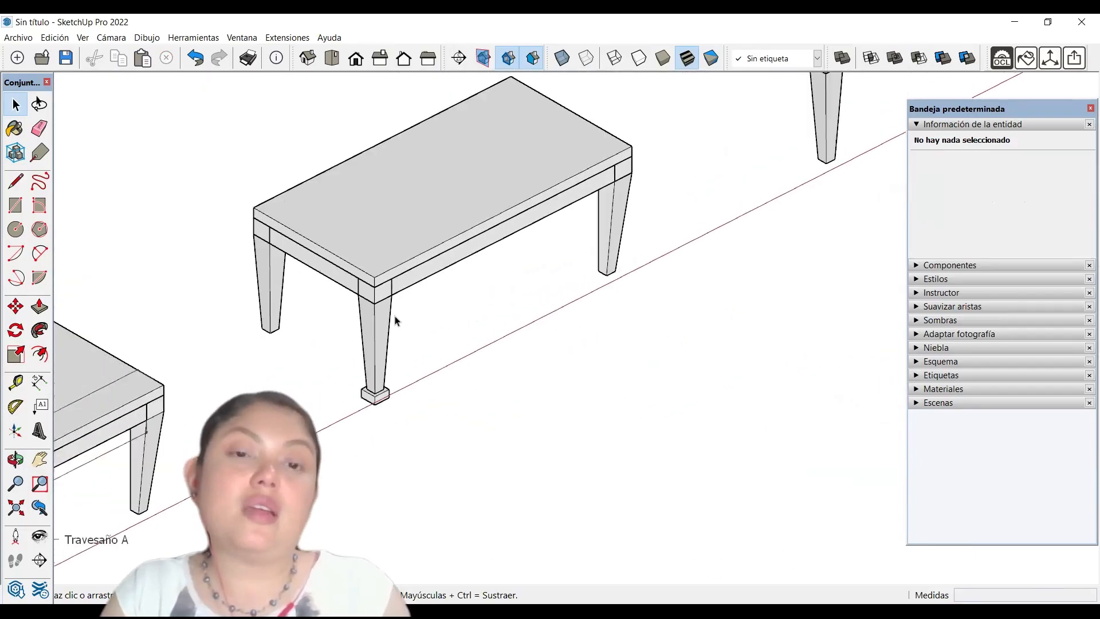
click(617, 203)
double_click(617, 202)
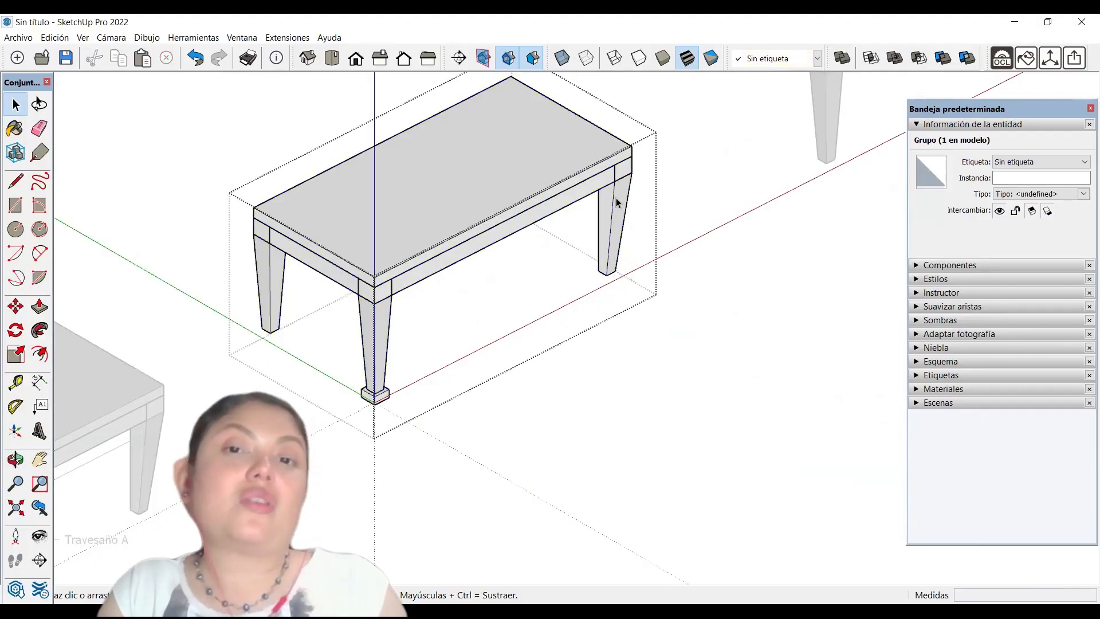
click(617, 203)
click(243, 269)
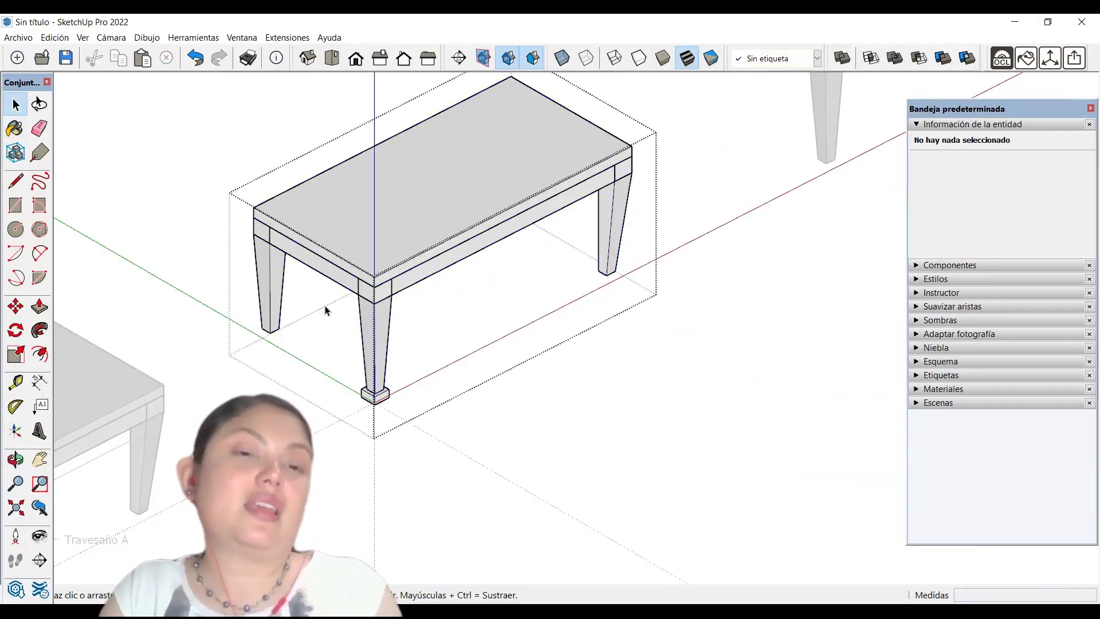
click(389, 362)
scroll(476, 381, down, 4)
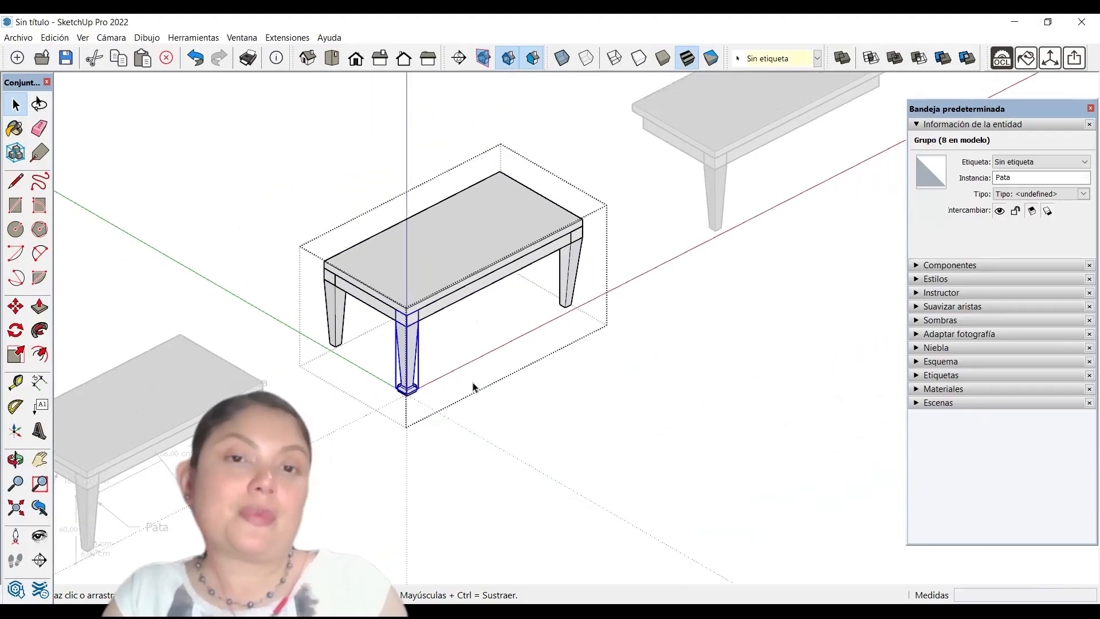
click(617, 405)
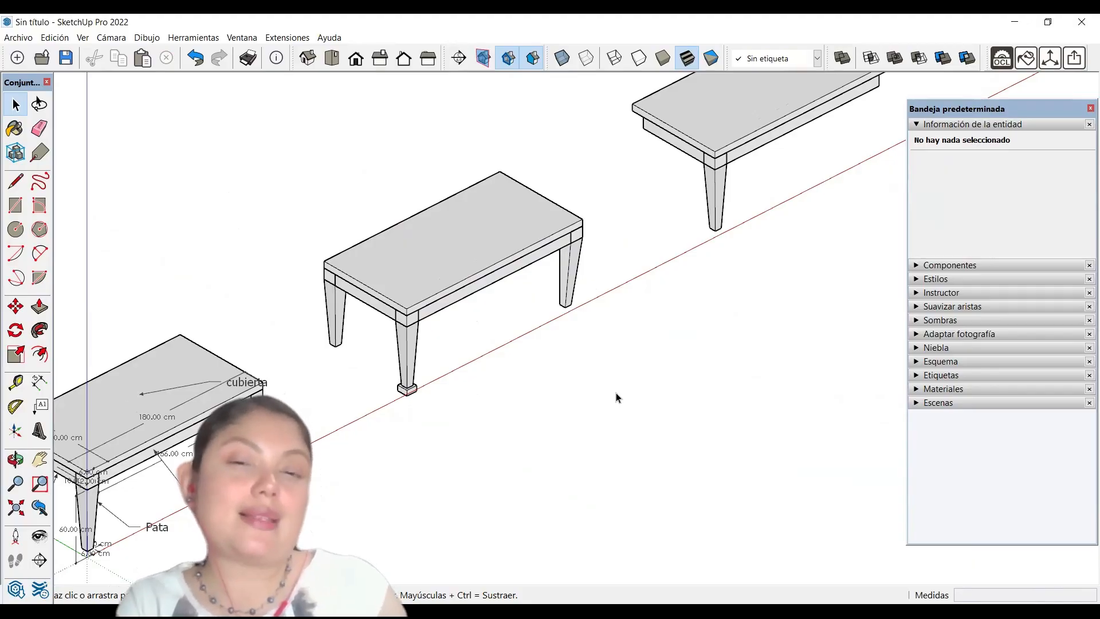
Convert the third table's single leg group into a component with the definition name Pata and an empty description
scroll(386, 335, down, 4)
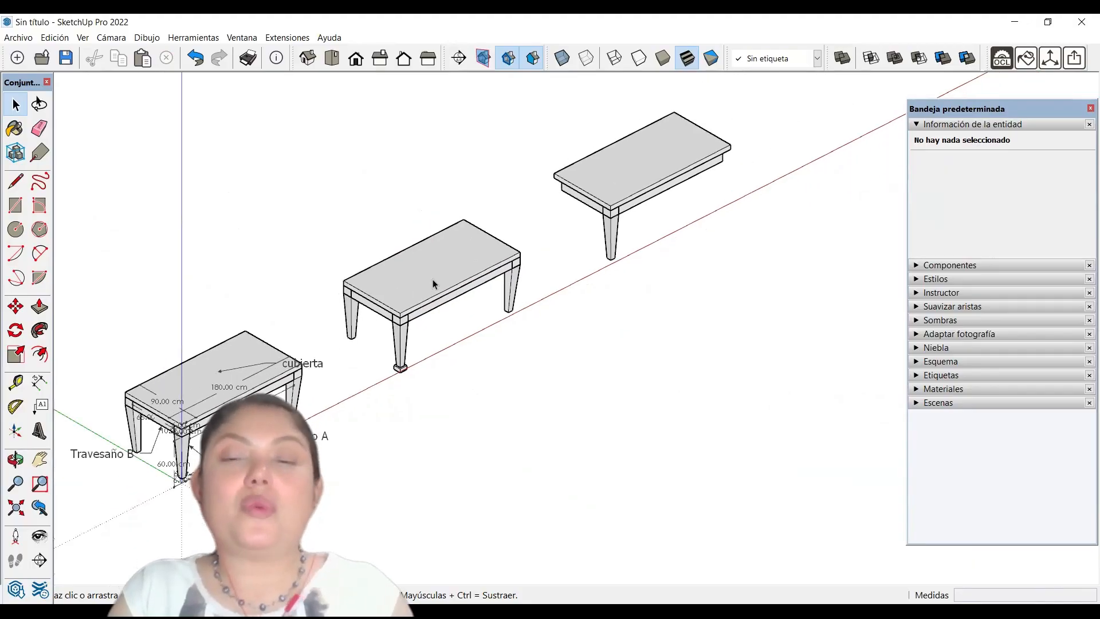
scroll(642, 236, up, 8)
middle_drag(392, 167, 580, 240)
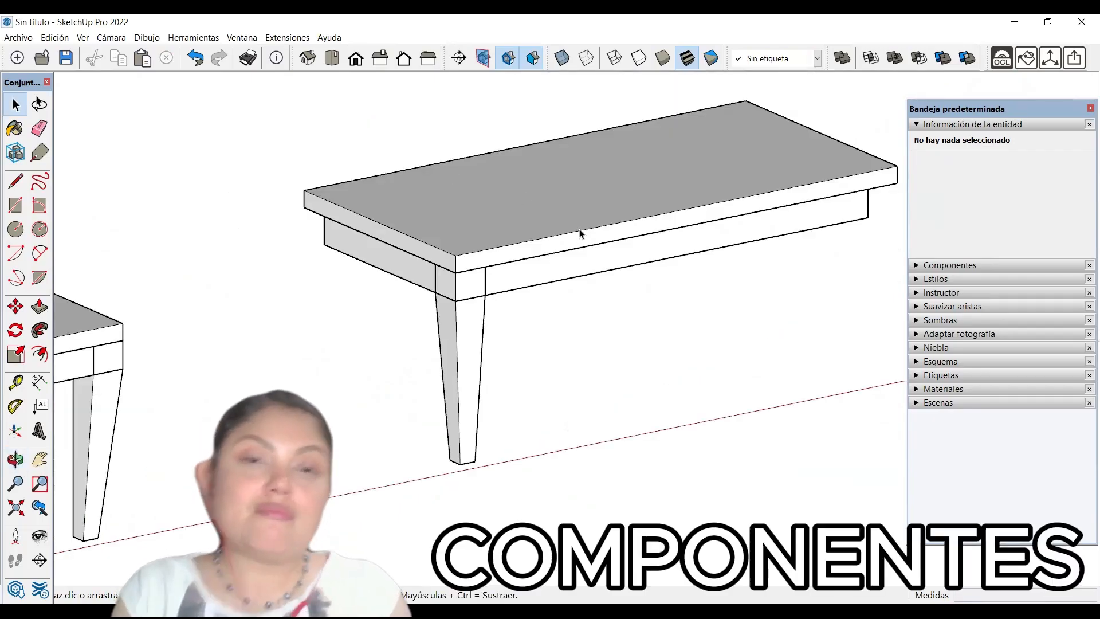
scroll(583, 270, down, 2)
scroll(524, 346, up, 2)
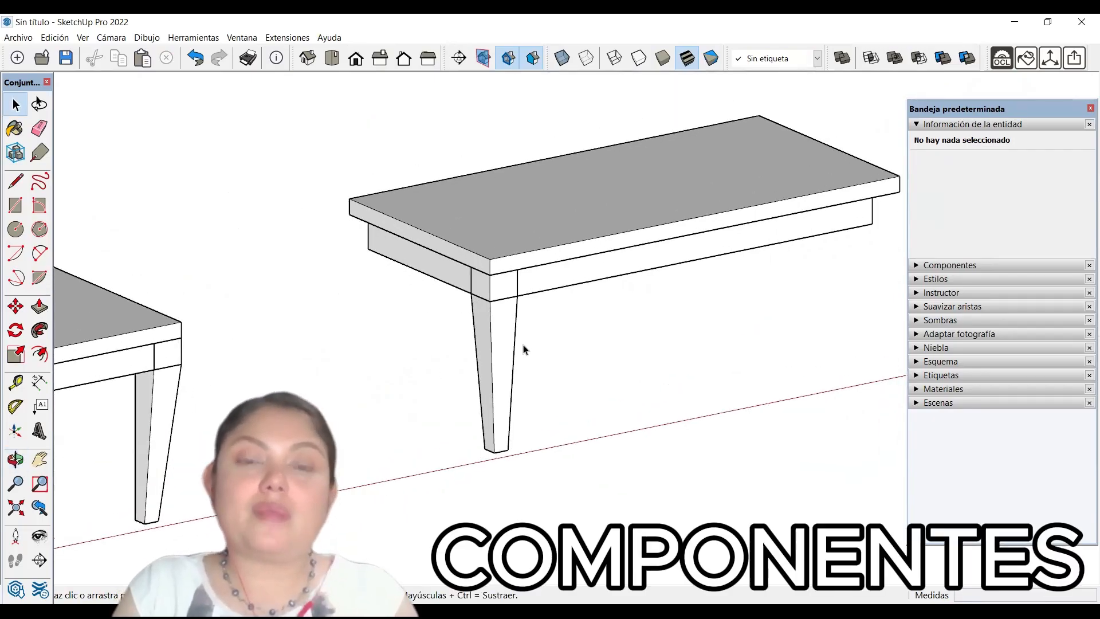
click(505, 318)
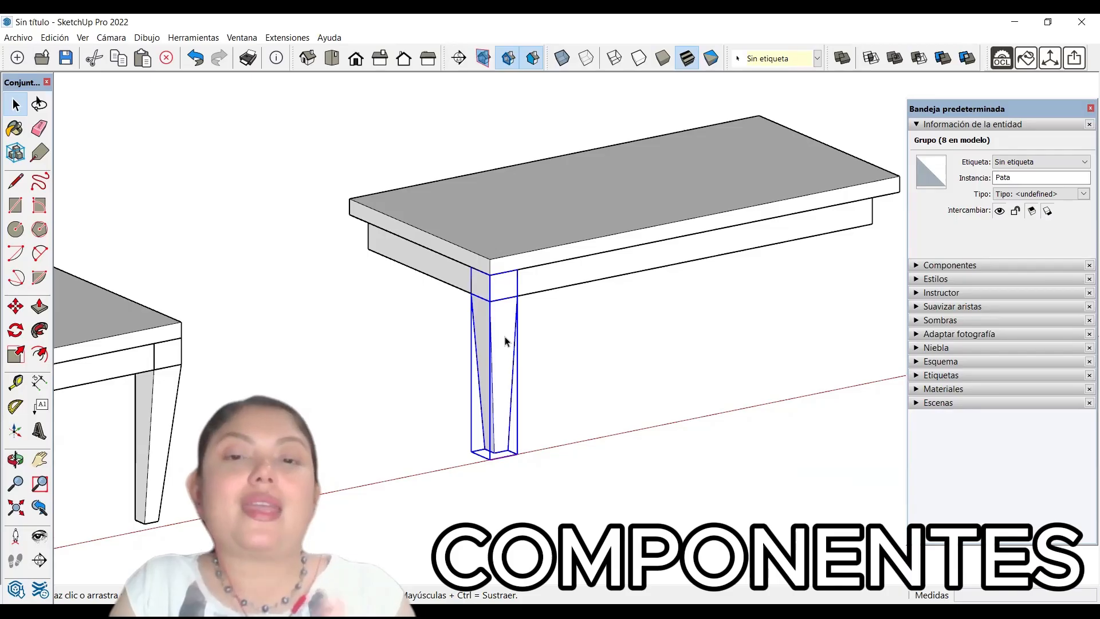
right_click(499, 367)
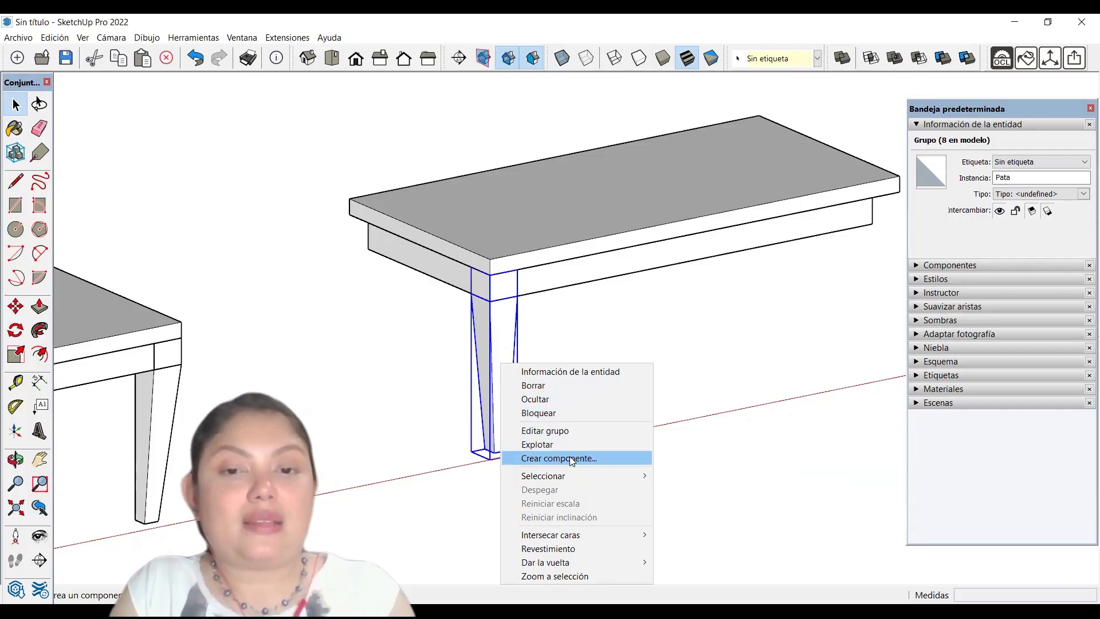
click(572, 459)
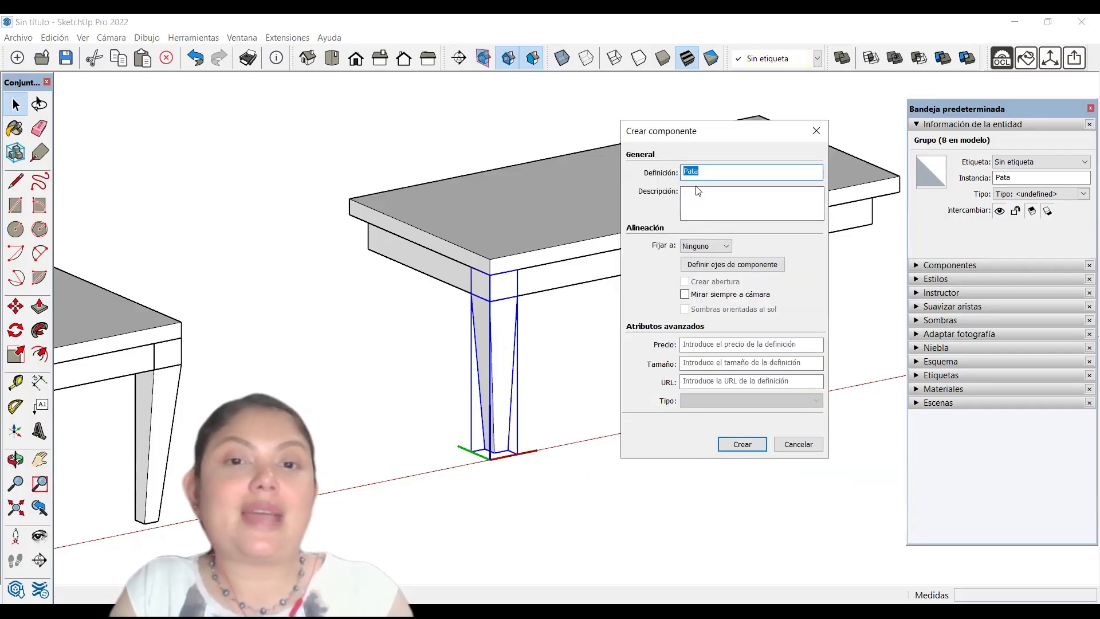
click(735, 168)
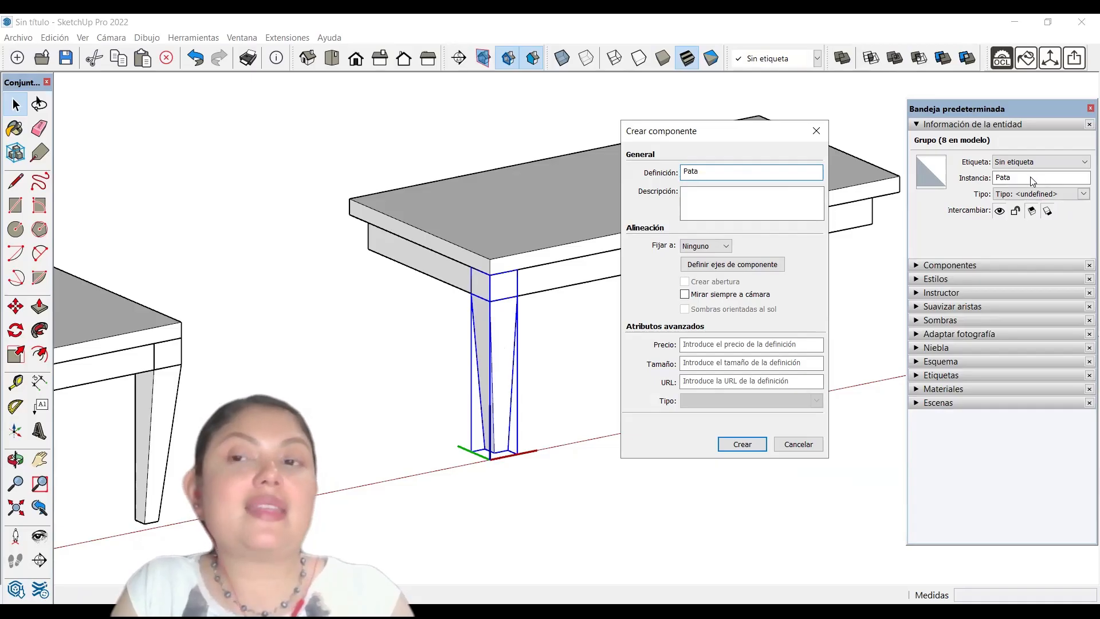
click(746, 201)
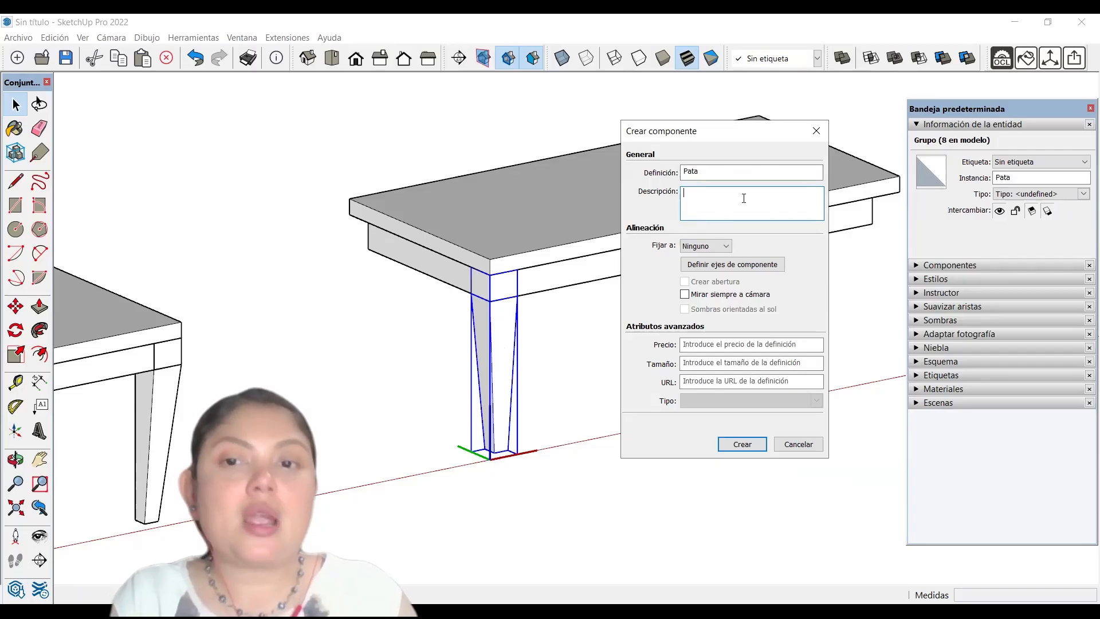
click(731, 448)
click(592, 396)
Compare the entity information of the third table's leg component with that of its grouped tabletop
scroll(351, 213, down, 3)
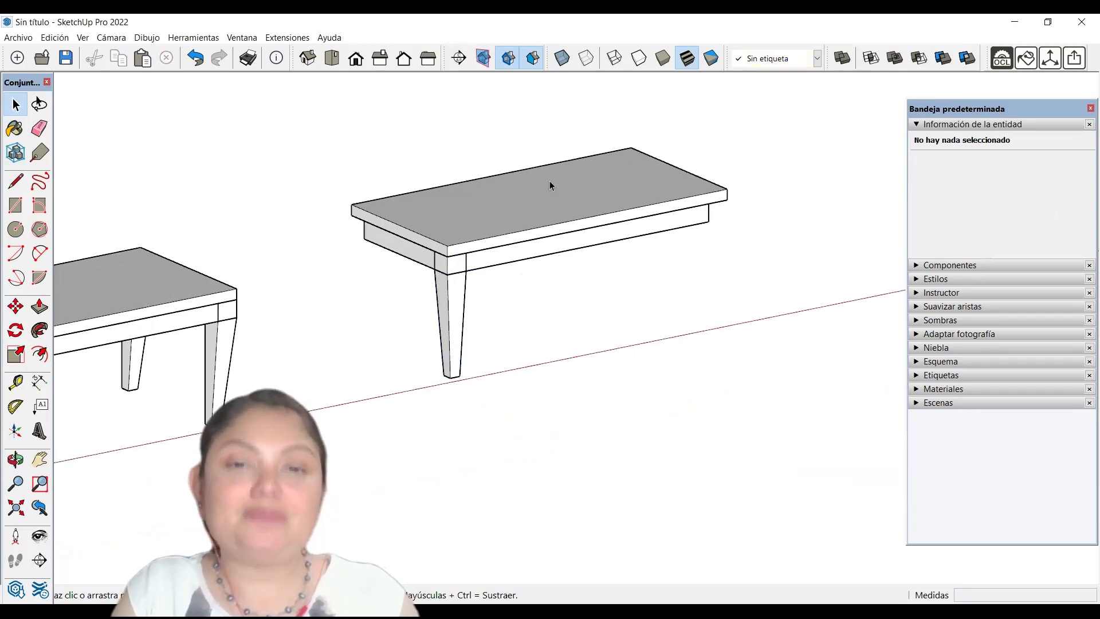
middle_drag(549, 180, 495, 286)
scroll(496, 289, up, 2)
click(450, 301)
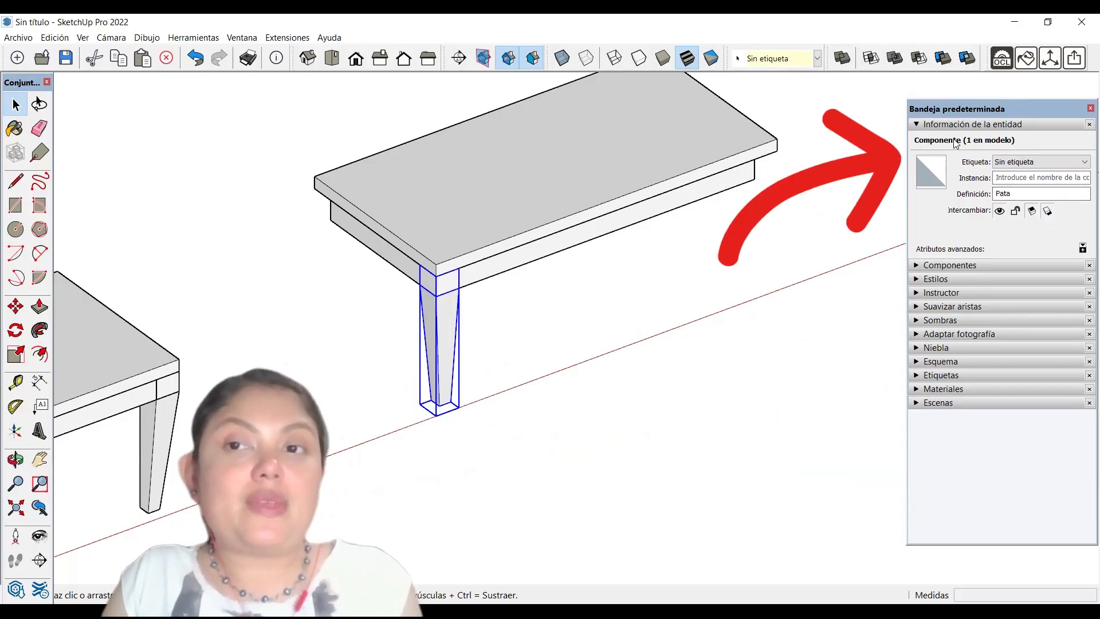
scroll(902, 180, down, 1)
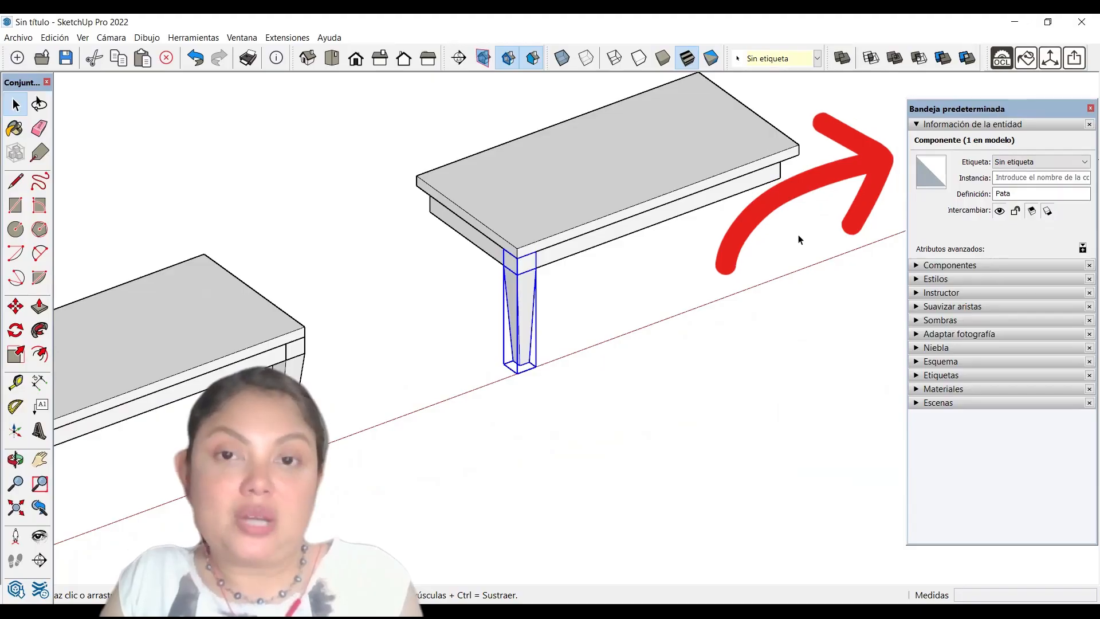
click(768, 166)
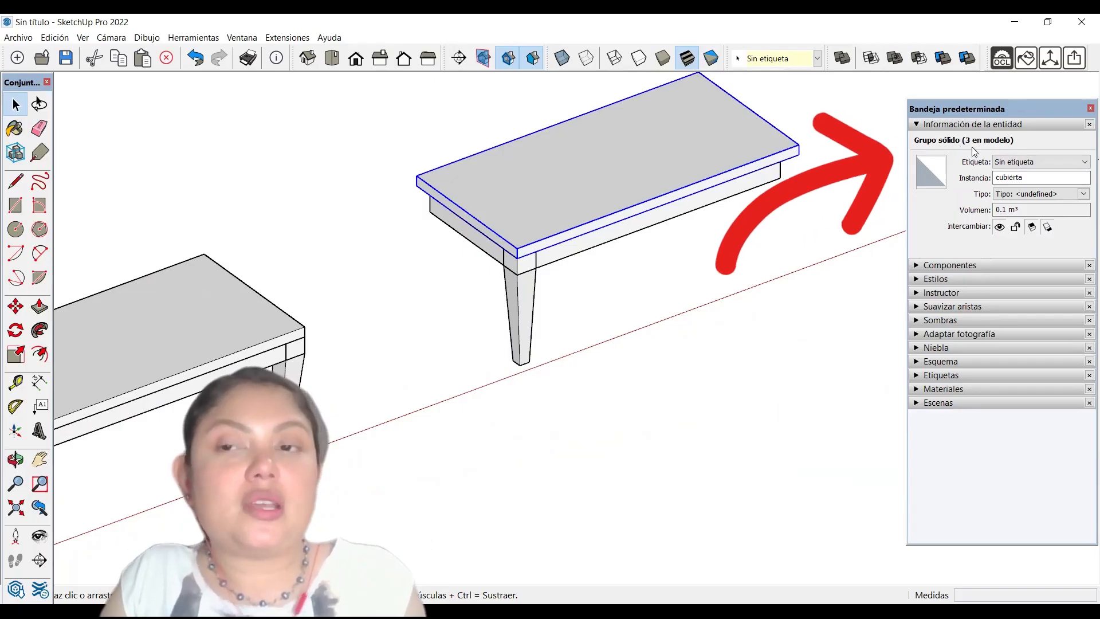
scroll(777, 195, down, 5)
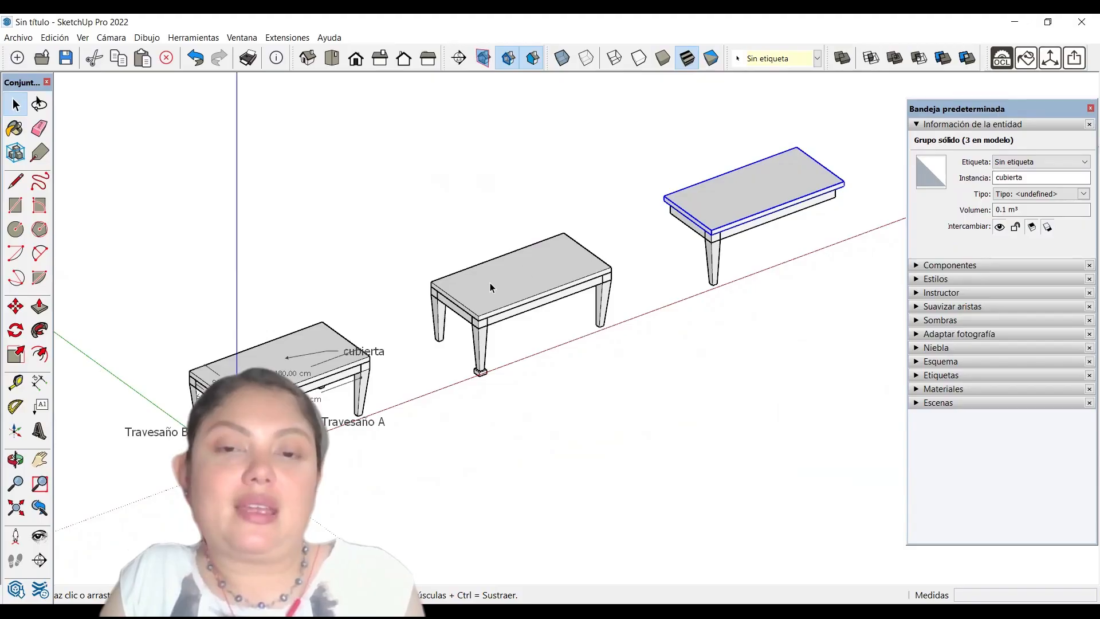
scroll(766, 218, up, 5)
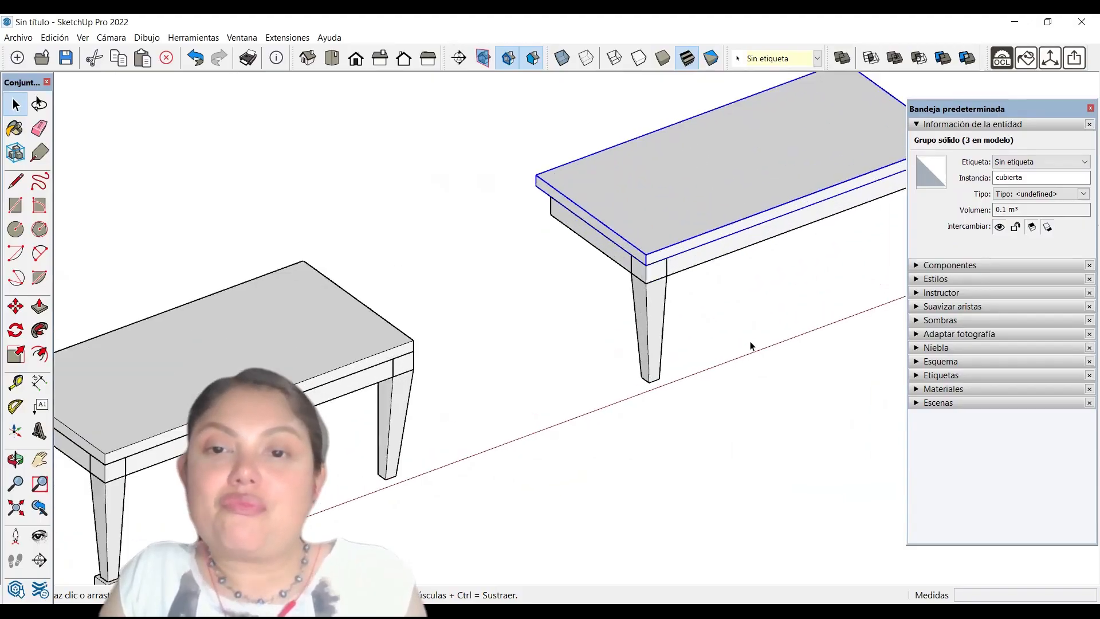
click(652, 298)
scroll(476, 283, down, 2)
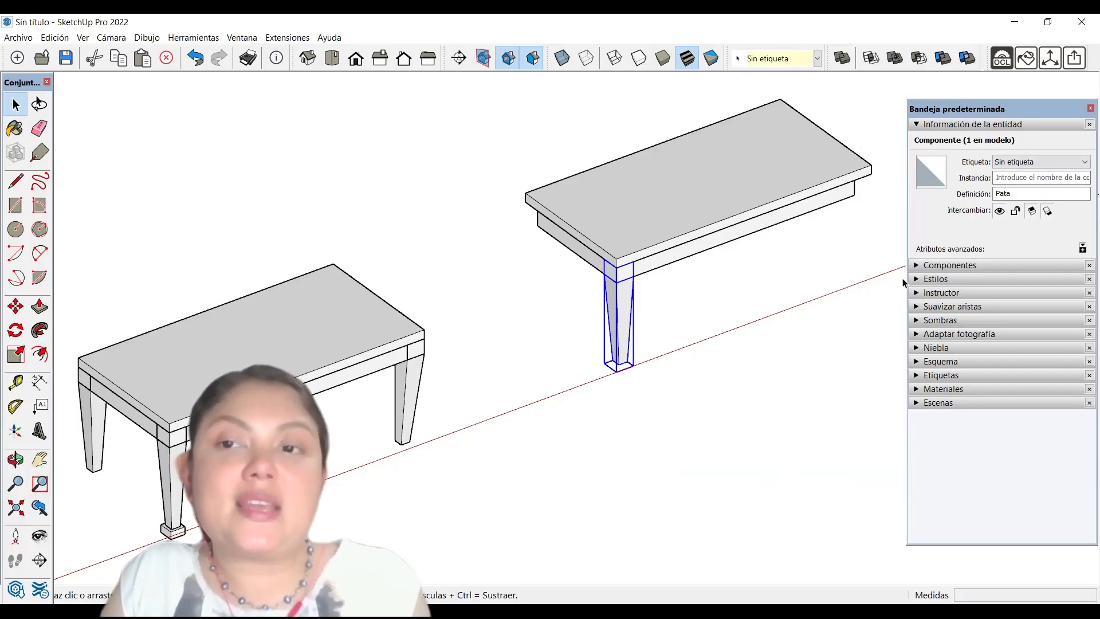
scroll(871, 270, up, 5)
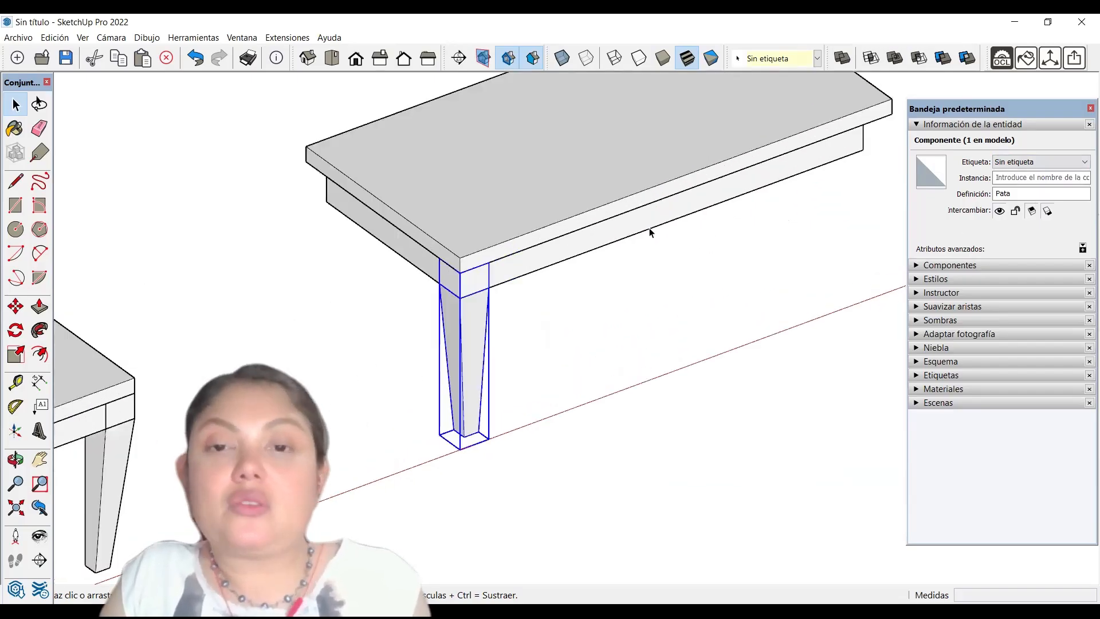
scroll(449, 372, down, 5)
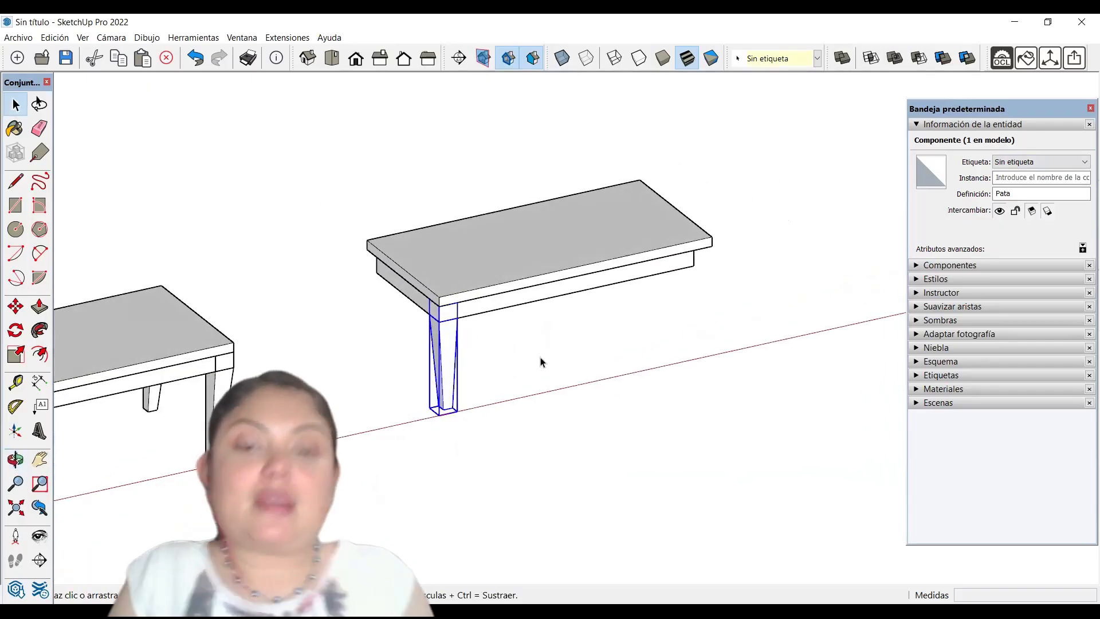
Copy the leg component 168 cm along the red axis to the other front corner of the third table
key(m)
scroll(494, 304, up, 2)
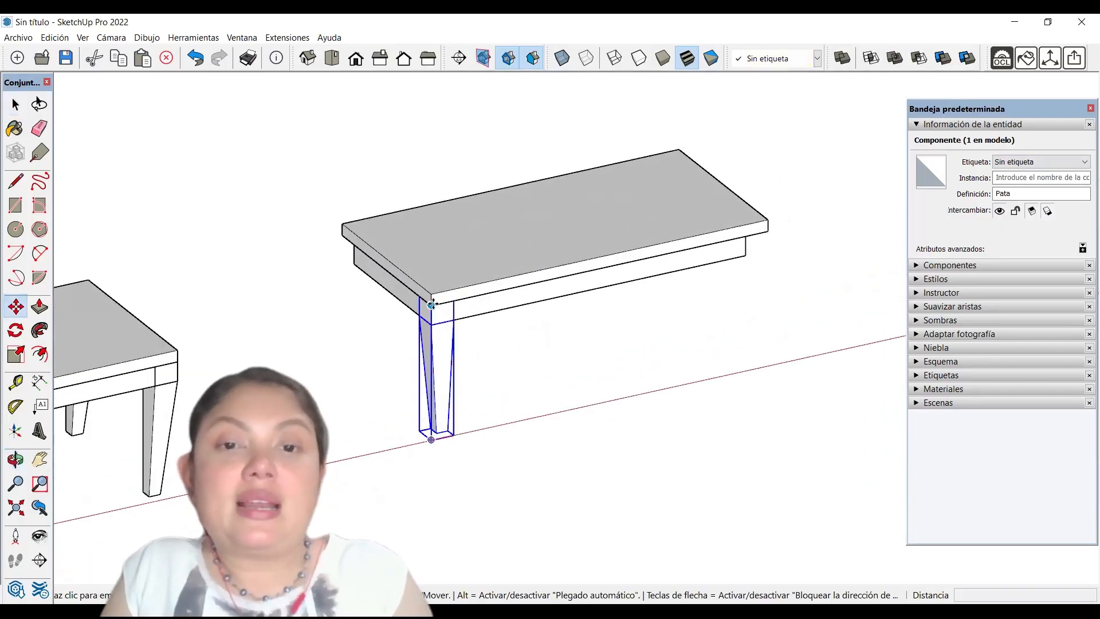
click(434, 303)
key(ctrl)
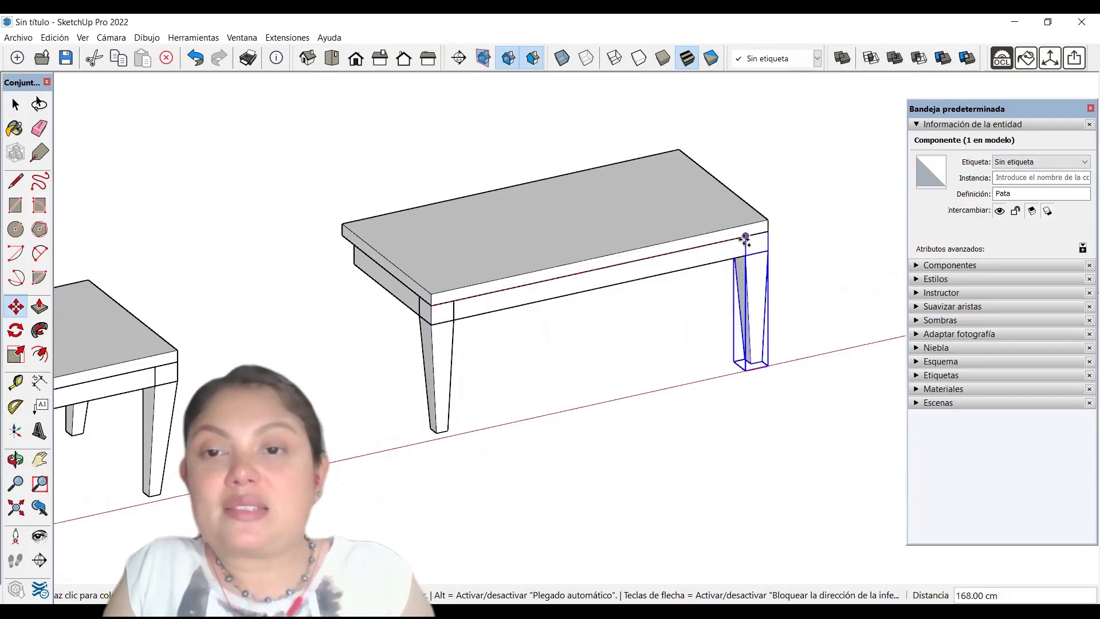
click(745, 237)
key(space)
Flip the copied leg along the component's red axis so its taper mirrors the original leg
right_click(758, 344)
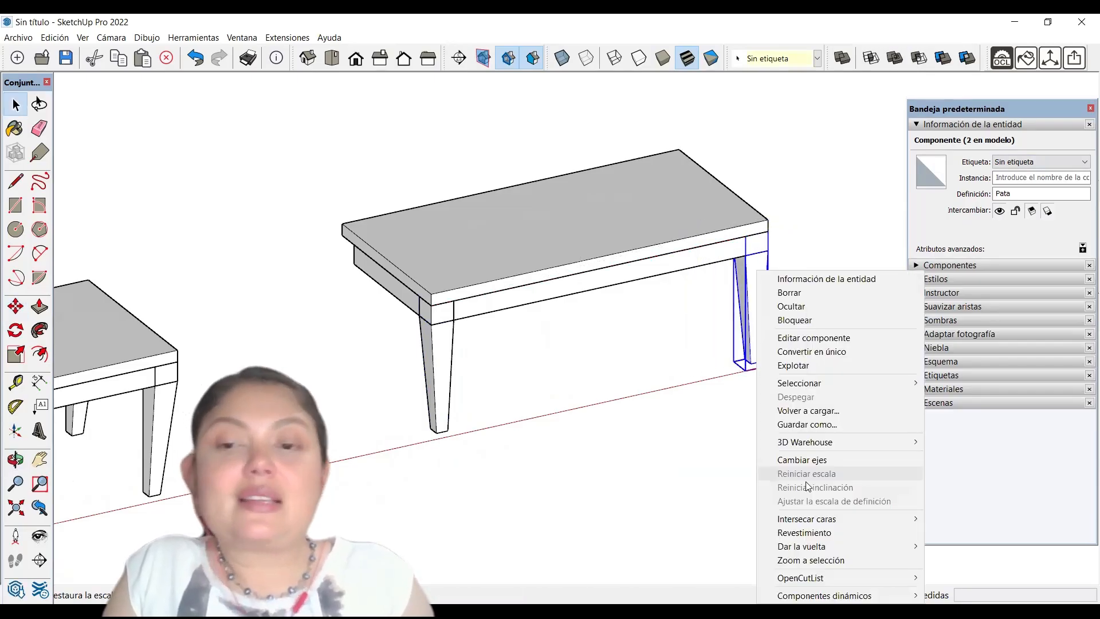
mouse_move(828, 548)
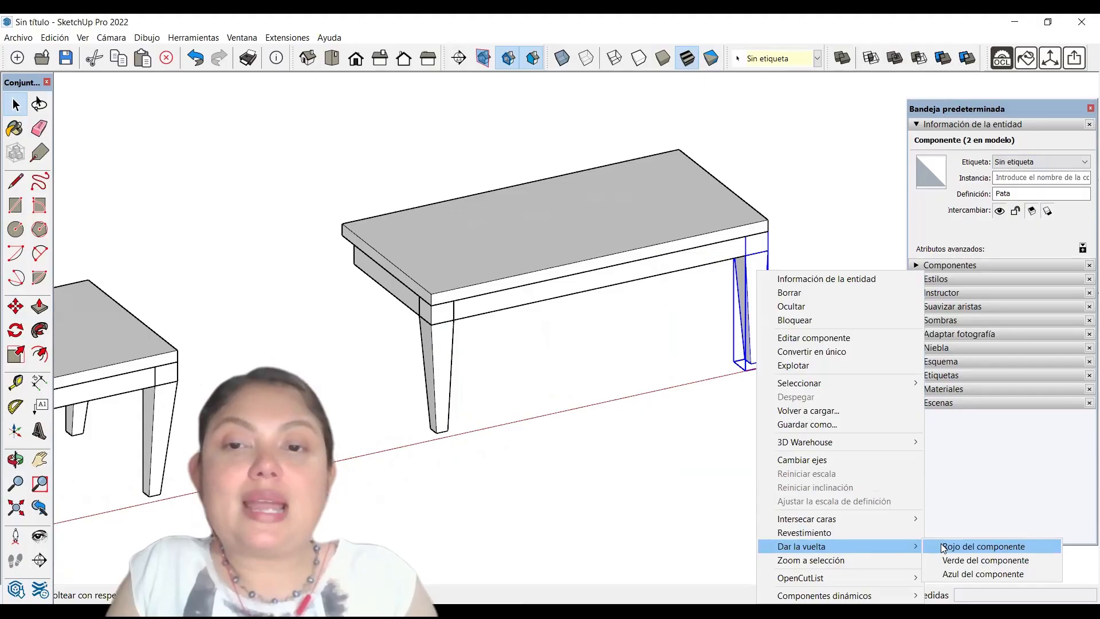
click(943, 548)
middle_drag(569, 385, 433, 317)
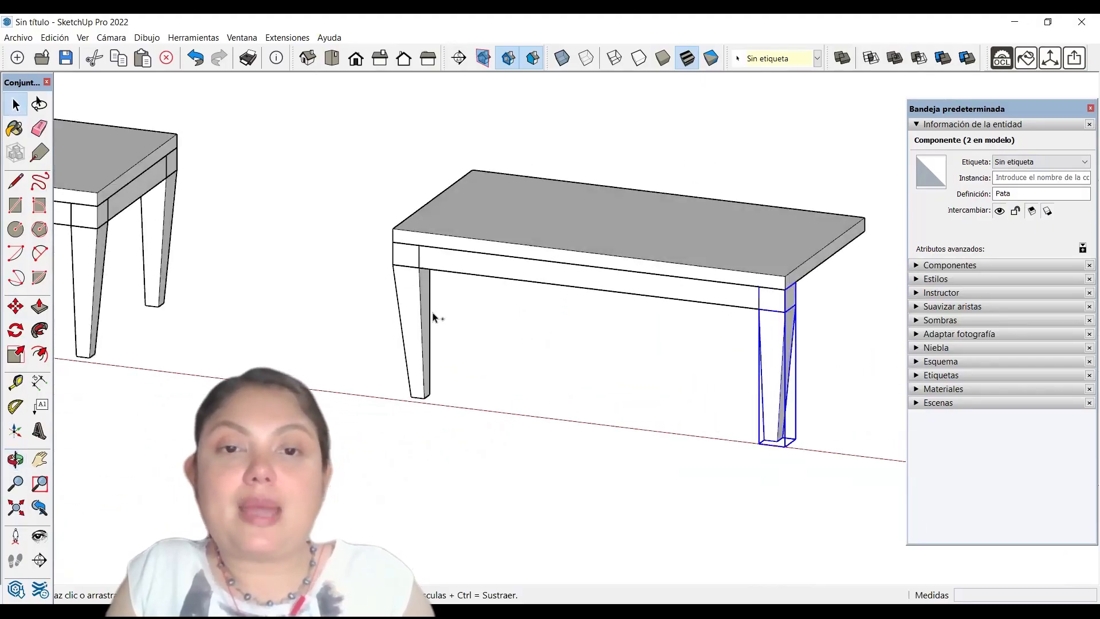
Copy both front leg components 78 cm to the rear corners of the third table
ctrl+click(433, 317)
middle_drag(586, 359, 491, 393)
key(m)
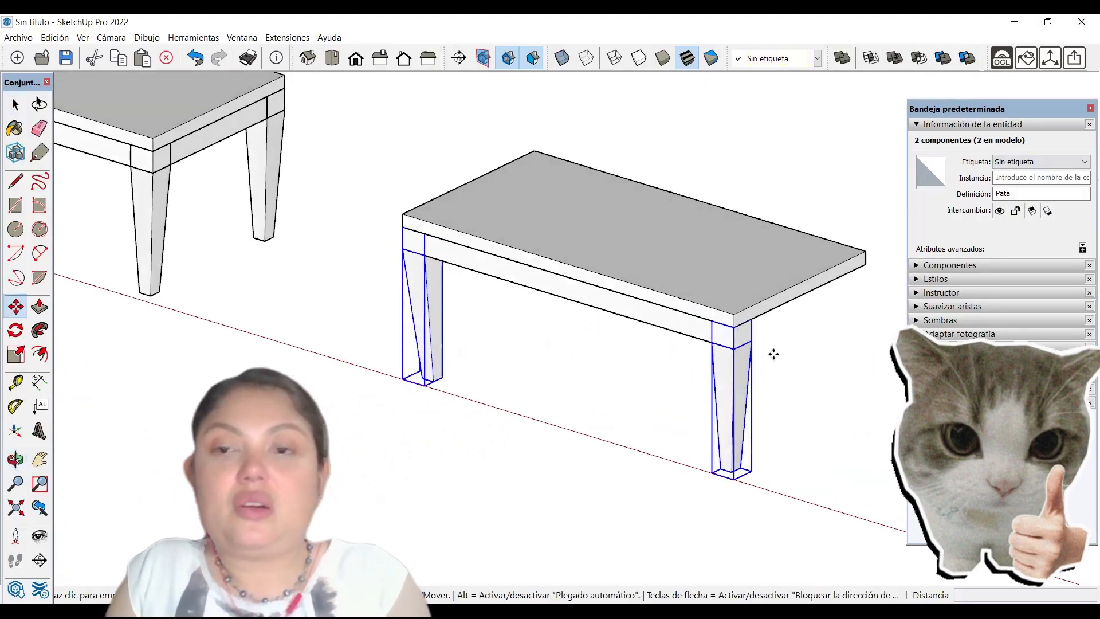
key(ctrl)
click(753, 319)
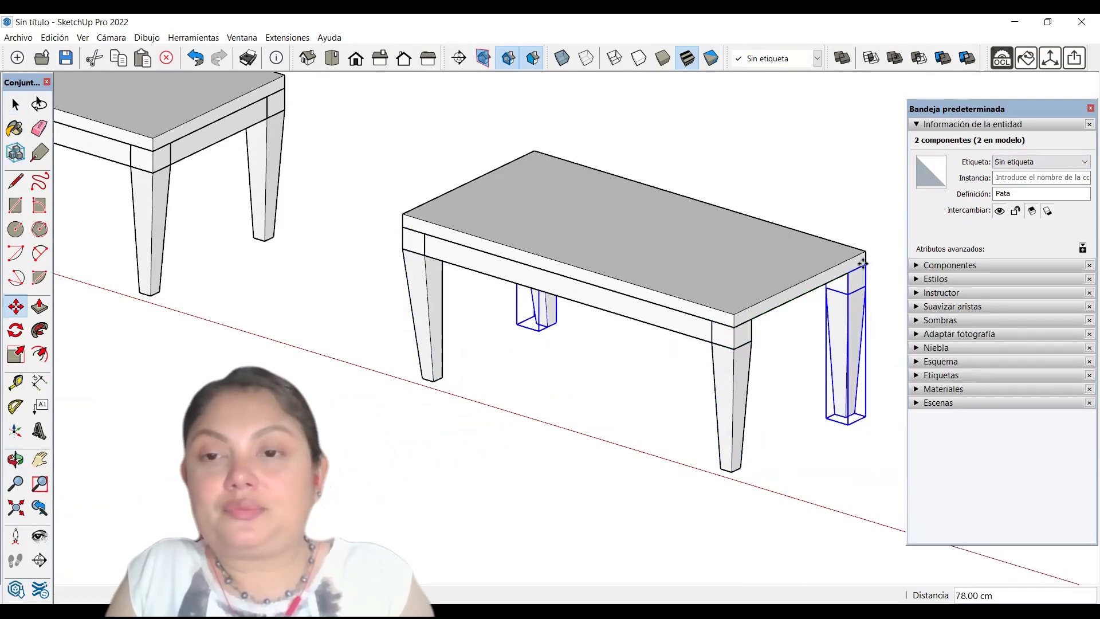
click(863, 263)
key(space)
click(781, 465)
Examine the taper direction of the third table's rear legs in the standard side views
middle_drag(764, 444, 477, 342)
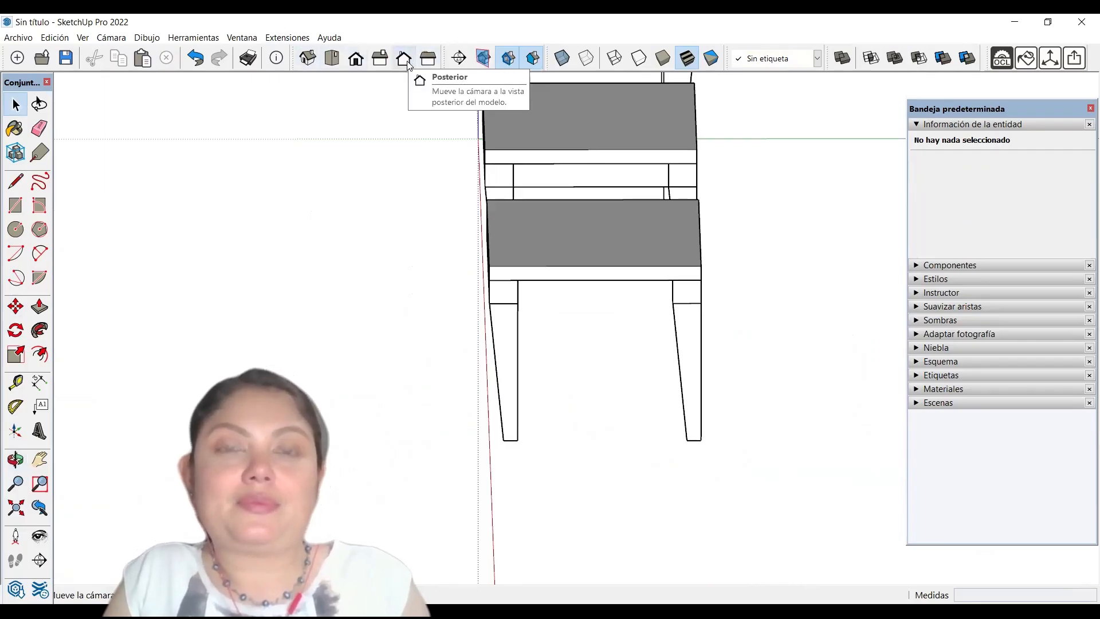
click(380, 66)
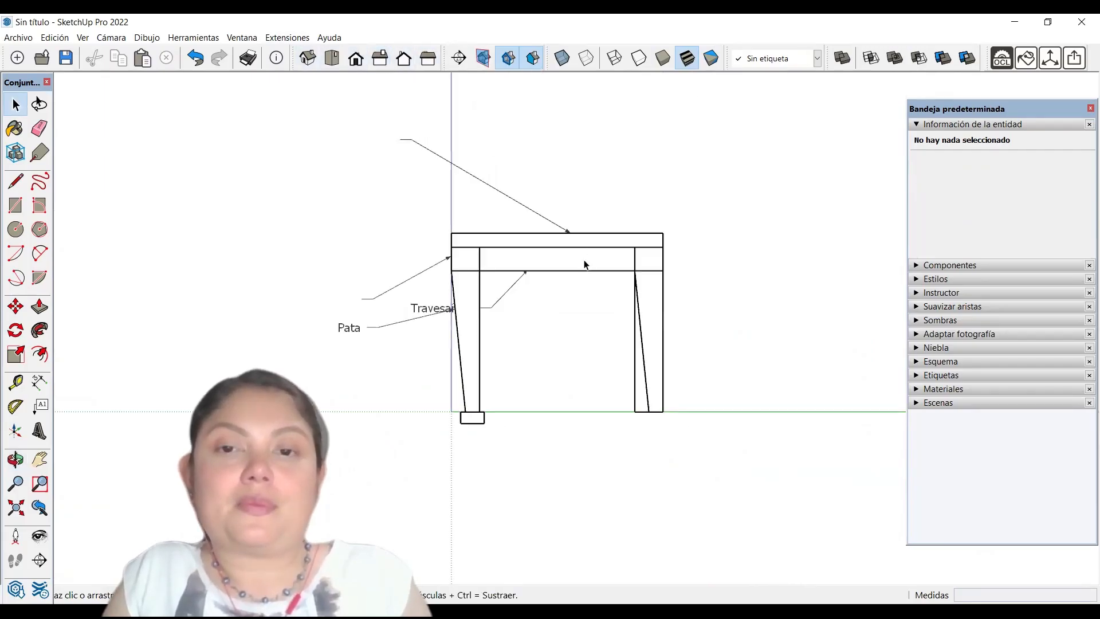
click(660, 345)
scroll(656, 281, up, 1)
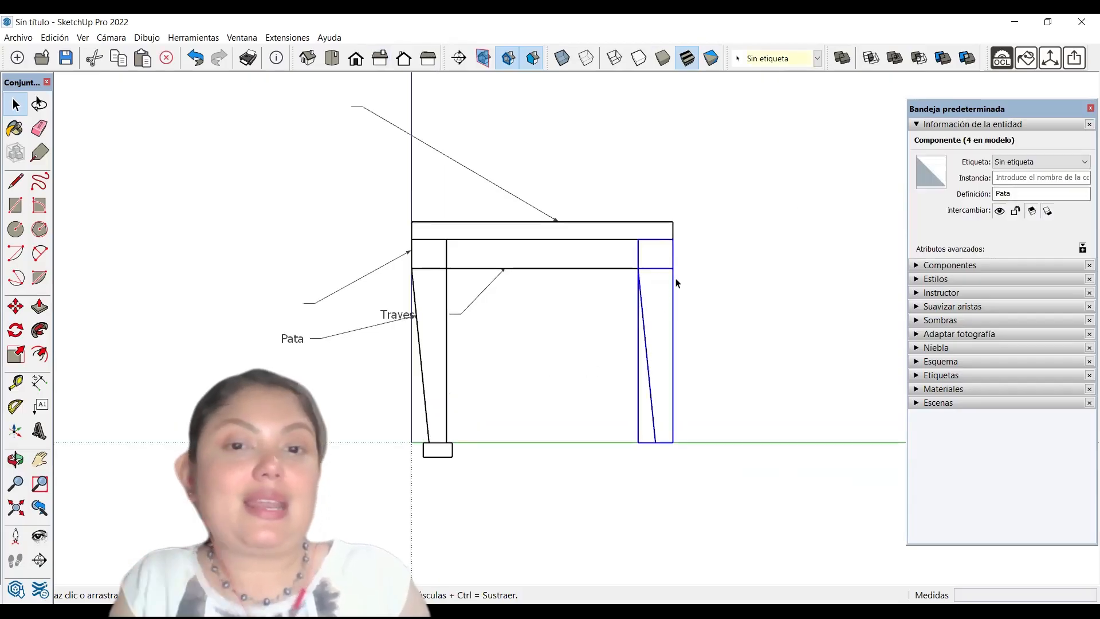
middle_drag(663, 307, 660, 394)
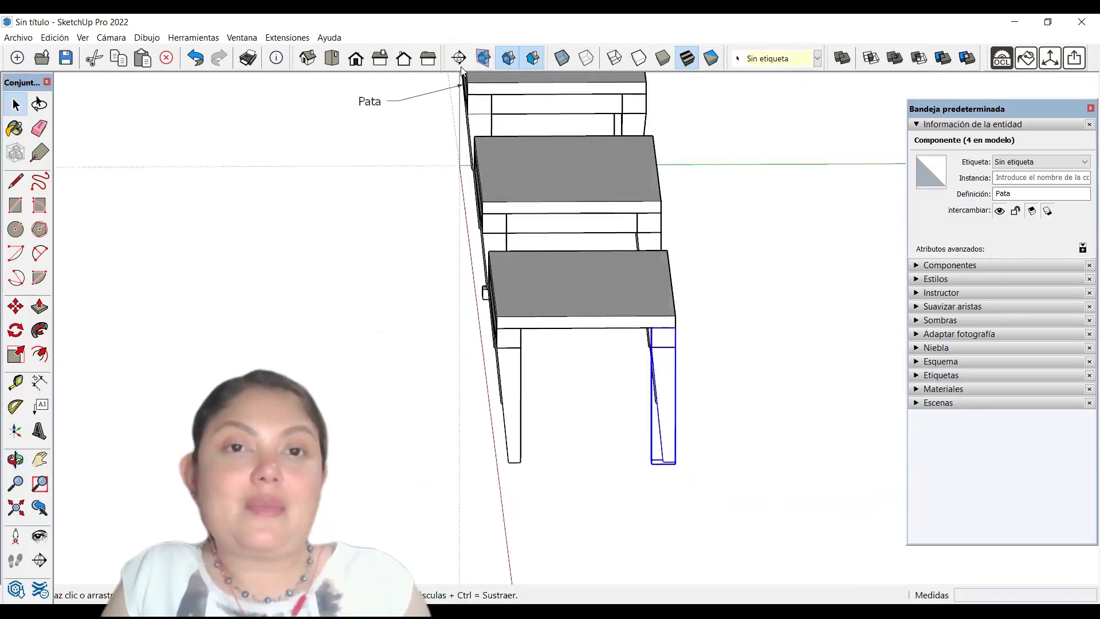
click(404, 60)
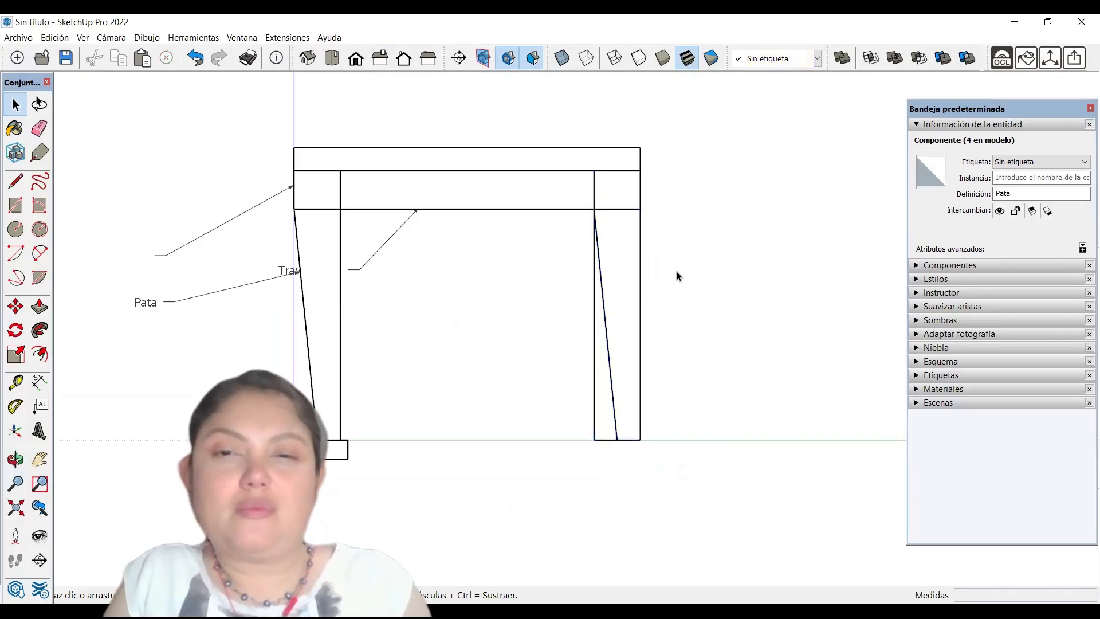
click(659, 289)
middle_drag(612, 319, 633, 292)
scroll(633, 273, down, 4)
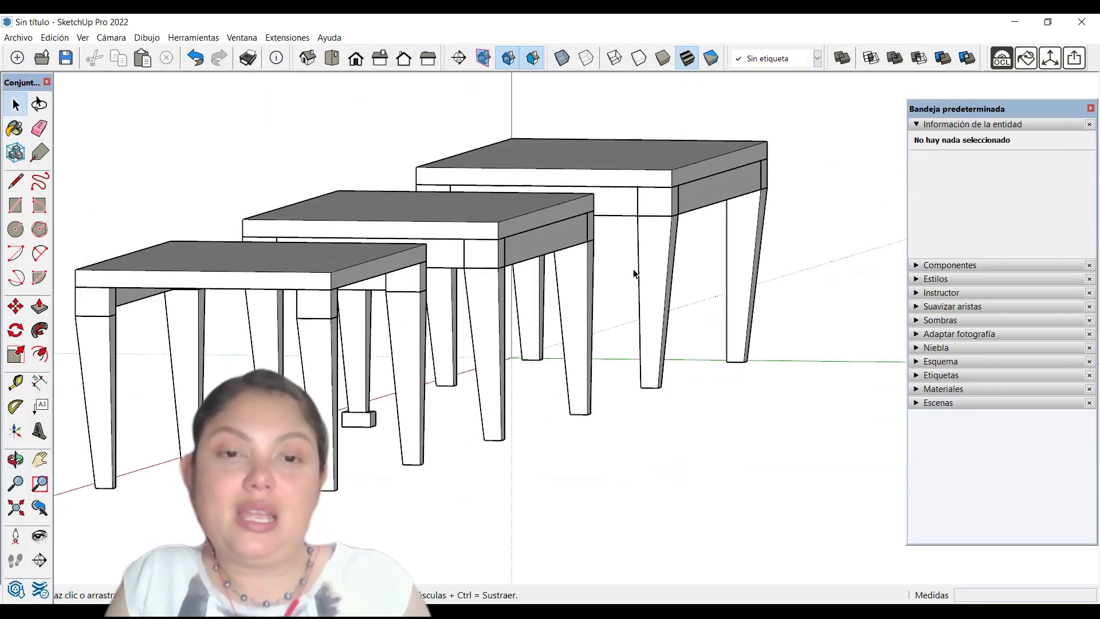
Flip the two copied rear leg components along the green direction so their tapers mirror the front legs
click(387, 365)
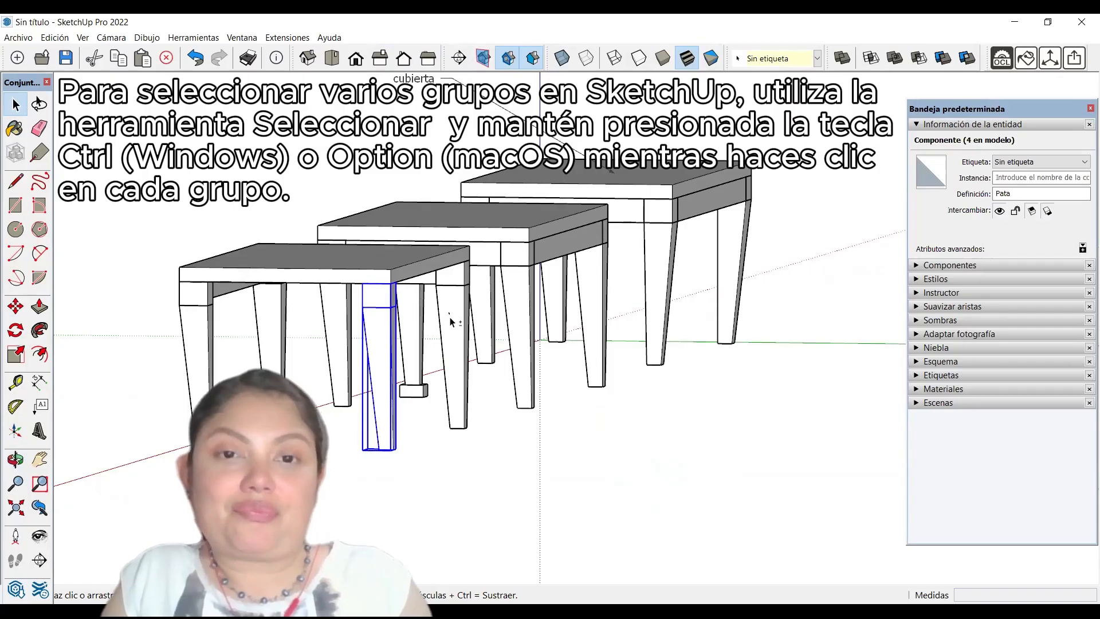
shift+click(450, 322)
right_click(451, 317)
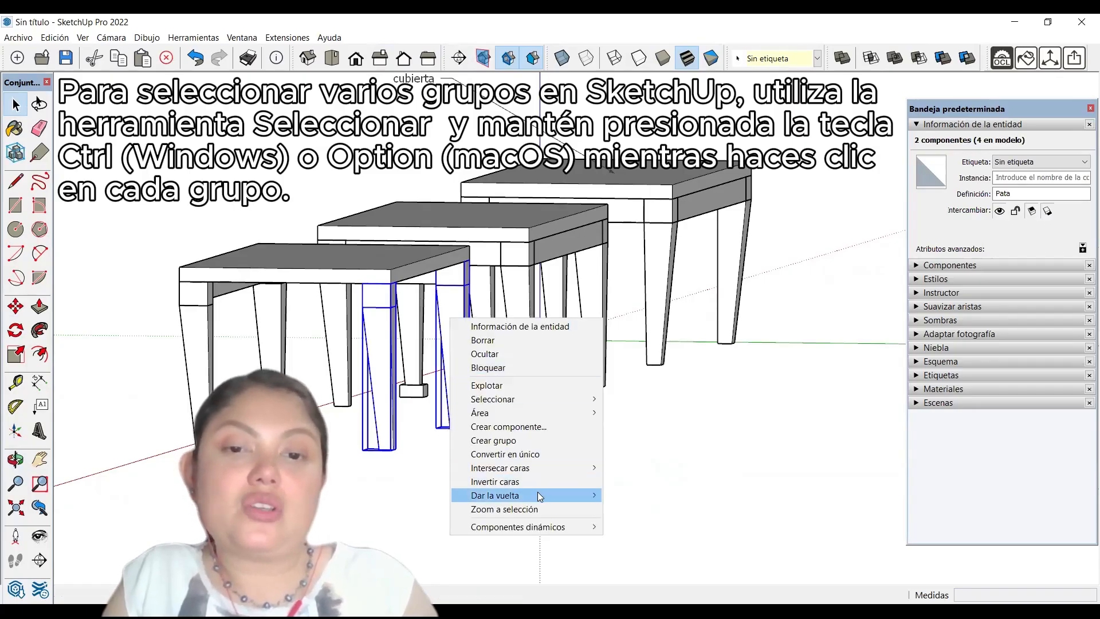
mouse_move(538, 492)
click(653, 510)
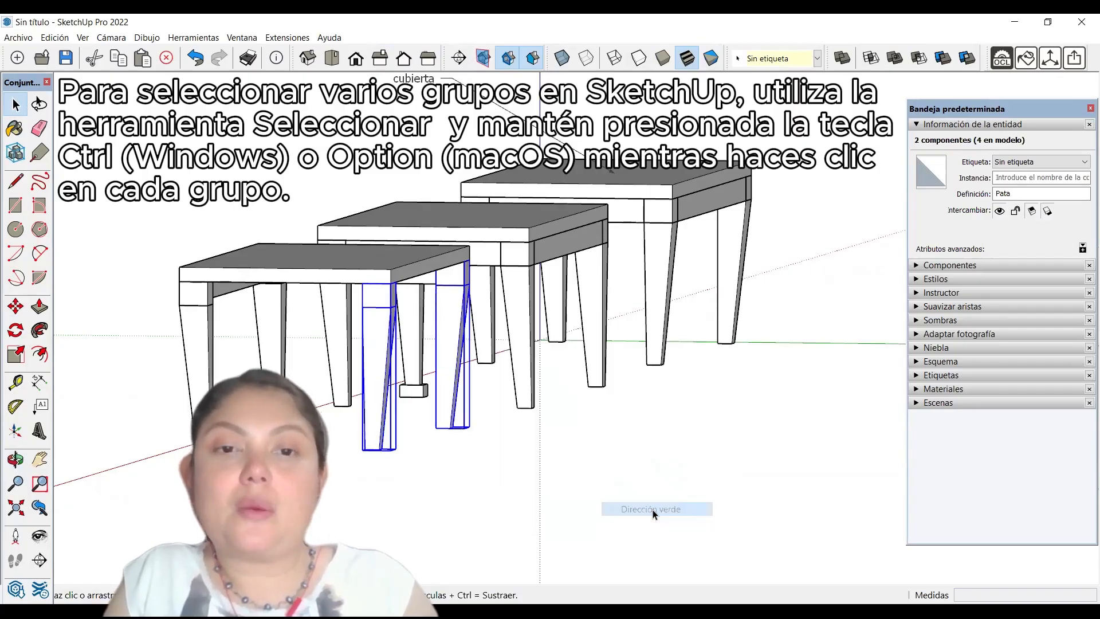
middle_drag(326, 354, 363, 381)
middle_drag(505, 292, 511, 223)
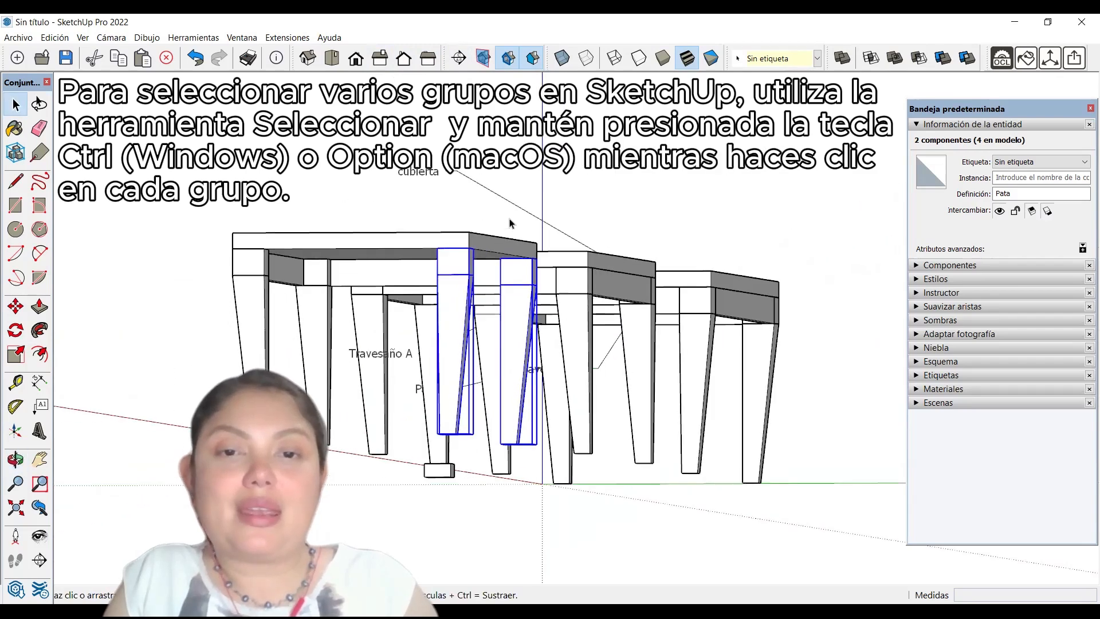
middle_drag(403, 218, 449, 216)
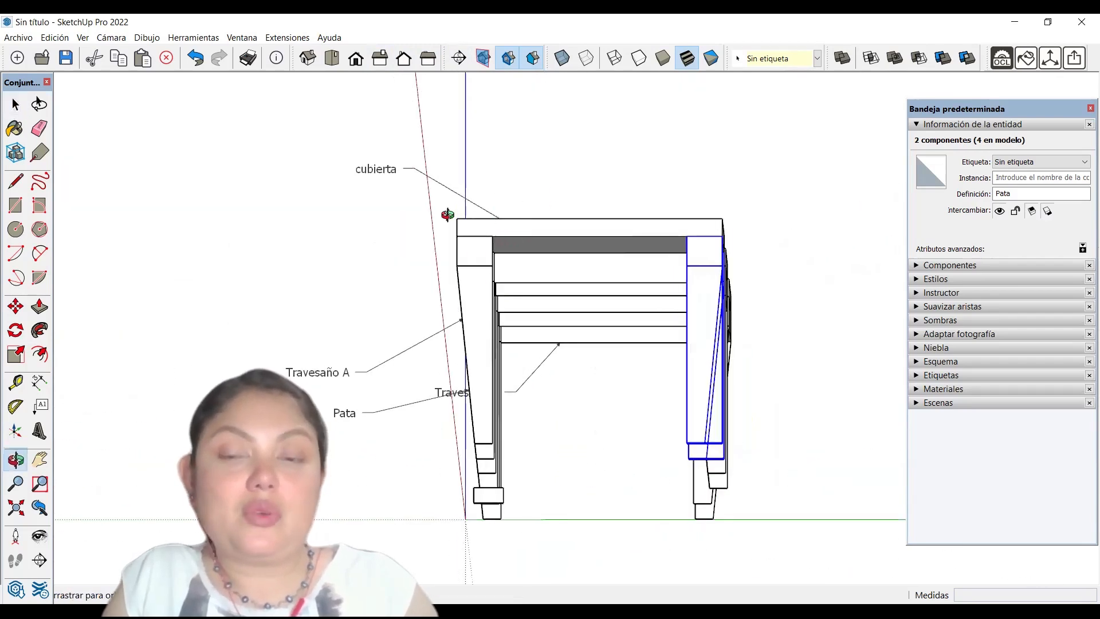
Set the instance name of the second table's group to mesa
scroll(456, 249, down, 4)
middle_drag(490, 330, 813, 421)
scroll(326, 344, down, 3)
scroll(325, 344, down, 3)
middle_drag(671, 382, 795, 365)
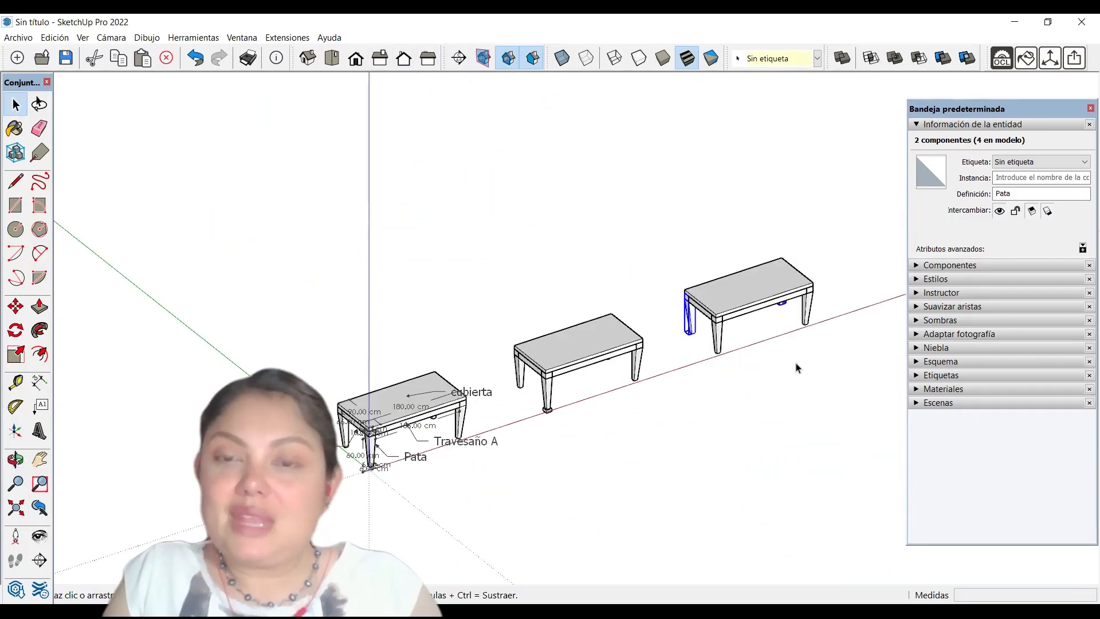
scroll(795, 364, up, 2)
click(483, 320)
scroll(584, 362, up, 2)
scroll(376, 229, up, 2)
scroll(376, 140, down, 3)
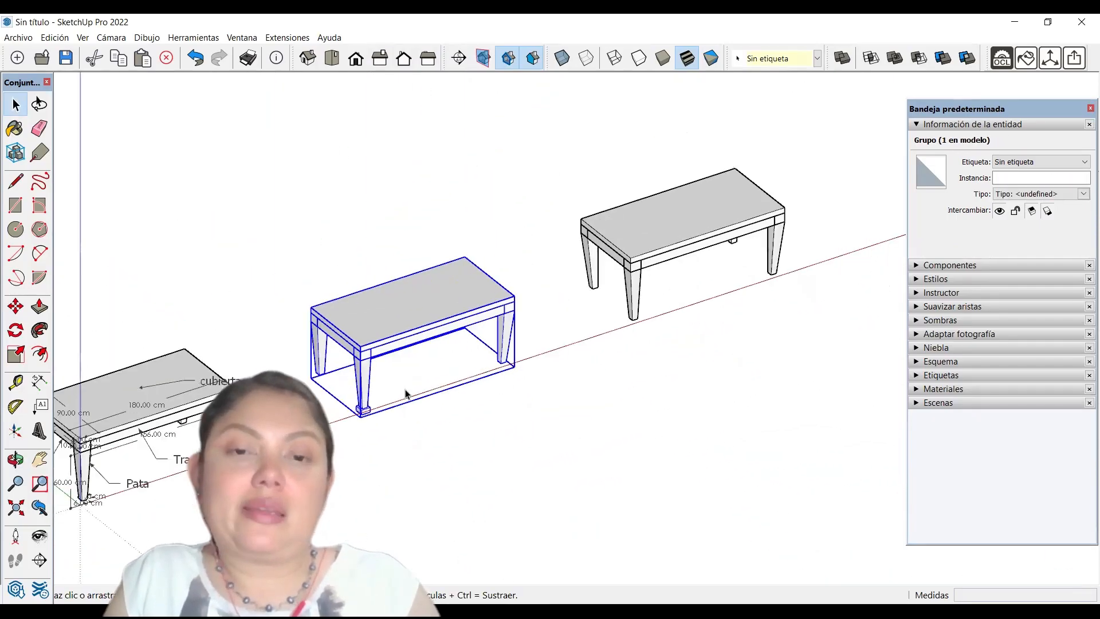
scroll(476, 359, up, 4)
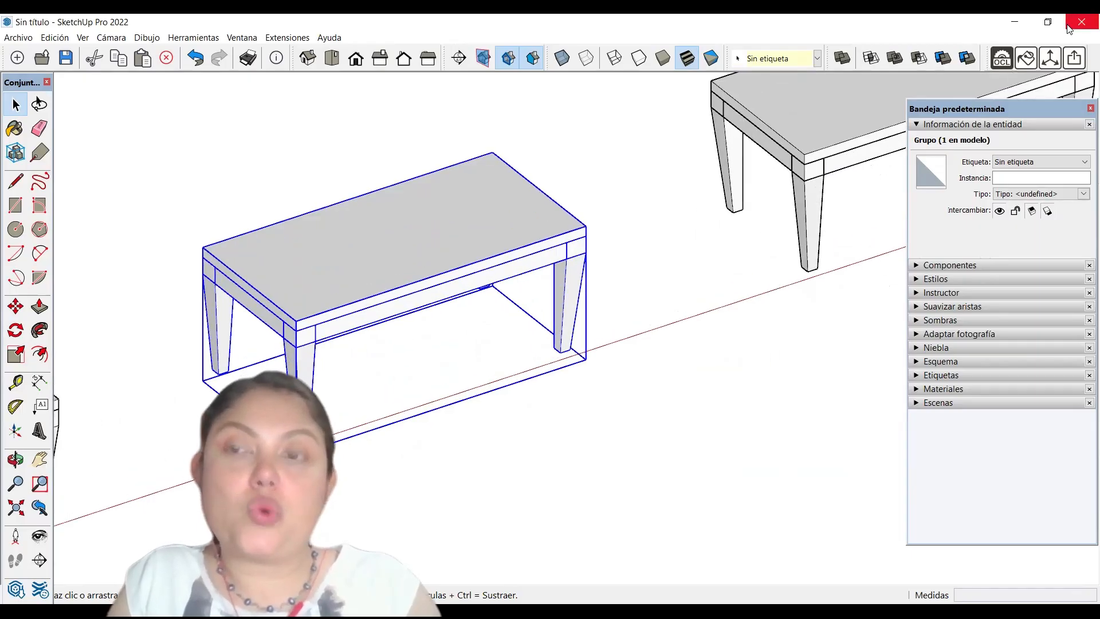
click(1012, 177)
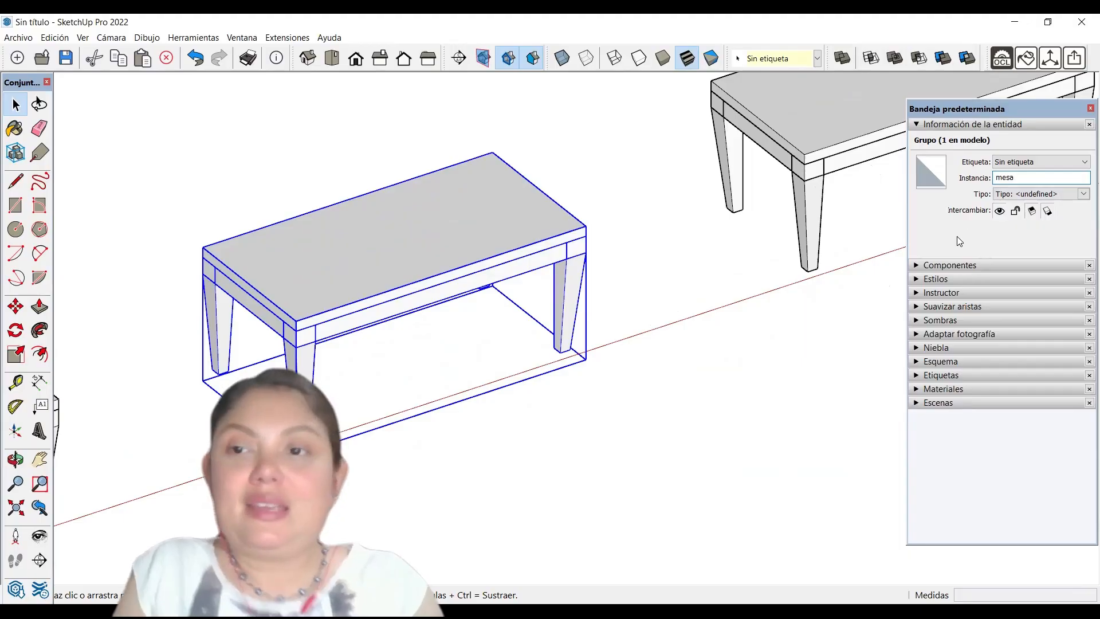
click(322, 436)
scroll(313, 438, down, 1)
click(310, 424)
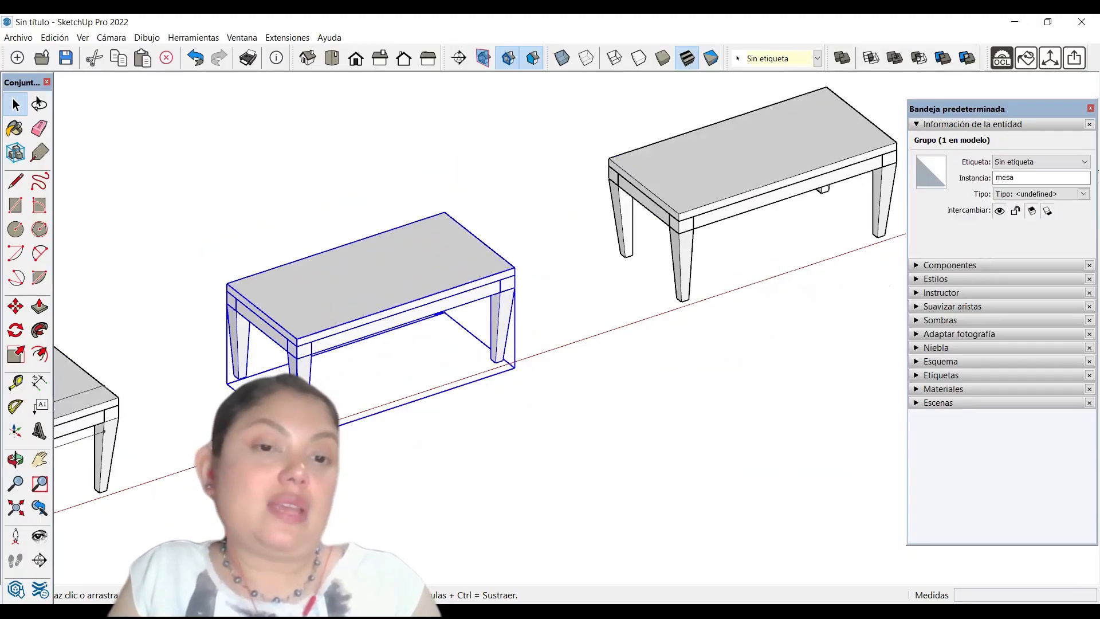
Group all parts of the third table and set the new group's instance name to mesa
scroll(314, 438, up, 3)
scroll(238, 380, up, 2)
scroll(238, 379, down, 3)
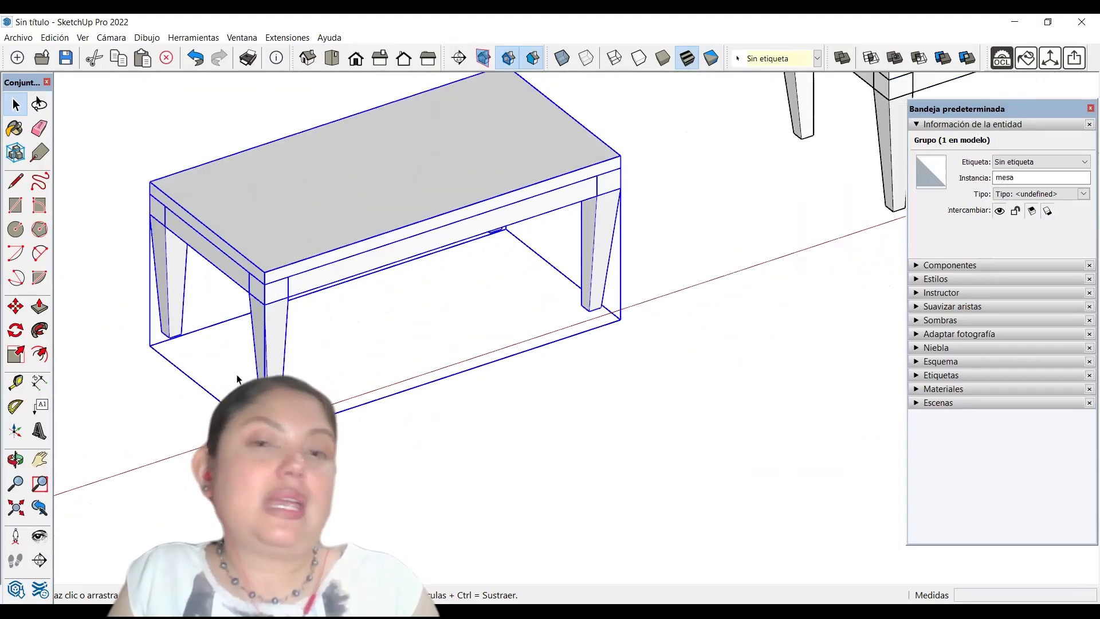
scroll(235, 378, down, 2)
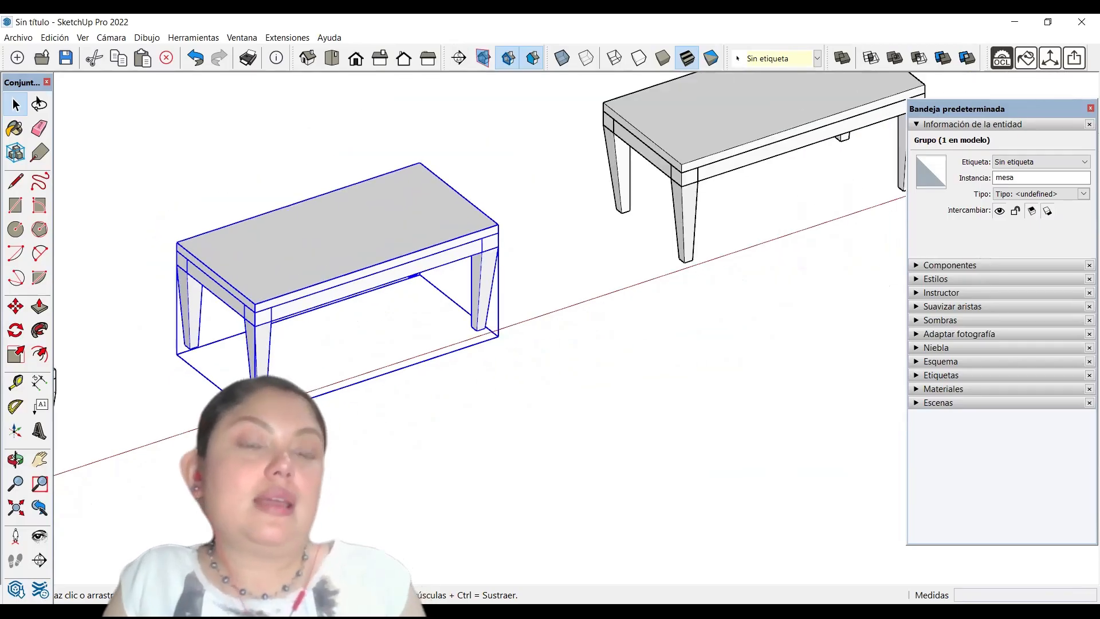
scroll(235, 378, down, 1)
scroll(810, 300, down, 1)
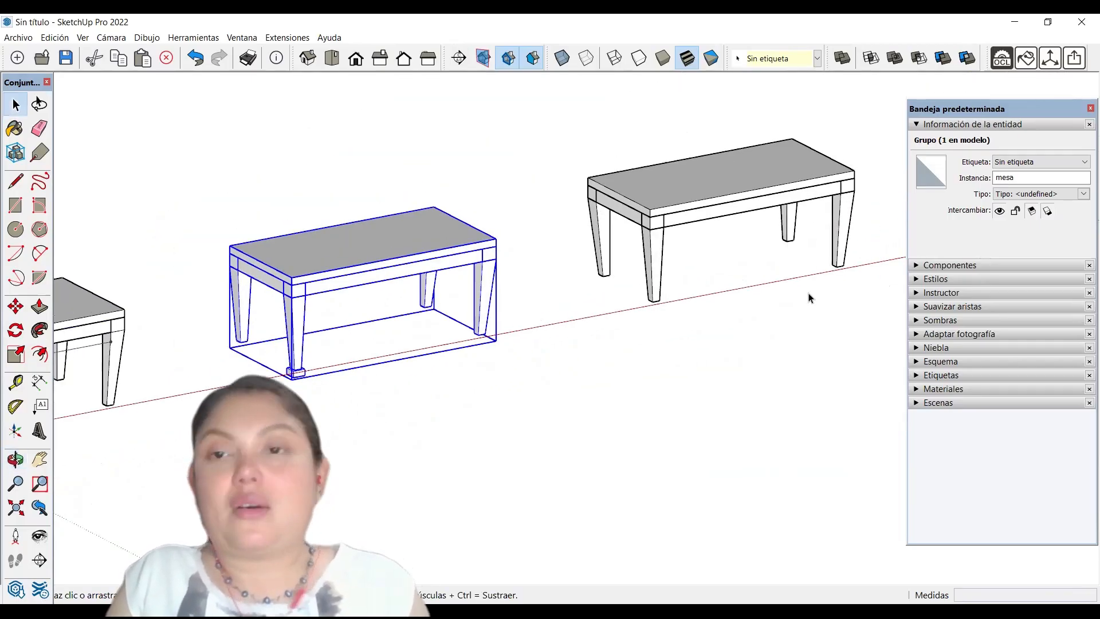
drag(382, 127, 734, 409)
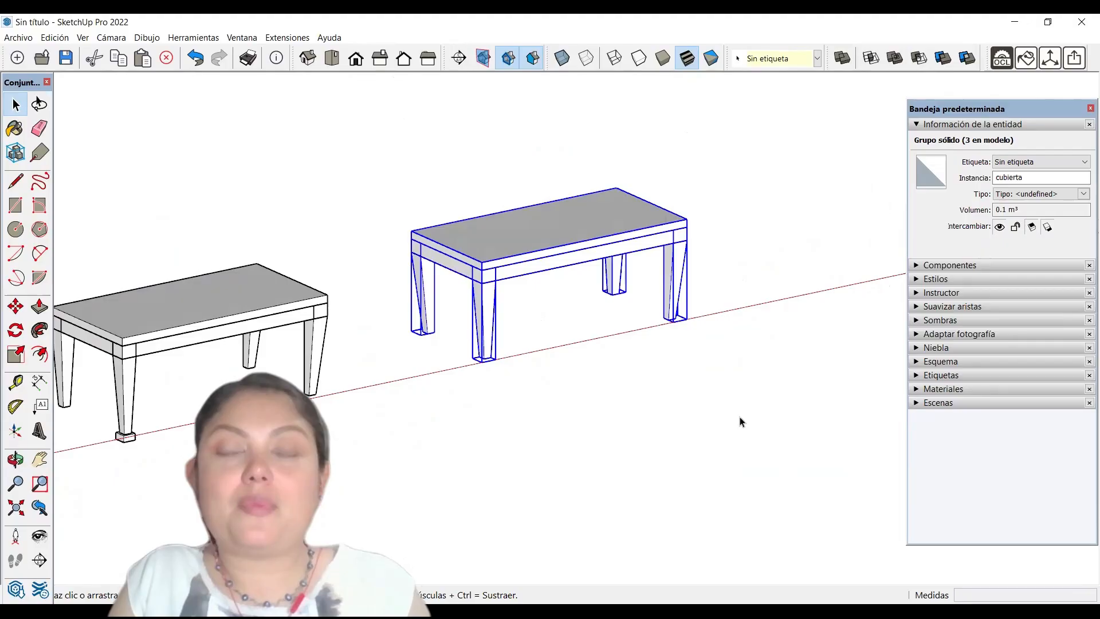
right_click(539, 269)
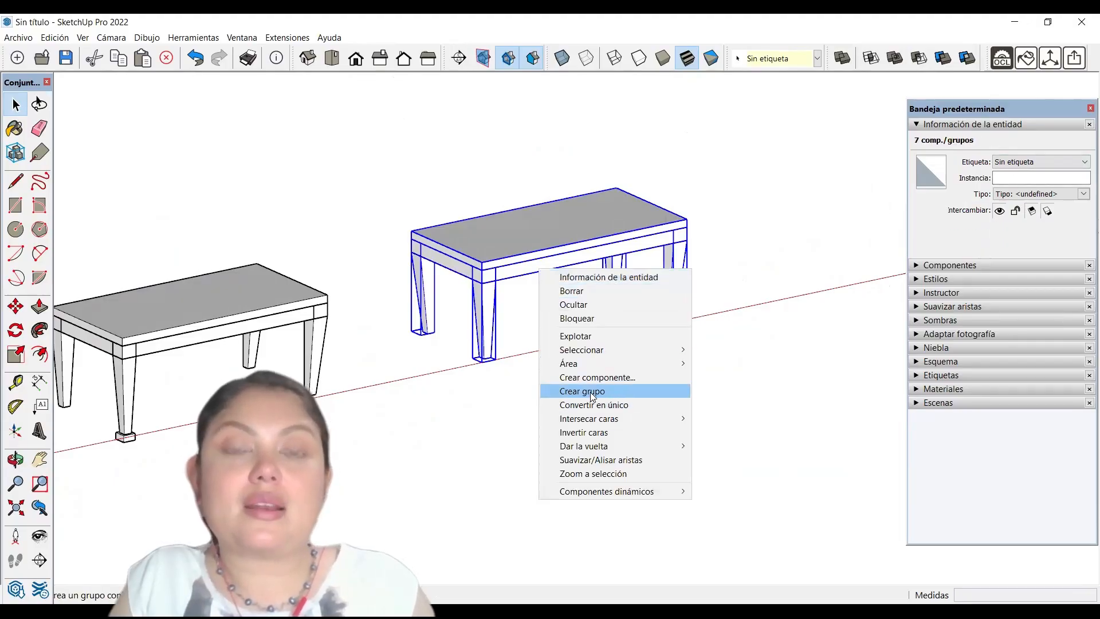
click(592, 393)
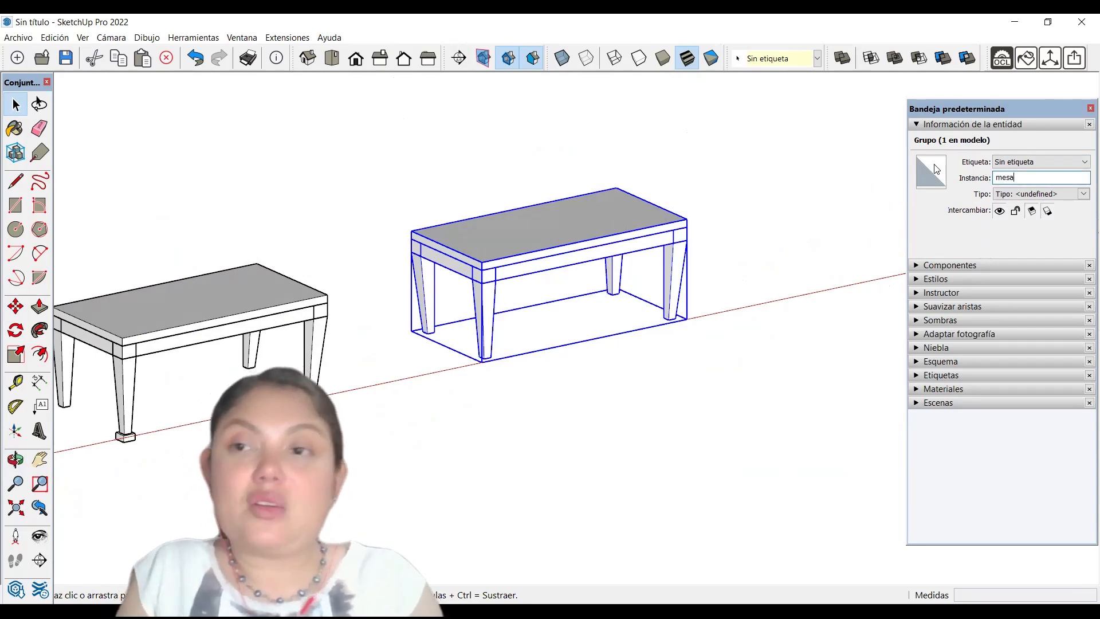
click(481, 325)
Open the third table's group and the nearest front leg component inside it for editing
scroll(482, 324, up, 4)
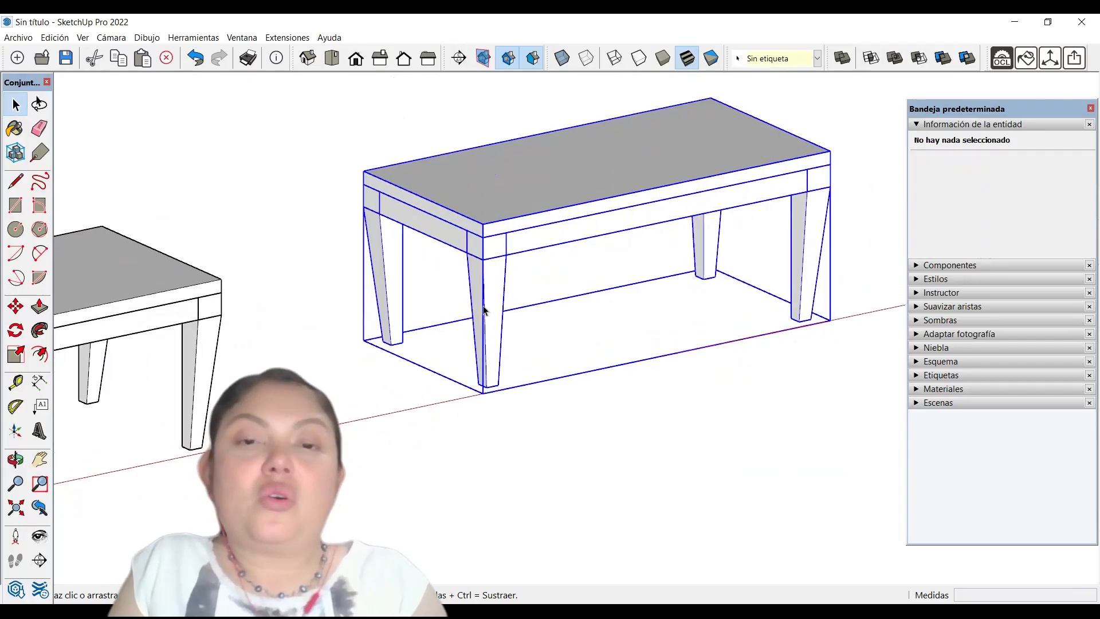
double_click(484, 324)
click(483, 324)
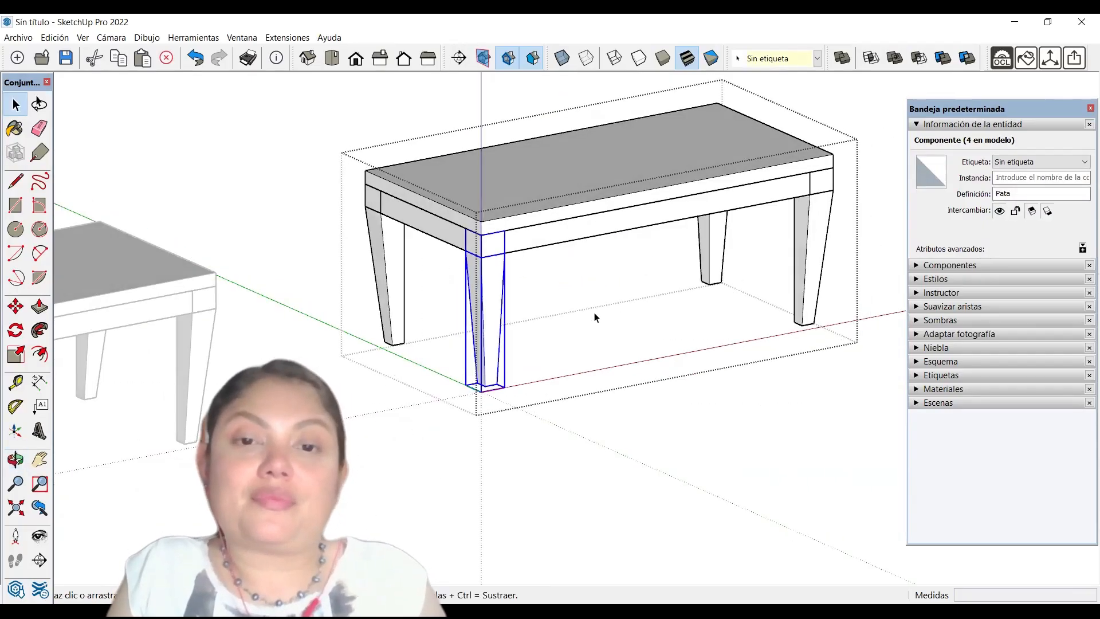
scroll(465, 400, up, 3)
scroll(465, 400, up, 3)
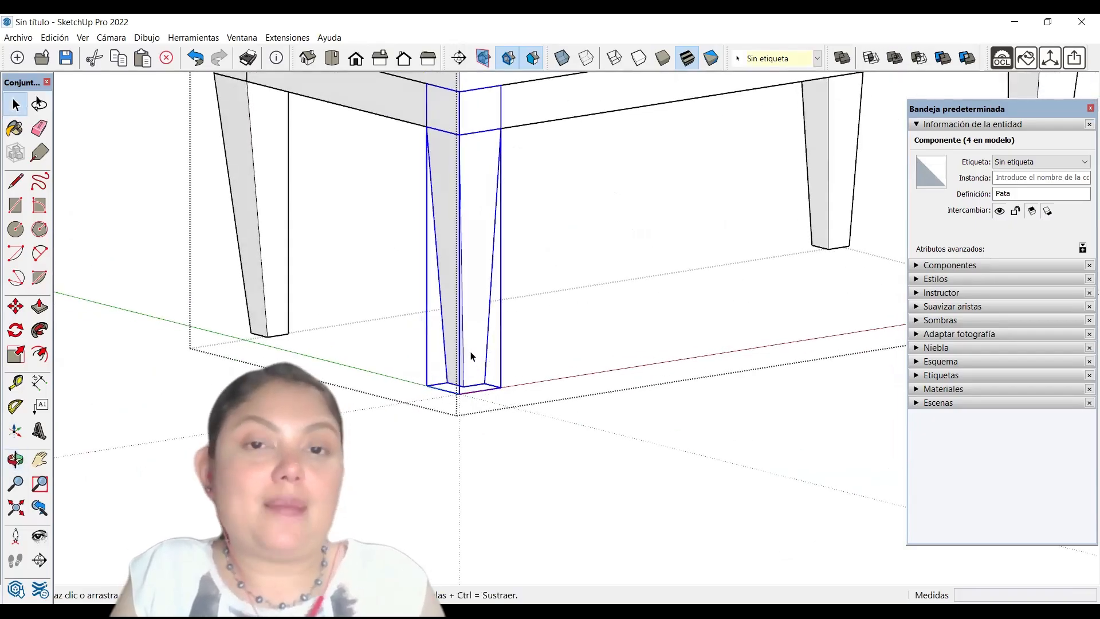
scroll(470, 352, down, 3)
double_click(469, 352)
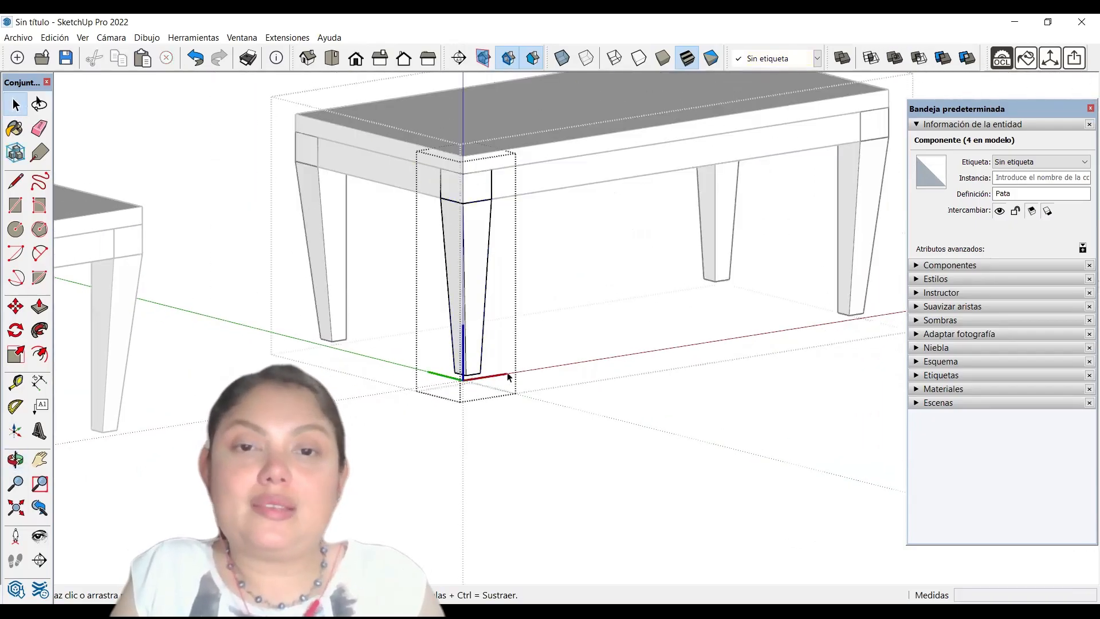
Examine the nested groups of the opened leg component, its tapered lower part and its upper block
middle_drag(470, 351, 430, 369)
scroll(431, 369, up, 2)
click(470, 265)
scroll(477, 248, down, 2)
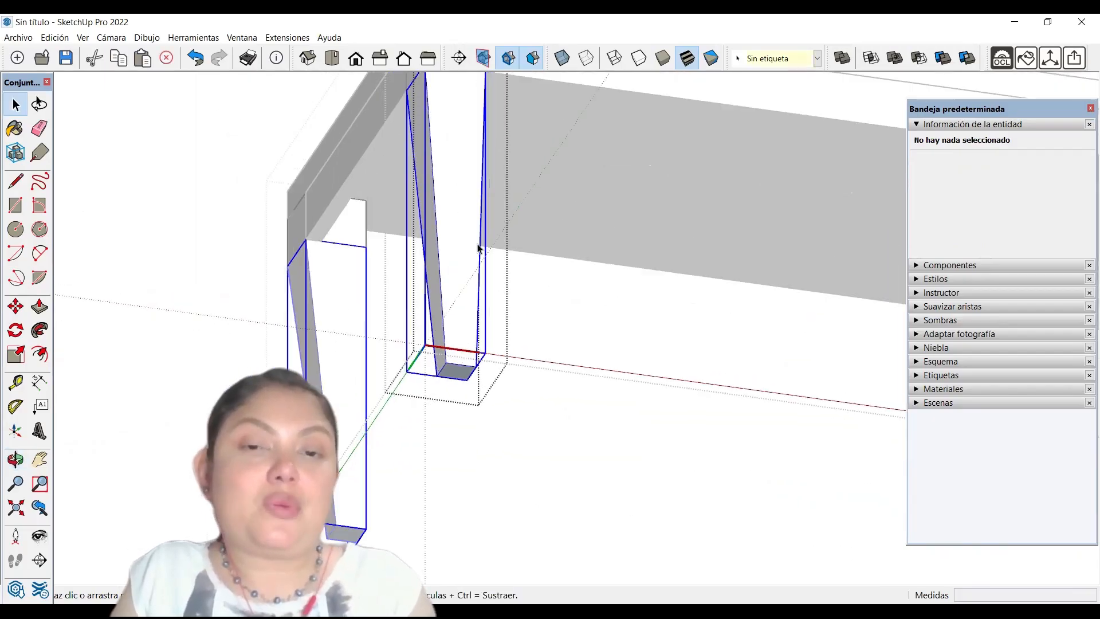
scroll(438, 172, down, 2)
click(444, 120)
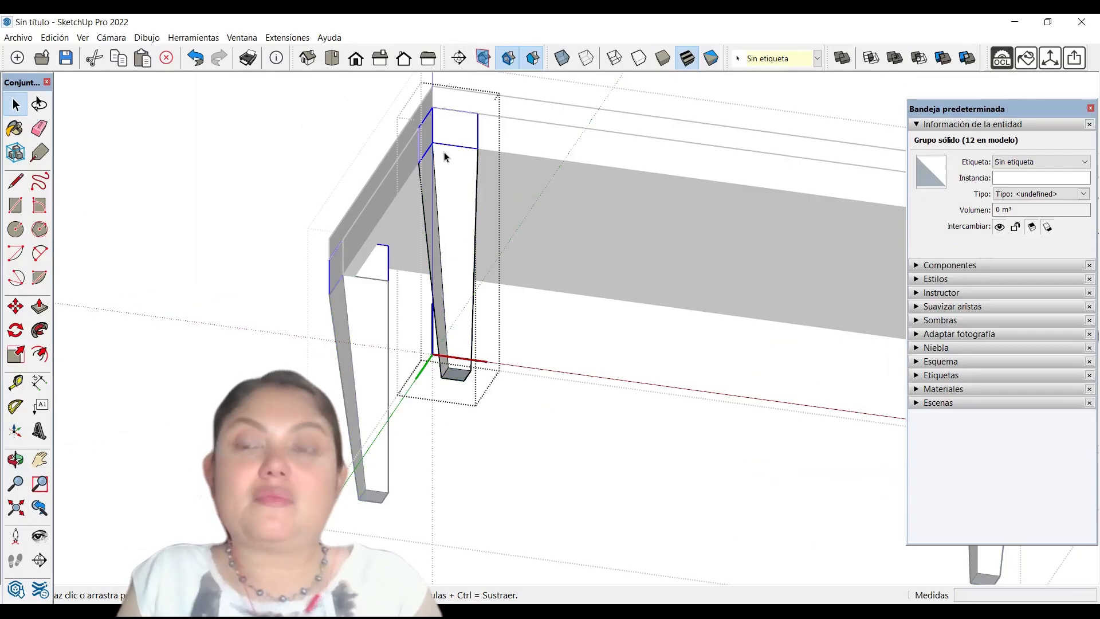
scroll(432, 101, up, 3)
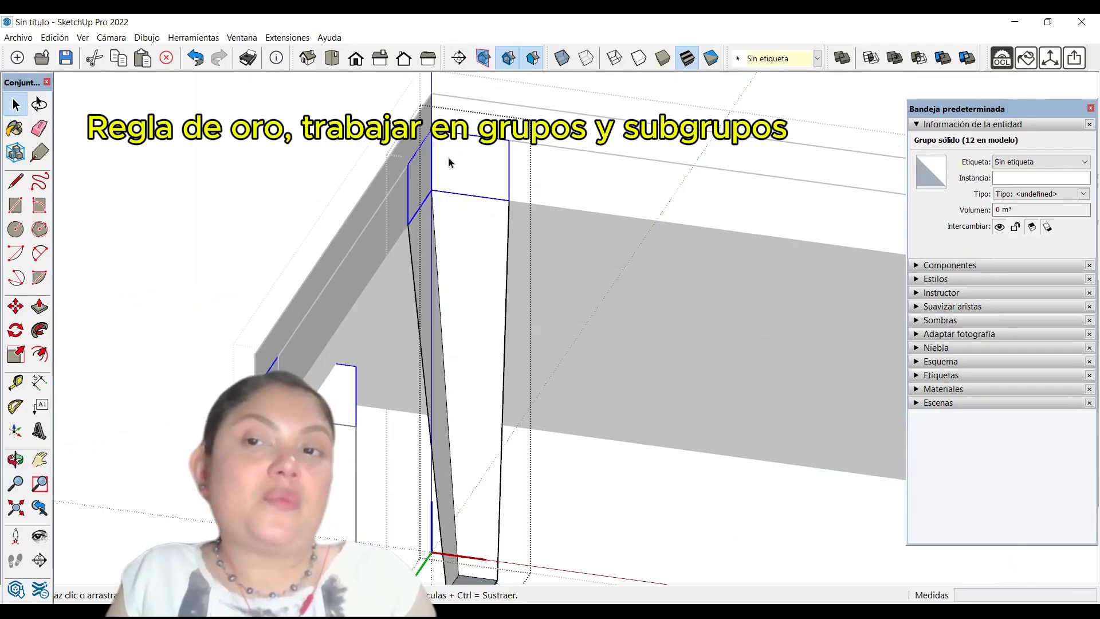
scroll(542, 162, down, 4)
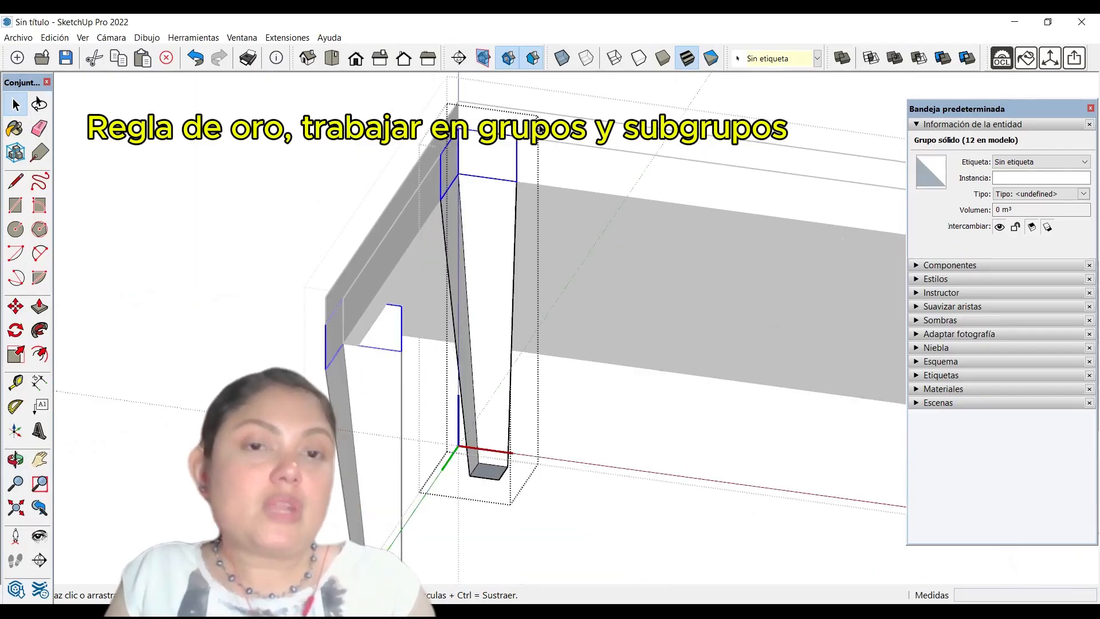
middle_drag(396, 238, 572, 207)
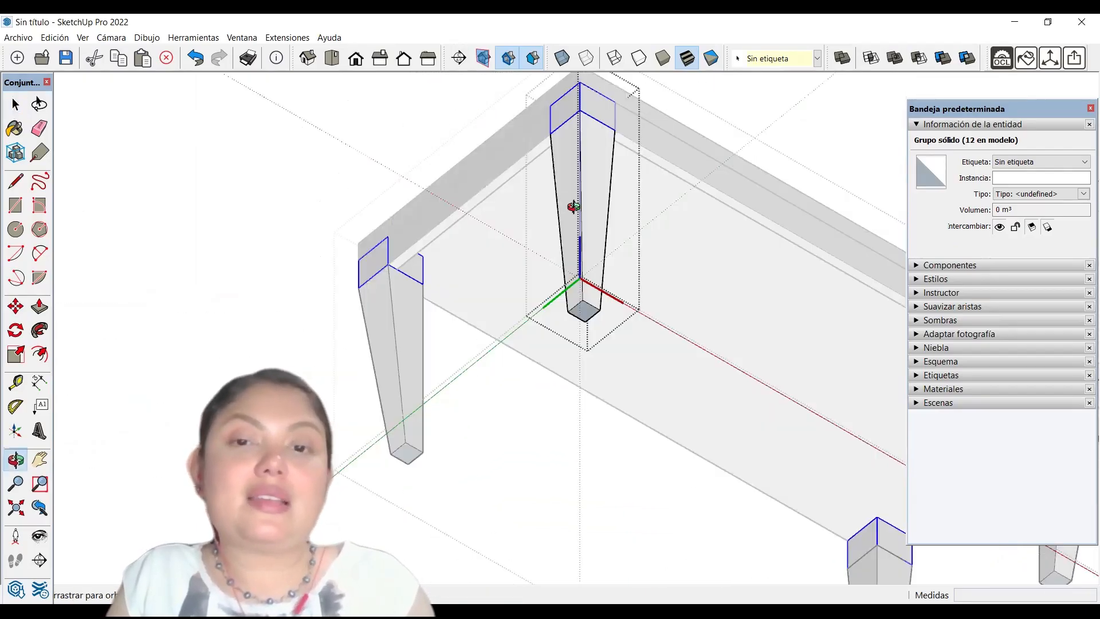
scroll(635, 252, up, 4)
scroll(514, 345, down, 3)
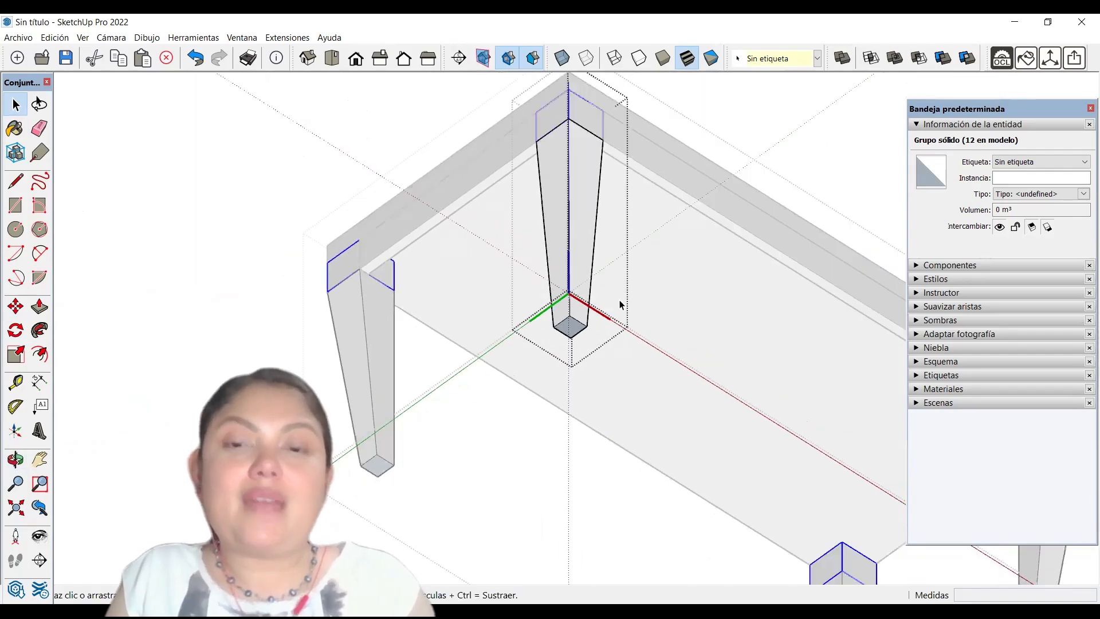
Draw a rectangle matching the underside of the leg's tapered lower part inside the open leg component
scroll(618, 300, up, 3)
click(559, 276)
scroll(559, 273, down, 2)
mouse_move(514, 390)
middle_down()
mouse_move(370, 418)
mouse_move(395, 401)
mouse_move(504, 390)
middle_up()
key(r)
scroll(487, 355, up, 4)
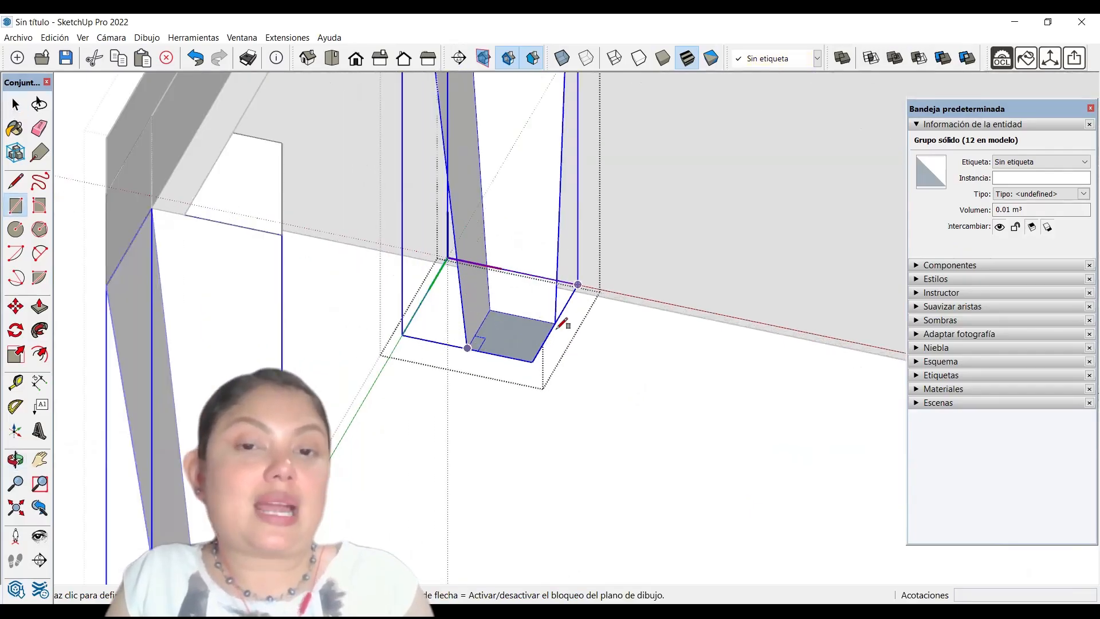
click(556, 324)
scroll(526, 337, up, 1)
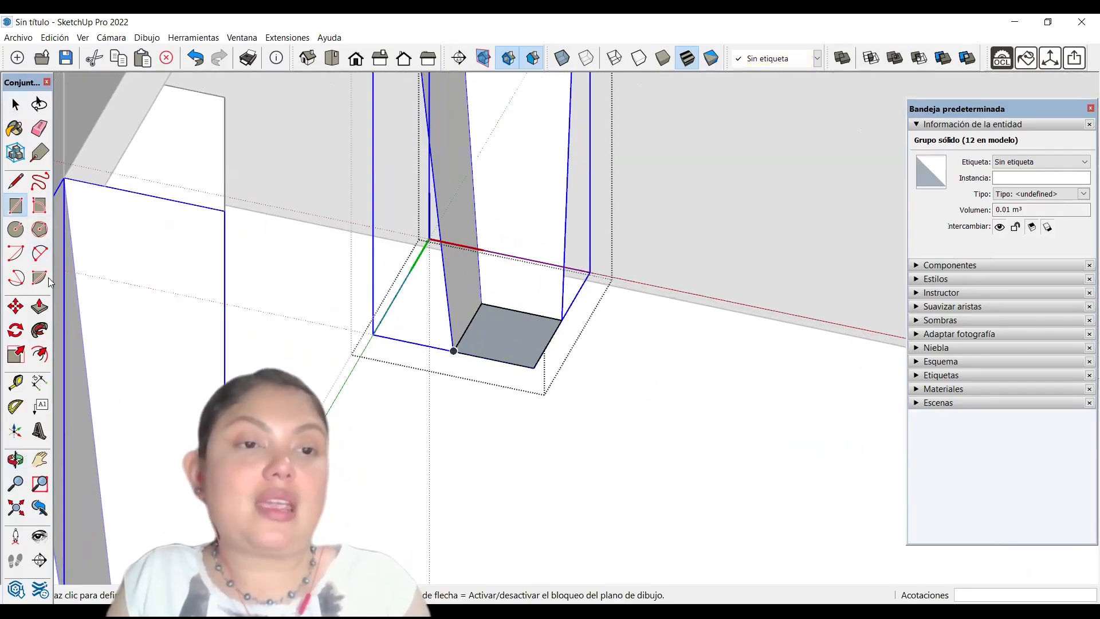
Offset the rectangle's outline outward and remove the inner outline, leaving one larger face for the foot
click(41, 354)
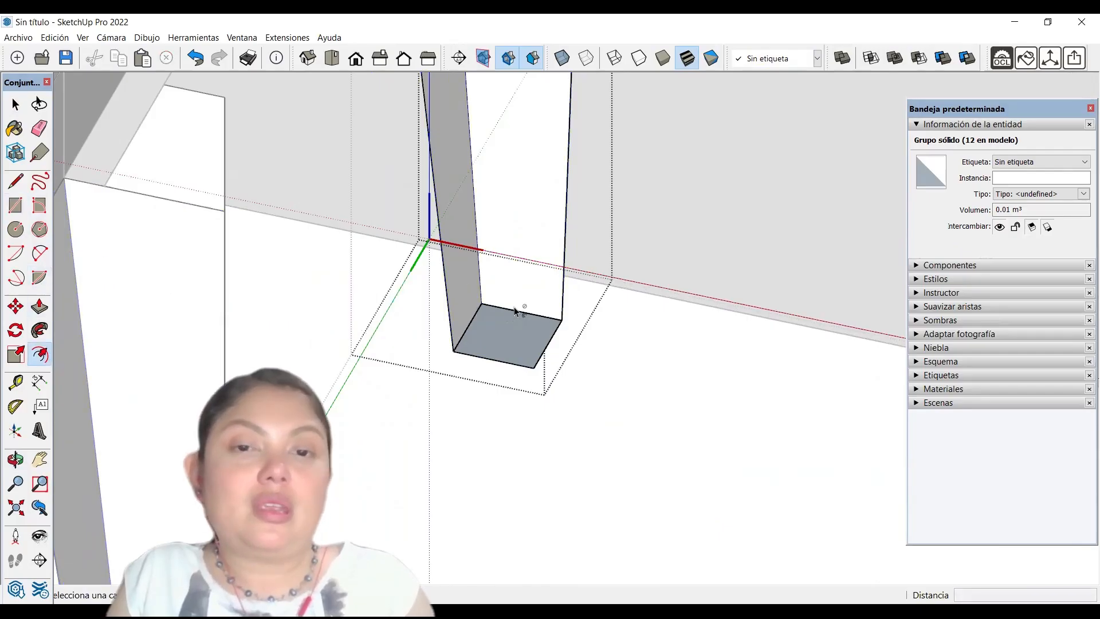
click(510, 319)
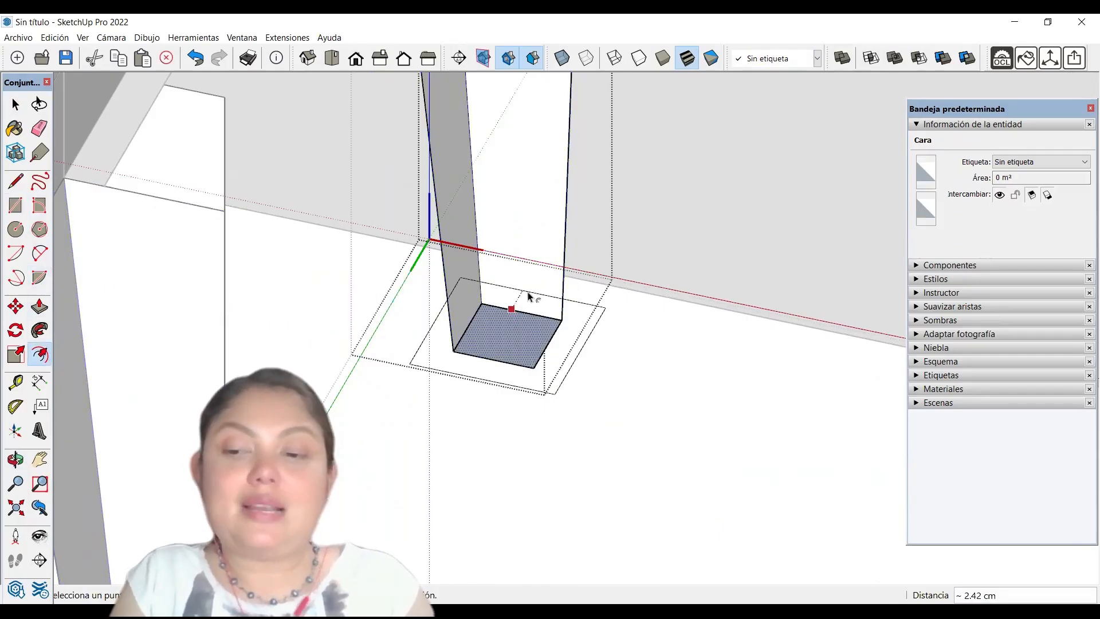
key(Return)
key(space)
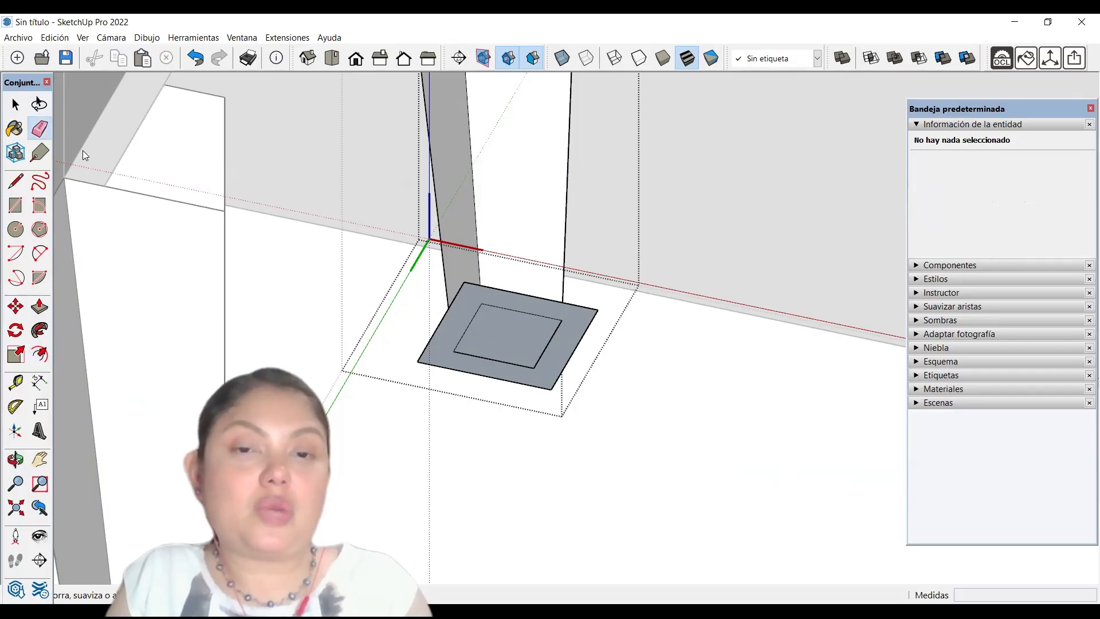
scroll(475, 310, up, 2)
click(473, 308)
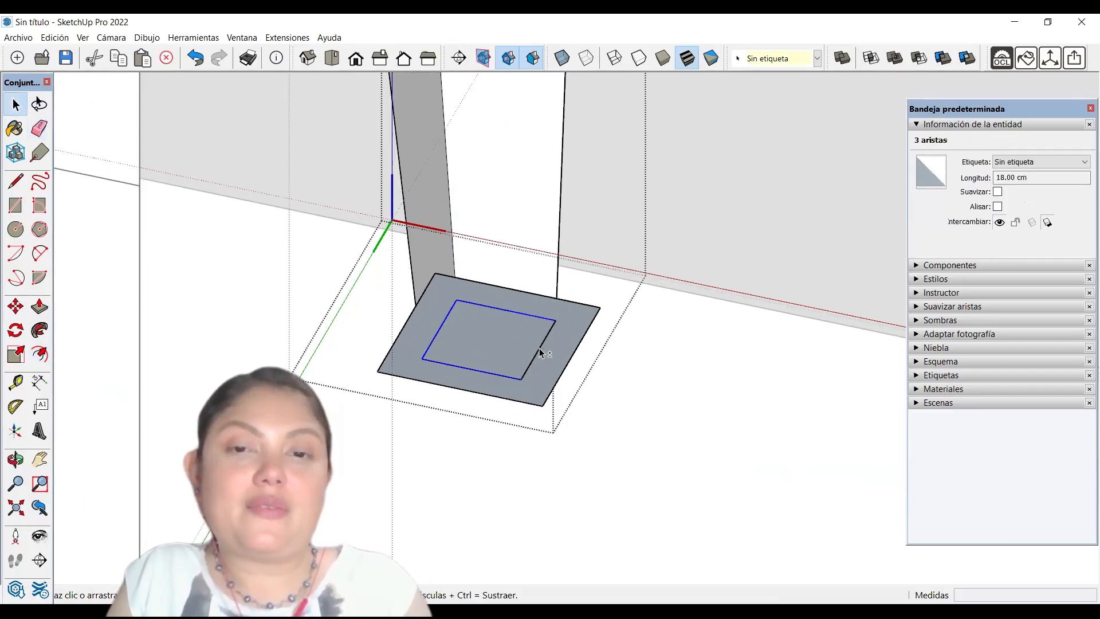
key(Escape)
Extrude the foot face 5 cm downward with Push/Pull
key(p)
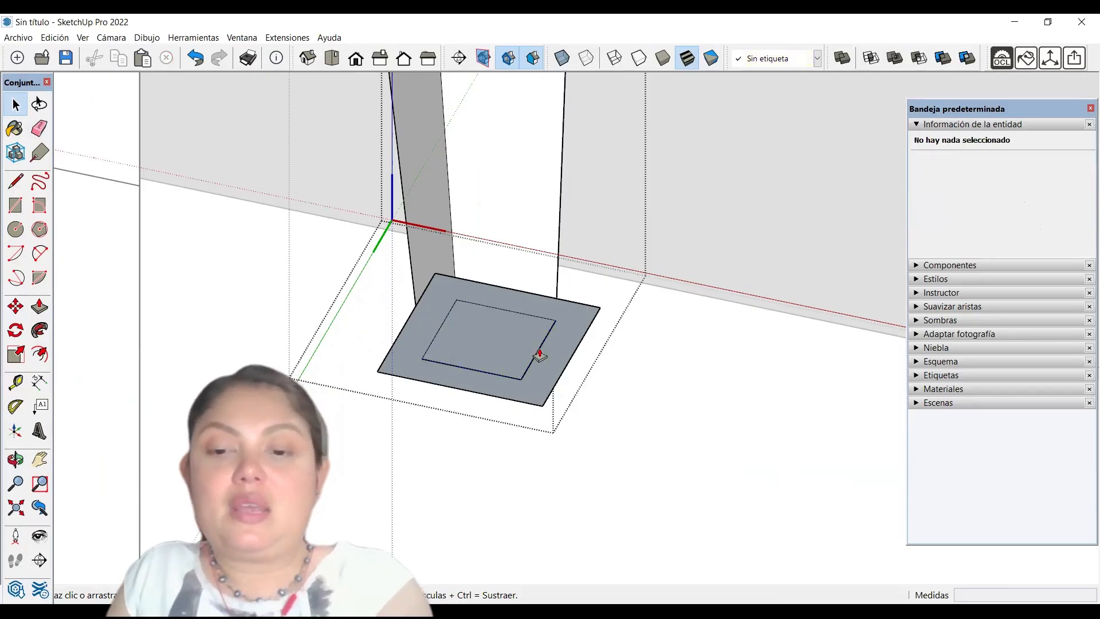
click(522, 333)
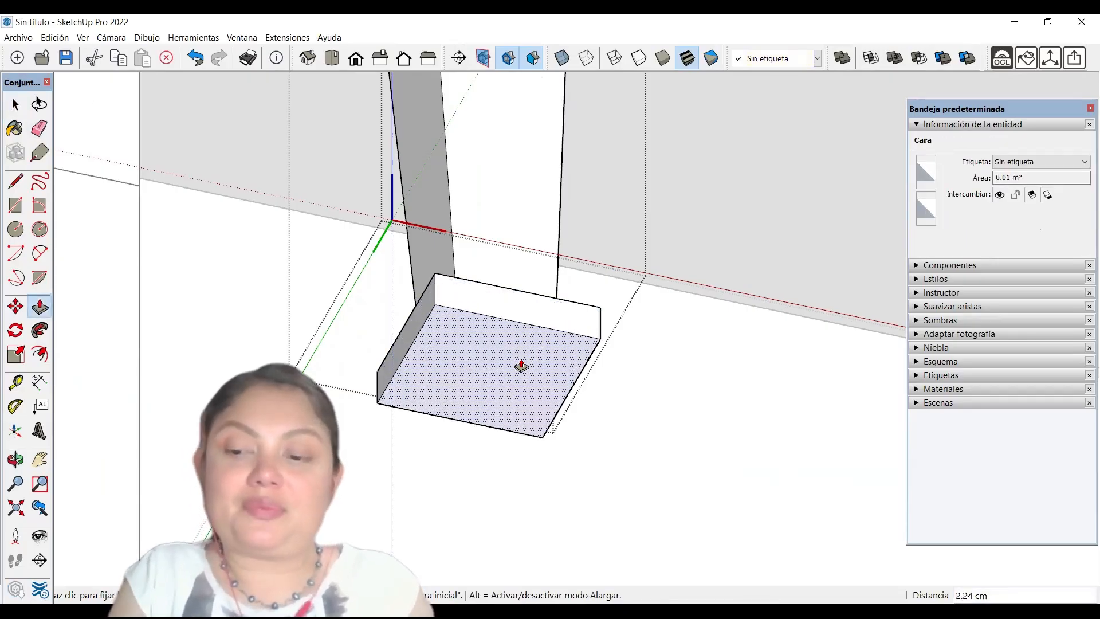
text(5)
key(Return)
key(space)
scroll(570, 323, down, 1)
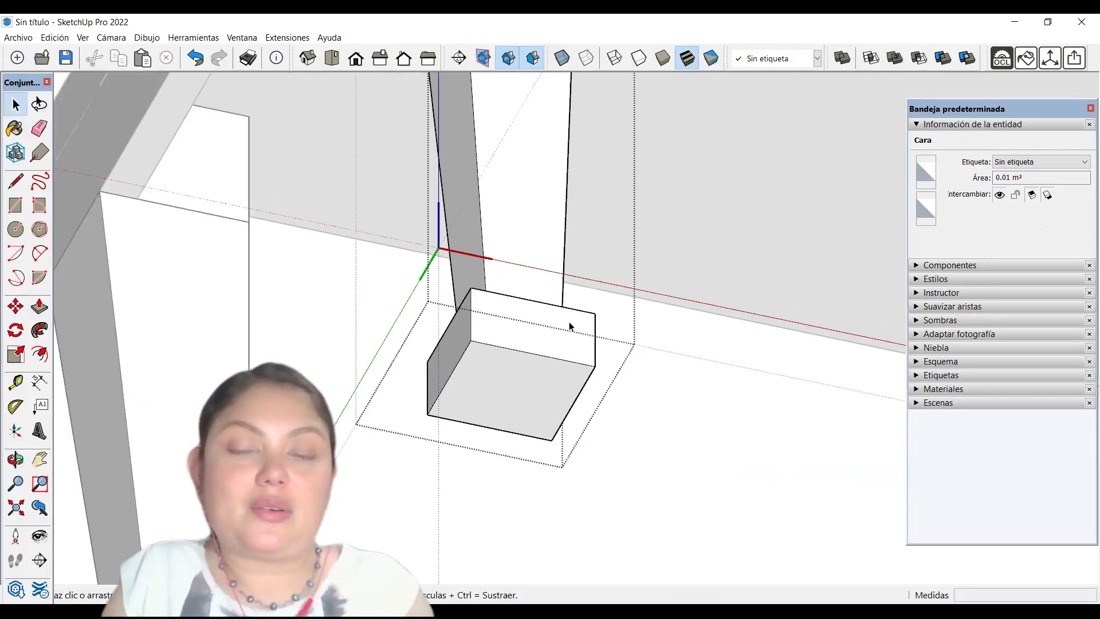
scroll(462, 298, down, 2)
scroll(430, 233, down, 6)
middle_drag(432, 236, 682, 387)
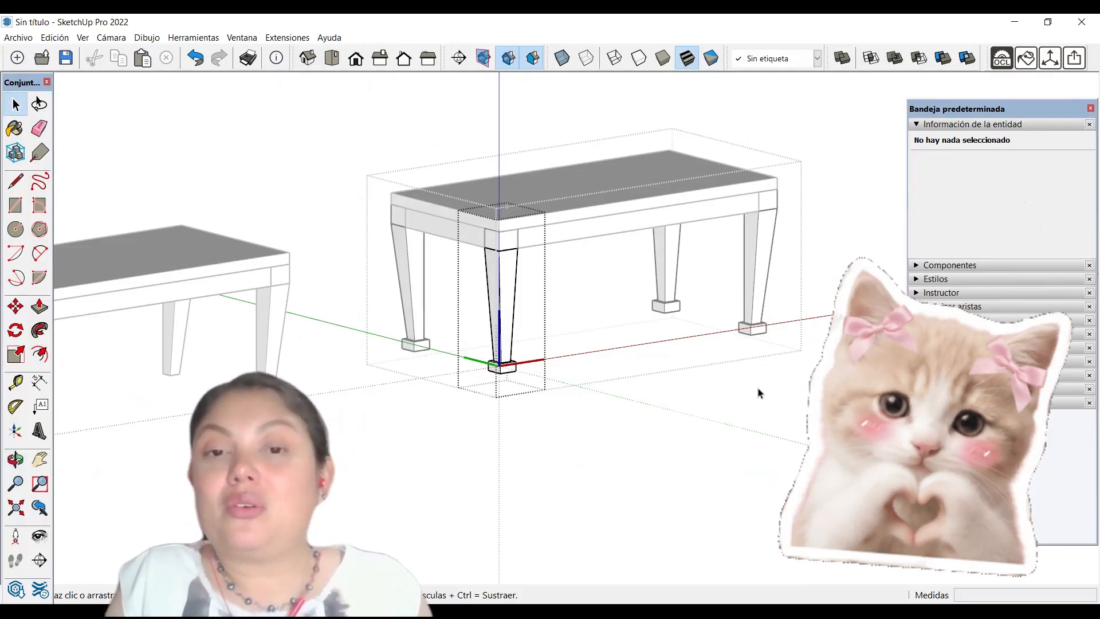
Group all faces and edges of the foot block, excluding the leg's existing groups
scroll(455, 398, up, 4)
scroll(450, 404, down, 2)
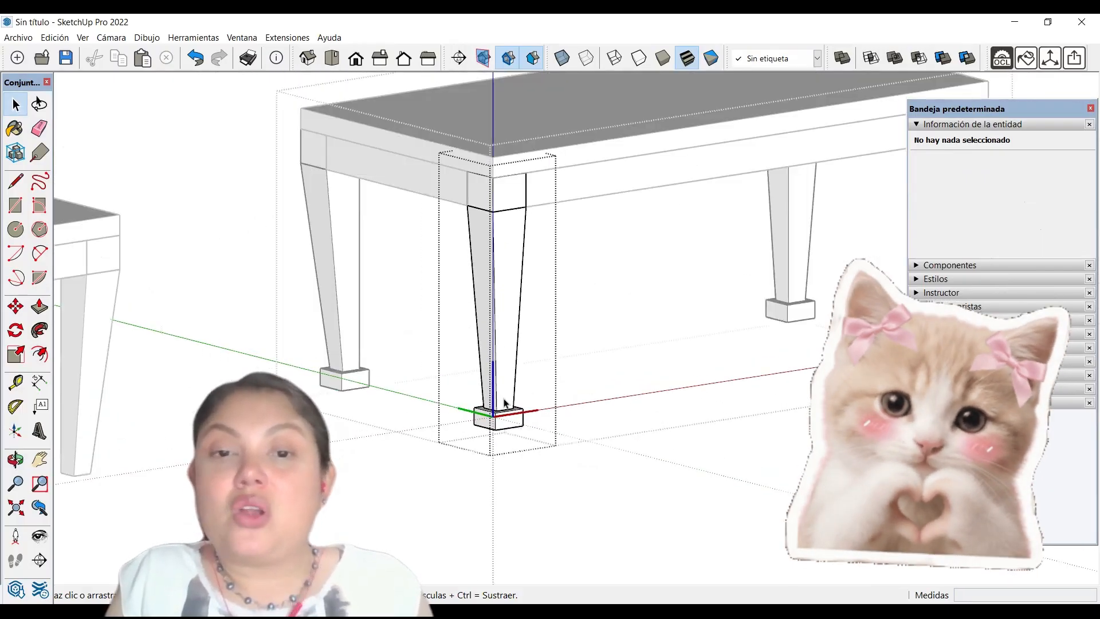
drag(499, 280, 628, 483)
scroll(556, 438, up, 3)
middle_drag(453, 426, 206, 341)
scroll(246, 349, up, 4)
scroll(259, 350, down, 6)
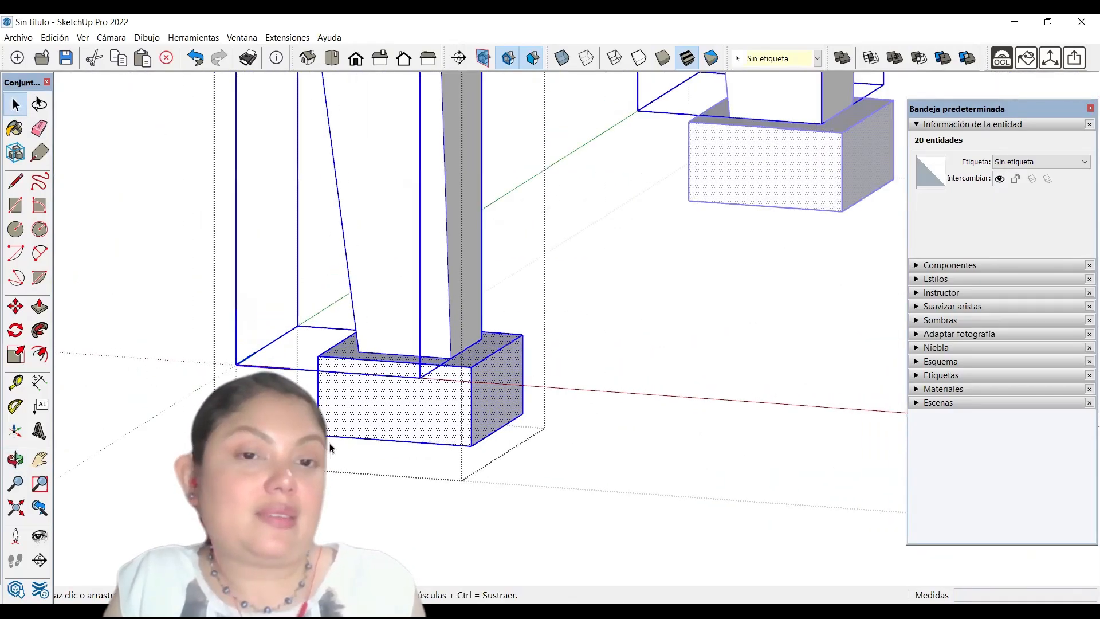
middle_drag(355, 405, 685, 381)
scroll(681, 381, up, 5)
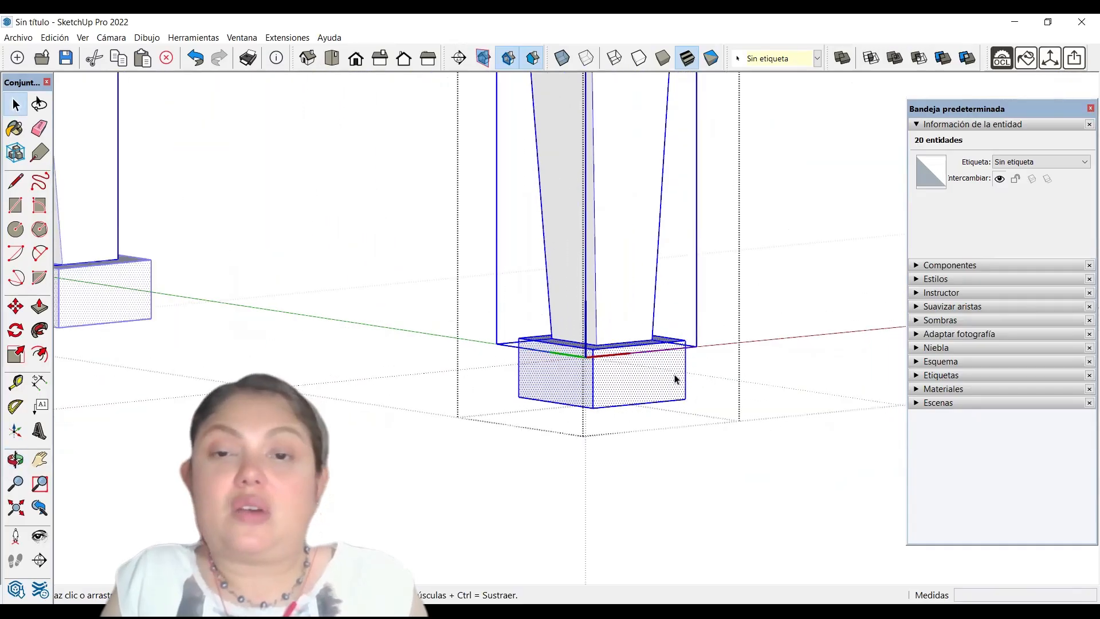
click(668, 380)
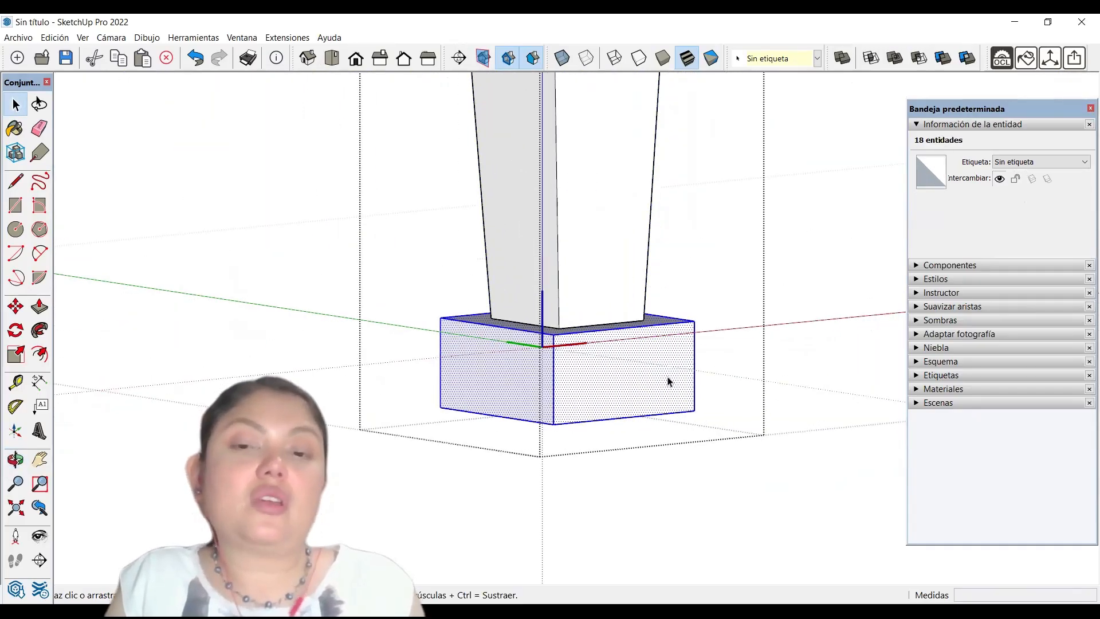
right_click(669, 382)
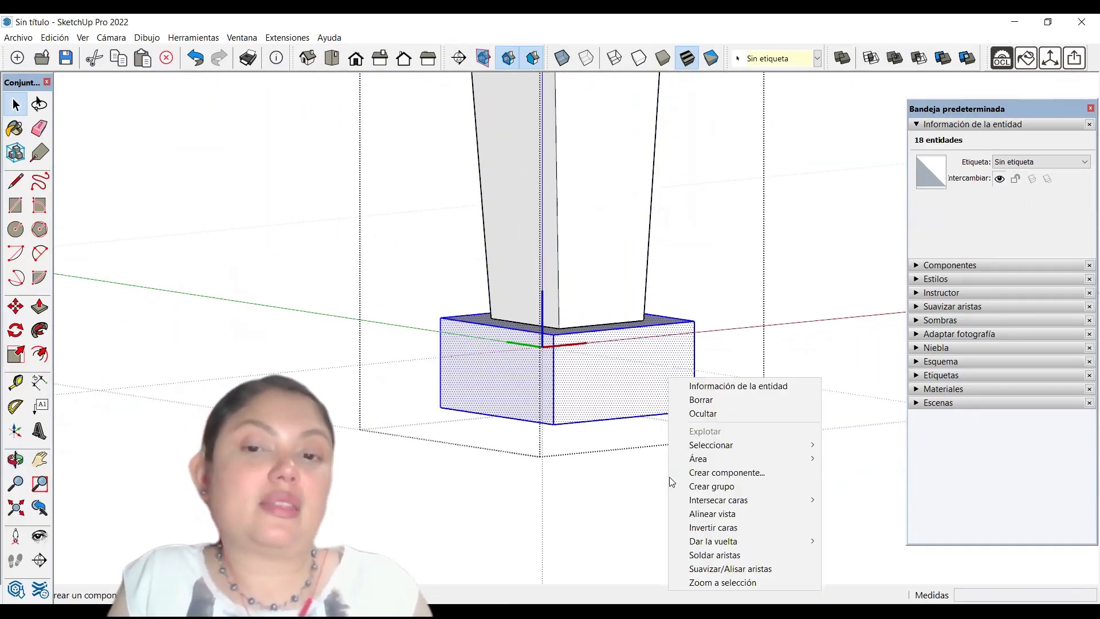
click(735, 485)
scroll(577, 432, down, 6)
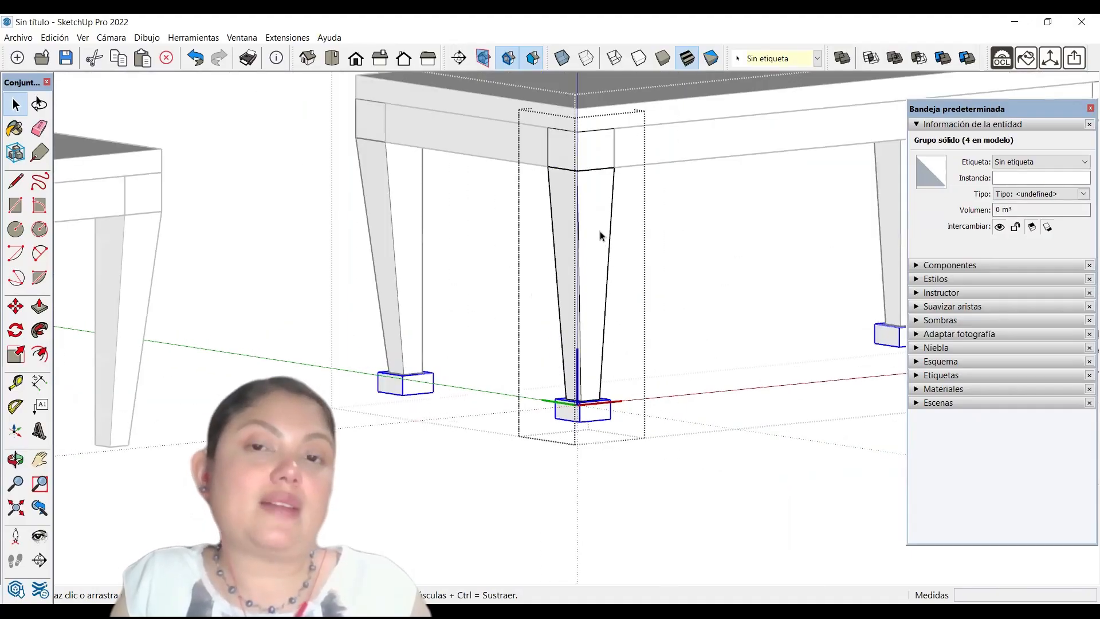
Move the upper block, tapered part and foot groups together 5 cm upward inside the leg component
click(600, 232)
click(596, 145)
click(591, 427)
scroll(552, 344, down, 3)
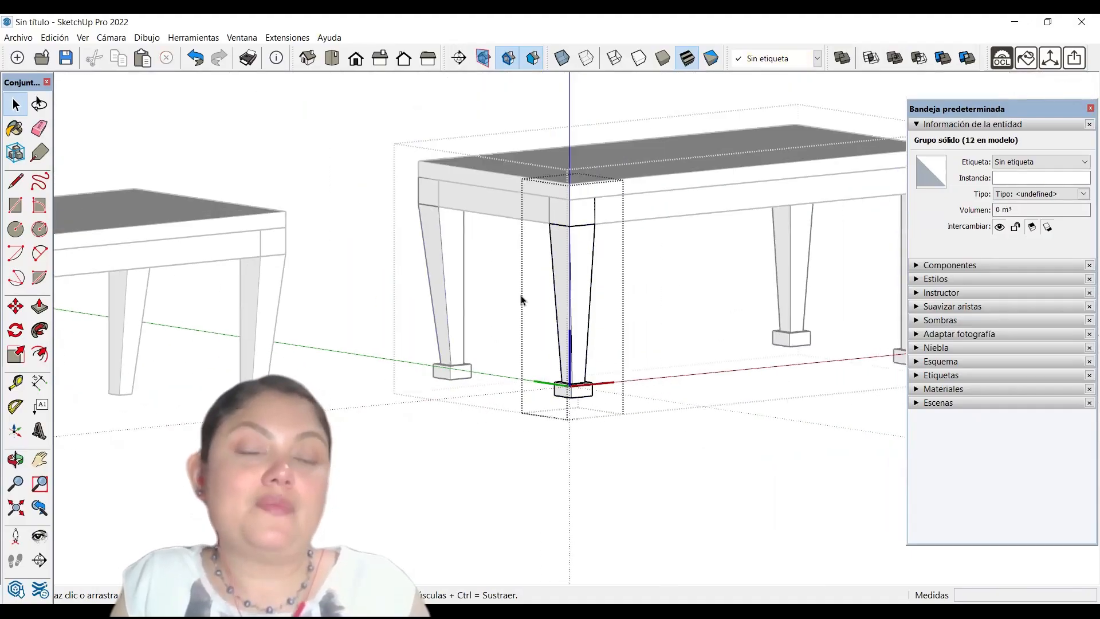
scroll(521, 298, down, 3)
drag(516, 223, 616, 408)
scroll(560, 323, up, 3)
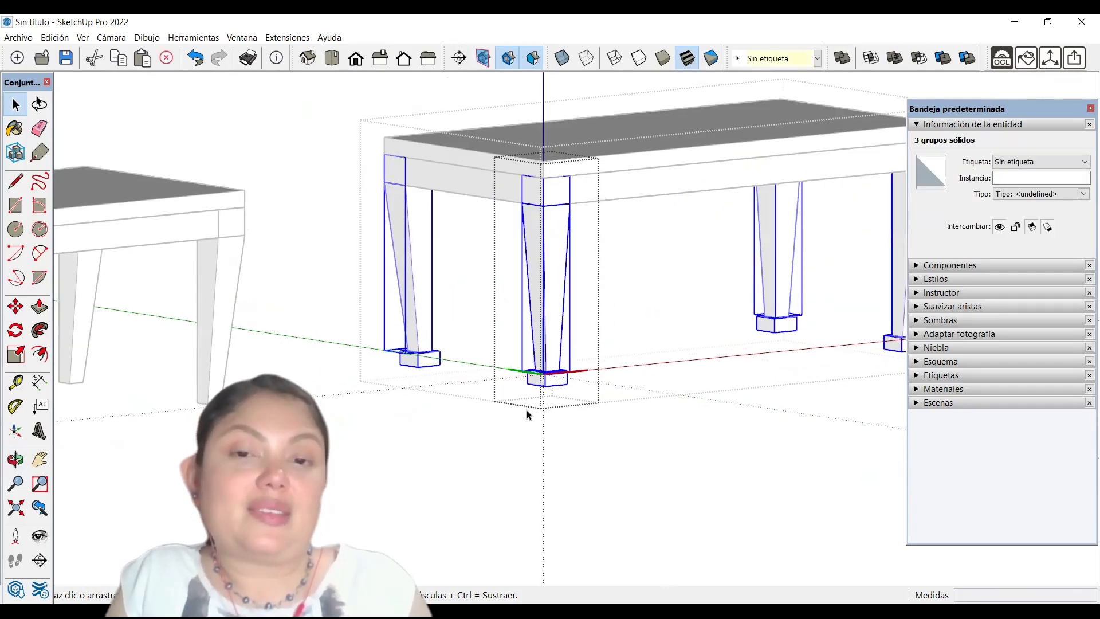
middle_drag(528, 413, 472, 394)
scroll(470, 390, up, 3)
key(m)
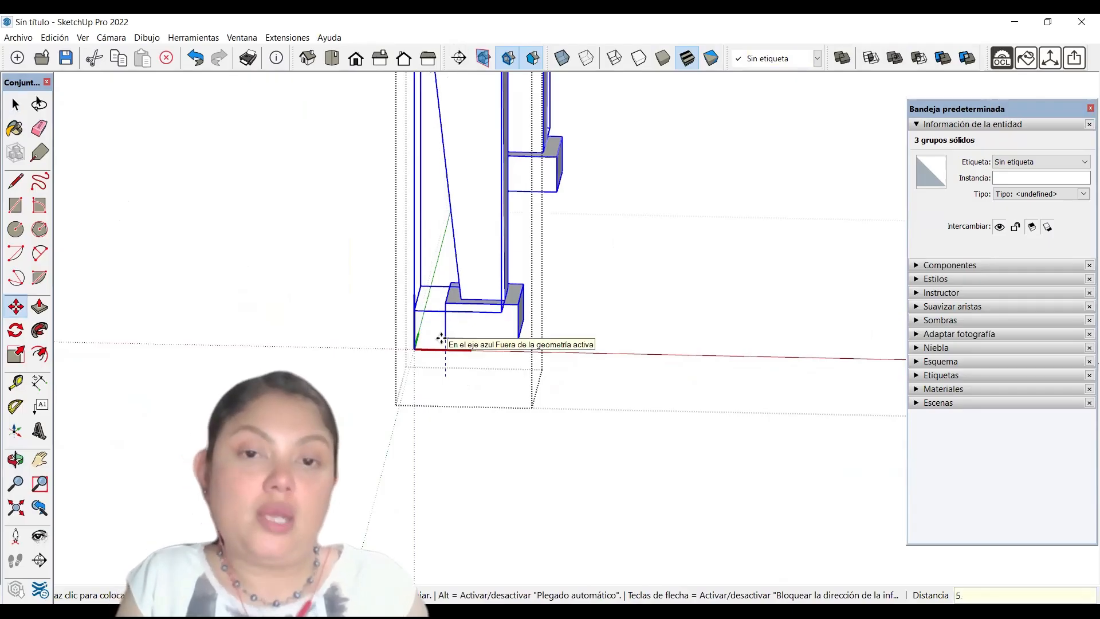
key(Return)
key(space)
scroll(457, 351, down, 4)
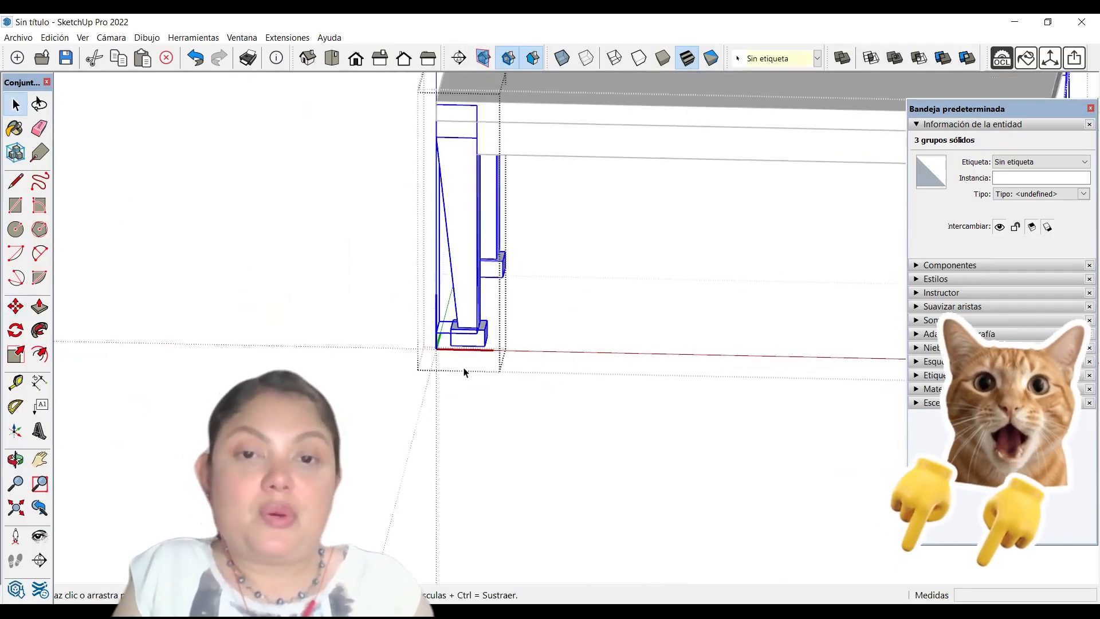
middle_drag(464, 371, 573, 366)
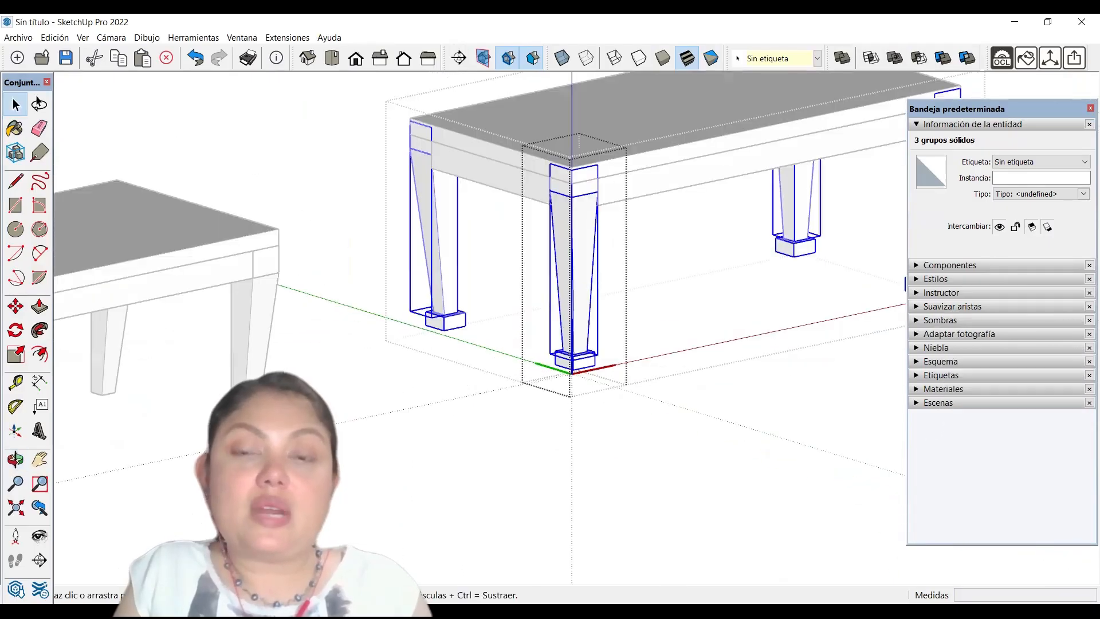
Leave the leg component and move the tabletop and both crosspiece groups 5 cm upward to align with the raised legs
scroll(312, 377, down, 3)
click(644, 152)
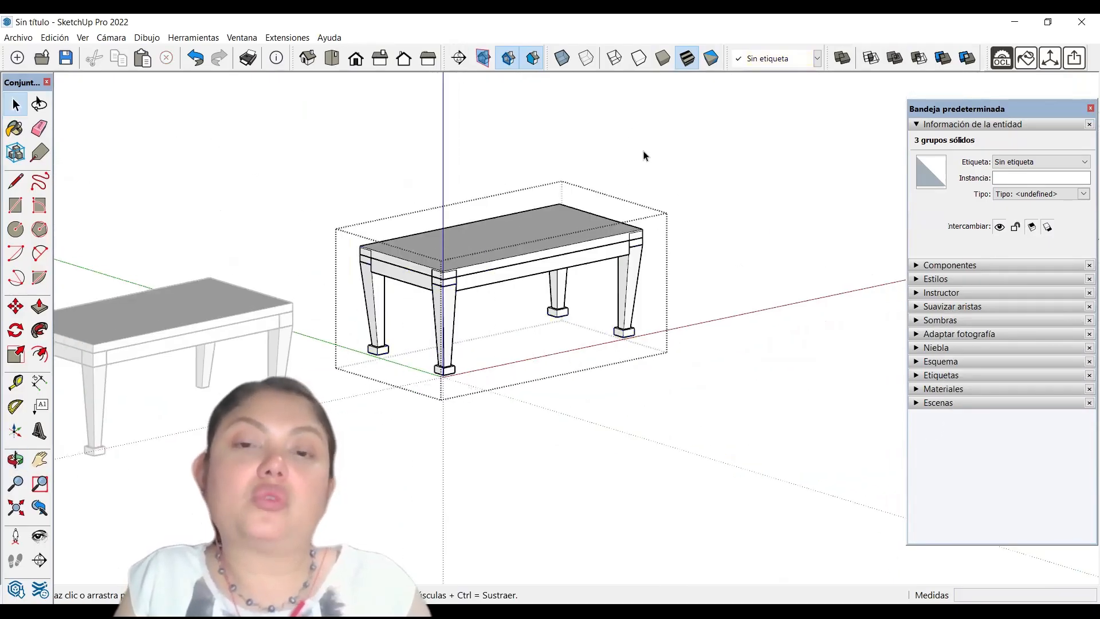
scroll(430, 282, up, 3)
shift+click(428, 283)
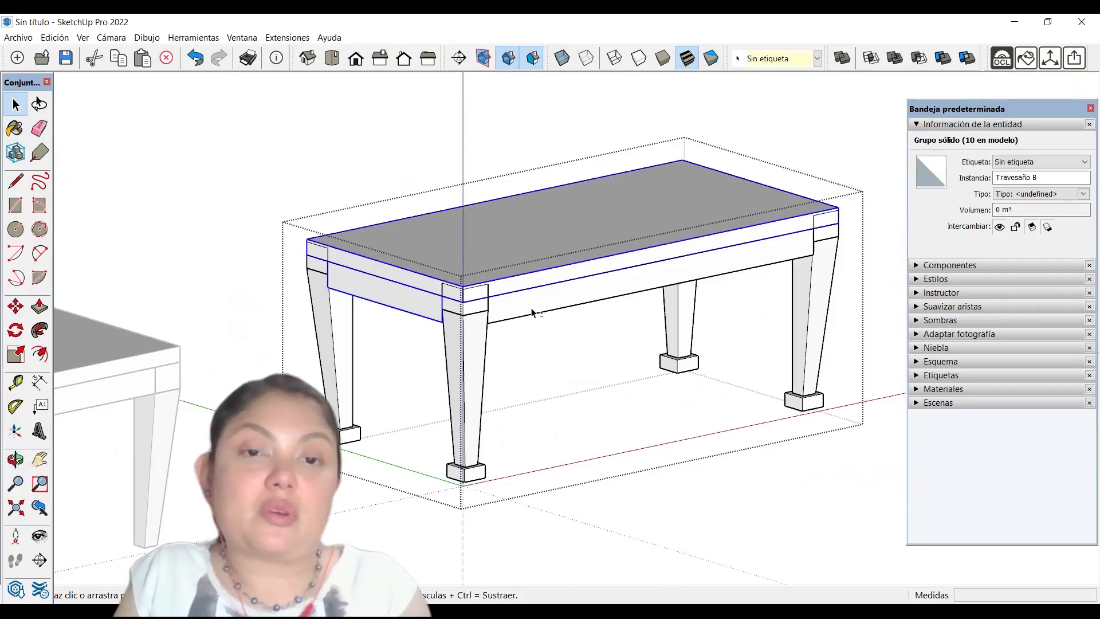
shift+click(531, 307)
key(m)
scroll(456, 304, up, 4)
click(472, 299)
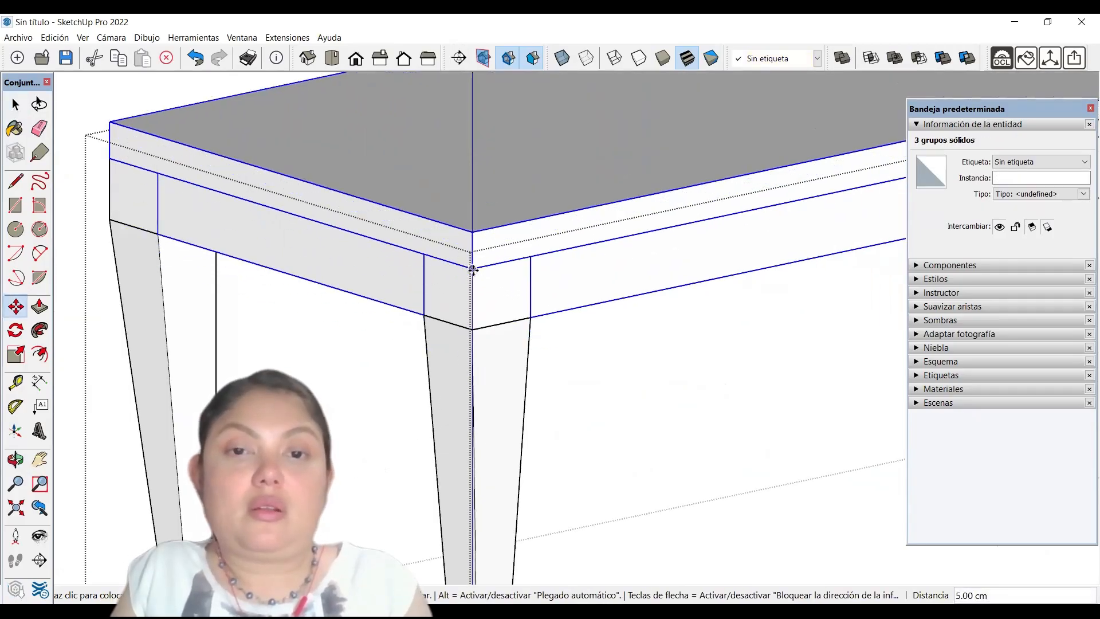
click(474, 271)
key(space)
scroll(462, 287, down, 6)
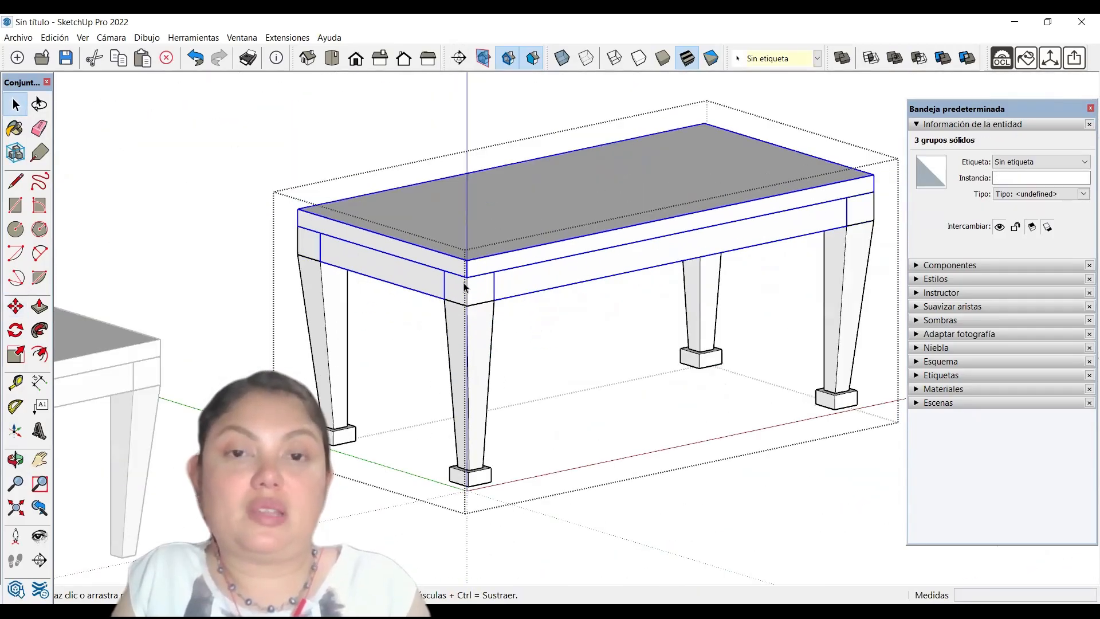
Convert the long front crosspiece group into a component with the definition name Travesaño A
scroll(595, 405, up, 2)
click(575, 321)
scroll(503, 262, up, 2)
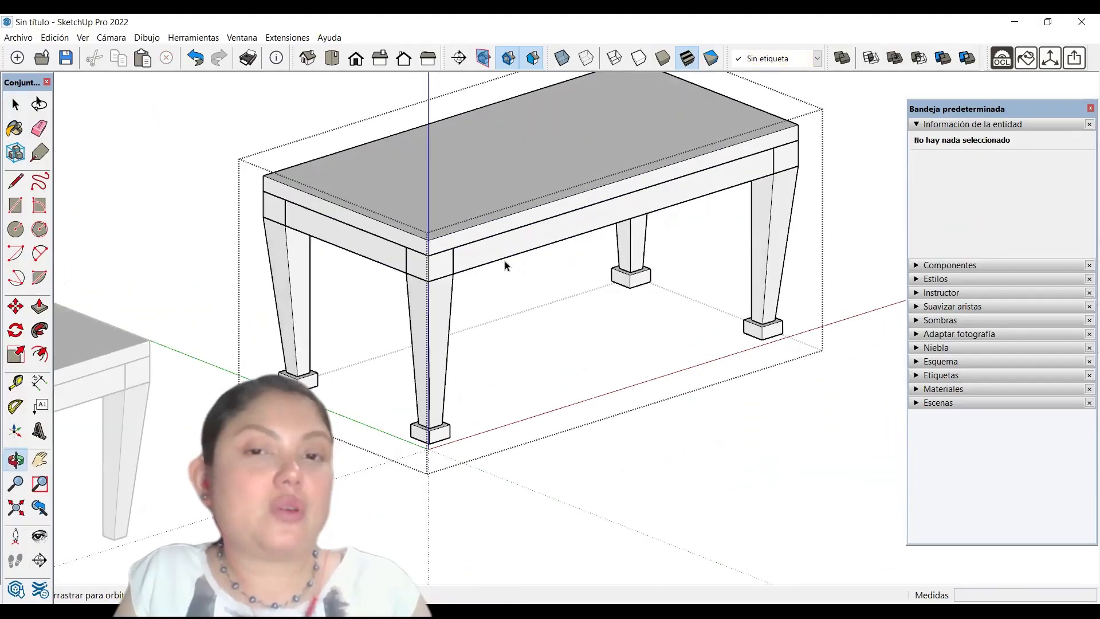
click(505, 251)
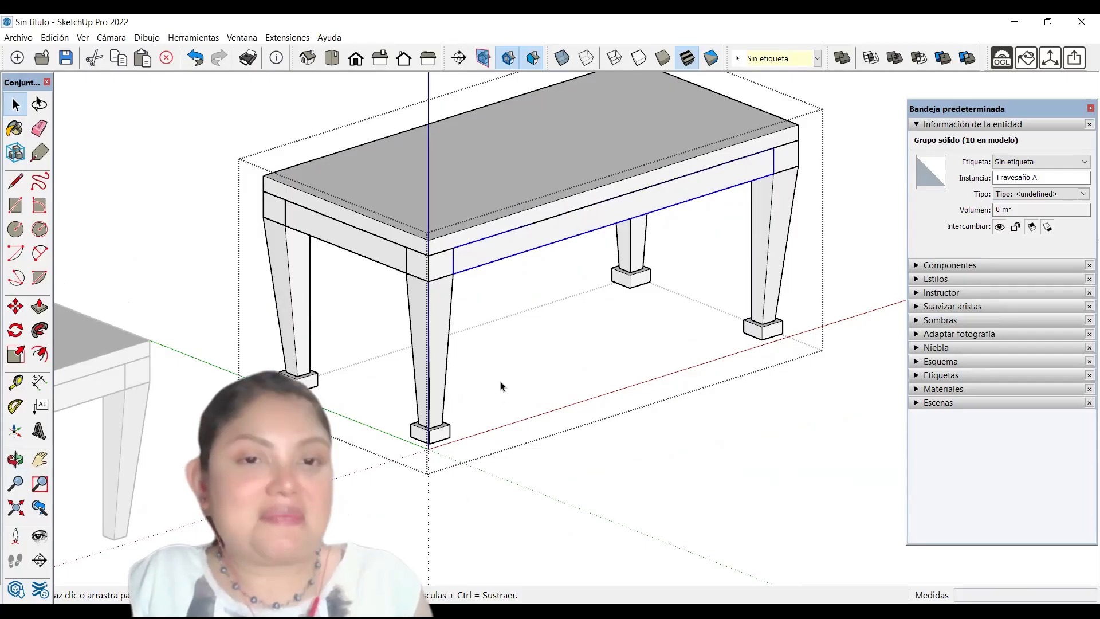
right_click(519, 248)
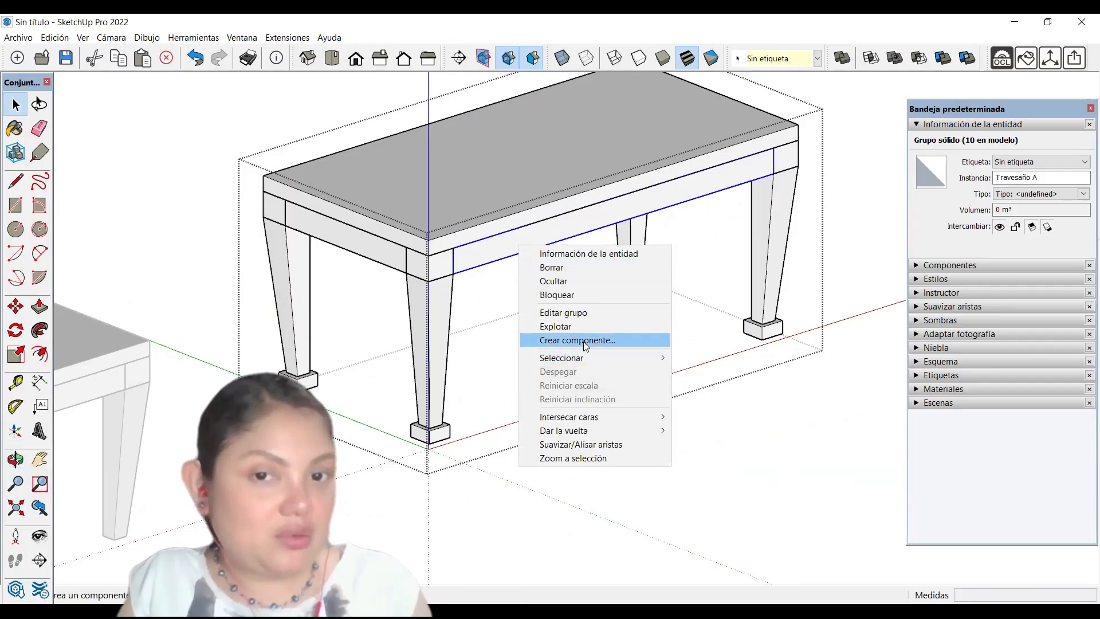
click(585, 342)
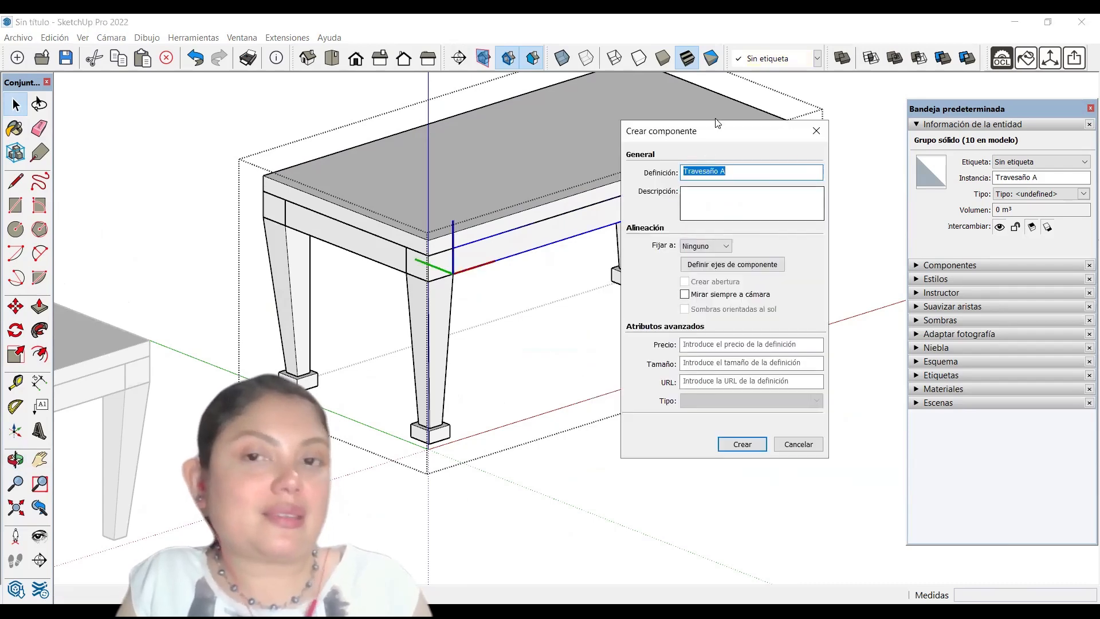
click(742, 444)
Copy the Travesaño A component to the table's opposite long side, fitting it between the upper leg blocks
scroll(410, 256, up, 2)
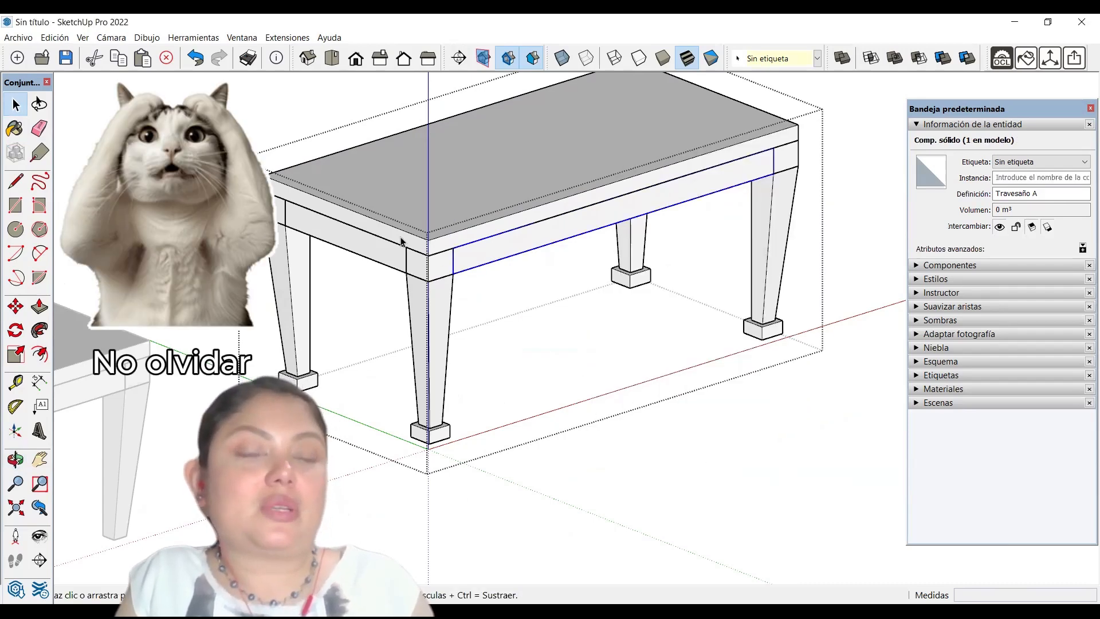
key(m)
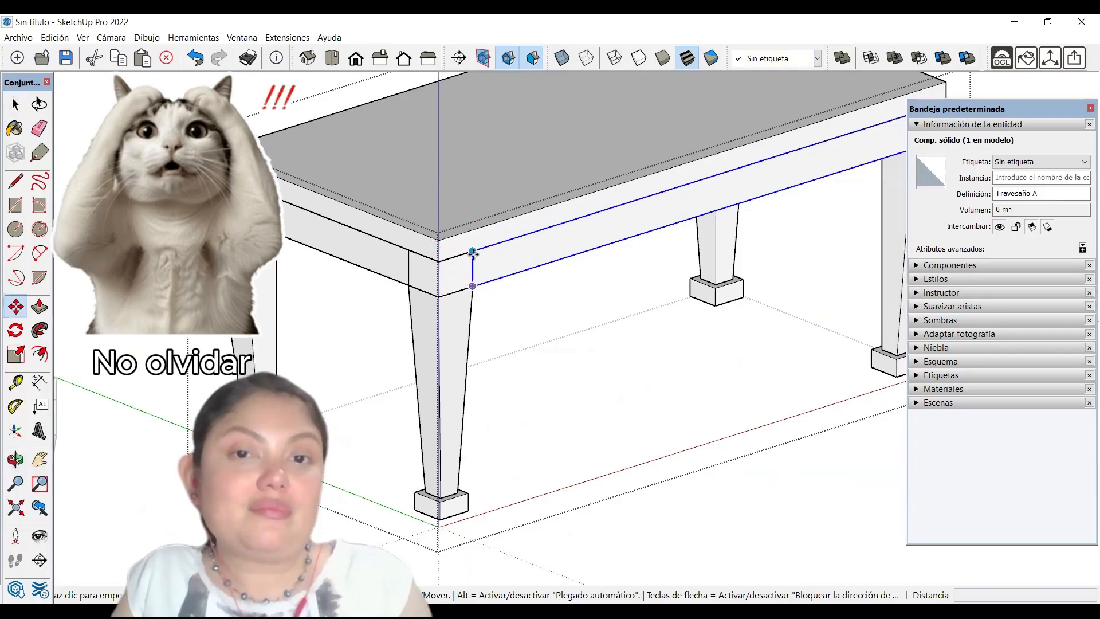
scroll(404, 256, down, 3)
middle_drag(555, 248, 800, 294)
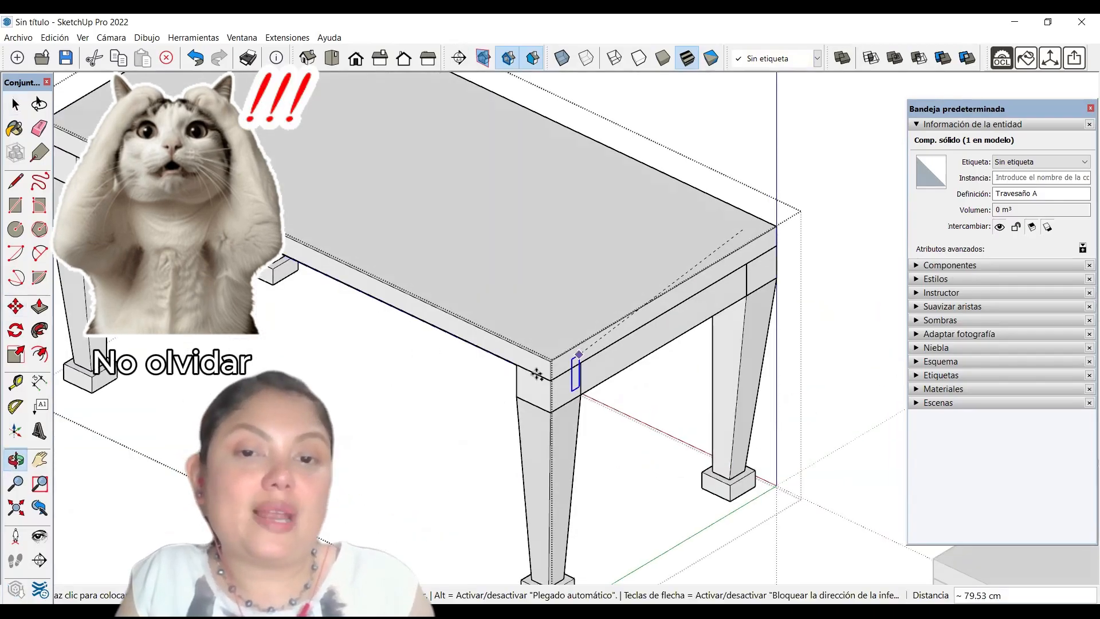
key(ctrl)
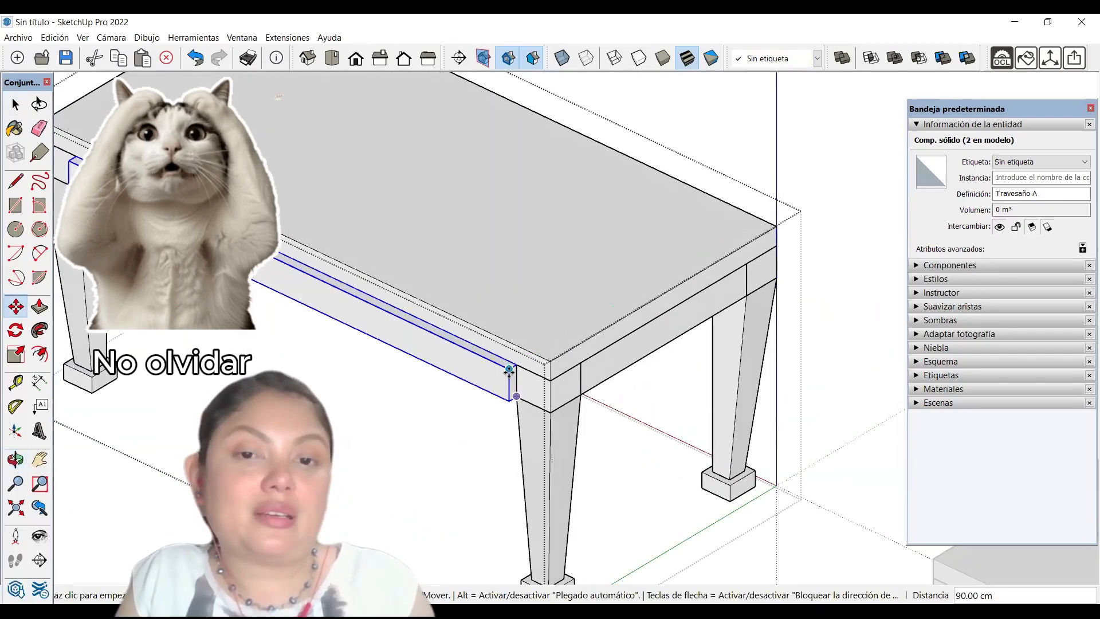
click(518, 361)
key(space)
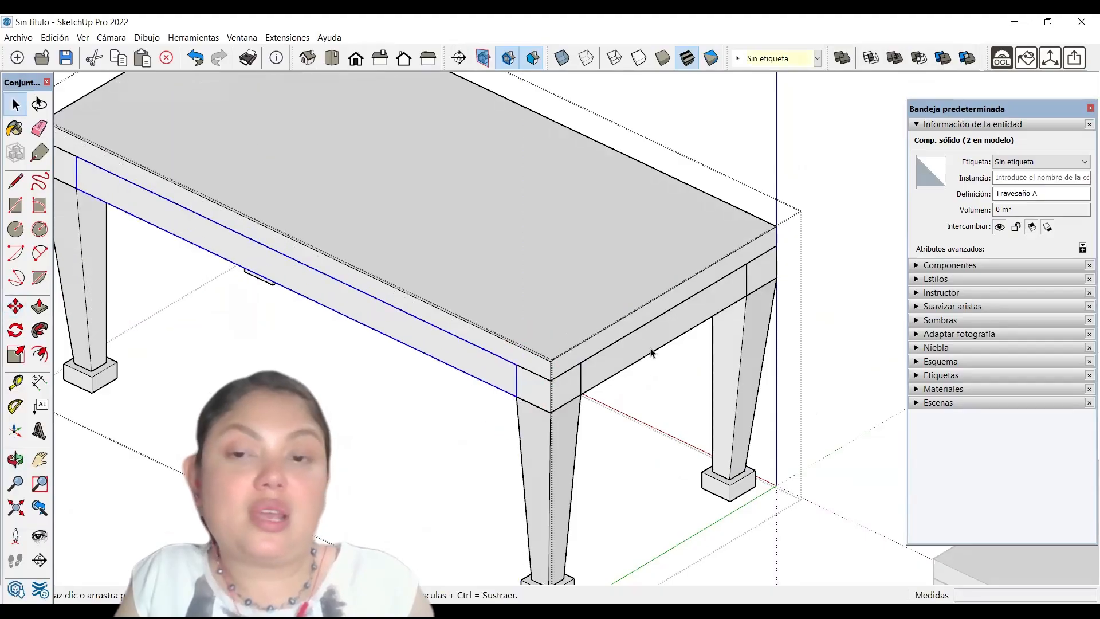
click(645, 352)
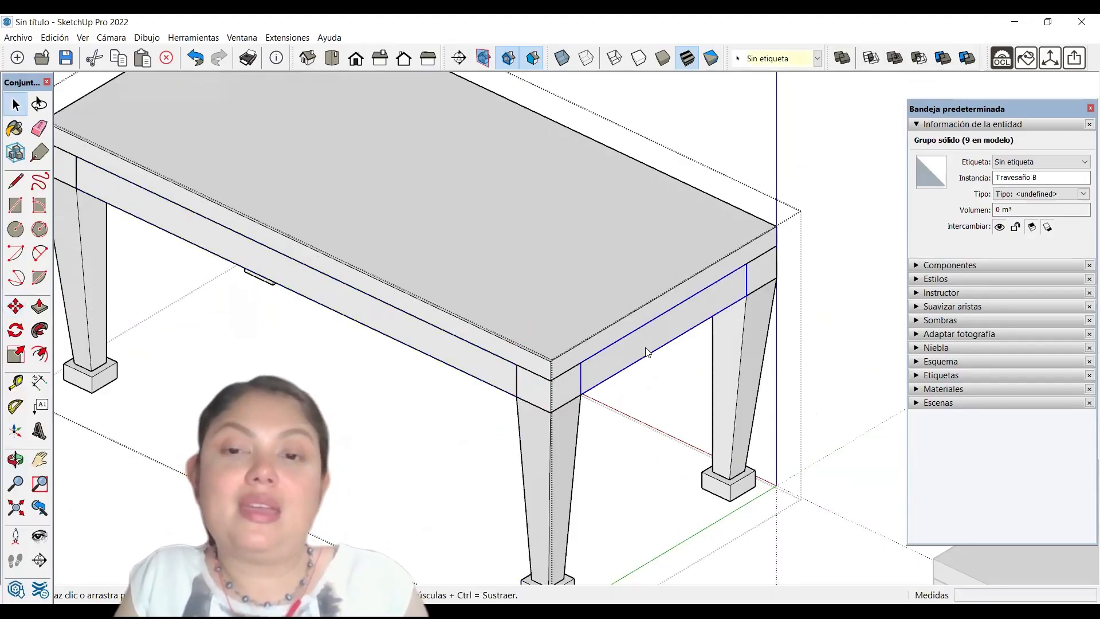
right_click(676, 424)
click(681, 431)
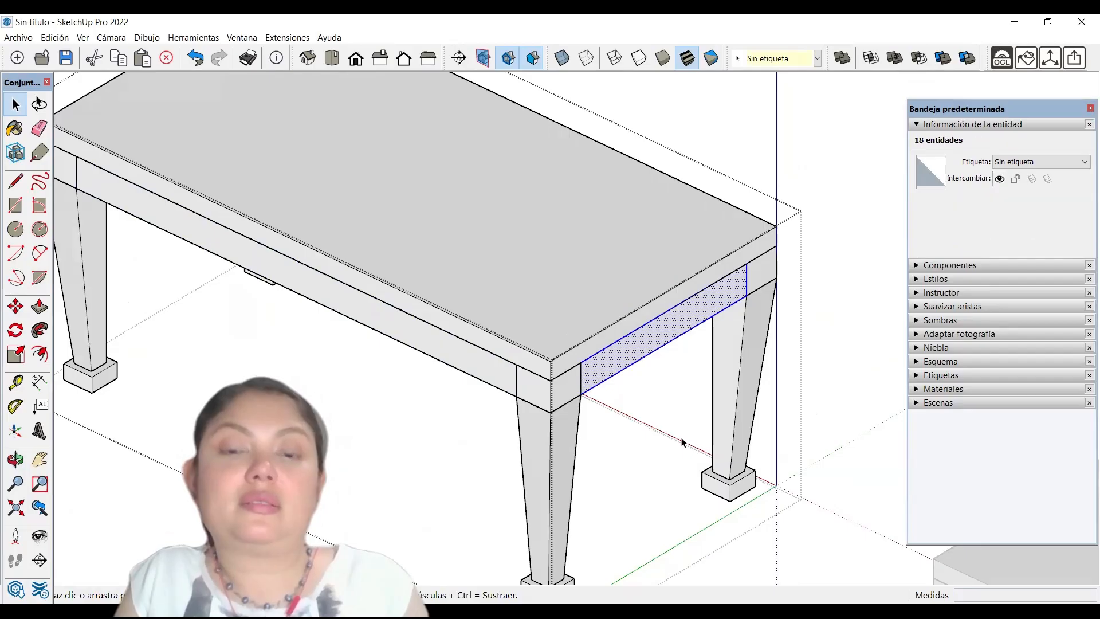
click(662, 351)
double_click(638, 341)
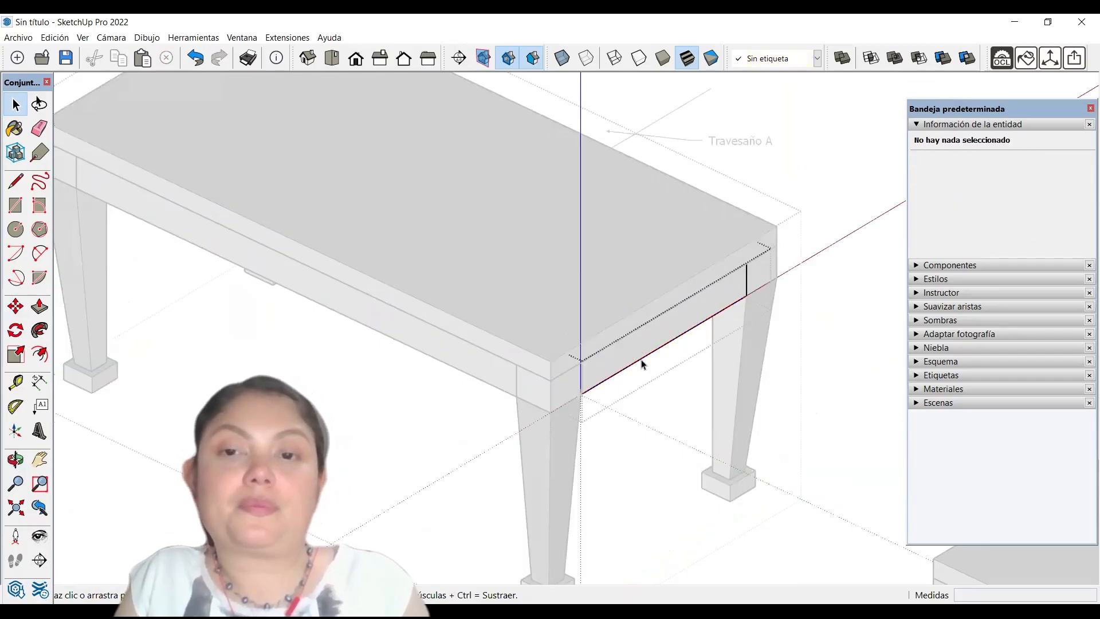
key(Escape)
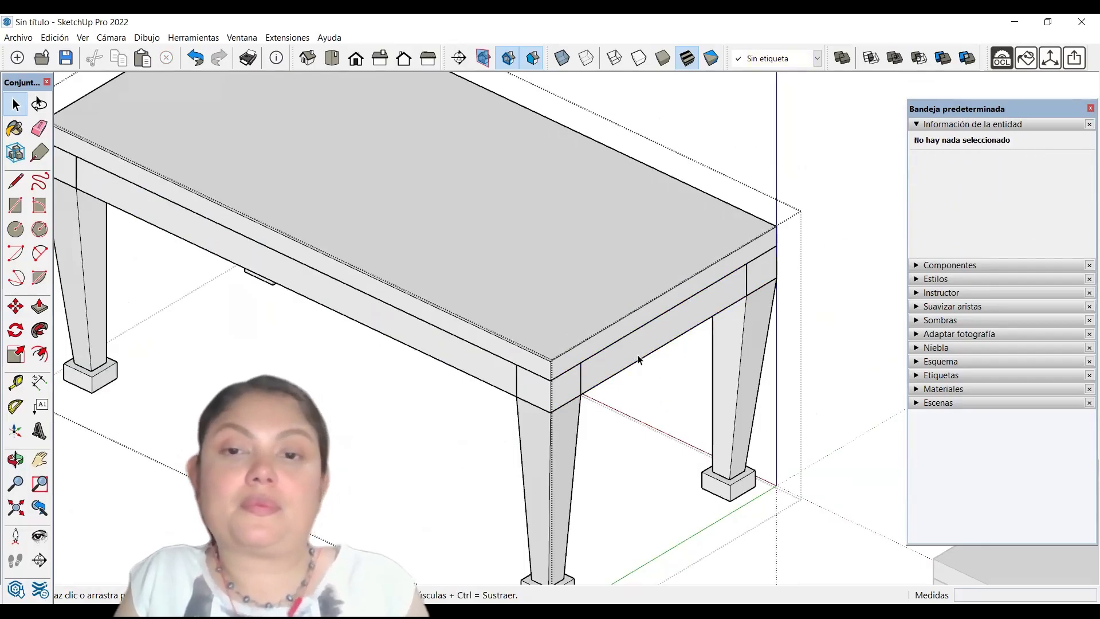
Convert the short end crosspiece group into a component with the definition name Travesaño B
click(638, 359)
right_click(638, 359)
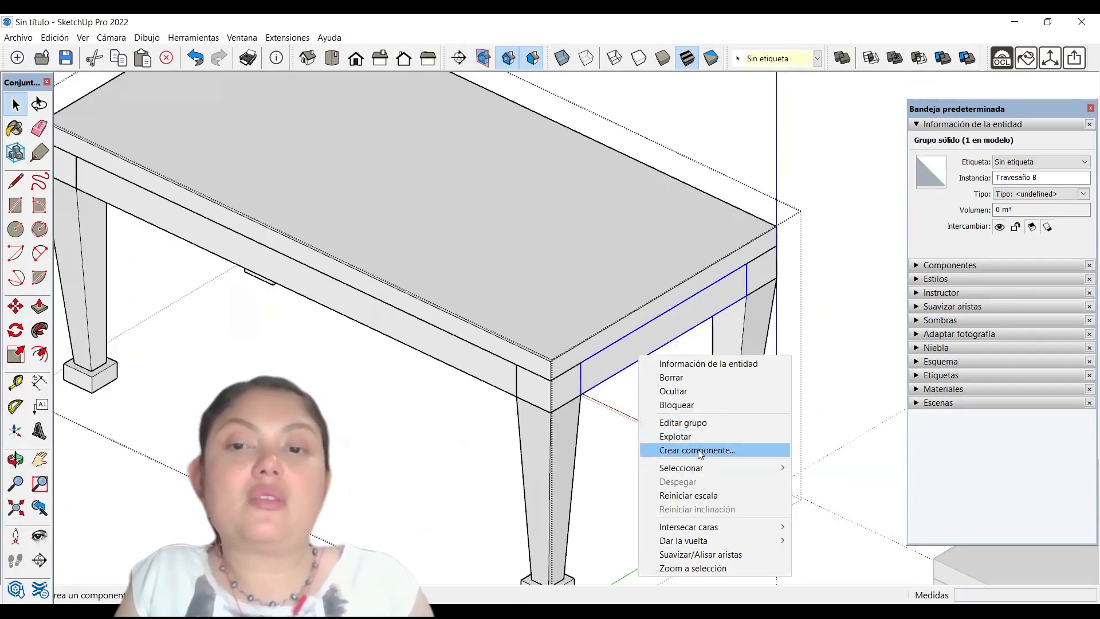
click(700, 450)
text(Travesaño B)
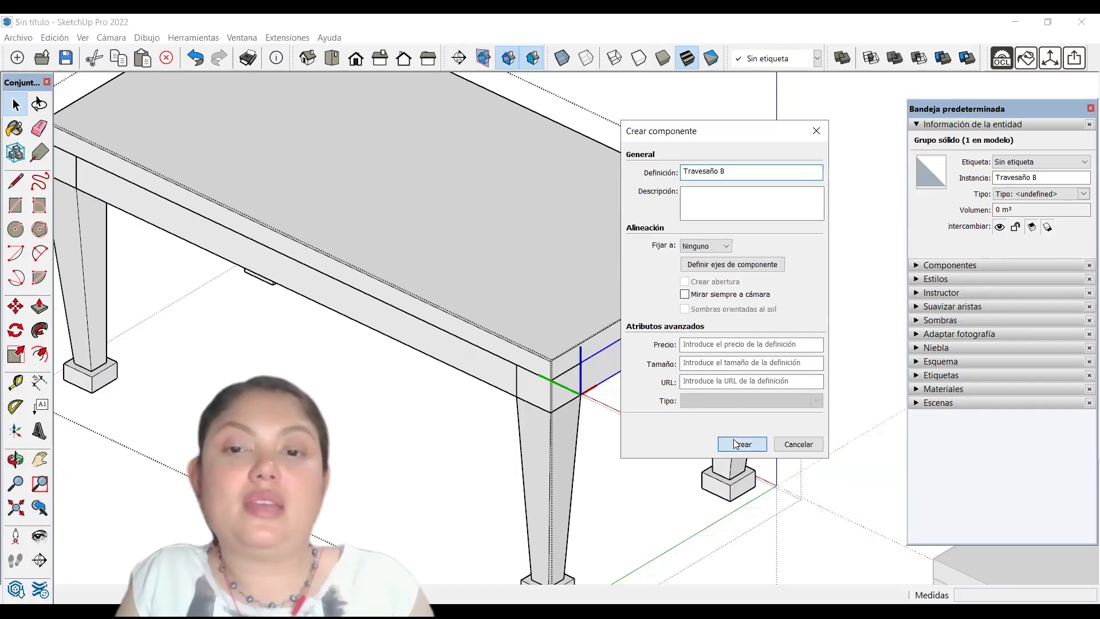
click(736, 445)
Copy the Travesaño B component to the table's opposite short end, fitting its upper corner against the leg block
scroll(690, 401, down, 1)
scroll(690, 401, down, 1)
key(m)
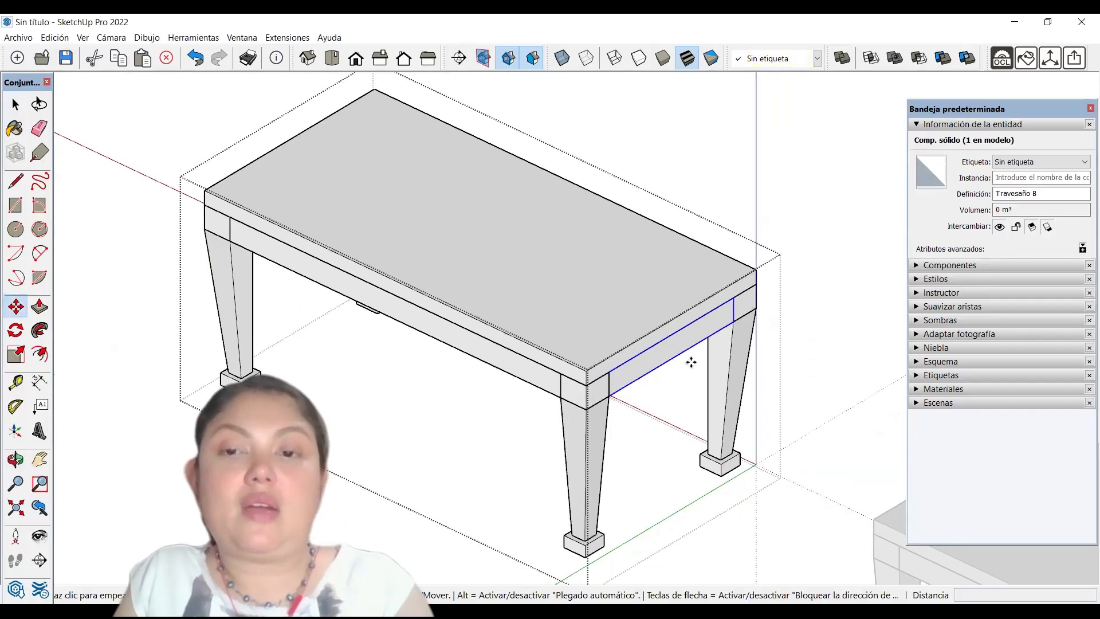
click(733, 297)
middle_drag(556, 286, 823, 260)
scroll(823, 260, down, 1)
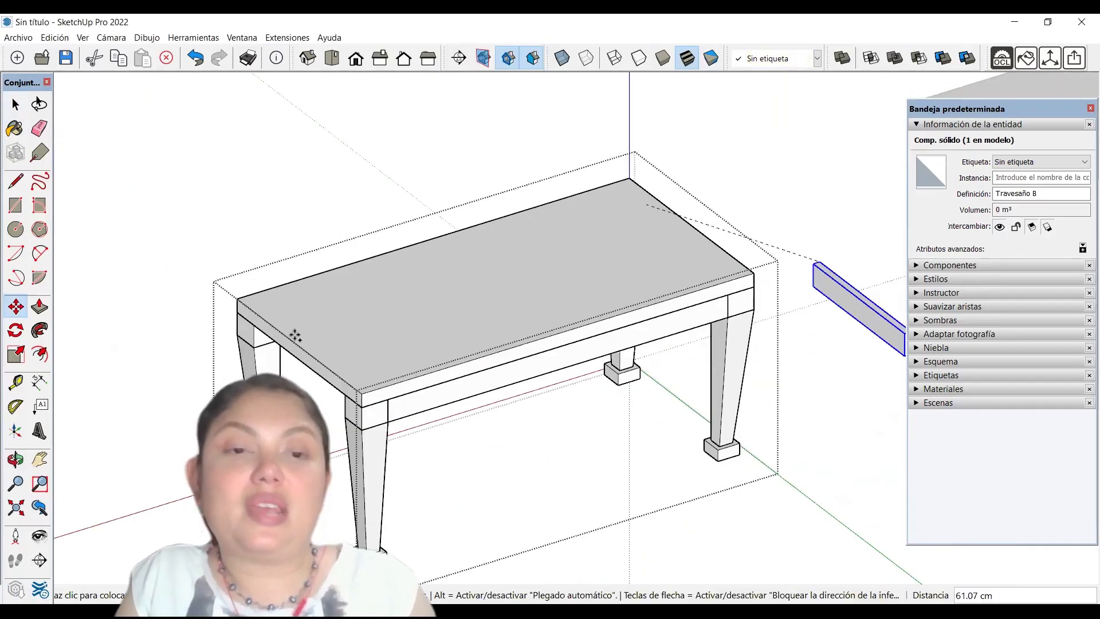
scroll(294, 337, up, 1)
click(252, 325)
scroll(247, 325, up, 1)
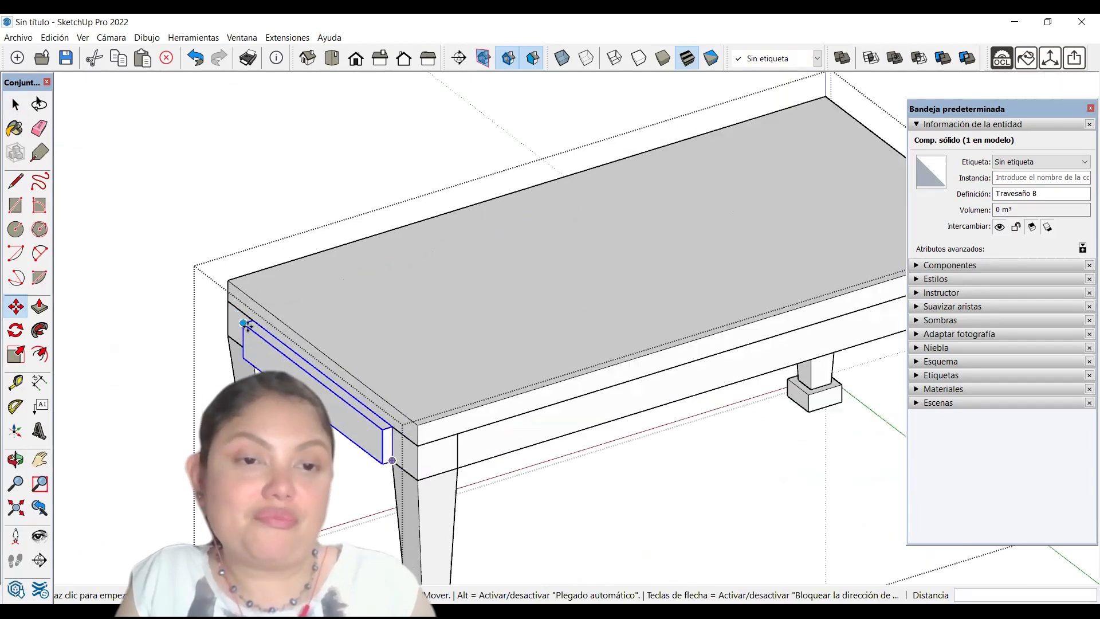
click(244, 324)
scroll(292, 287, down, 2)
key(space)
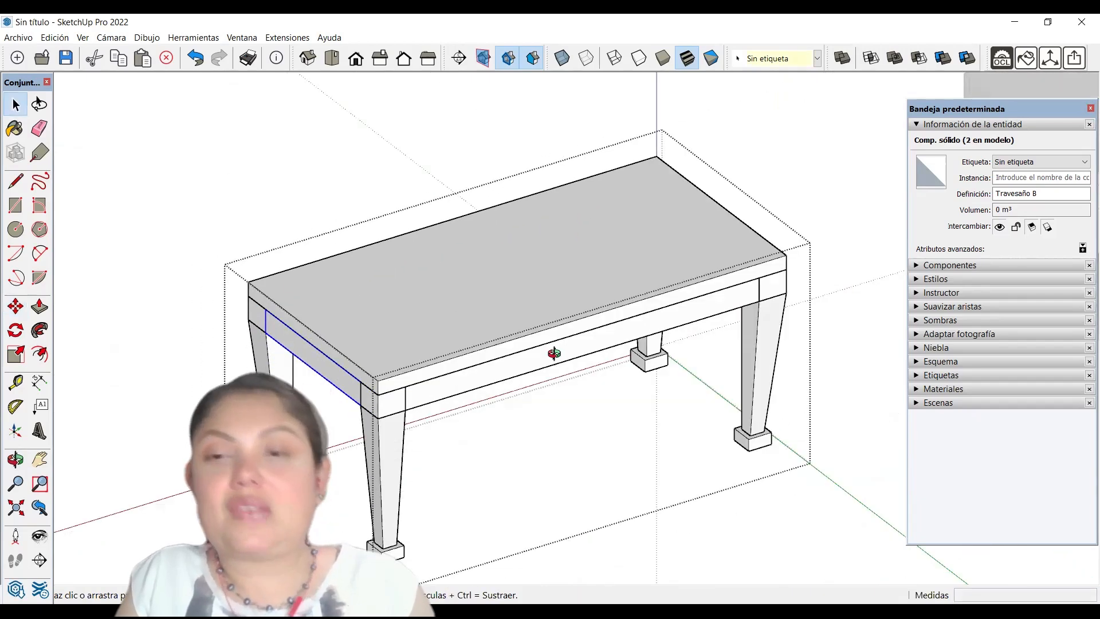
Open a long crosspiece component for editing and offset its large side face's outline 2 cm inward
middle_drag(554, 353, 581, 182)
scroll(581, 243, up, 2)
middle_drag(369, 284, 586, 260)
scroll(484, 272, up, 2)
scroll(482, 243, up, 2)
scroll(480, 244, down, 2)
scroll(409, 292, down, 2)
middle_drag(659, 272, 587, 352)
scroll(565, 366, up, 4)
click(646, 400)
scroll(653, 404, up, 4)
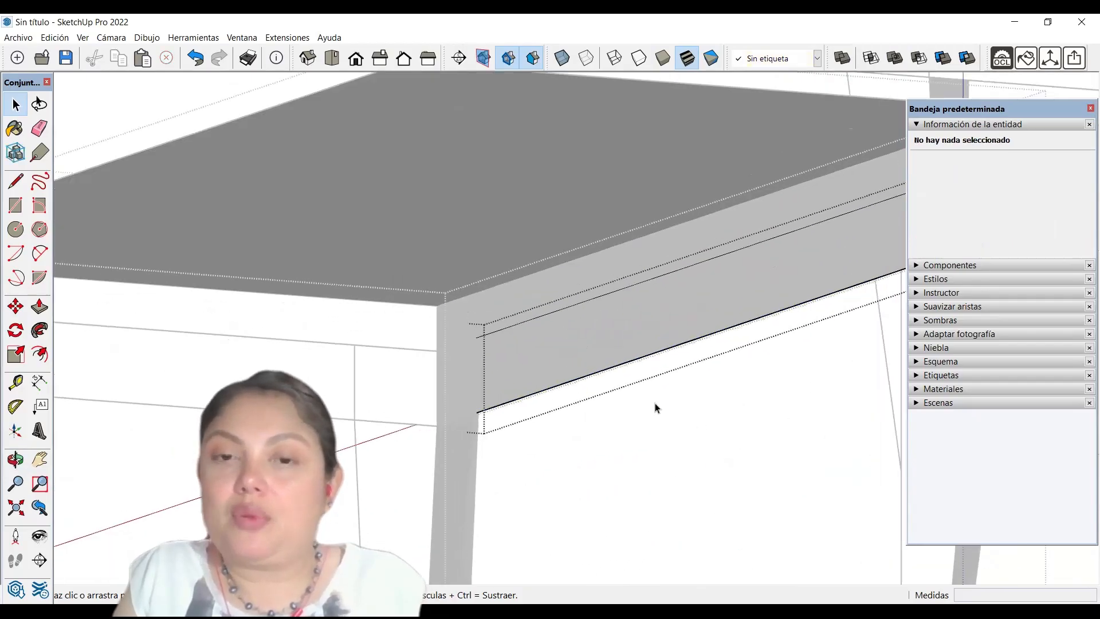
click(44, 355)
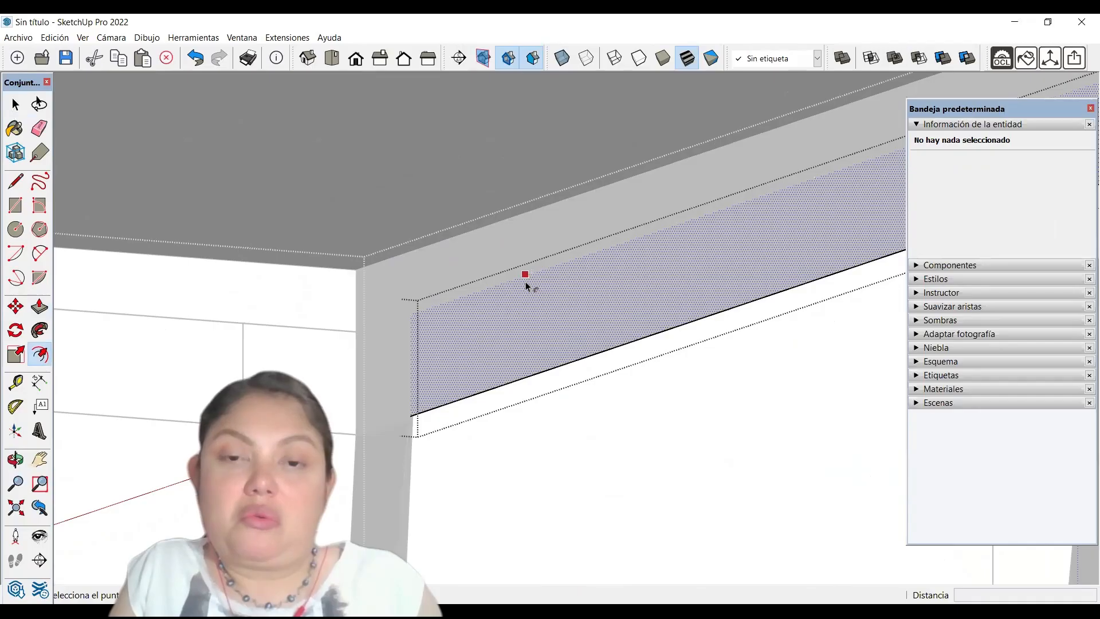
click(524, 281)
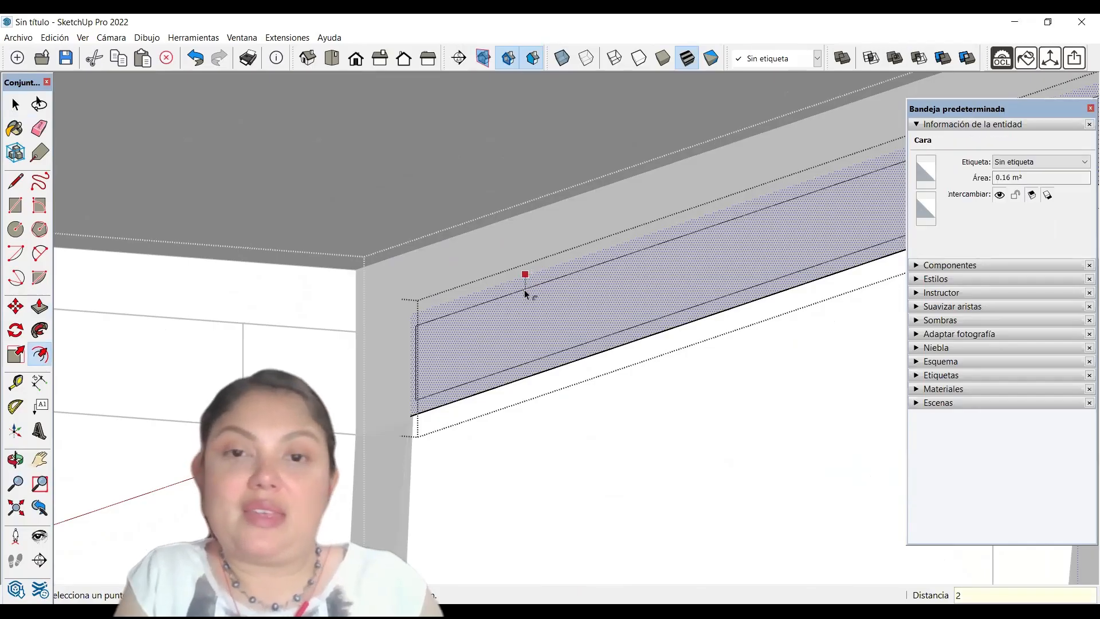
click(524, 289)
key(space)
Push/Pull the inset rectangular face of the long crosspiece to give the panel depth
scroll(445, 352, up, 2)
scroll(446, 349, up, 1)
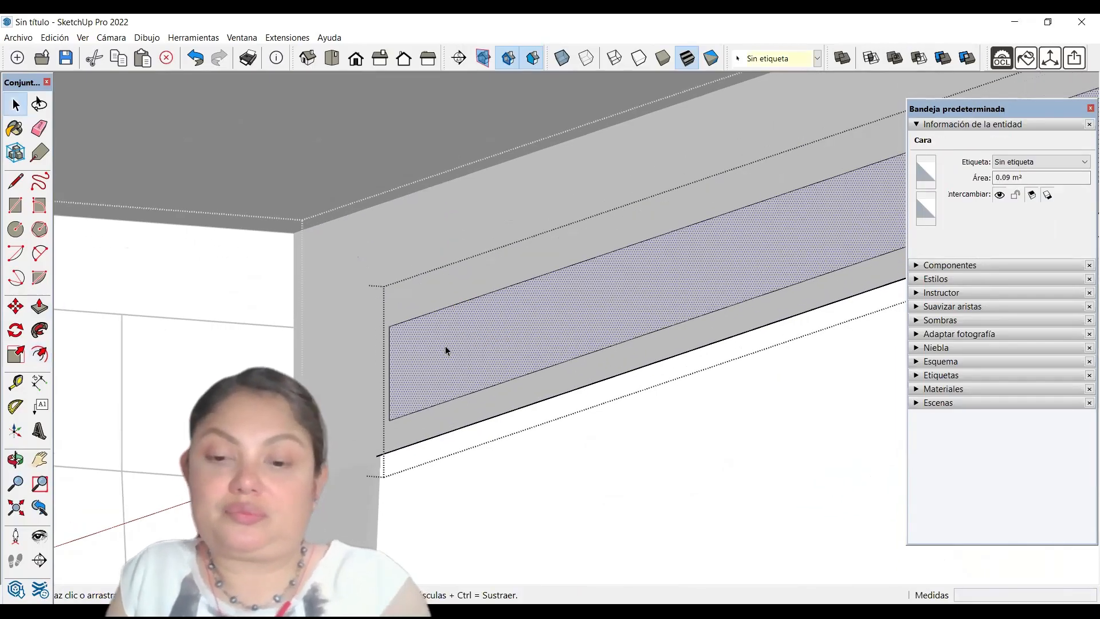
key(p)
scroll(448, 346, up, 1)
click(448, 346)
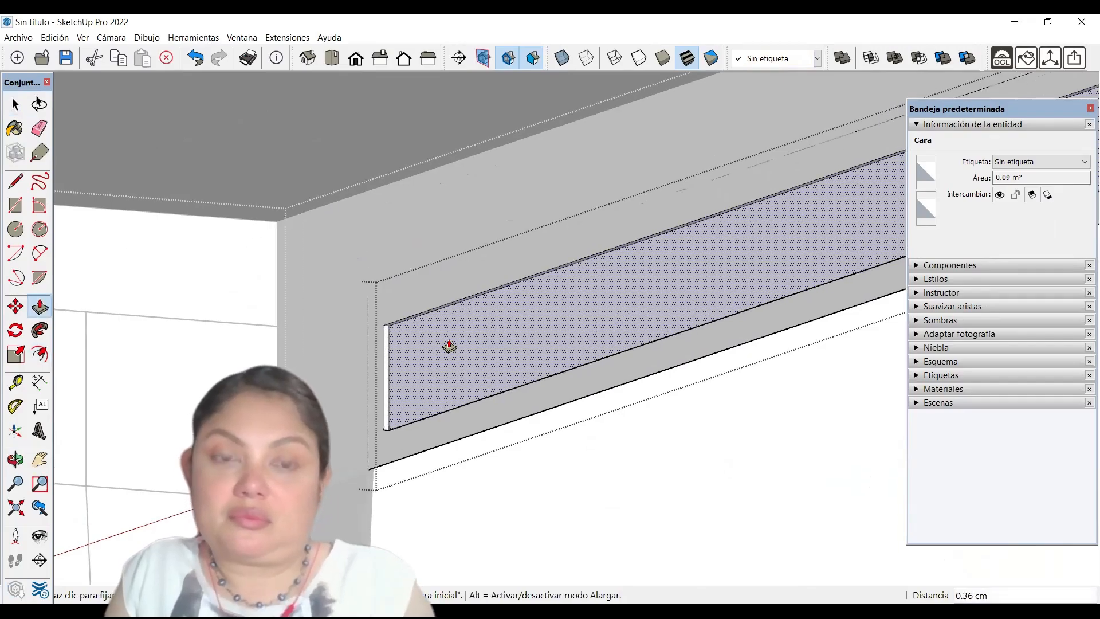
Extrude the inset panel face on the long apron 2 cm outward with Push/Pull and close the component
key(Return)
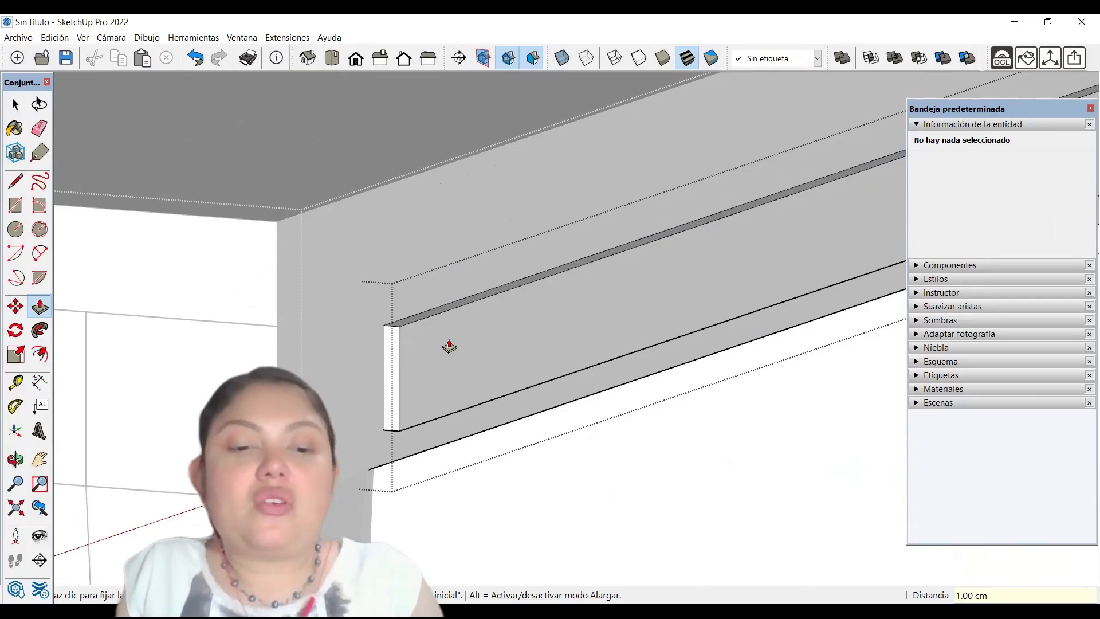
key(ctrl+z)
click(440, 338)
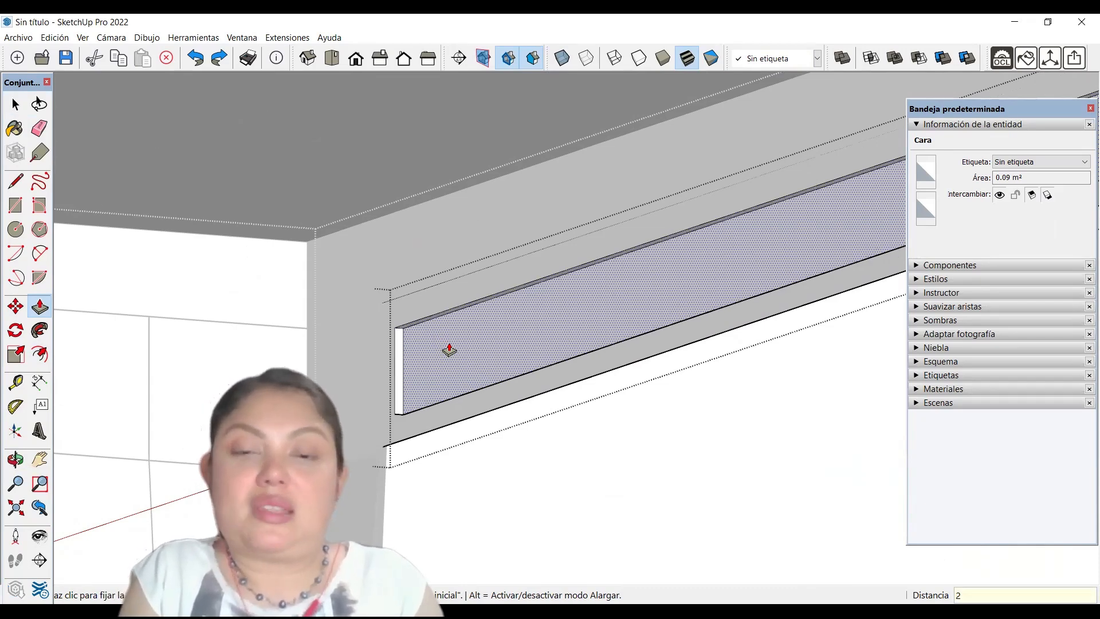
key(Return)
middle_drag(554, 304, 454, 208)
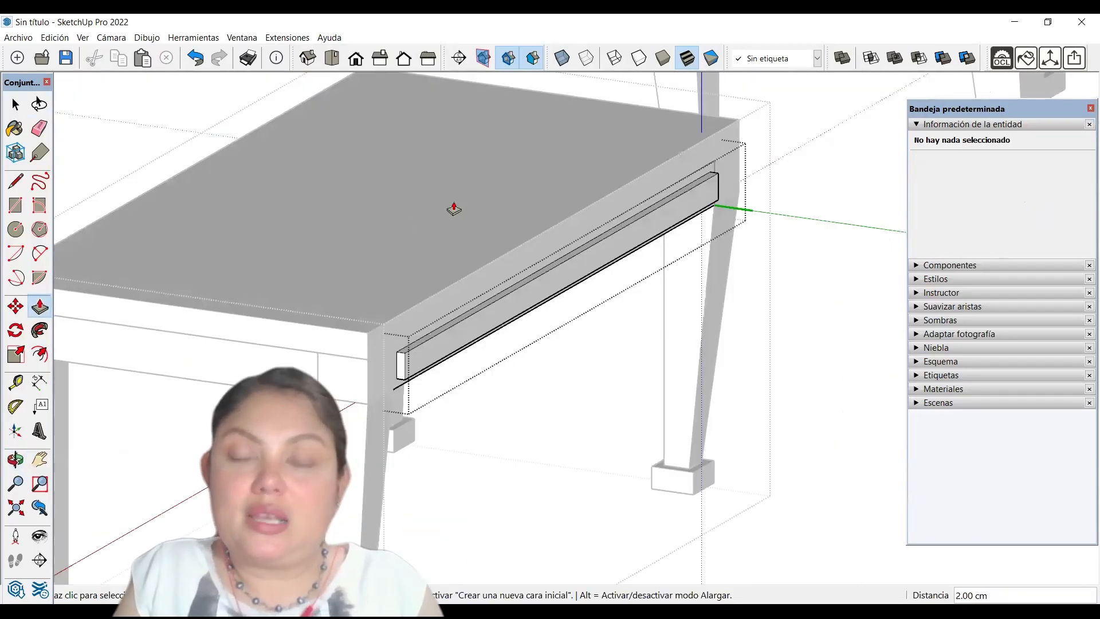
key(space)
click(694, 329)
Flip the opposite long apron along the component's green axis so its raised panel faces outward
scroll(629, 362, down, 3)
middle_drag(626, 364, 260, 297)
scroll(304, 228, down, 2)
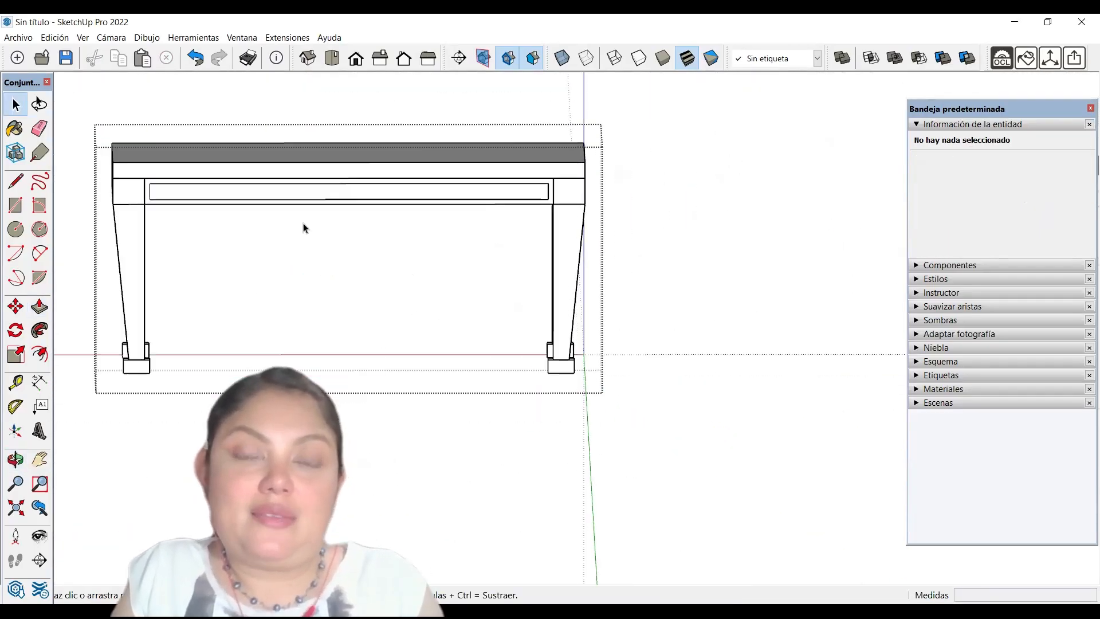
middle_drag(304, 228, 441, 95)
scroll(430, 146, up, 5)
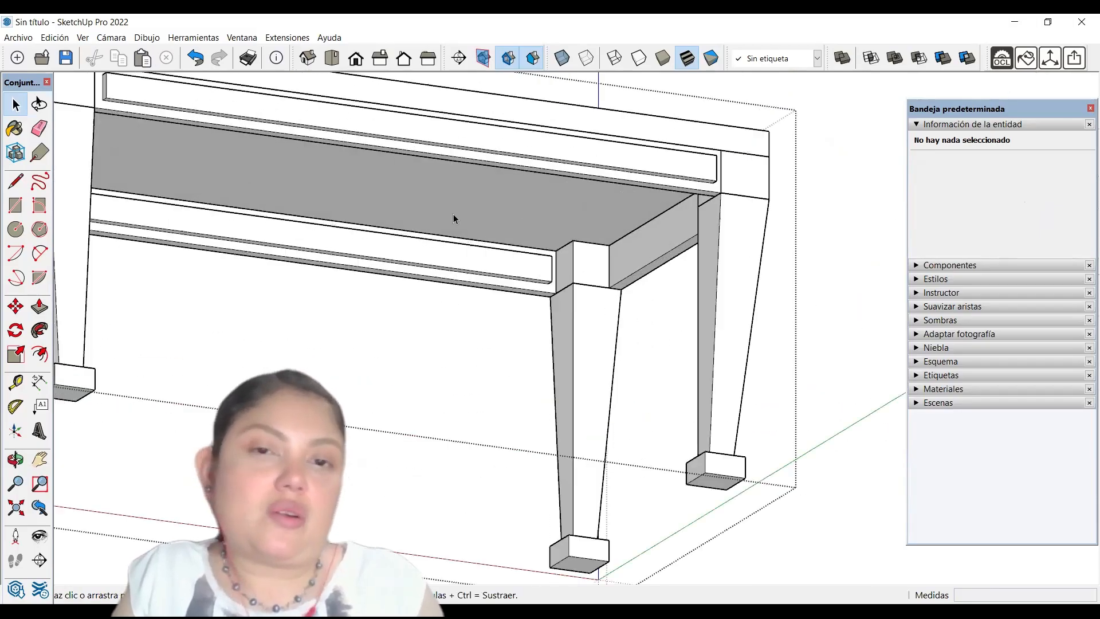
scroll(469, 257, down, 2)
click(449, 247)
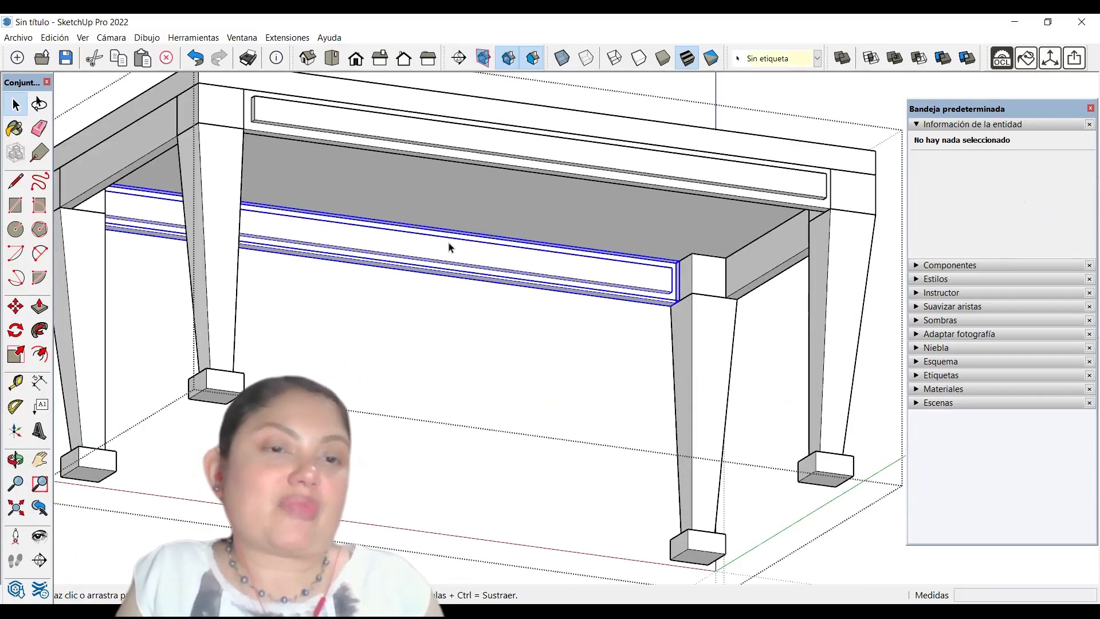
scroll(642, 256, up, 3)
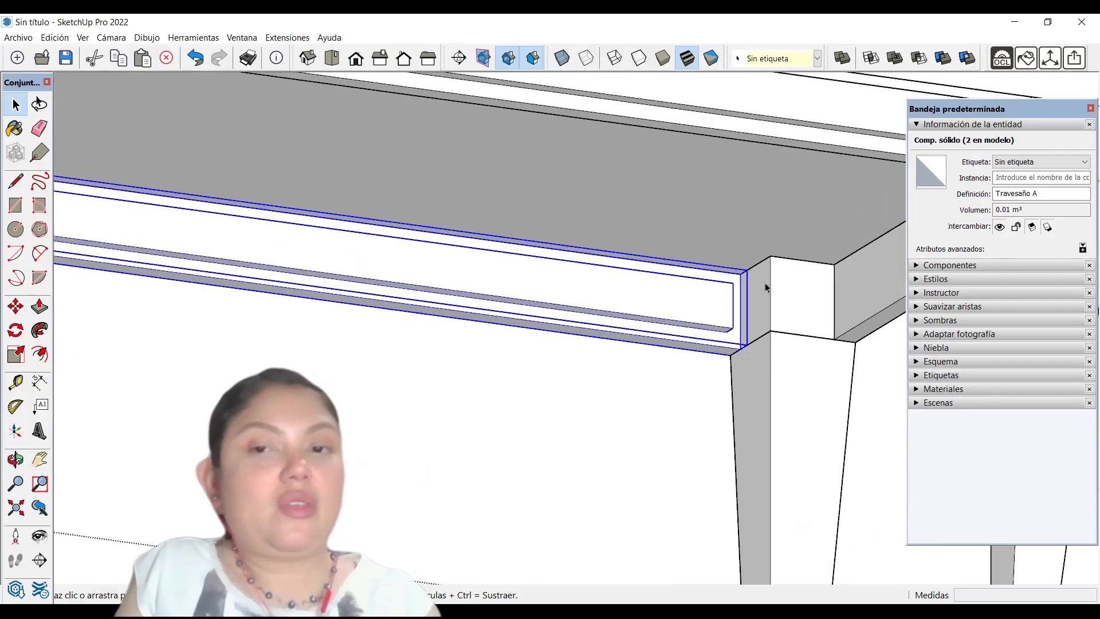
scroll(764, 283, down, 4)
middle_drag(263, 220, 1023, 481)
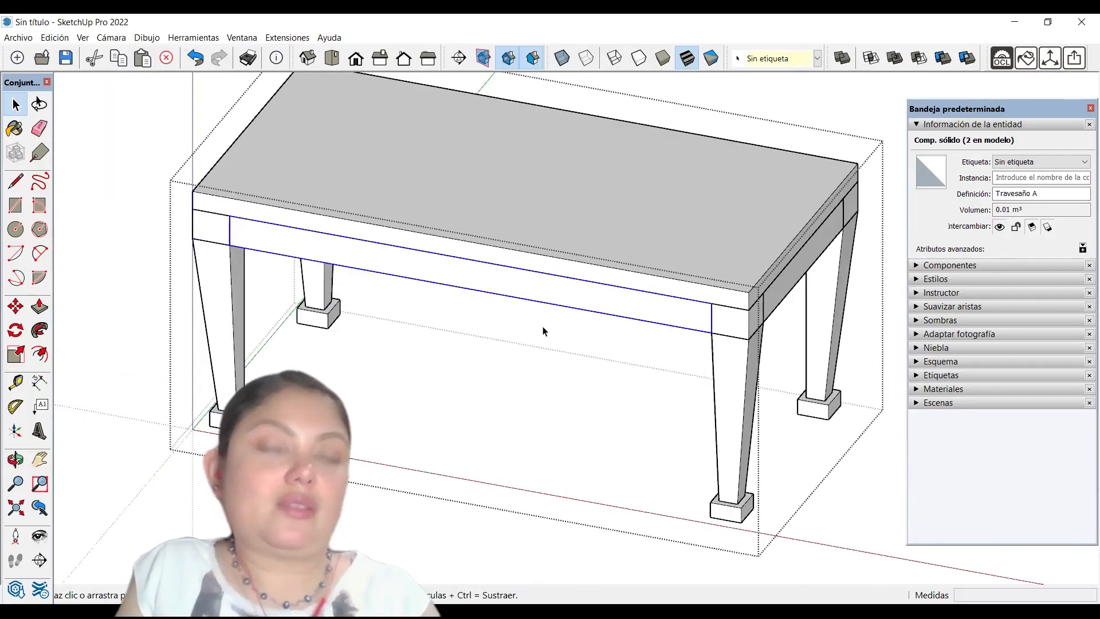
scroll(541, 285, up, 1)
right_click(412, 252)
mouse_move(495, 511)
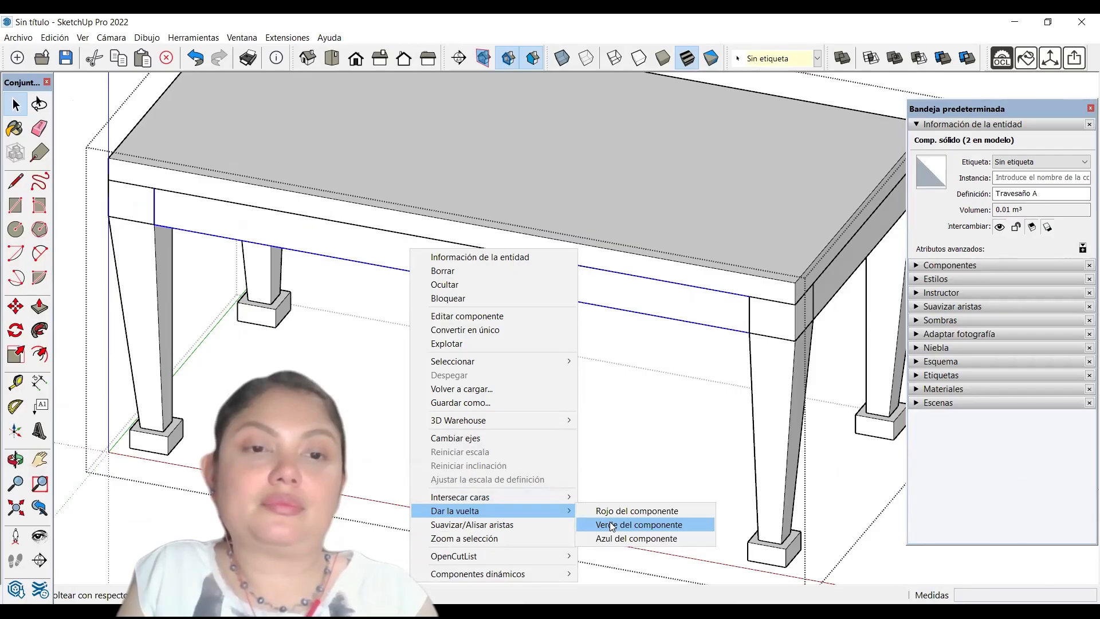
click(610, 524)
Examine how the flipped apron sits against the leg and tabletop, and close the table group
scroll(149, 192, up, 3)
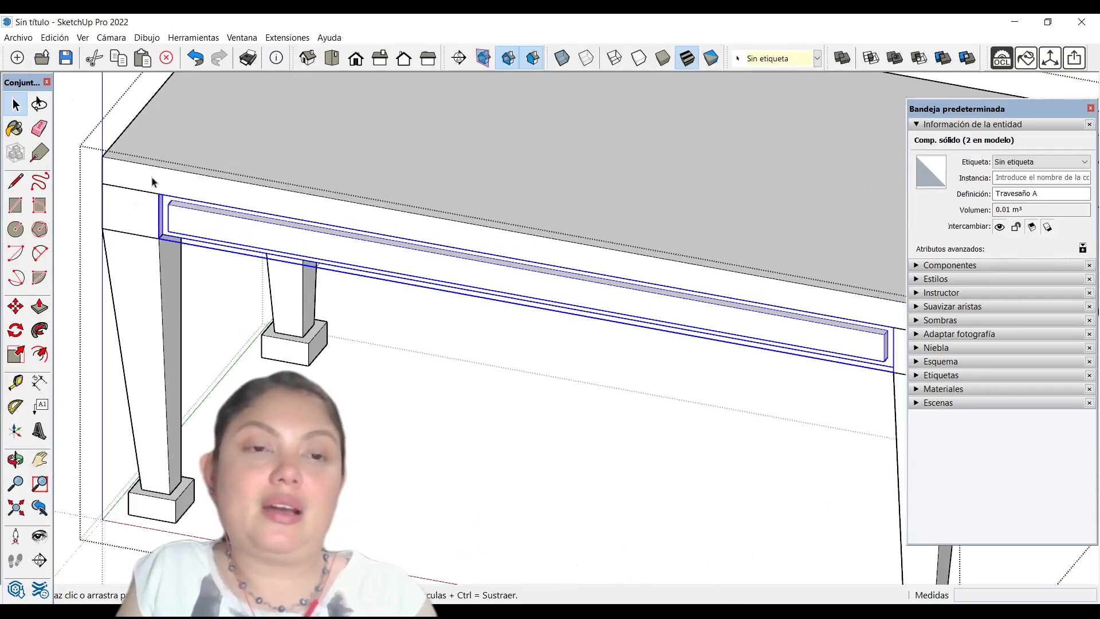
middle_drag(152, 183, 40, 38)
scroll(583, 344, down, 4)
scroll(289, 157, up, 3)
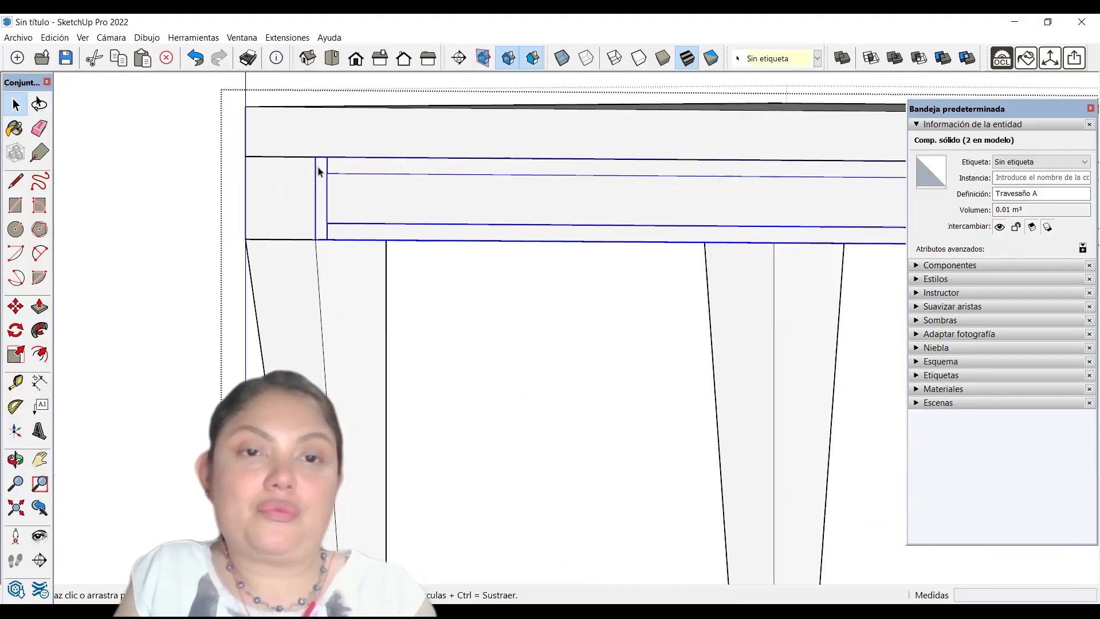
middle_drag(319, 172, 424, 281)
scroll(427, 302, down, 1)
scroll(341, 226, down, 1)
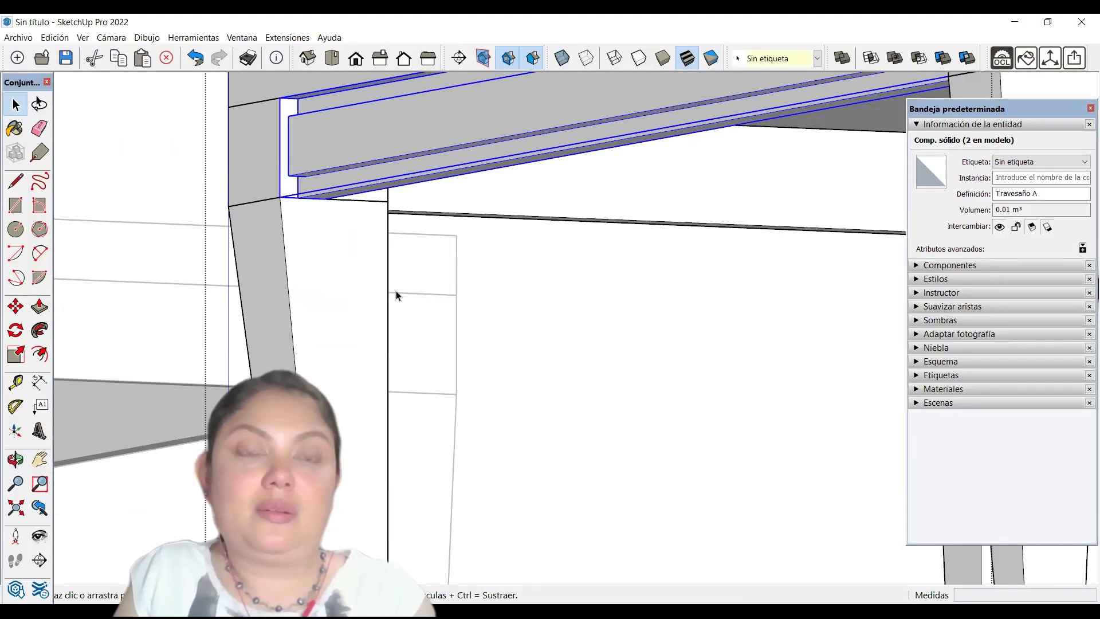
scroll(328, 117, up, 1)
key(m)
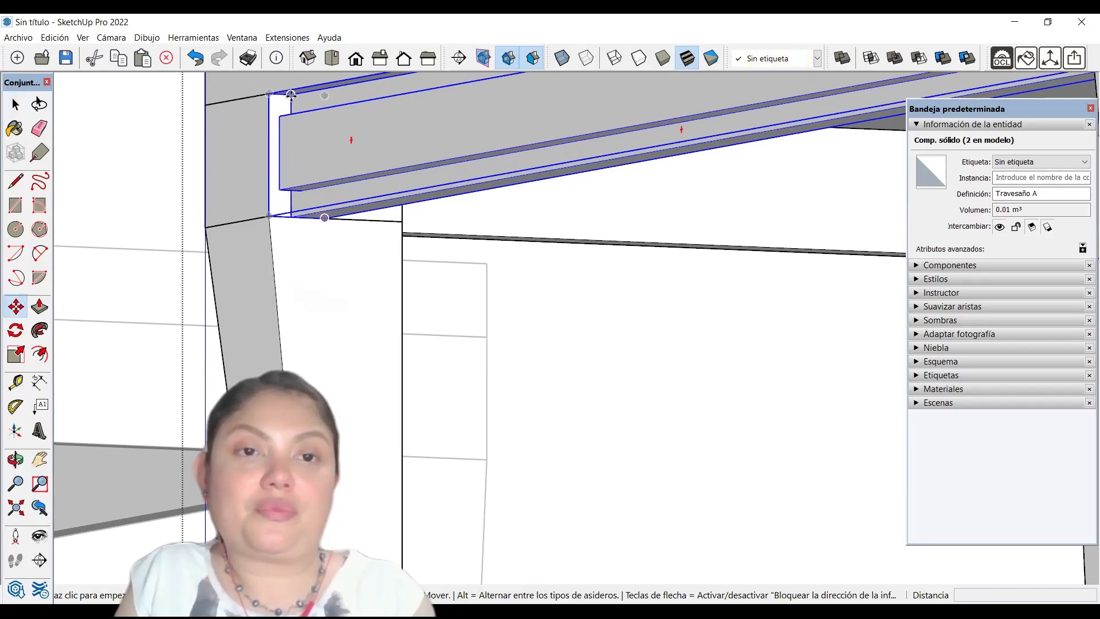
key(space)
scroll(432, 359, down, 2)
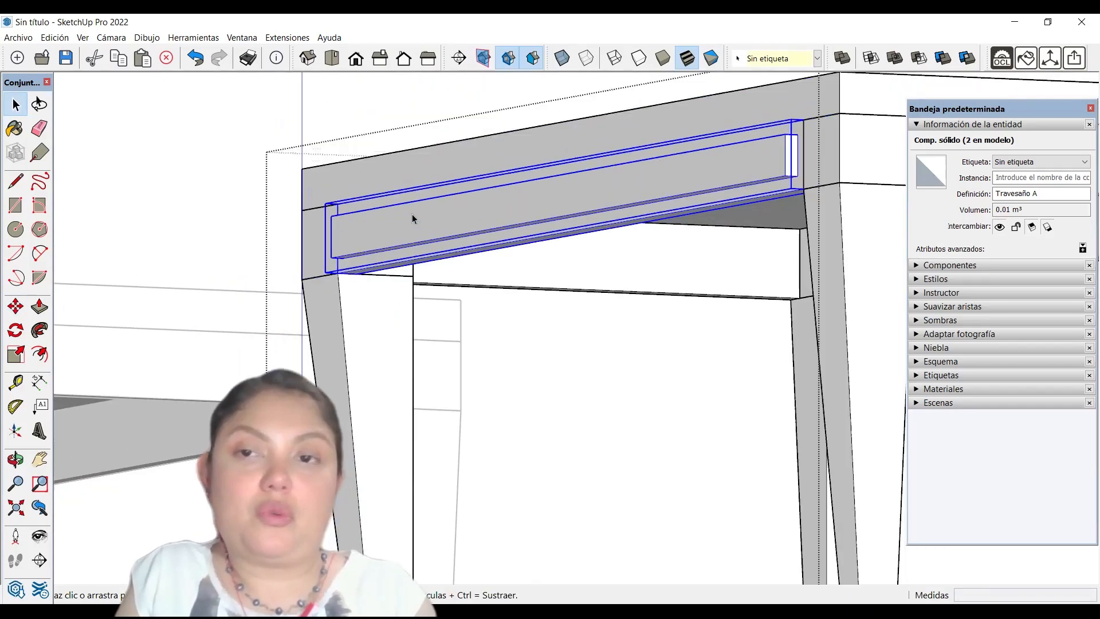
middle_drag(412, 216, 625, 314)
scroll(422, 211, down, 5)
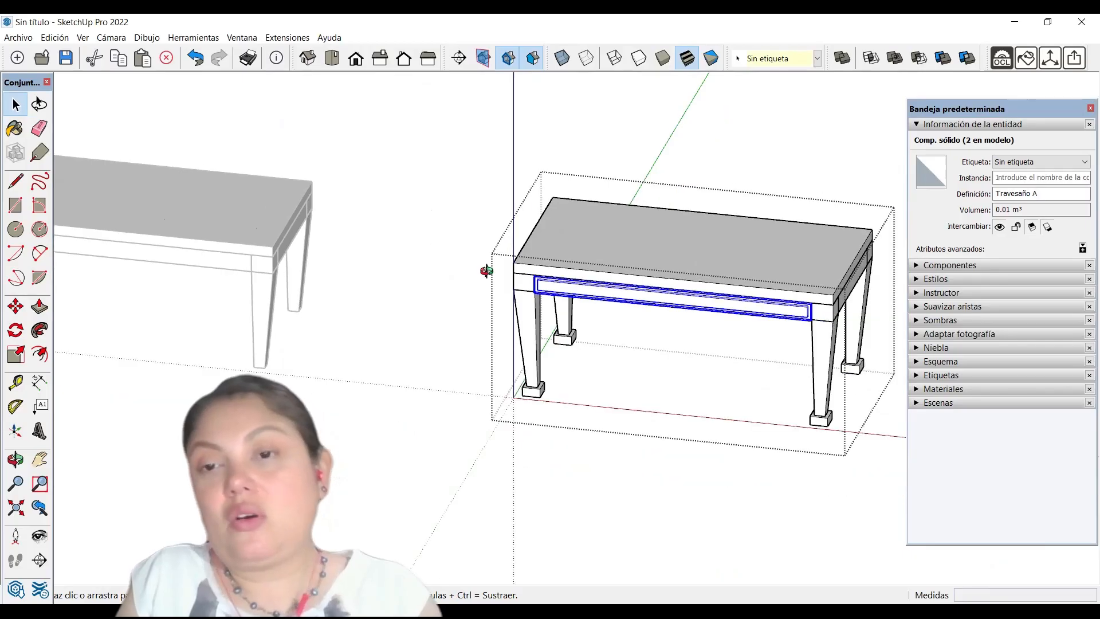
middle_drag(487, 270, 717, 349)
click(819, 198)
middle_drag(814, 201, 939, 229)
middle_drag(534, 222, 3, 315)
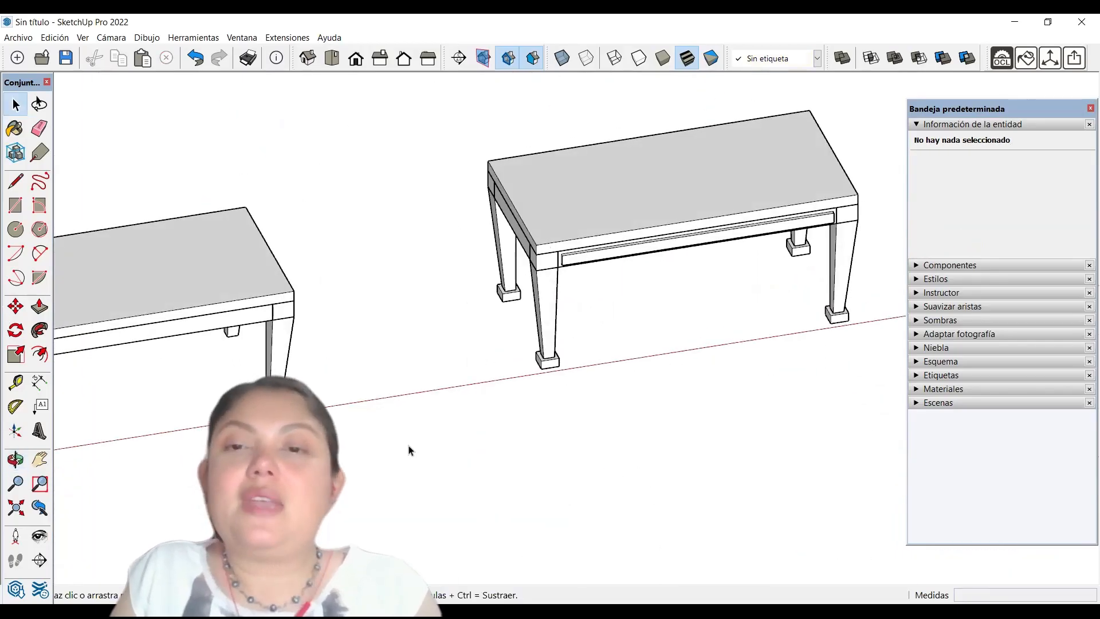
Open the mesa group for editing and select the cubierta tabletop group inside it
scroll(410, 449, down, 2)
scroll(516, 270, up, 3)
click(550, 289)
scroll(530, 263, up, 4)
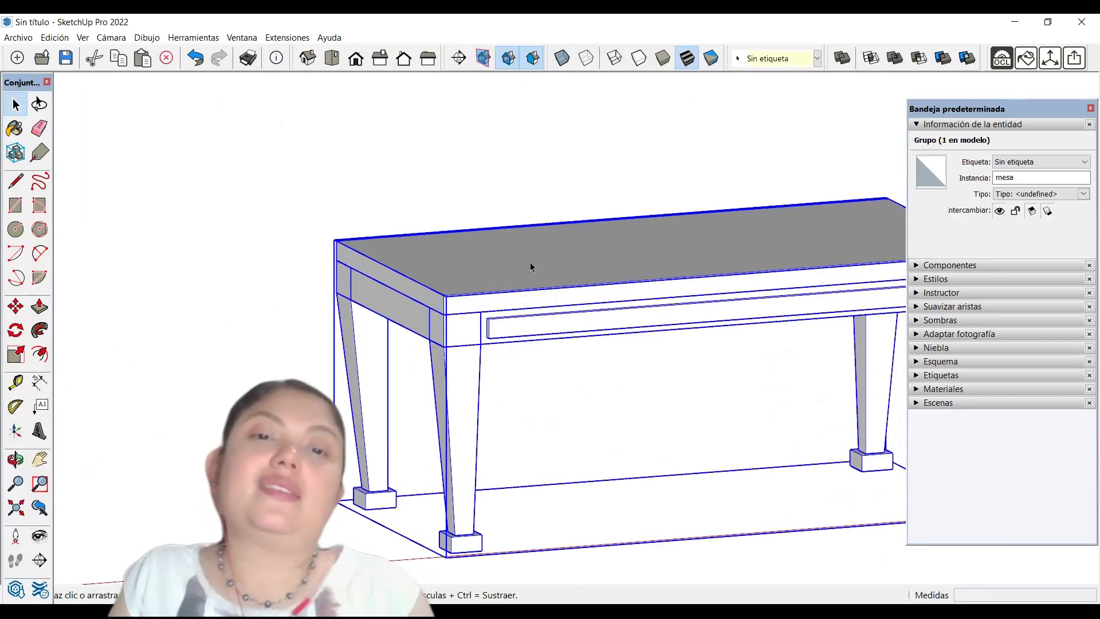
scroll(362, 256, down, 4)
double_click(362, 256)
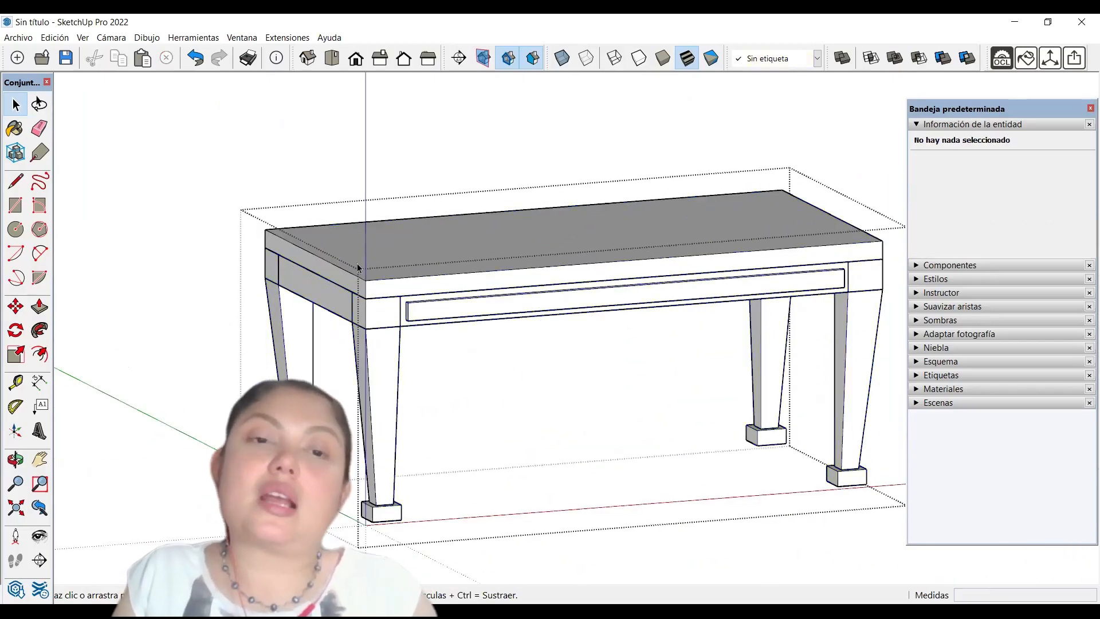
middle_drag(356, 263, 416, 291)
click(416, 292)
Examine the tabletop's long edge and corner above the raised apron panel
scroll(452, 338, up, 5)
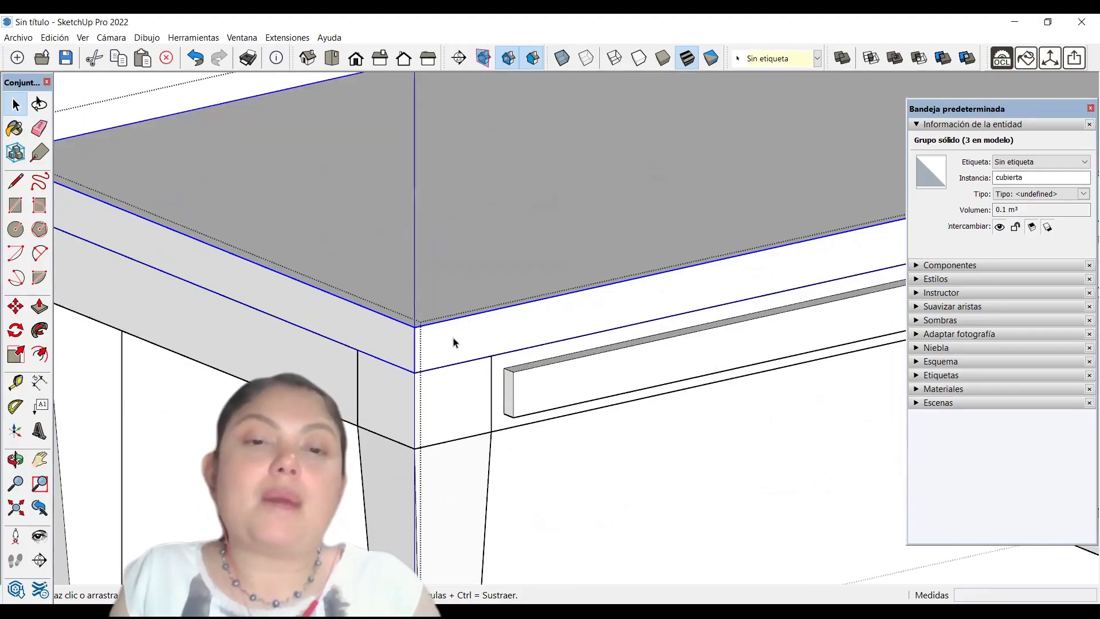
scroll(439, 330, down, 4)
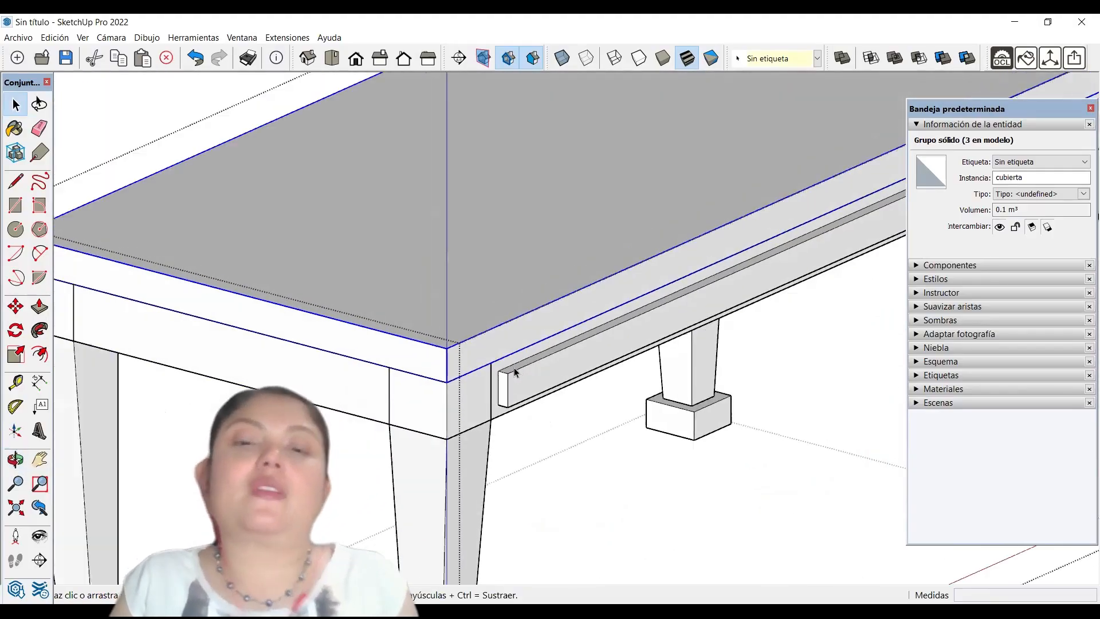
scroll(437, 362, down, 5)
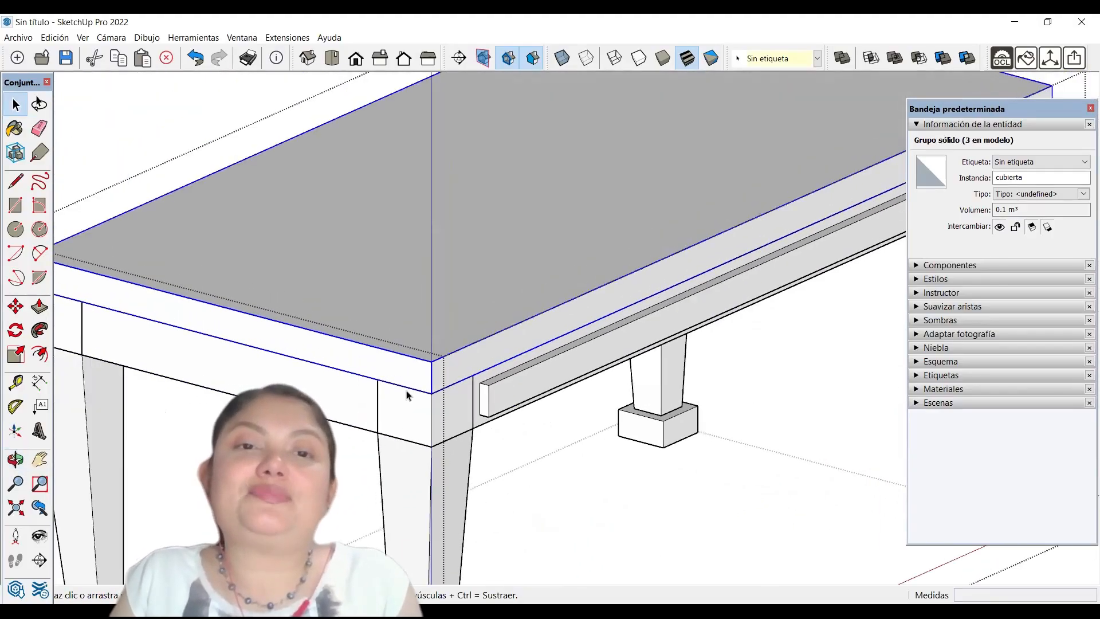
scroll(415, 391, down, 1)
scroll(627, 223, down, 2)
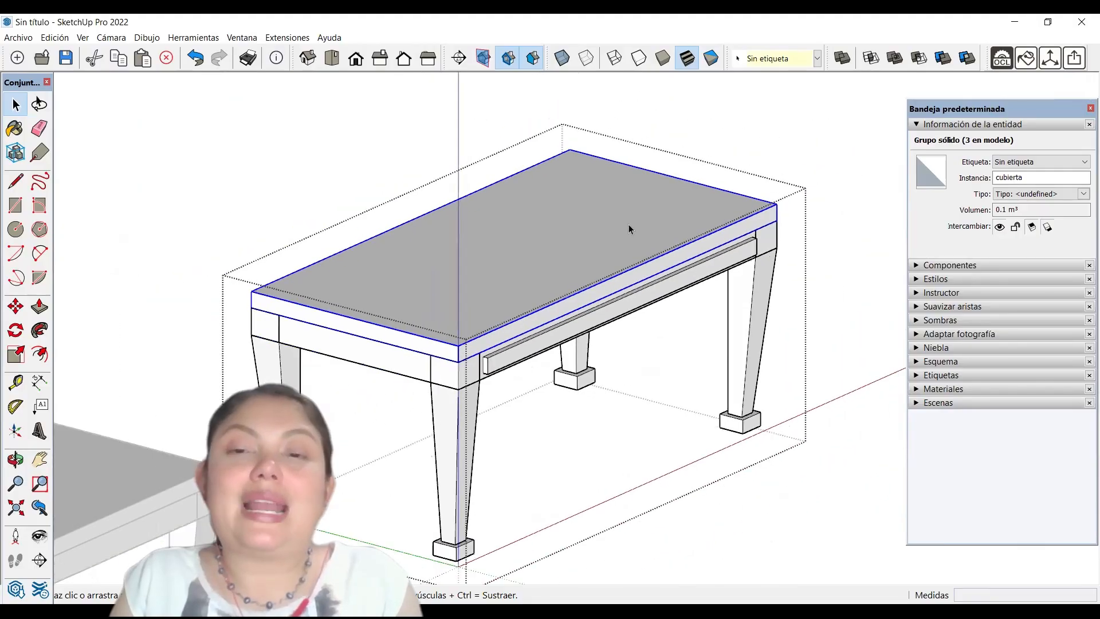
scroll(628, 225, up, 7)
scroll(624, 270, up, 2)
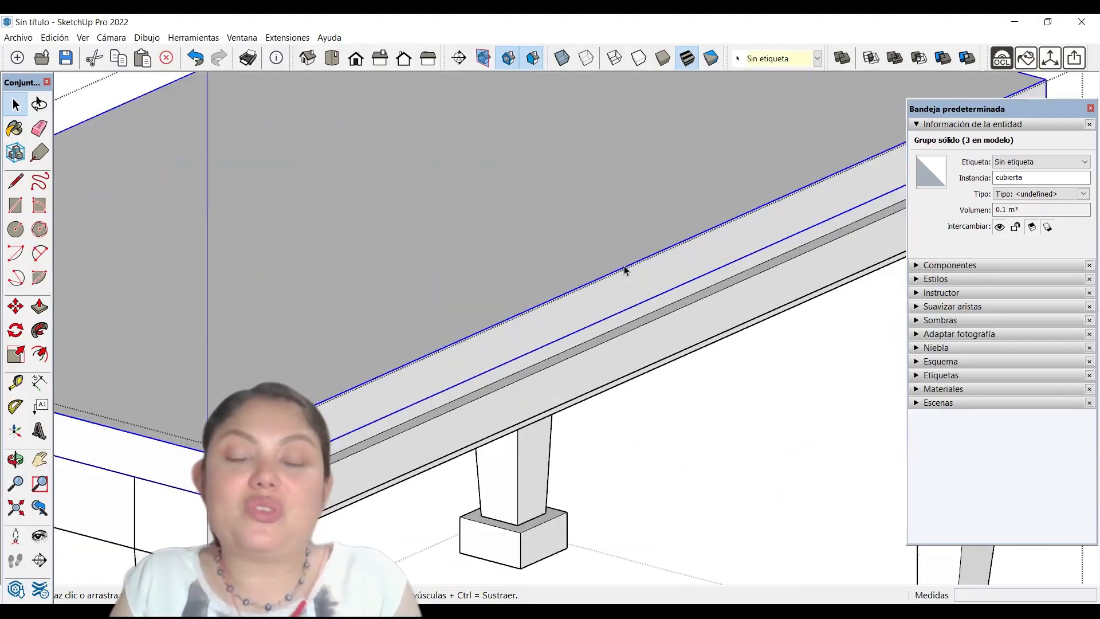
scroll(624, 273, down, 5)
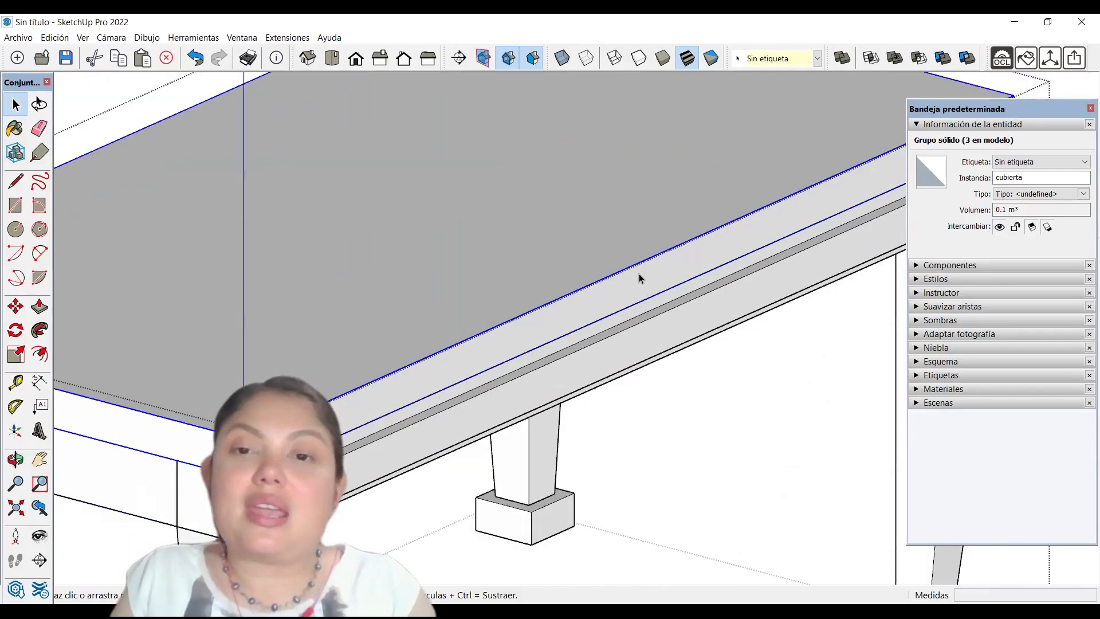
scroll(633, 294, up, 4)
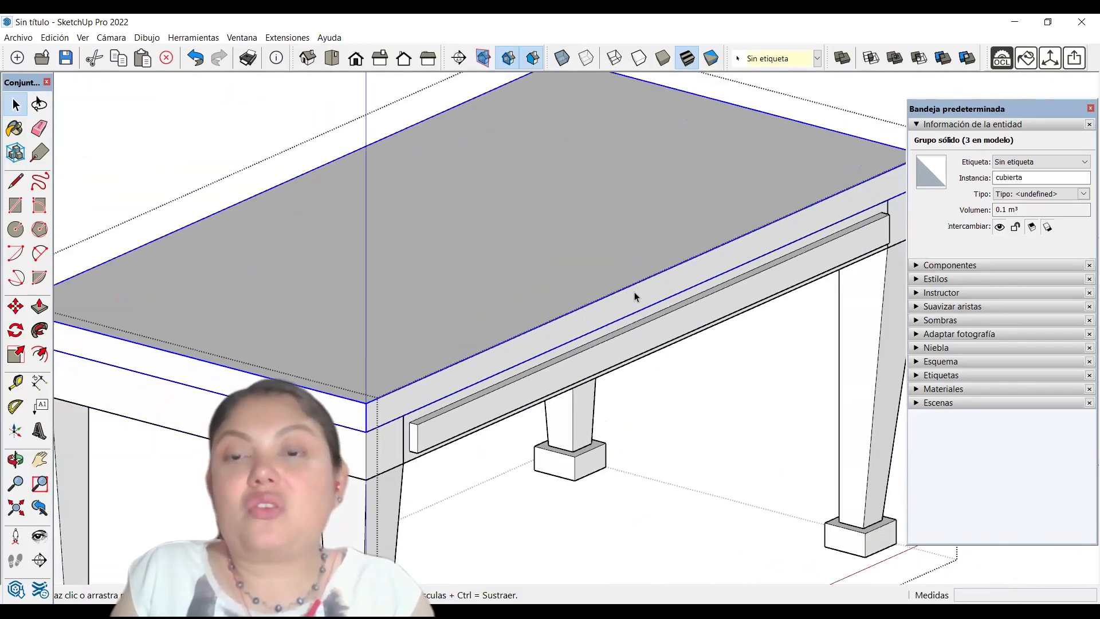
scroll(634, 296, up, 1)
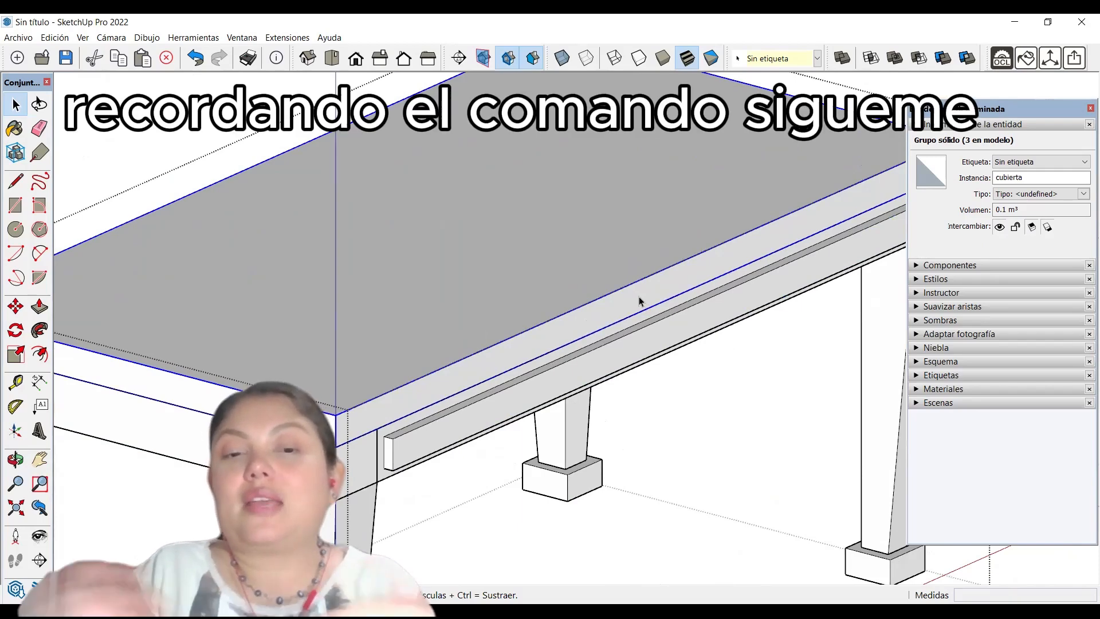
scroll(477, 362, down, 1)
scroll(477, 363, down, 1)
middle_drag(444, 390, 496, 408)
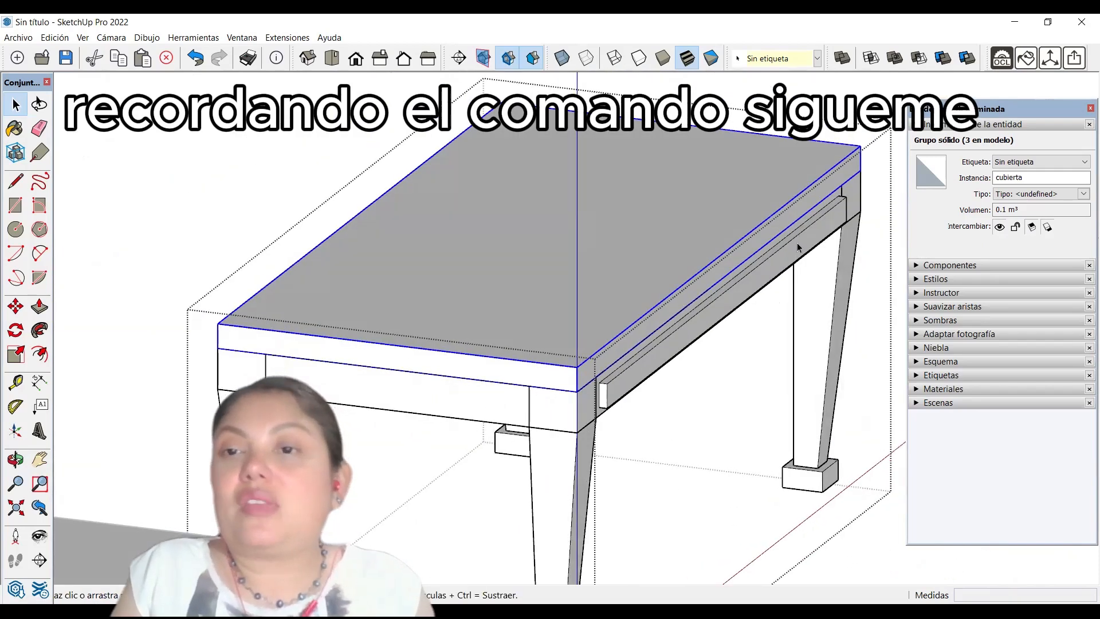
scroll(810, 221, up, 1)
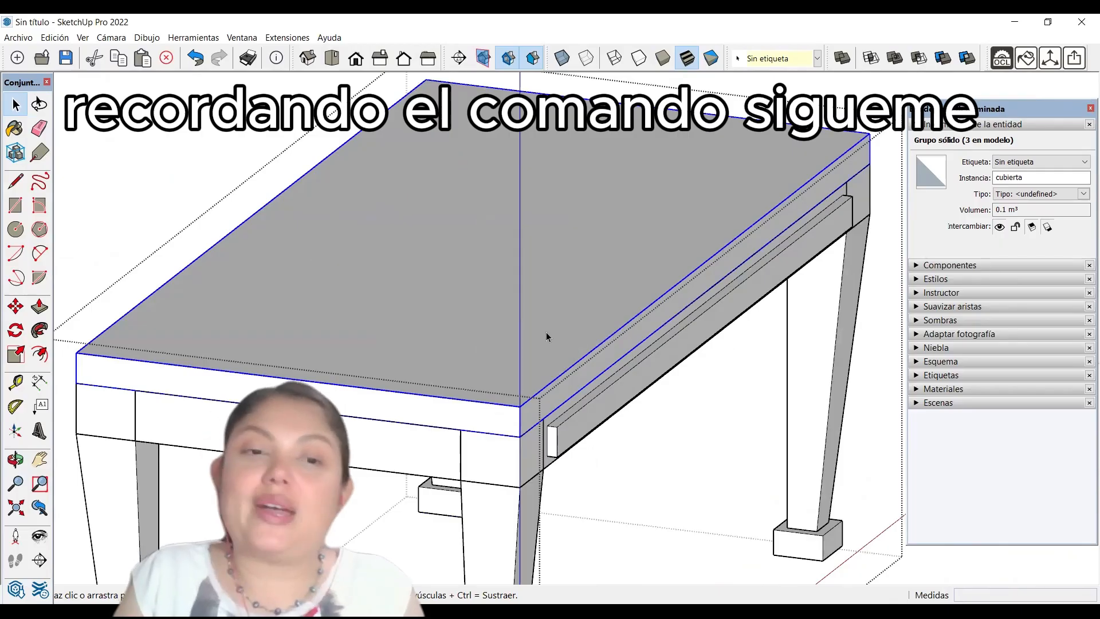
middle_drag(545, 332, 579, 370)
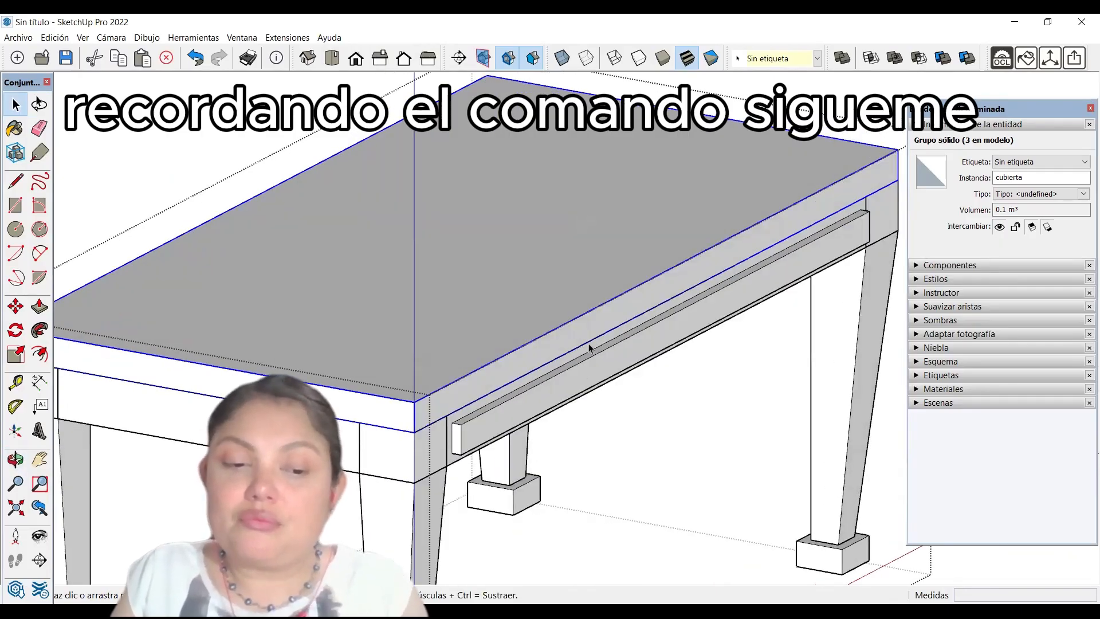
Start a two-point arc on the tabletop's long upper edge and set its vertical chord to 6 cm
key(a)
scroll(702, 279, up, 1)
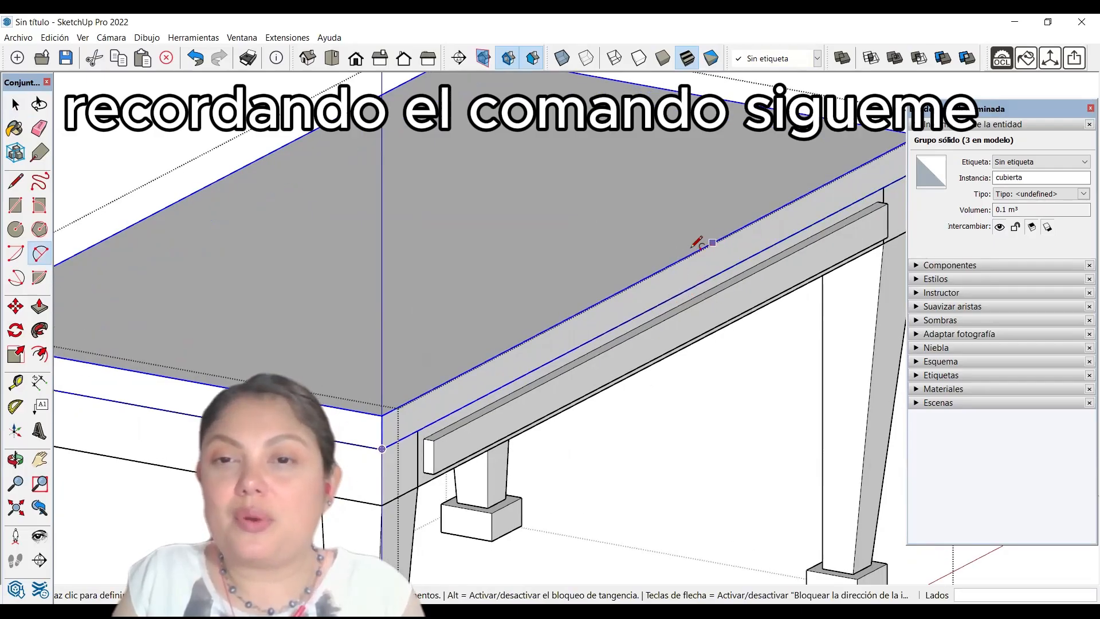
scroll(545, 356, down, 6)
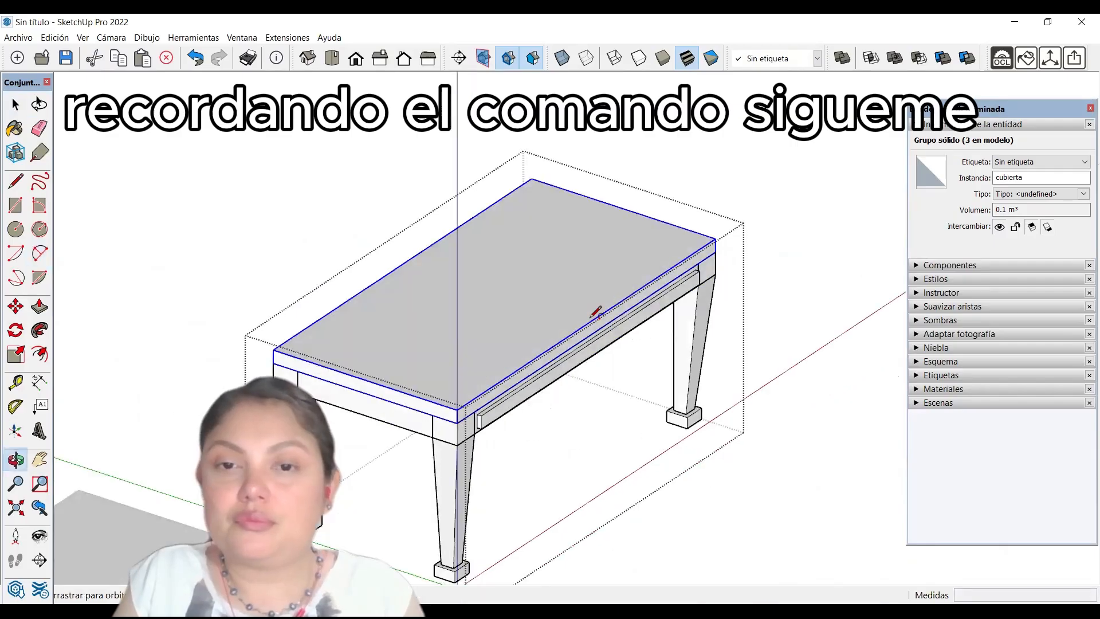
click(586, 323)
scroll(585, 321, up, 4)
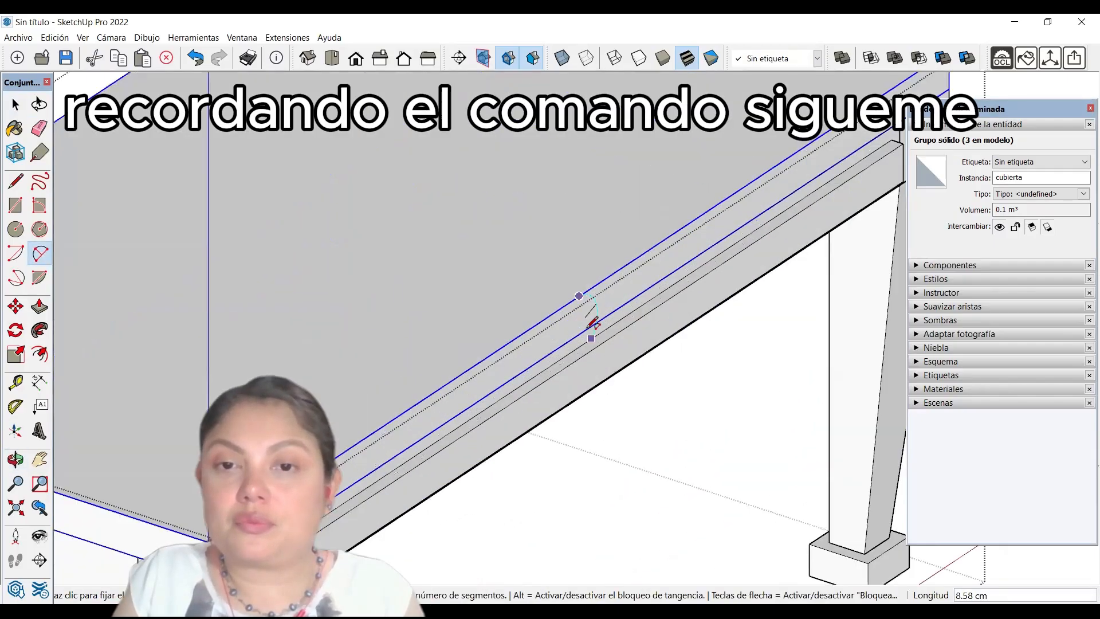
scroll(581, 329, up, 3)
scroll(579, 334, up, 2)
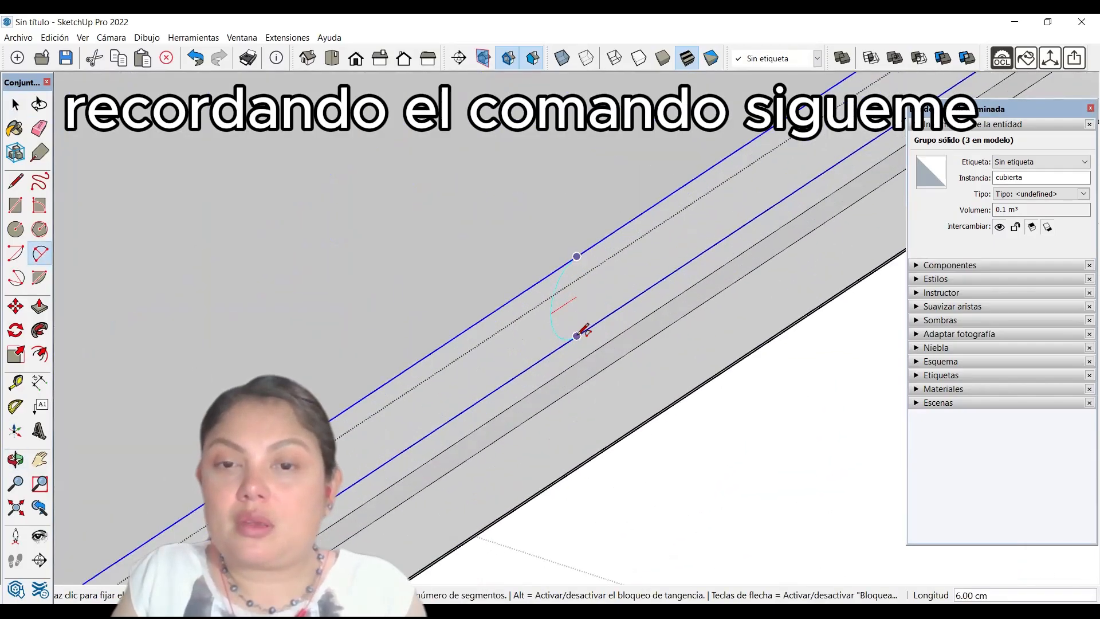
key(Right)
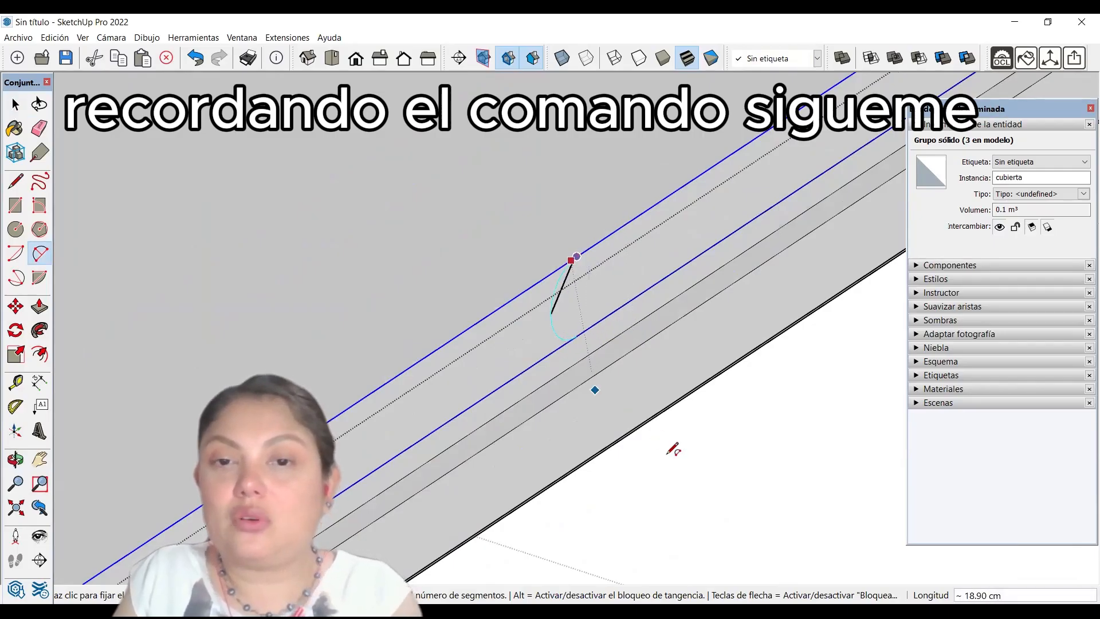
middle_drag(629, 318, 504, 266)
scroll(473, 261, down, 3)
scroll(658, 287, down, 5)
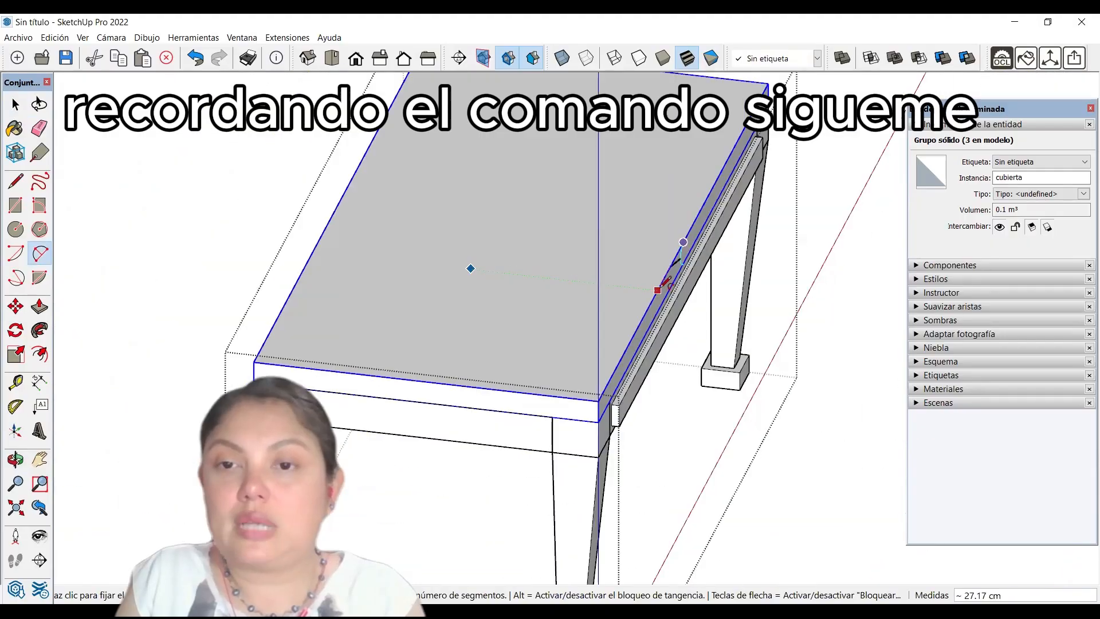
scroll(688, 246, up, 5)
scroll(685, 258, up, 1)
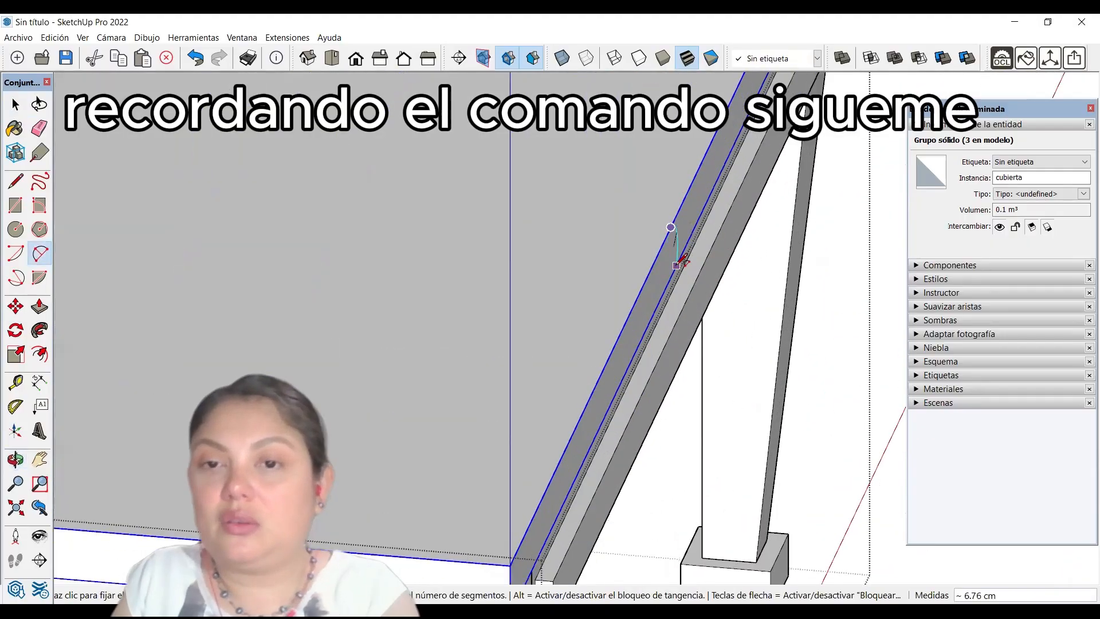
scroll(677, 265, up, 1)
scroll(676, 275, up, 1)
text(6)
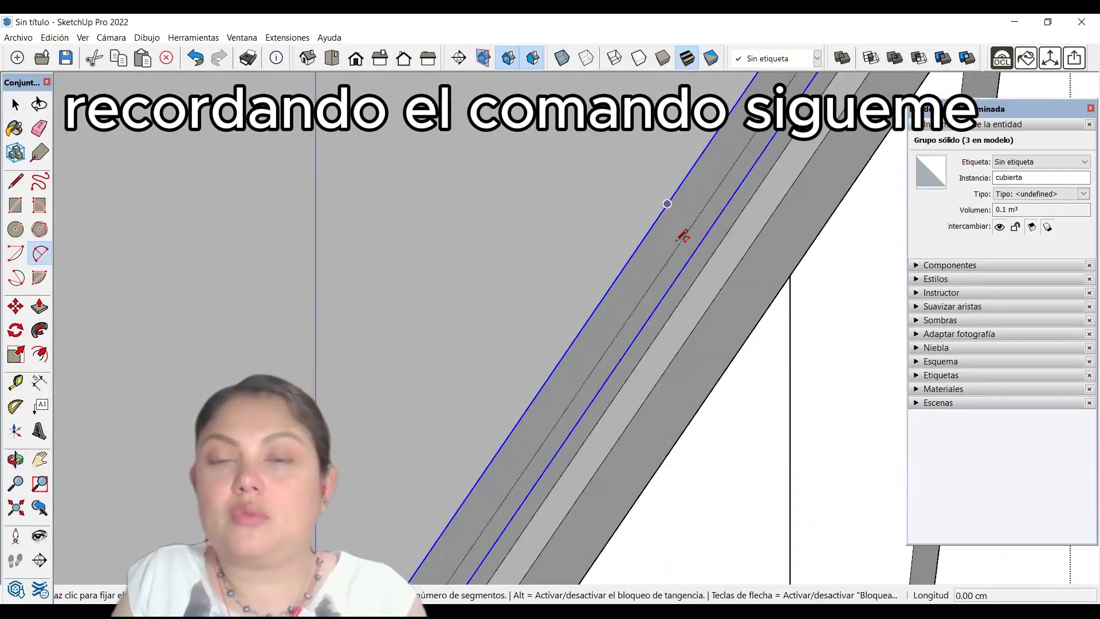
key(Return)
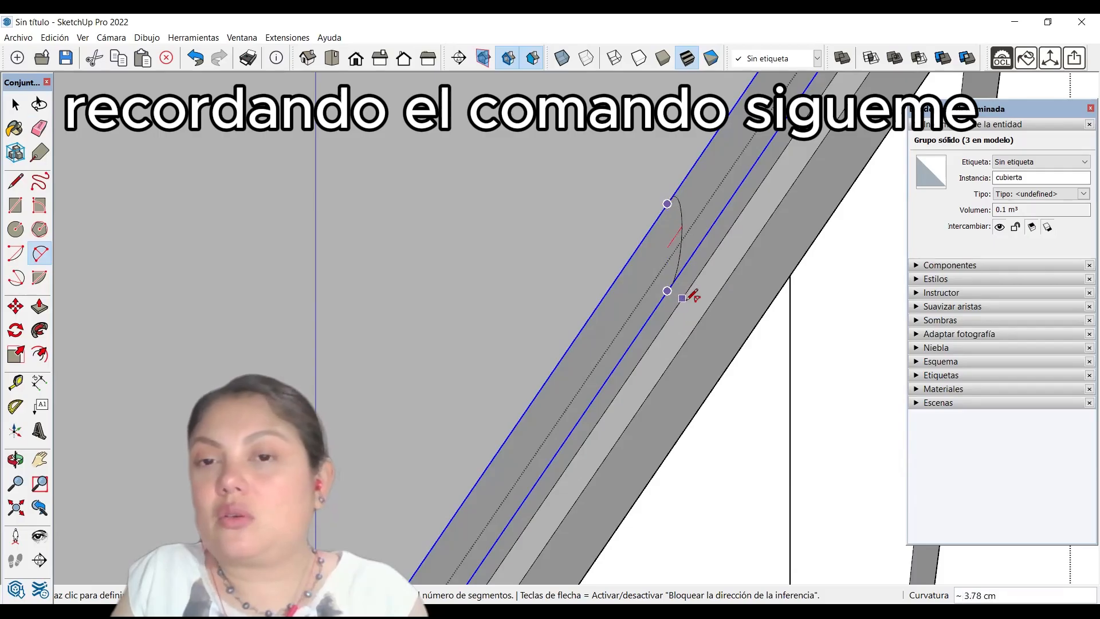
Give the arc a 2 cm outward bulge along the green axis and close the profile with a vertical line between its endpoints
middle_drag(686, 300, 670, 261)
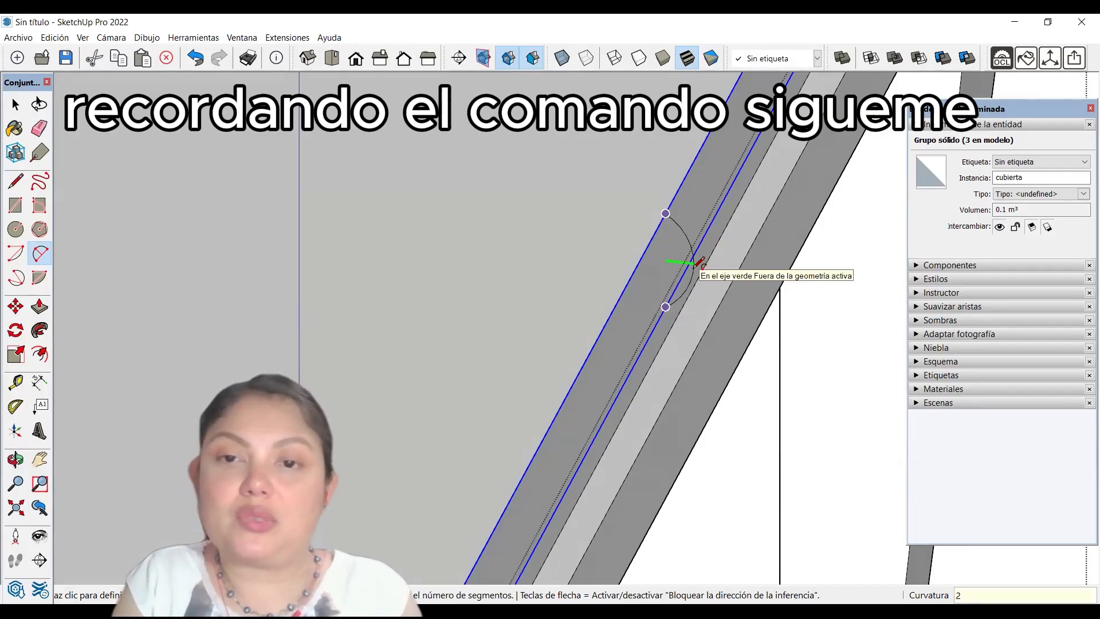
key(Return)
mouse_move(672, 299)
middle_down()
mouse_move(584, 191)
mouse_move(694, 178)
mouse_move(668, 157)
mouse_move(676, 263)
middle_up()
key(l)
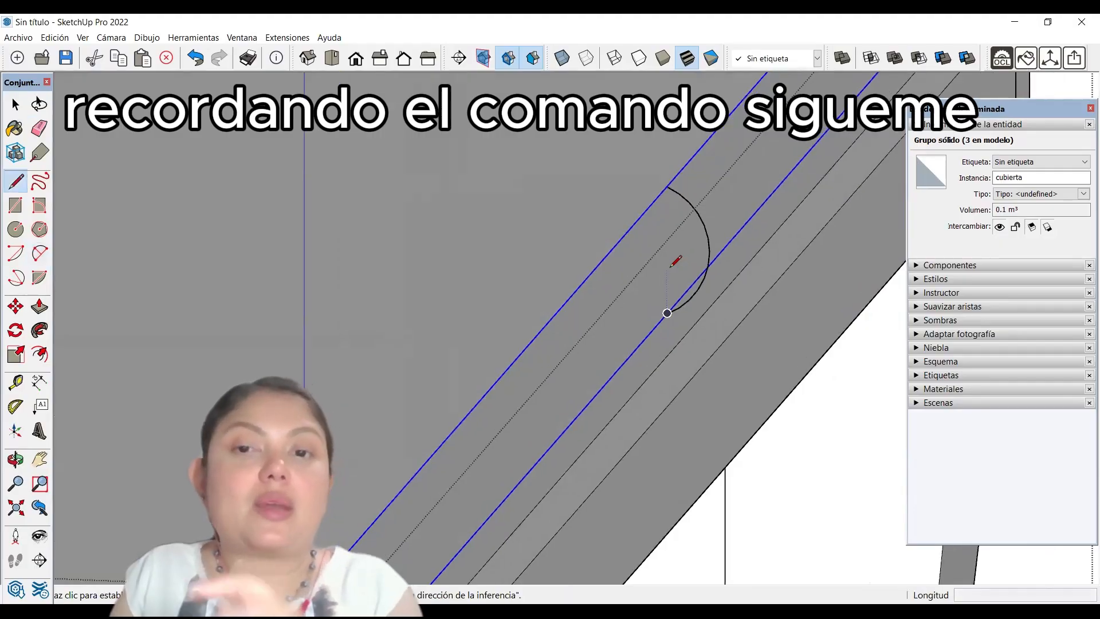
click(667, 312)
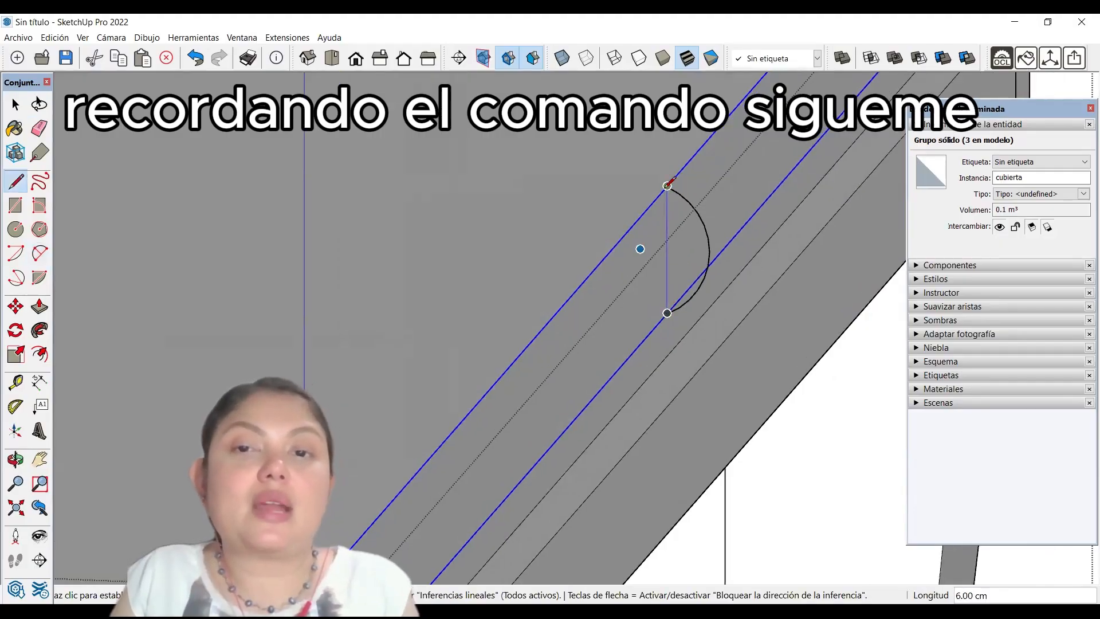
click(667, 185)
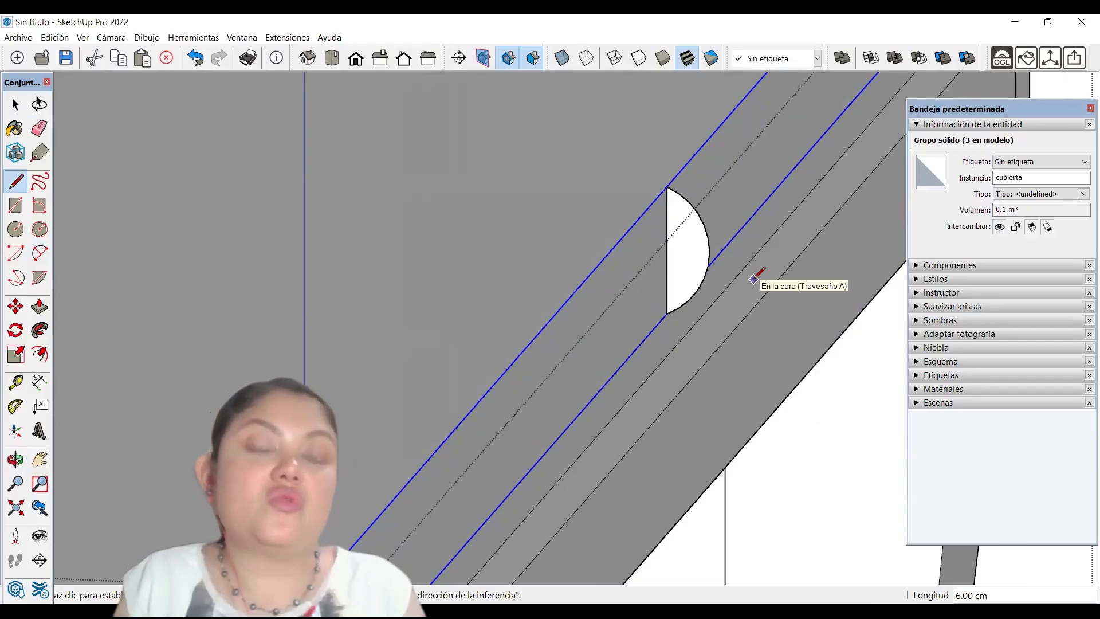
Draw a rectangle over the tabletop between its opposite corners and delete its face, keeping only the perimeter edges
scroll(756, 283, down, 3)
middle_drag(704, 246, 663, 376)
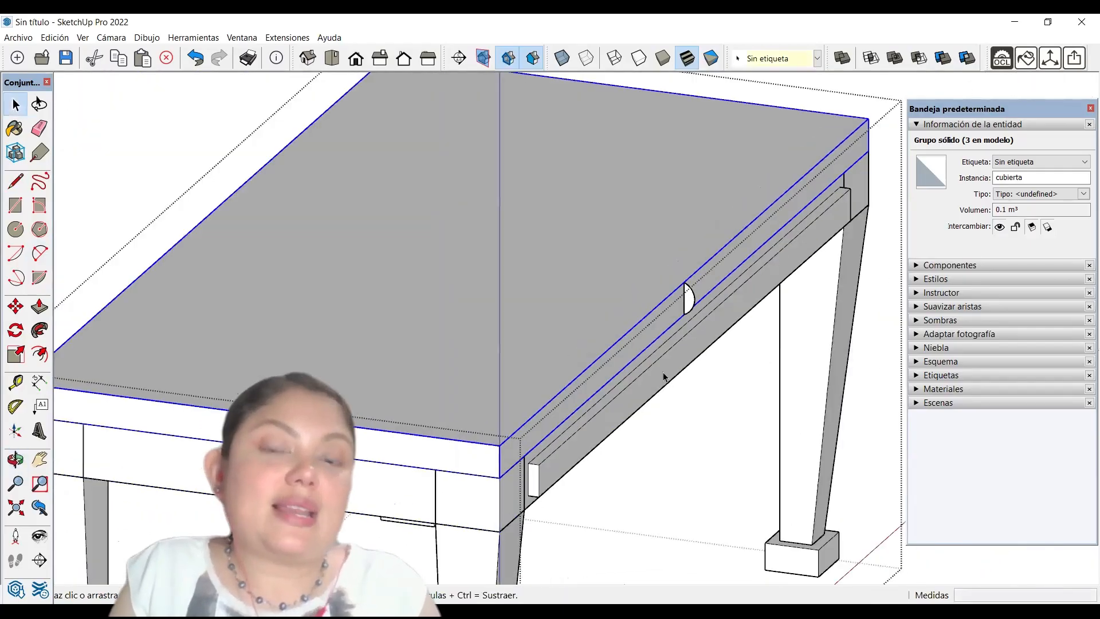
scroll(656, 376, down, 3)
key(r)
click(223, 380)
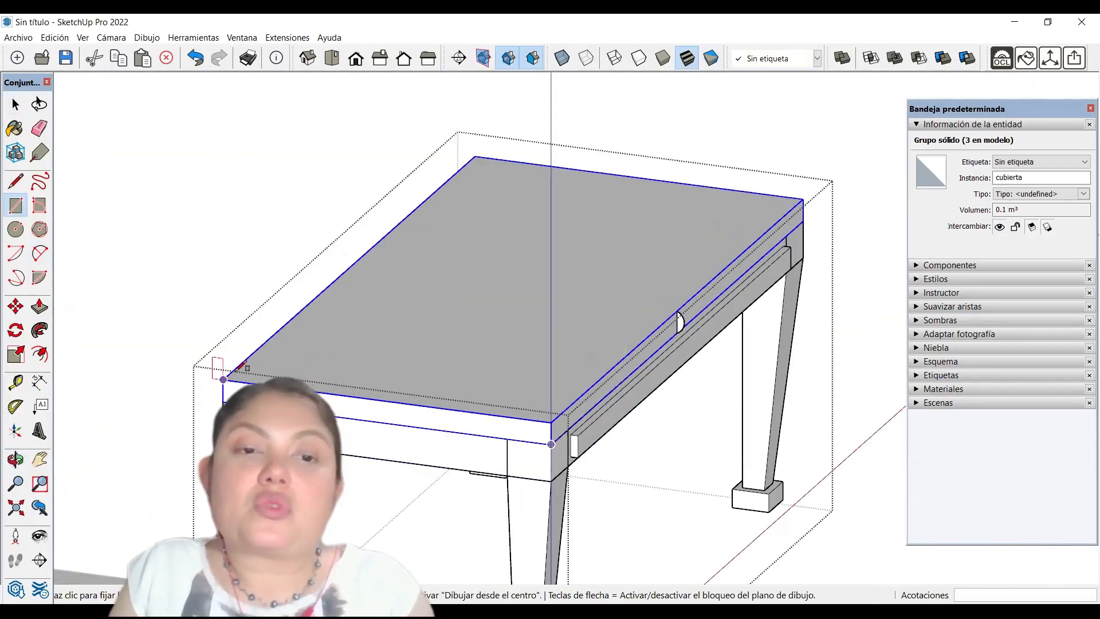
click(803, 199)
key(space)
click(710, 210)
key(Delete)
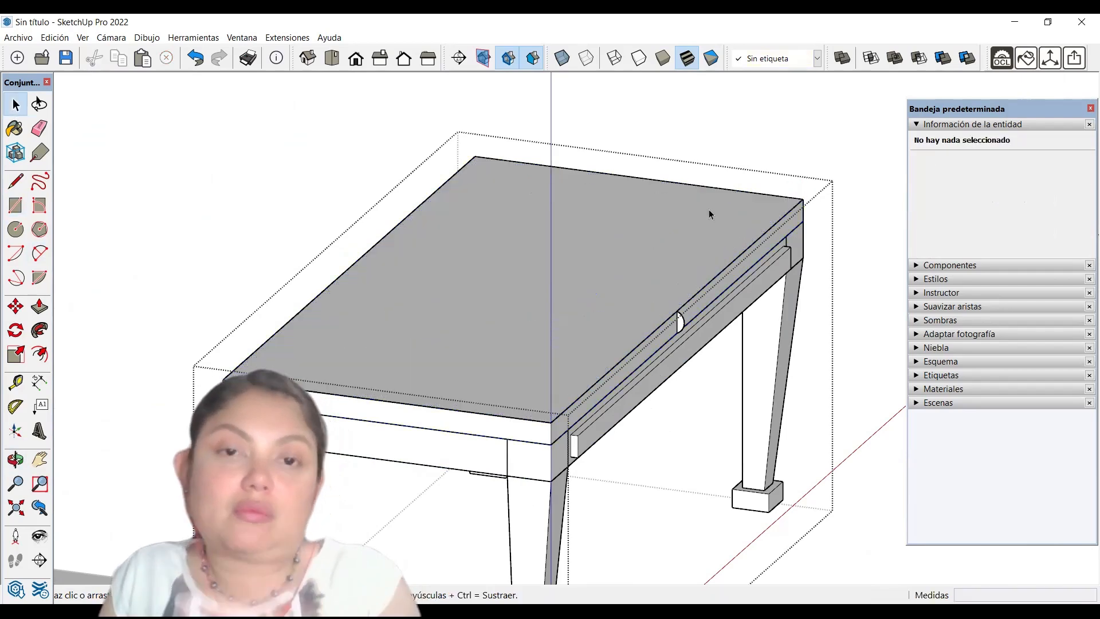
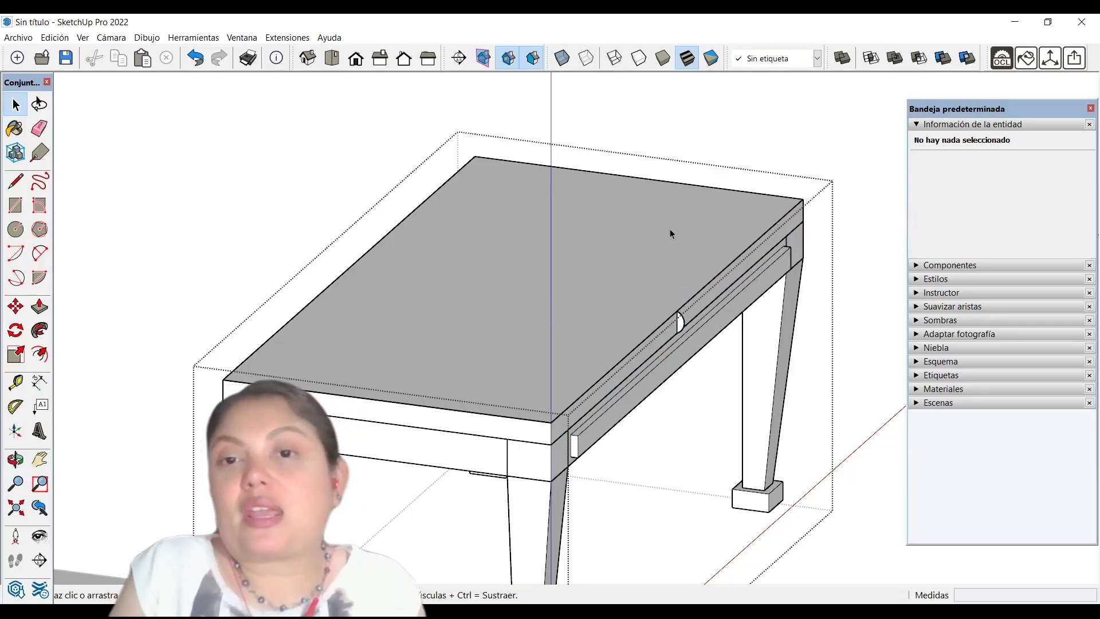
Select all the tabletop's perimeter edges as the path, sweep the half-round profile around them with Follow Me, and close the table group
scroll(646, 319, up, 5)
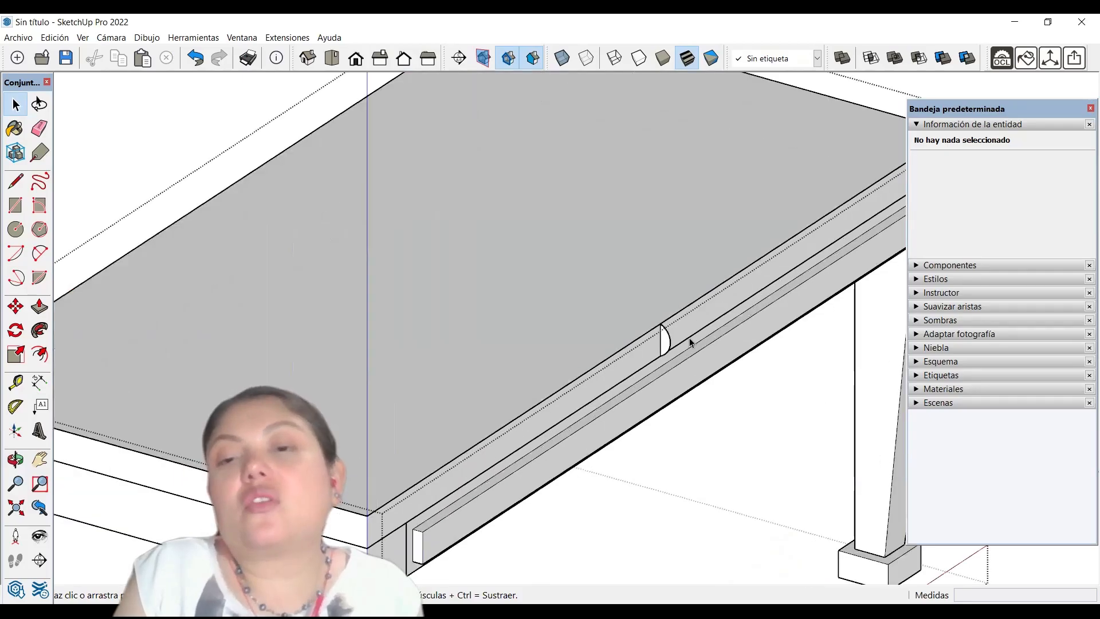
scroll(690, 342, down, 5)
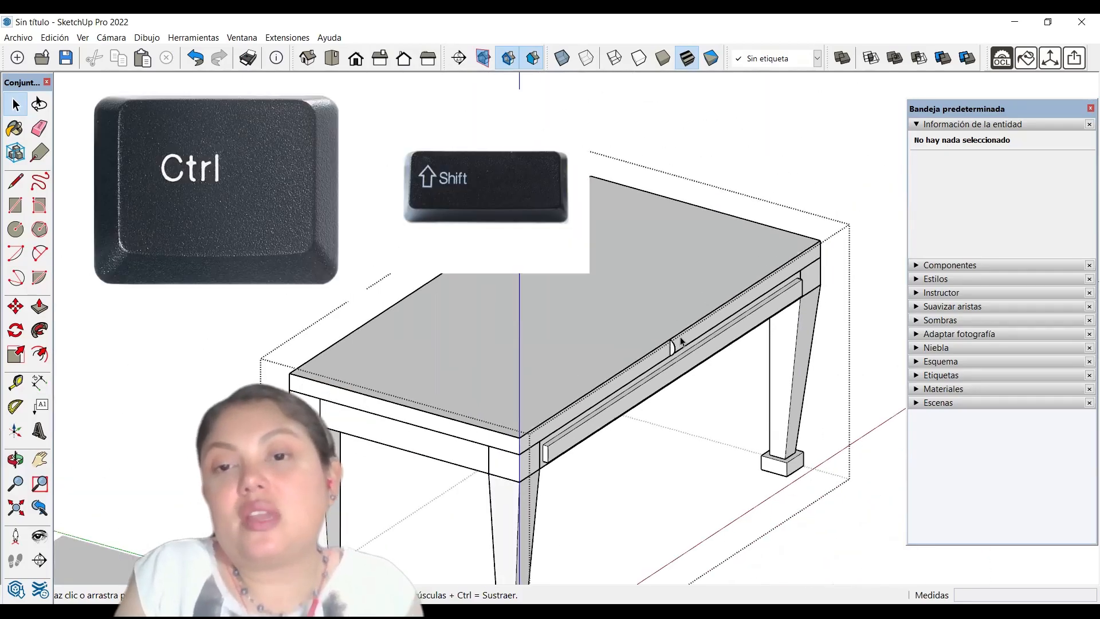
click(710, 216)
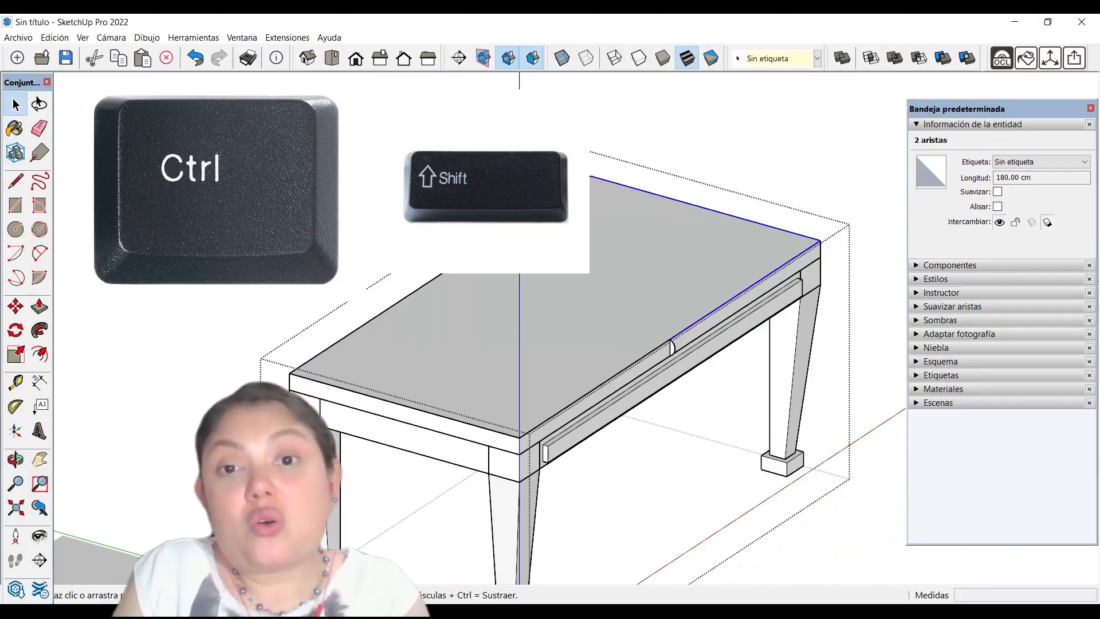
shift+click(559, 198)
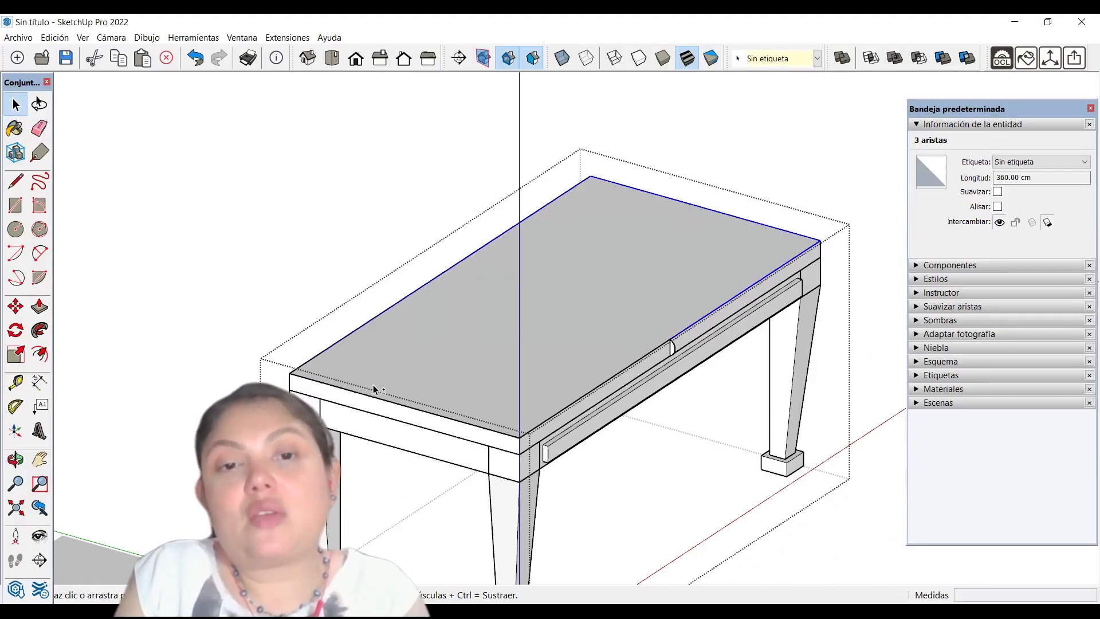
shift+click(562, 414)
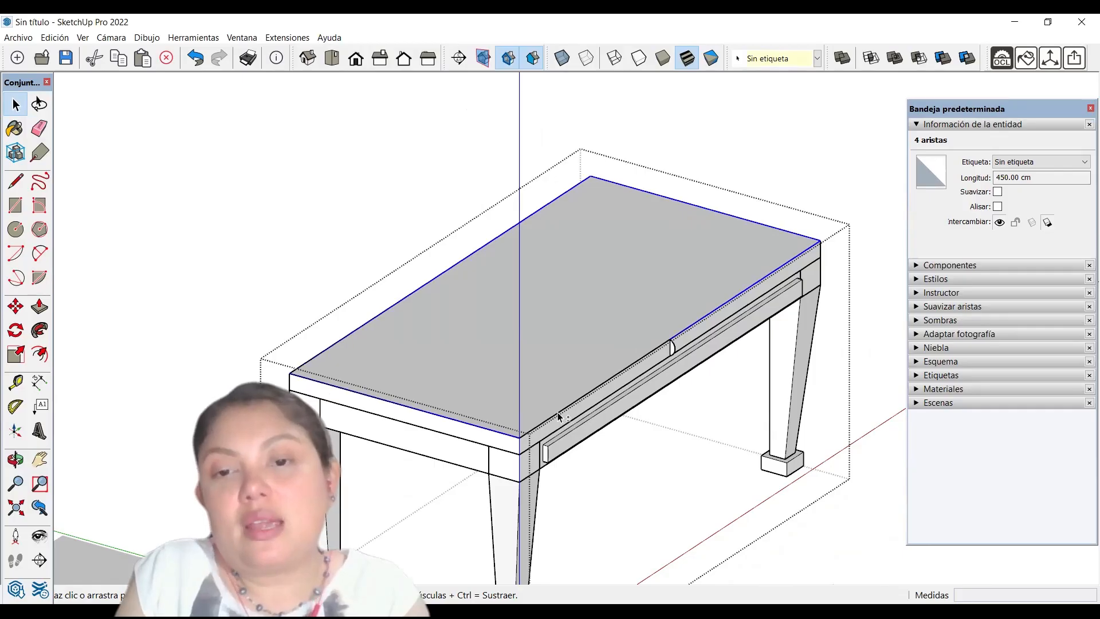
shift+click(669, 353)
scroll(673, 358, up, 4)
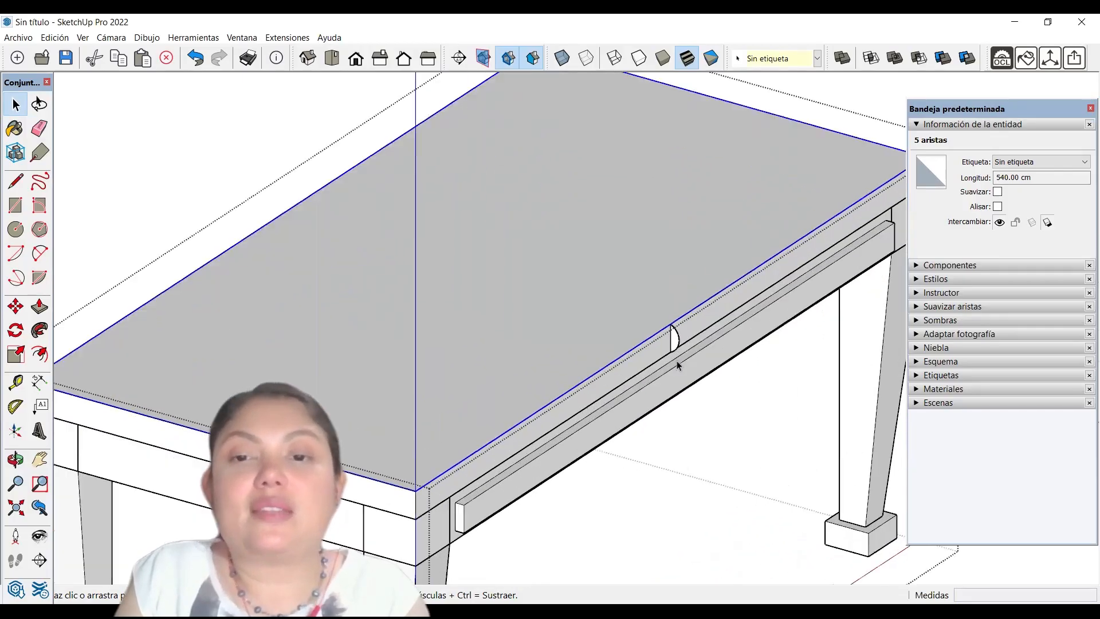
scroll(676, 359, up, 3)
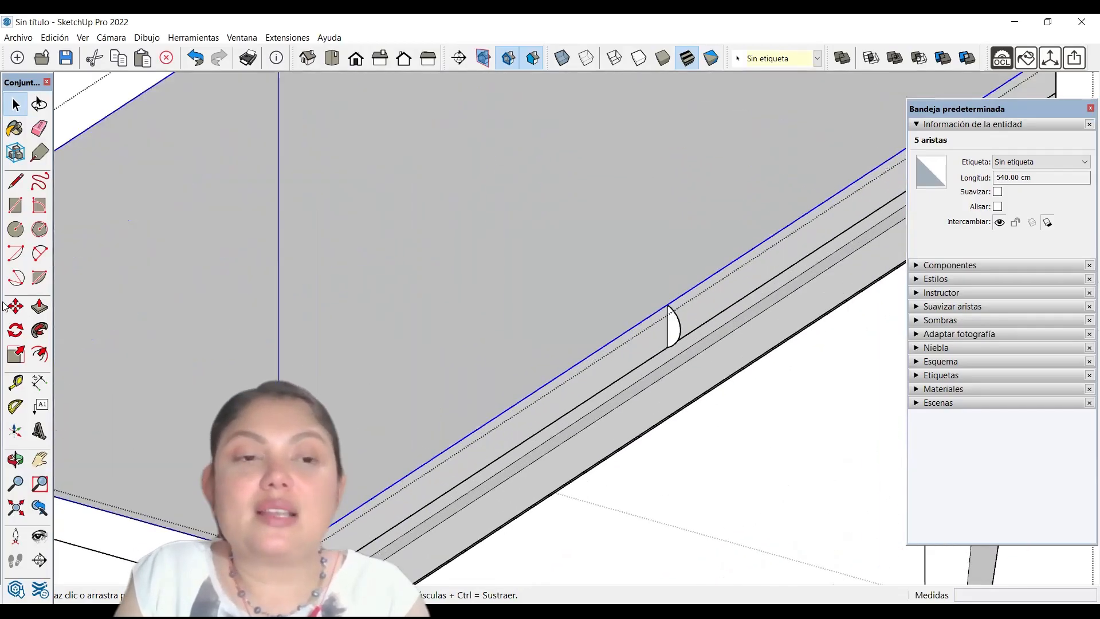
click(33, 329)
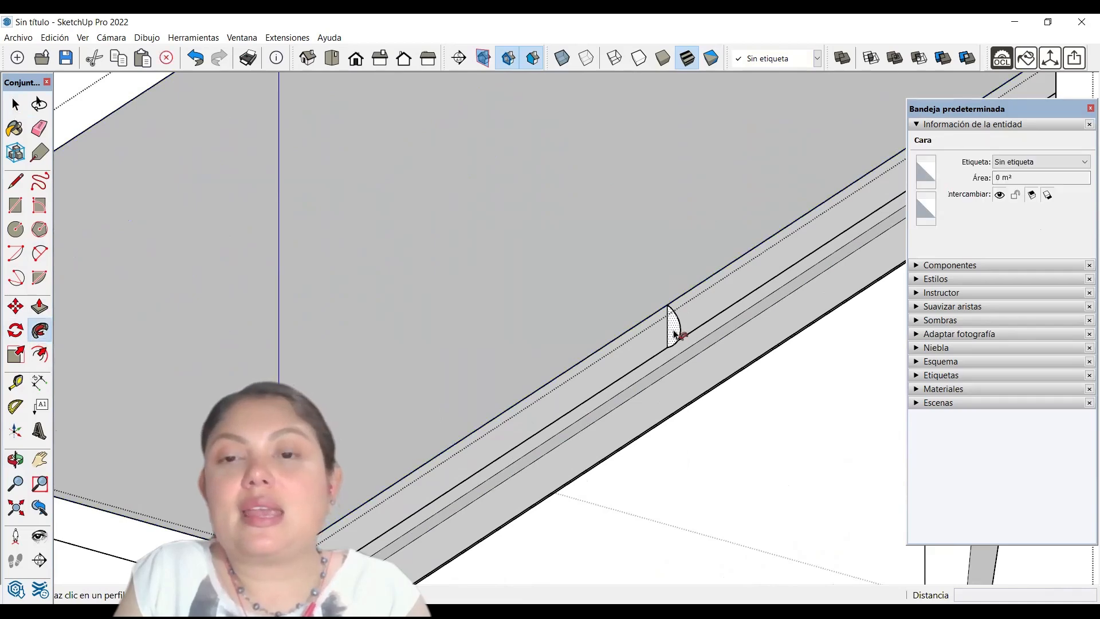
scroll(676, 334, down, 8)
middle_drag(597, 346, 565, 354)
key(space)
click(819, 334)
middle_drag(731, 342, 730, 342)
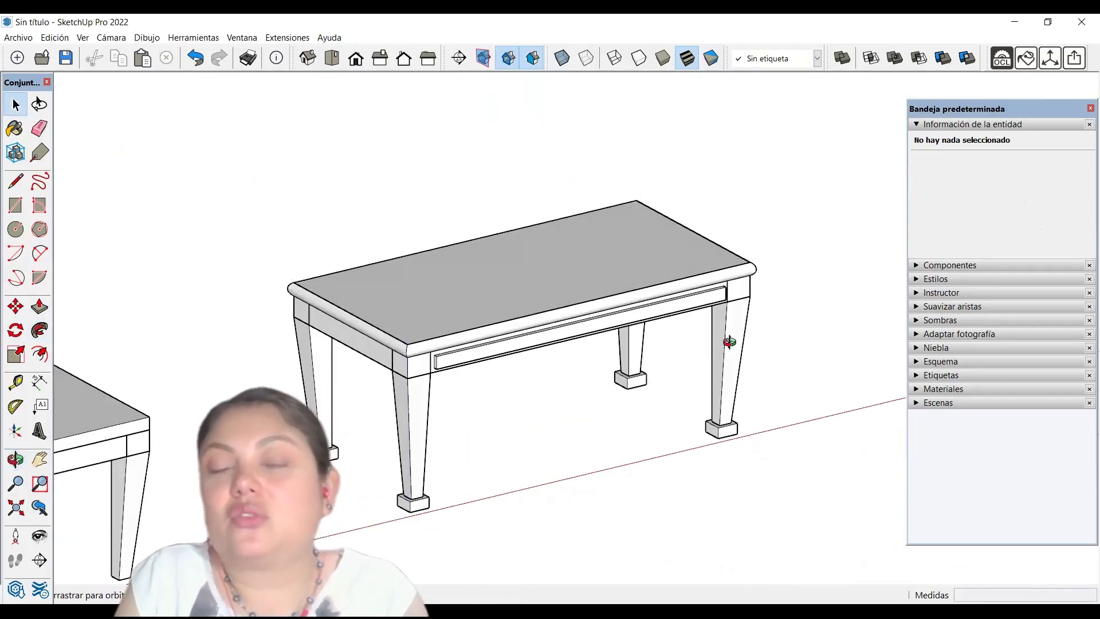
Open the long apron for editing and push its raised panel face inward by 2 cm
scroll(293, 290, down, 6)
scroll(675, 368, up, 5)
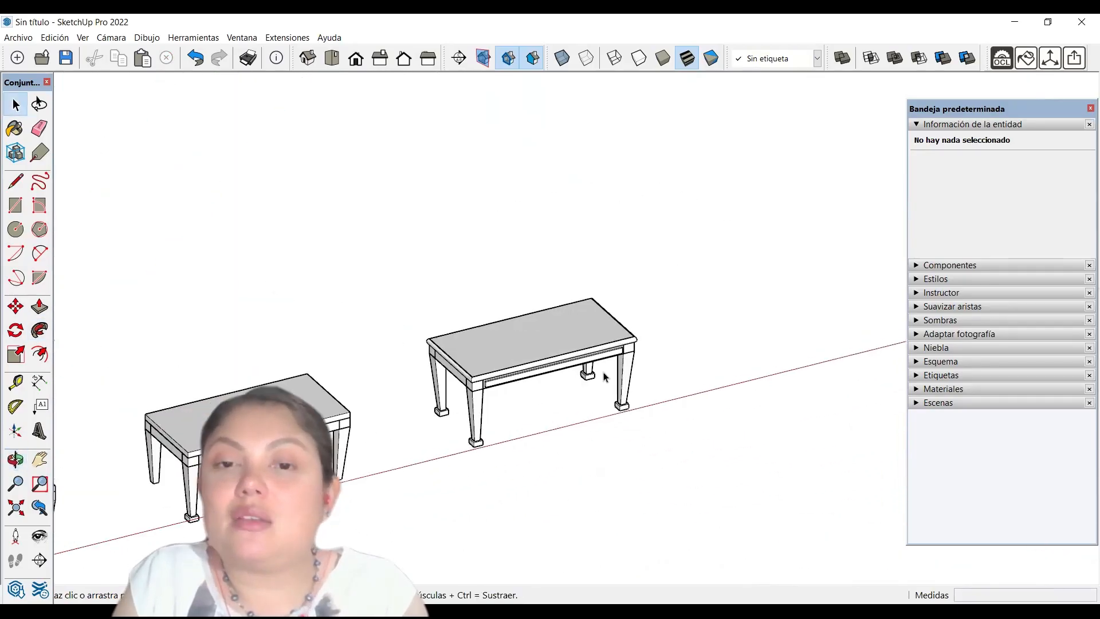
scroll(531, 447, up, 5)
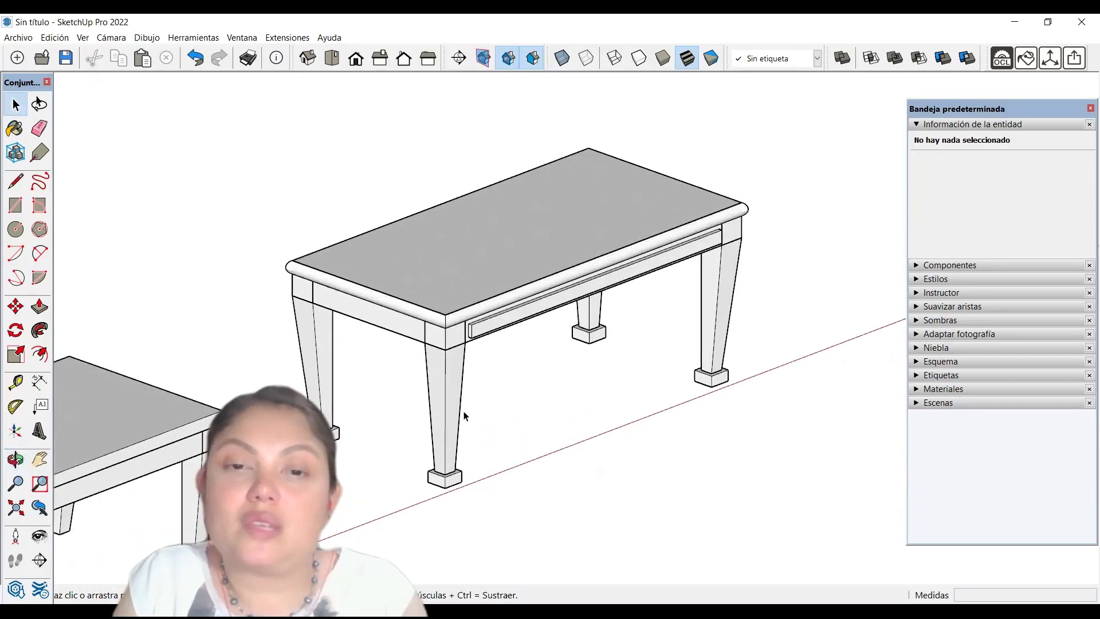
scroll(512, 351, up, 5)
scroll(512, 351, down, 3)
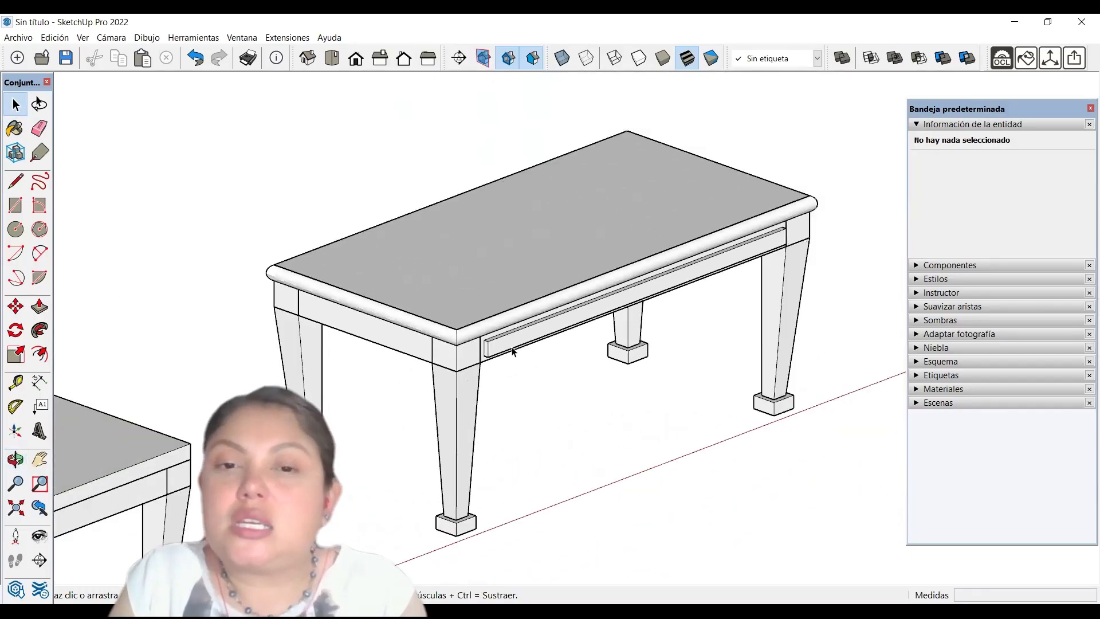
scroll(505, 349, up, 4)
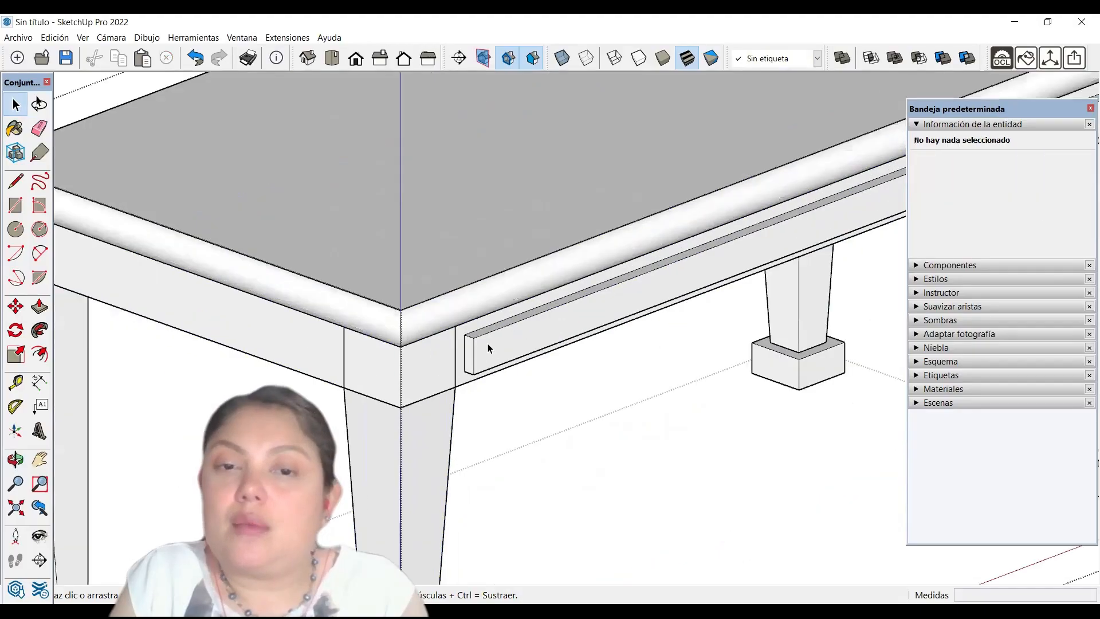
scroll(485, 345, up, 5)
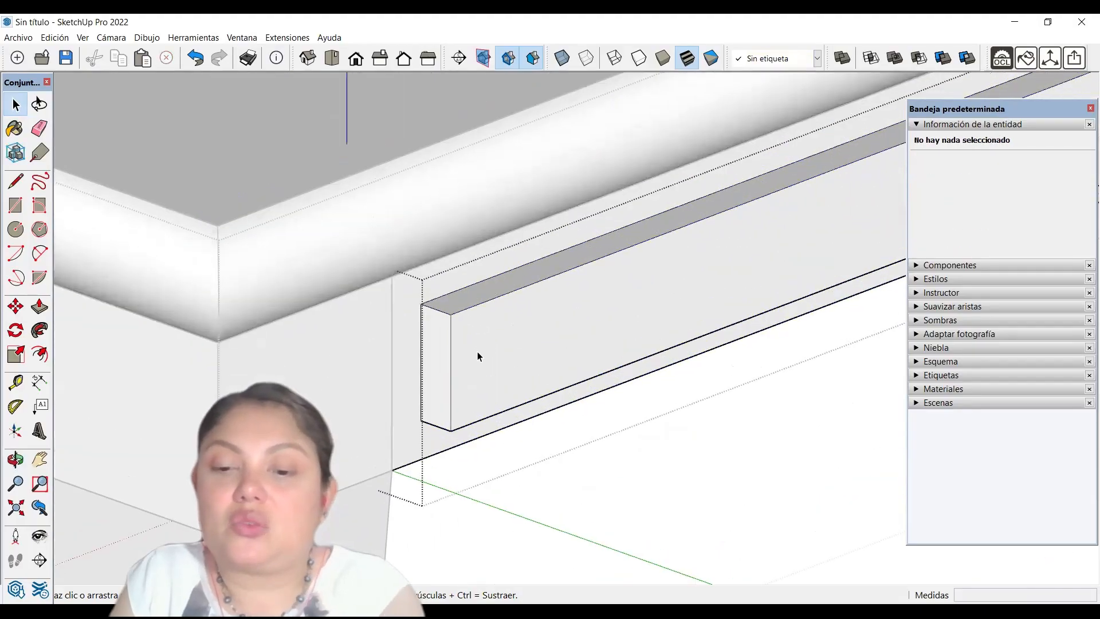
scroll(477, 355, up, 1)
key(p)
click(470, 343)
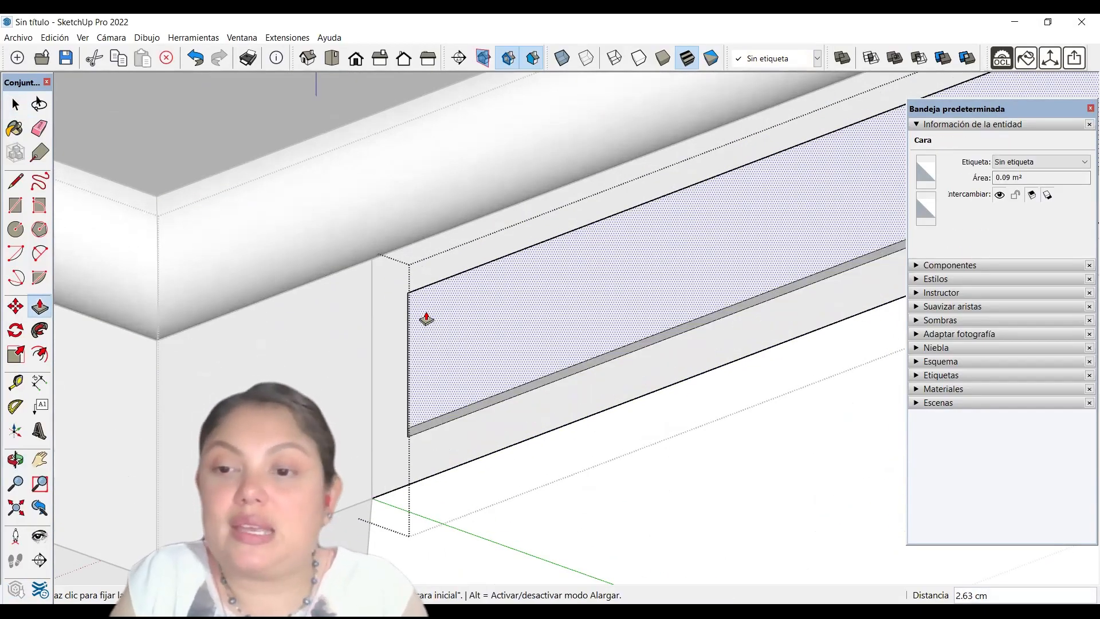
text(2)
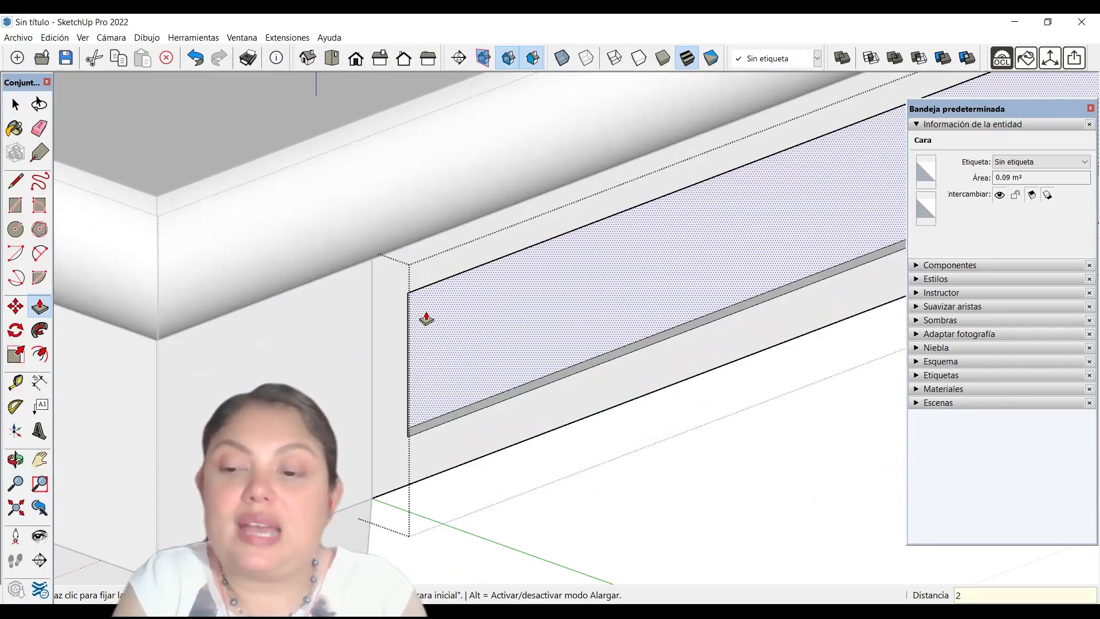
key(Return)
key(space)
scroll(396, 384, down, 4)
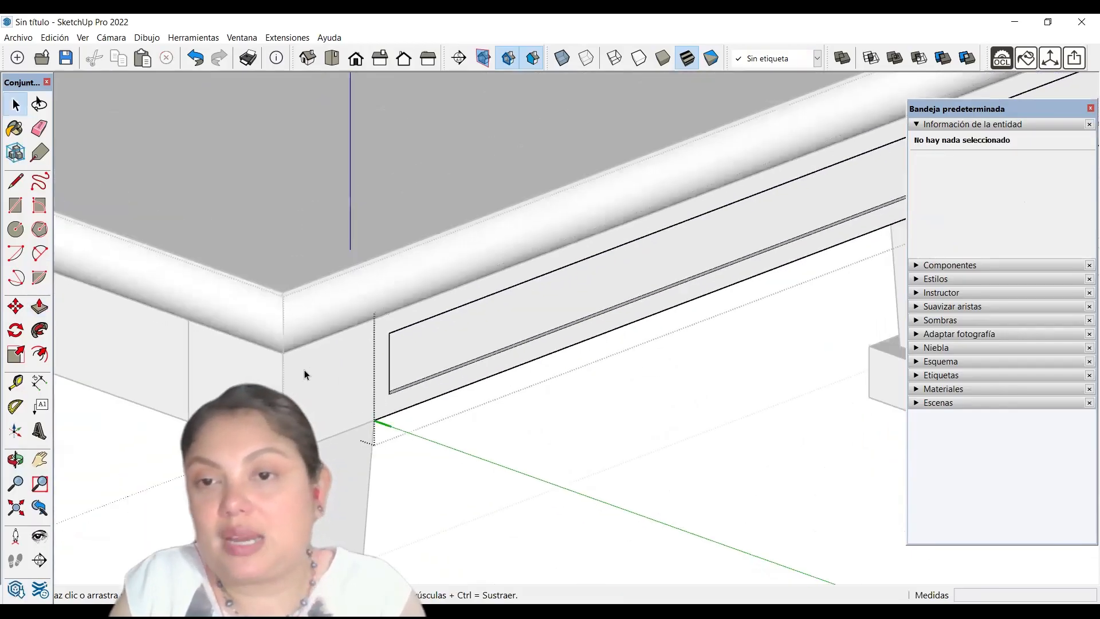
scroll(305, 370, down, 1)
middle_drag(543, 332, 690, 323)
scroll(689, 323, down, 1)
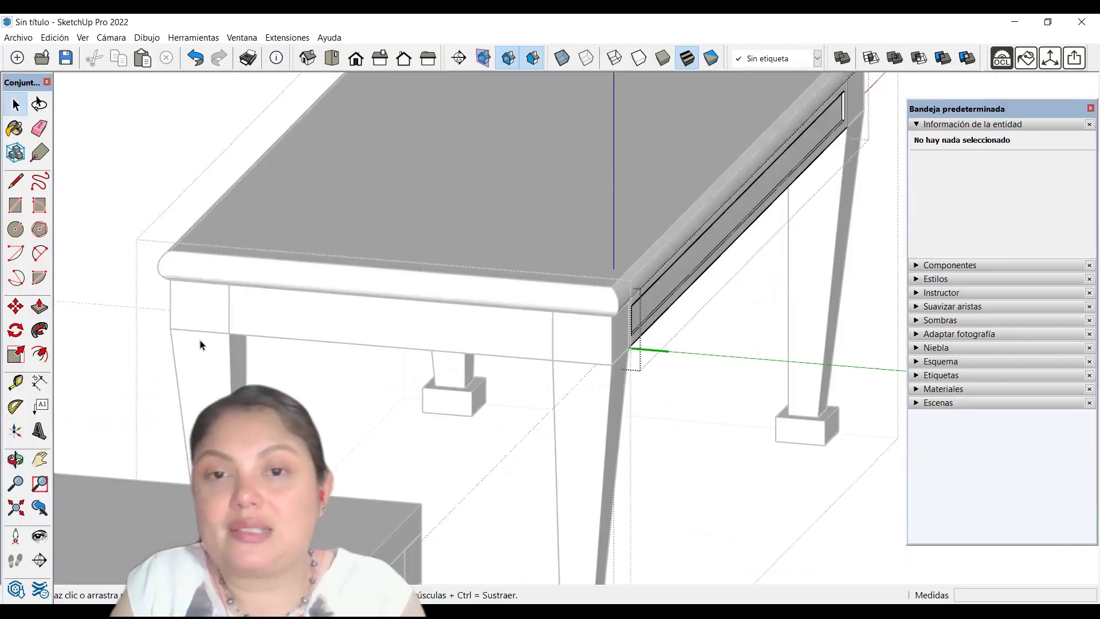
Leave the table's open groups and compare the detailed table with the simpler table standing beside it
middle_drag(200, 345, 296, 361)
scroll(297, 361, down, 3)
middle_drag(631, 442, 530, 449)
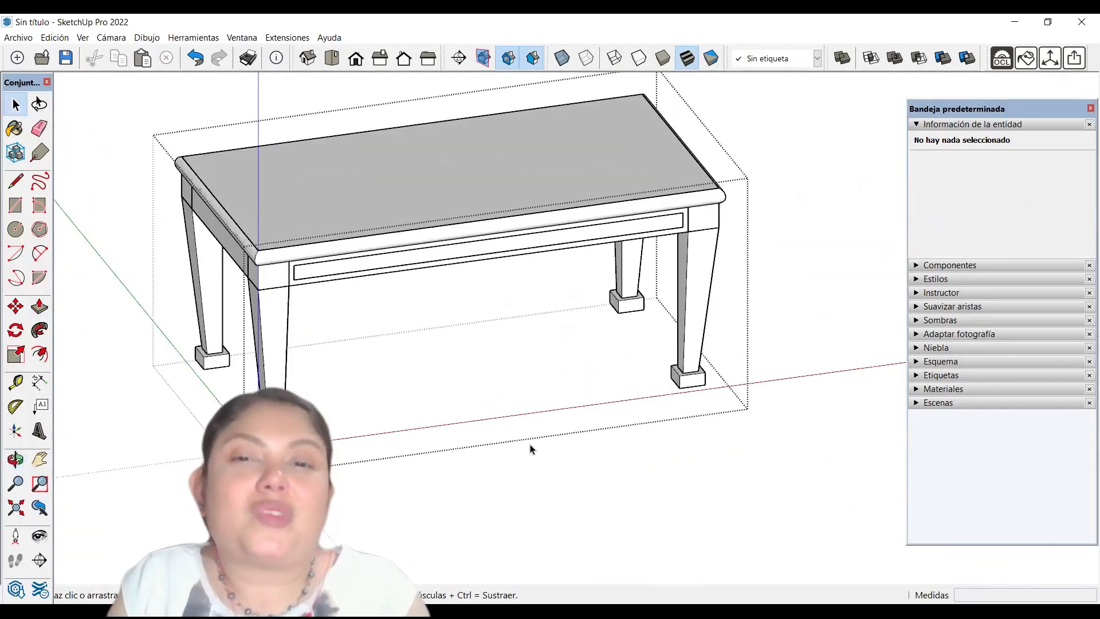
scroll(805, 327, down, 5)
scroll(277, 326, up, 2)
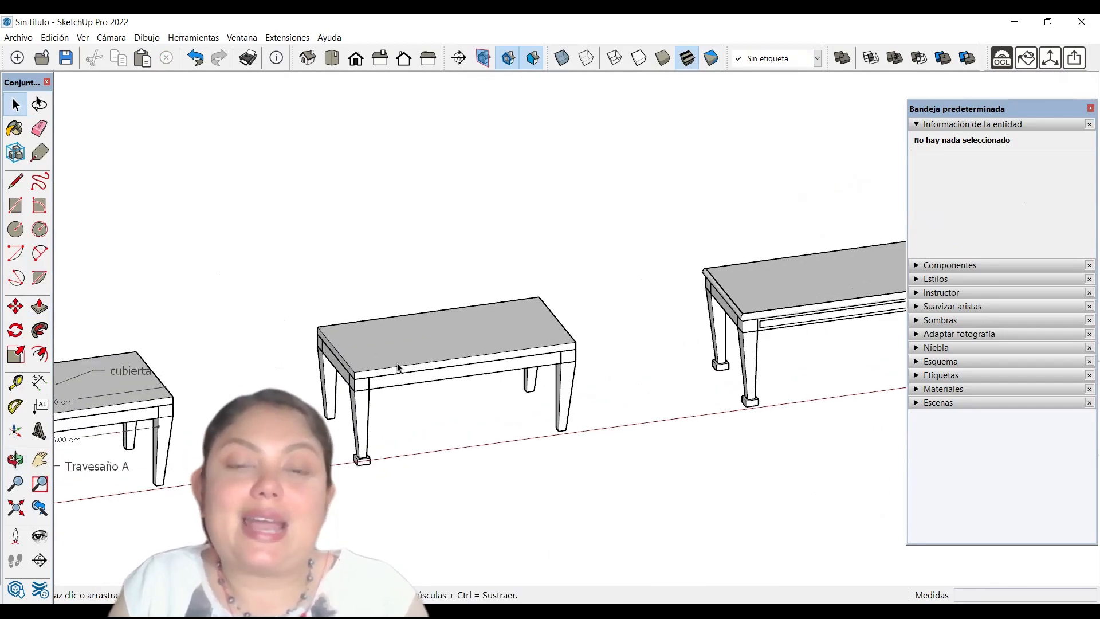
click(398, 368)
middle_drag(422, 299, 658, 239)
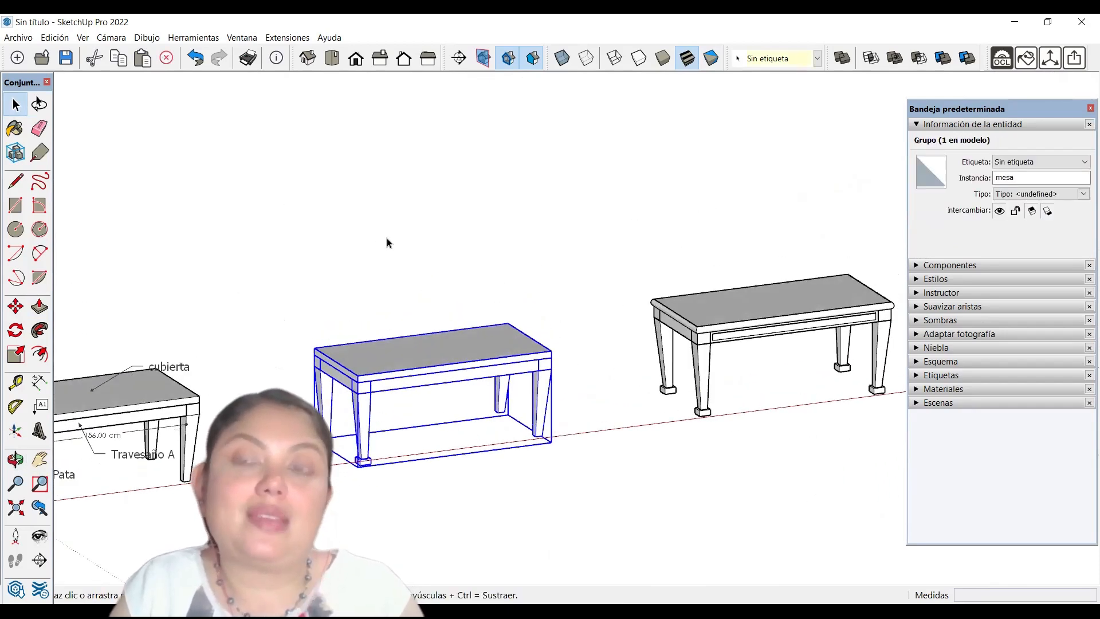
scroll(392, 268, down, 3)
scroll(356, 350, up, 2)
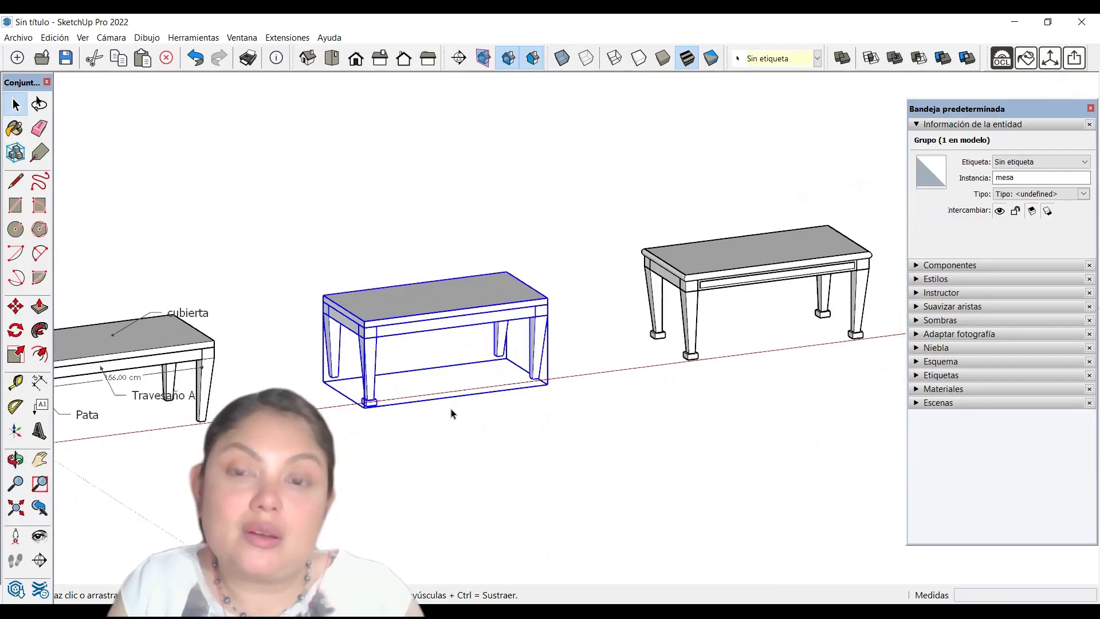
scroll(451, 414, down, 3)
Copy the detailed table group along the red axis so that a duplicate stands beyond the original
click(645, 346)
scroll(645, 346, up, 2)
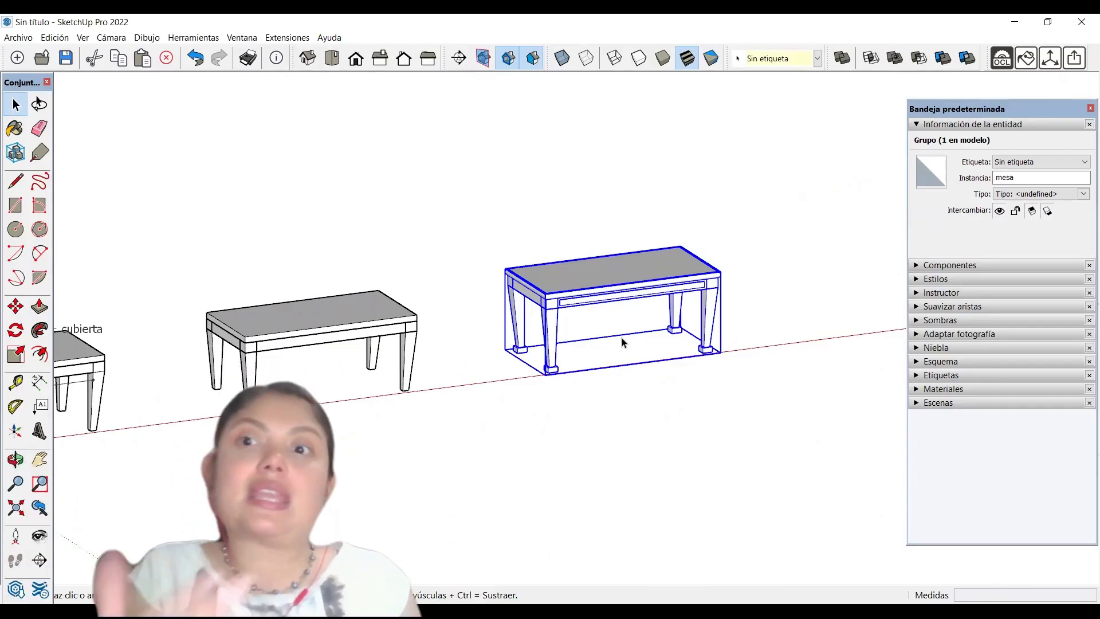
middle_drag(605, 307, 562, 312)
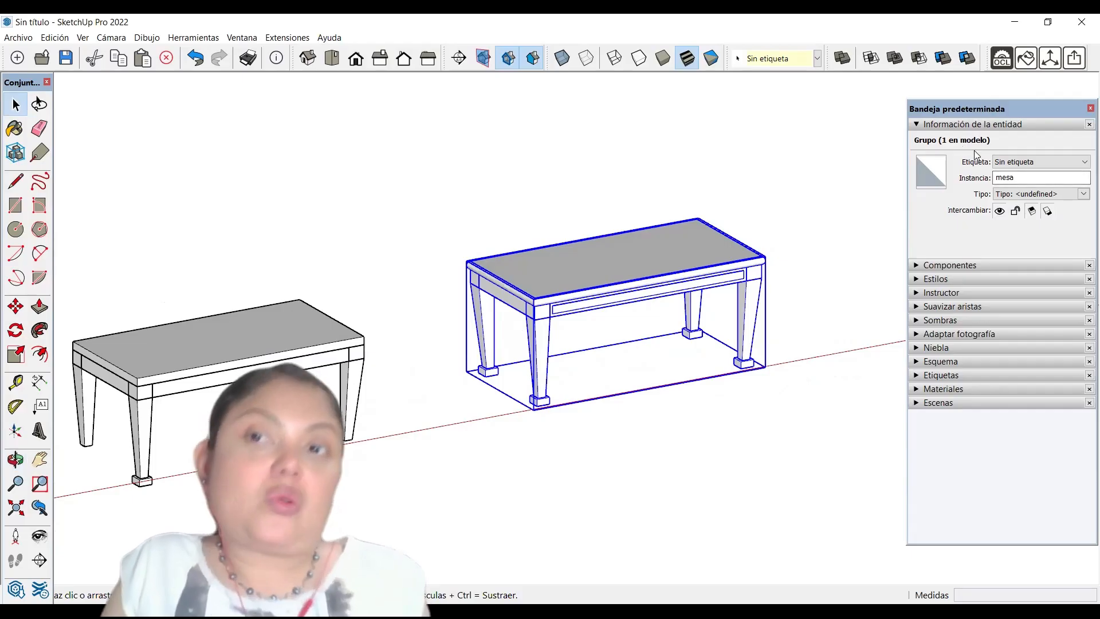
scroll(486, 353, down, 4)
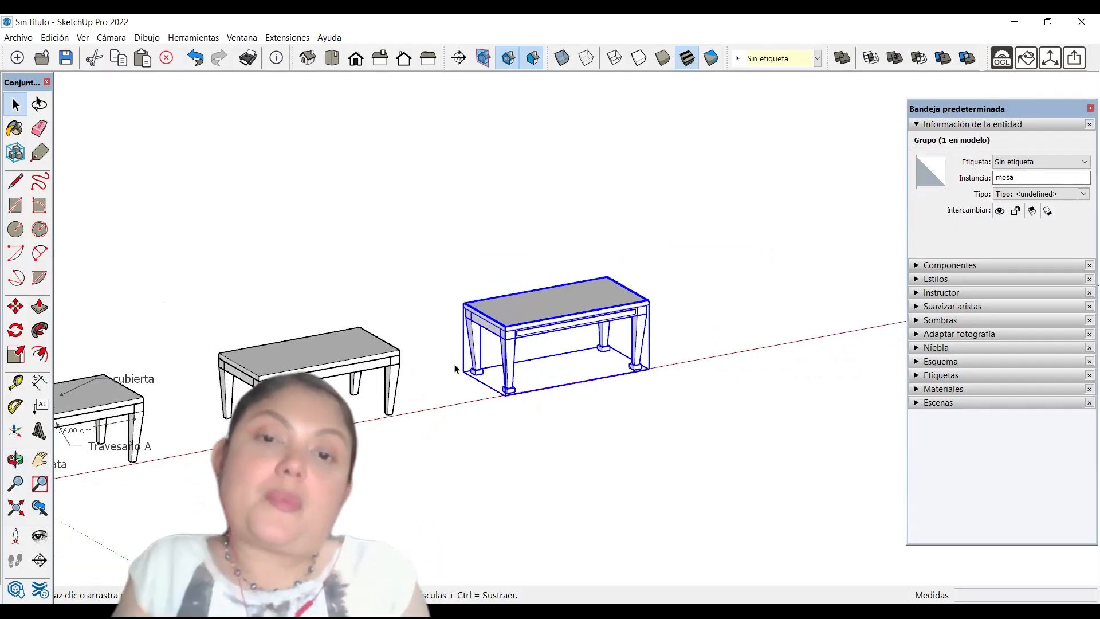
scroll(538, 351, up, 4)
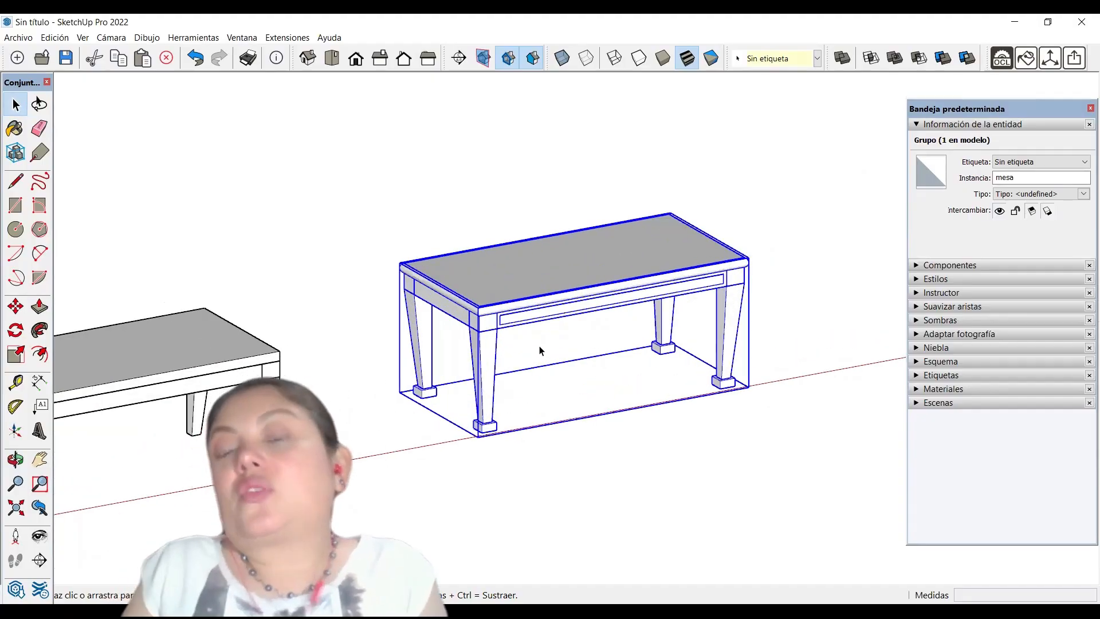
scroll(539, 346, down, 4)
scroll(496, 415, up, 2)
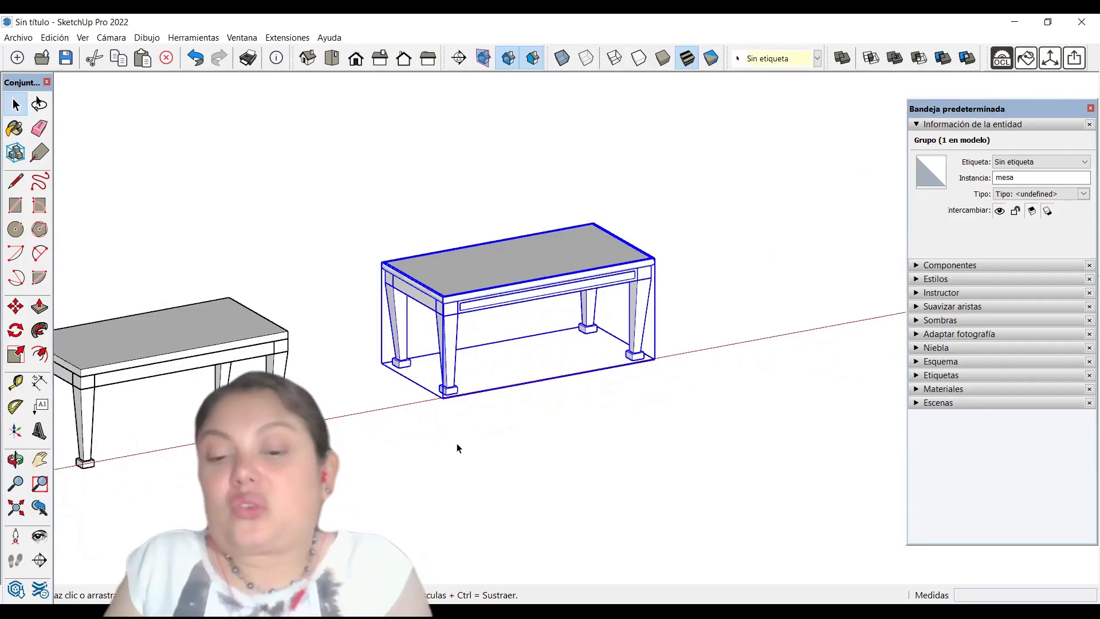
scroll(456, 442, up, 1)
key(m)
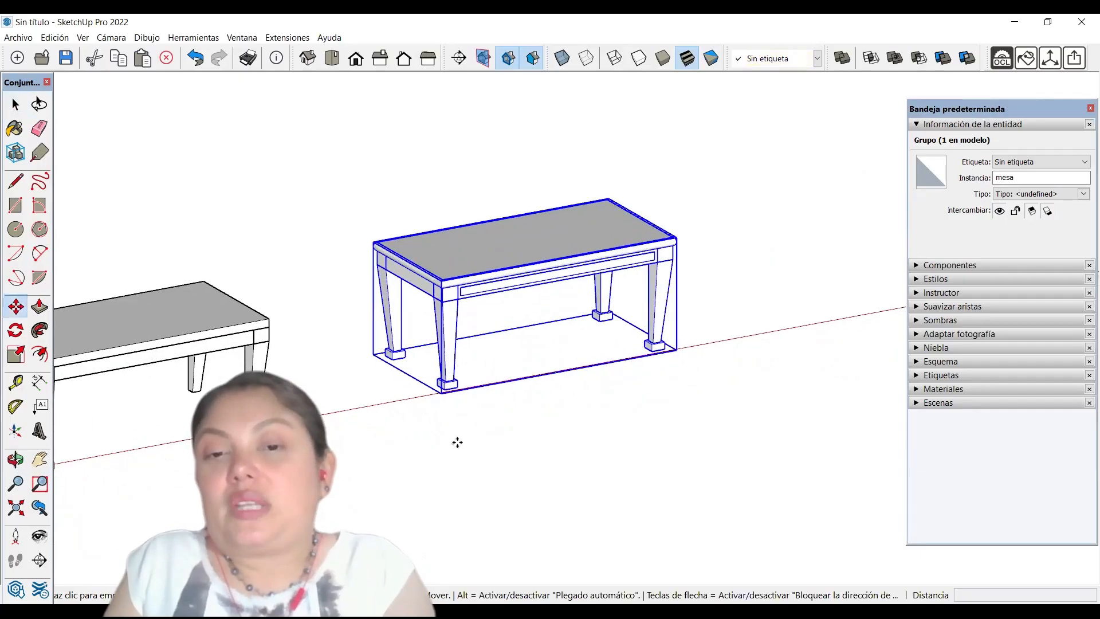
click(716, 329)
scroll(596, 359, down, 2)
key(space)
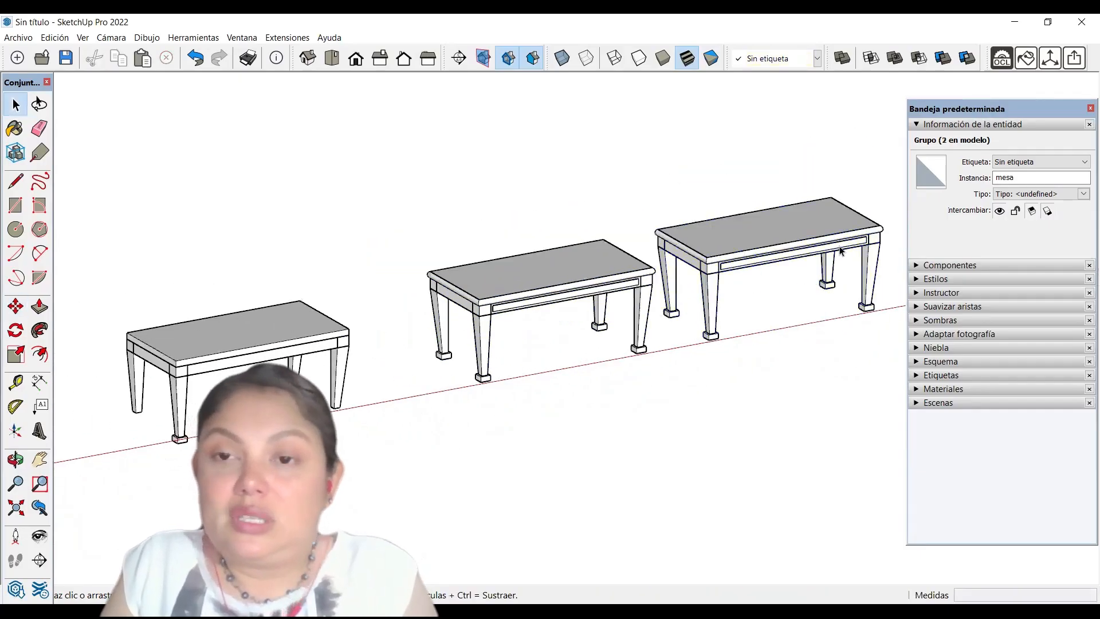
Open the duplicated table for editing, delete the rounded molding around its tabletop, and leave the group
double_click(841, 250)
scroll(828, 245, up, 3)
click(819, 241)
scroll(726, 249, up, 3)
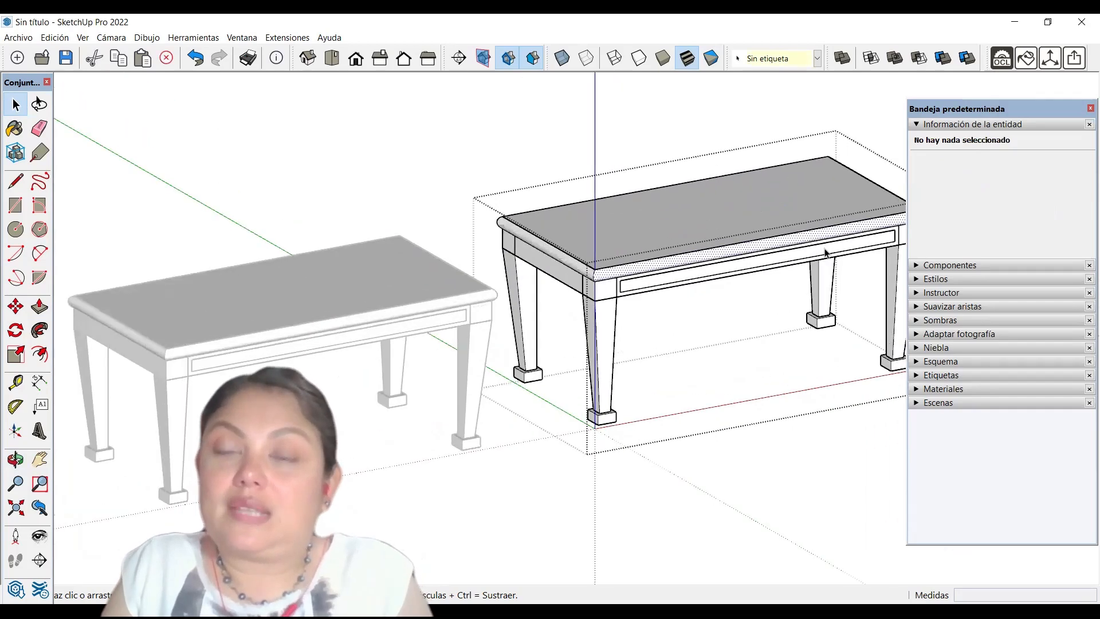
triple_click(640, 272)
scroll(640, 270, down, 3)
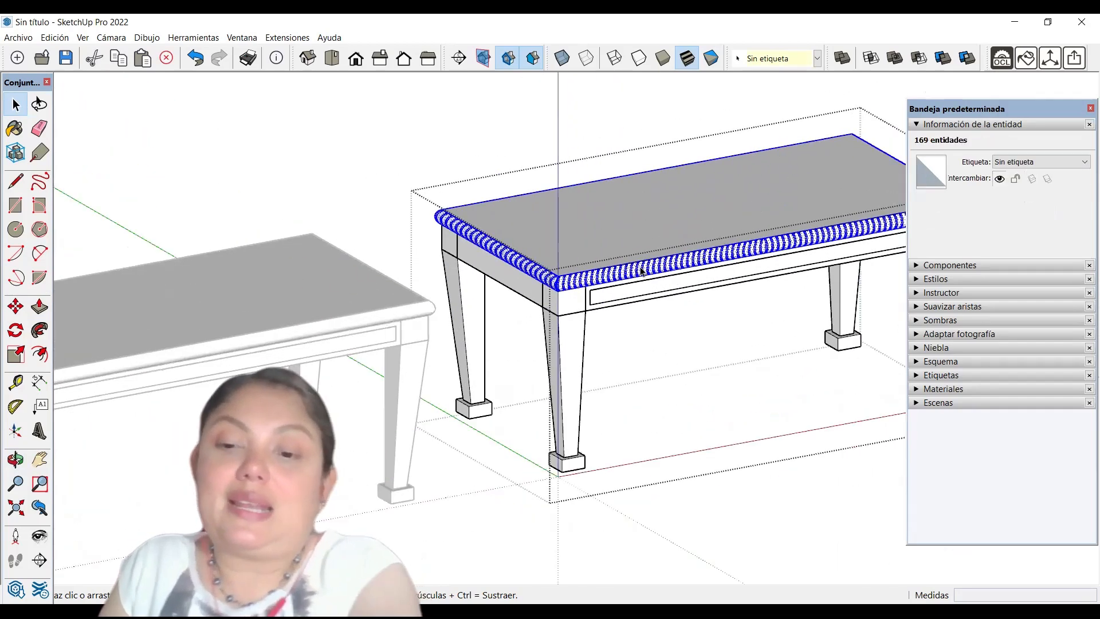
key(Delete)
scroll(606, 350, down, 2)
scroll(597, 348, down, 3)
click(482, 356)
Compare the modified duplicate with the original detailed table and delete the duplicate
scroll(484, 356, up, 3)
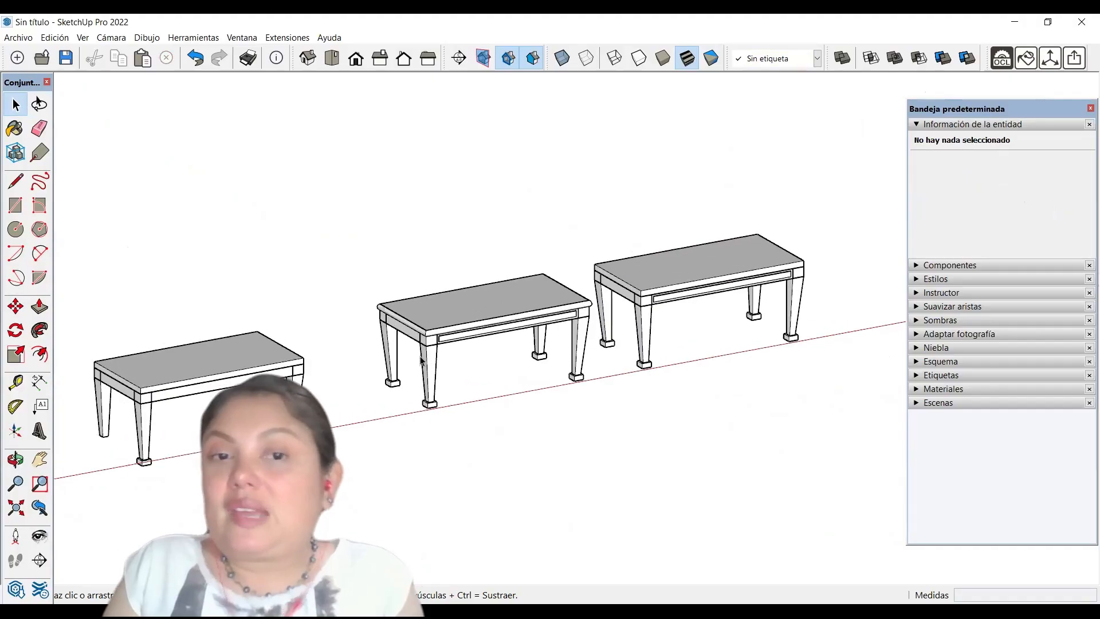
scroll(421, 350, up, 7)
click(569, 291)
scroll(569, 293, down, 6)
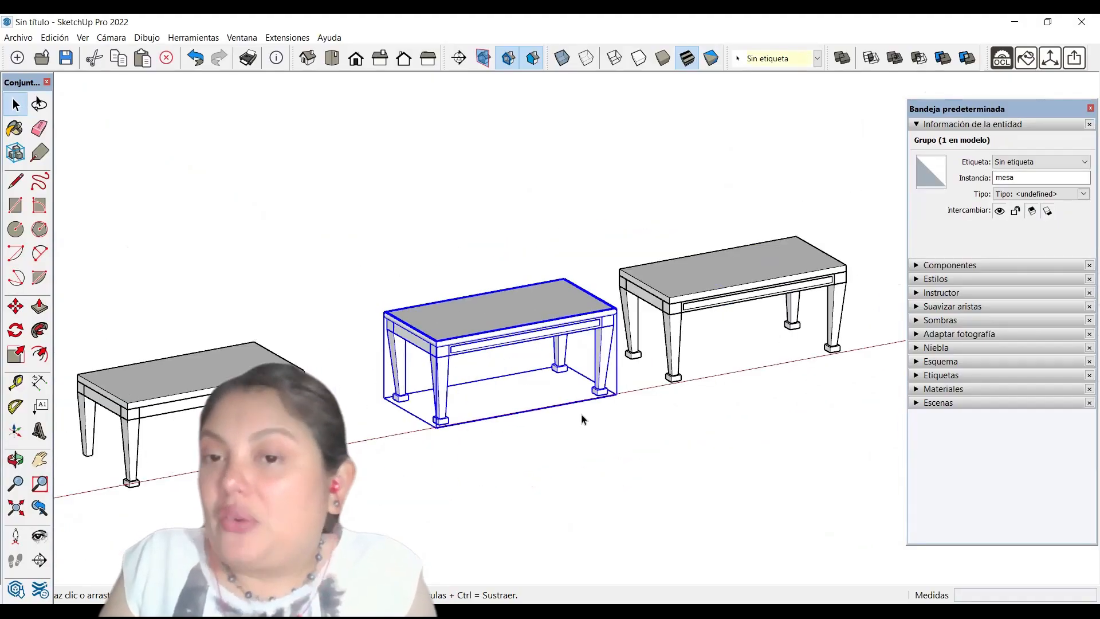
click(537, 352)
scroll(459, 328, up, 3)
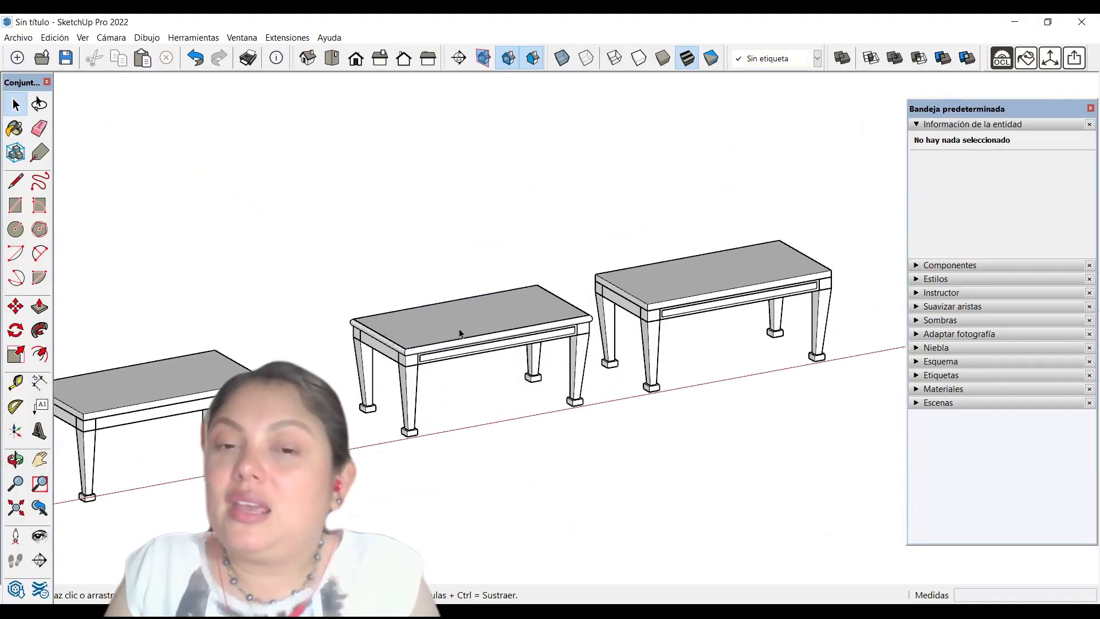
scroll(473, 325, down, 3)
click(770, 271)
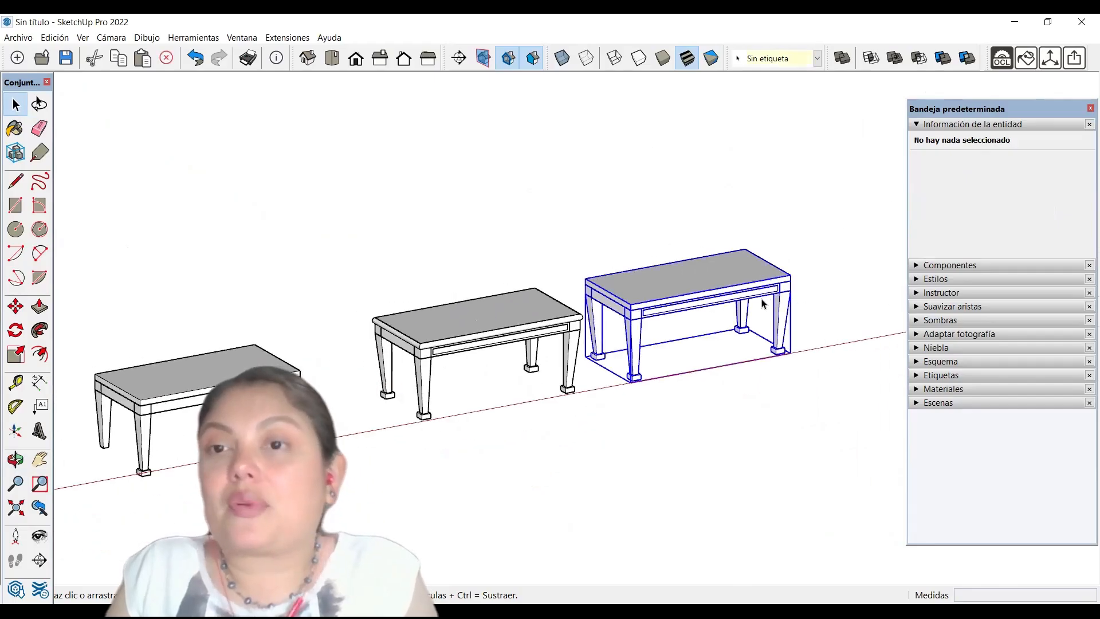
key(Delete)
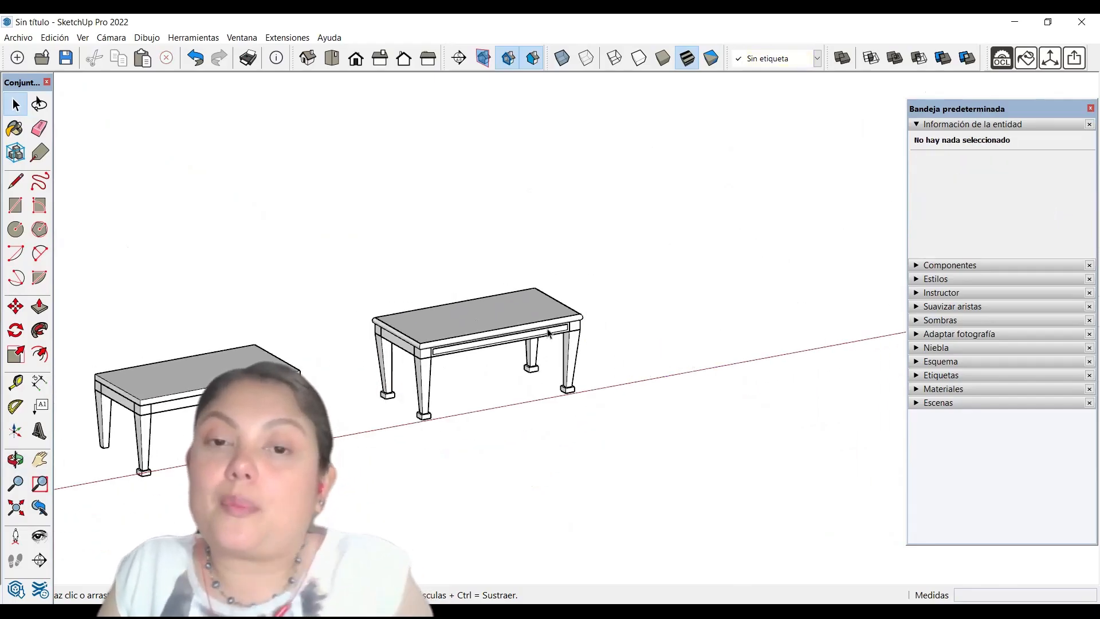
Select the remaining detailed table group and examine its rounded top, aprons and legs
click(492, 336)
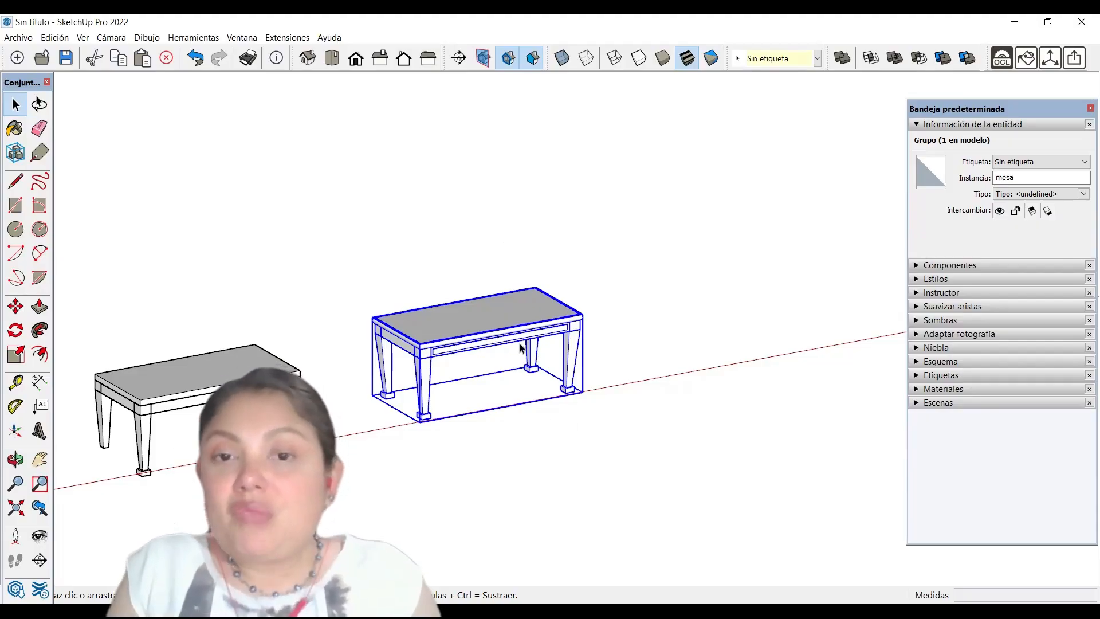
scroll(562, 356, up, 3)
click(640, 364)
click(491, 287)
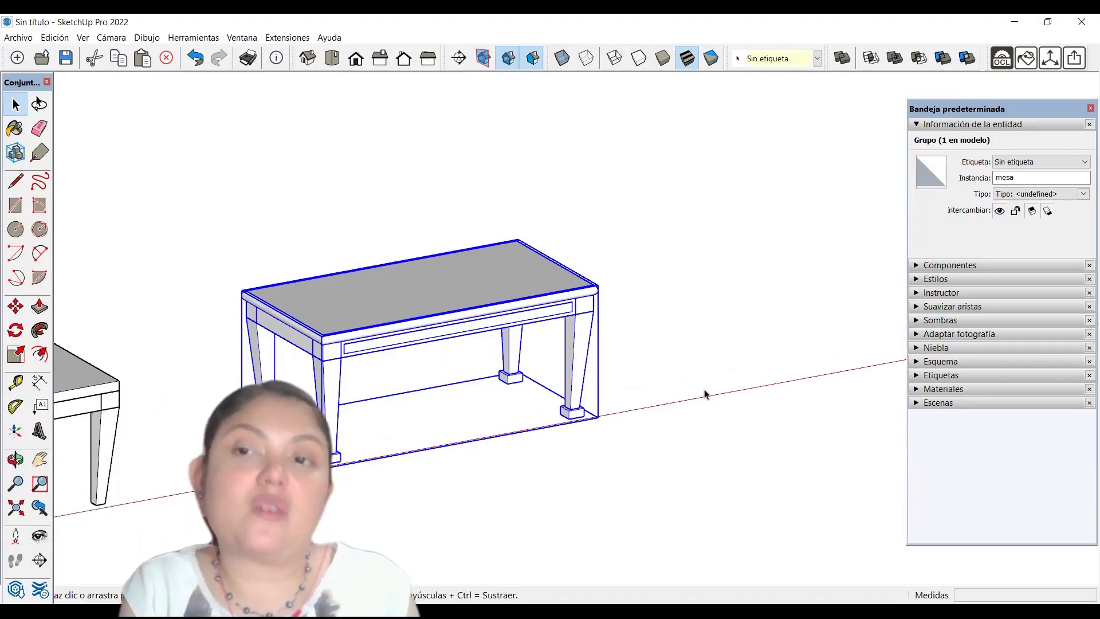
scroll(682, 366, down, 3)
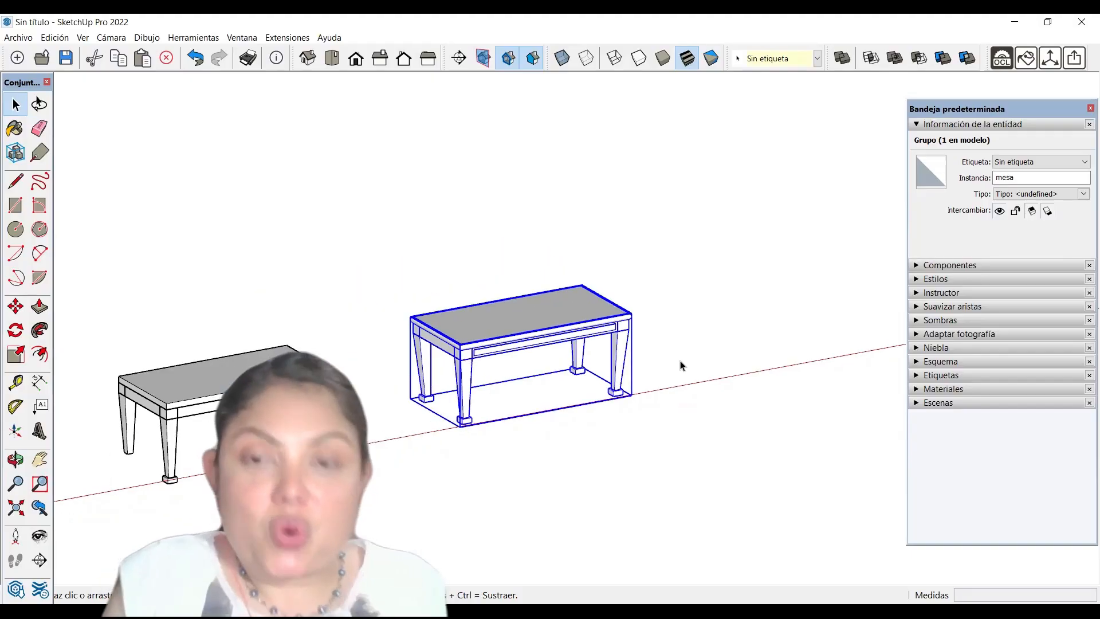
scroll(647, 369, up, 6)
scroll(669, 463, down, 4)
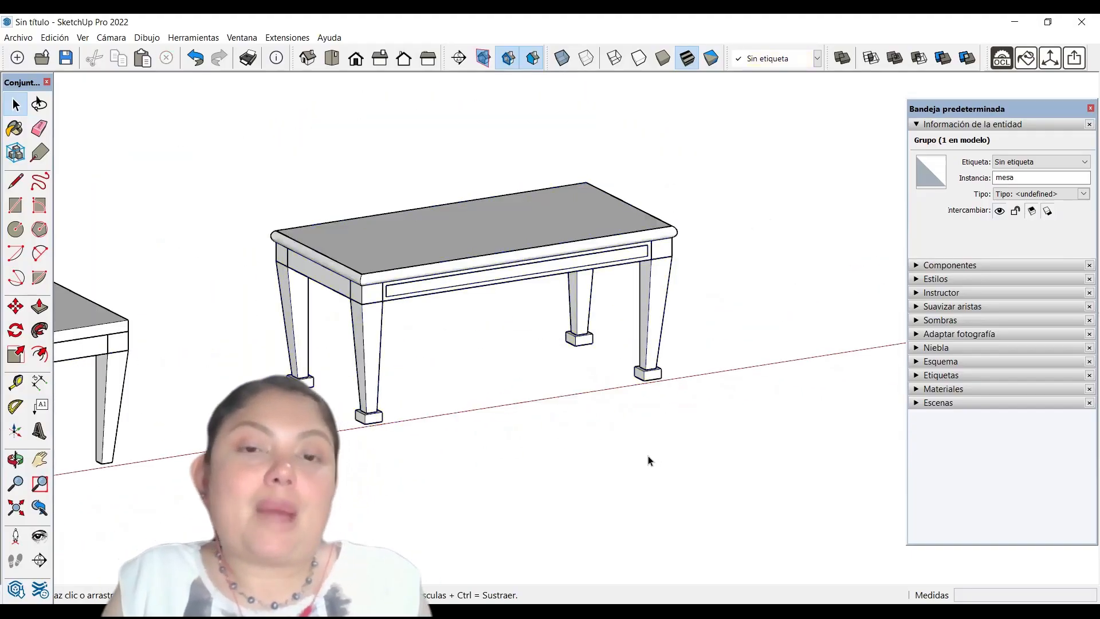
Clear the selection, float the Estilos tools over the drawing area, and set the face style to Sólido con texturas
click(643, 454)
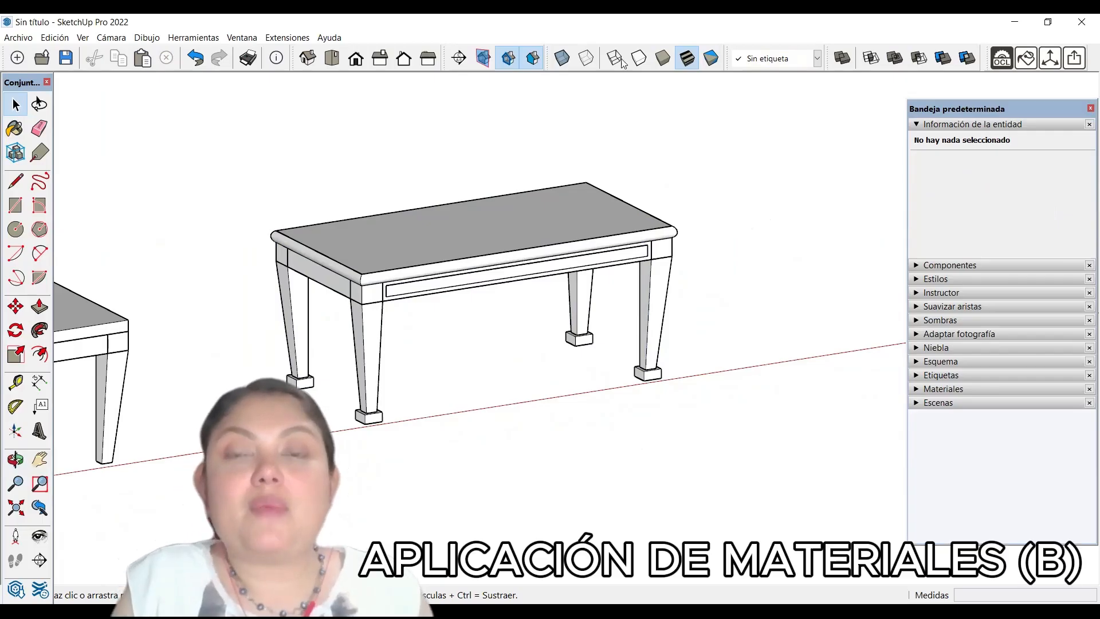
drag(550, 58, 503, 150)
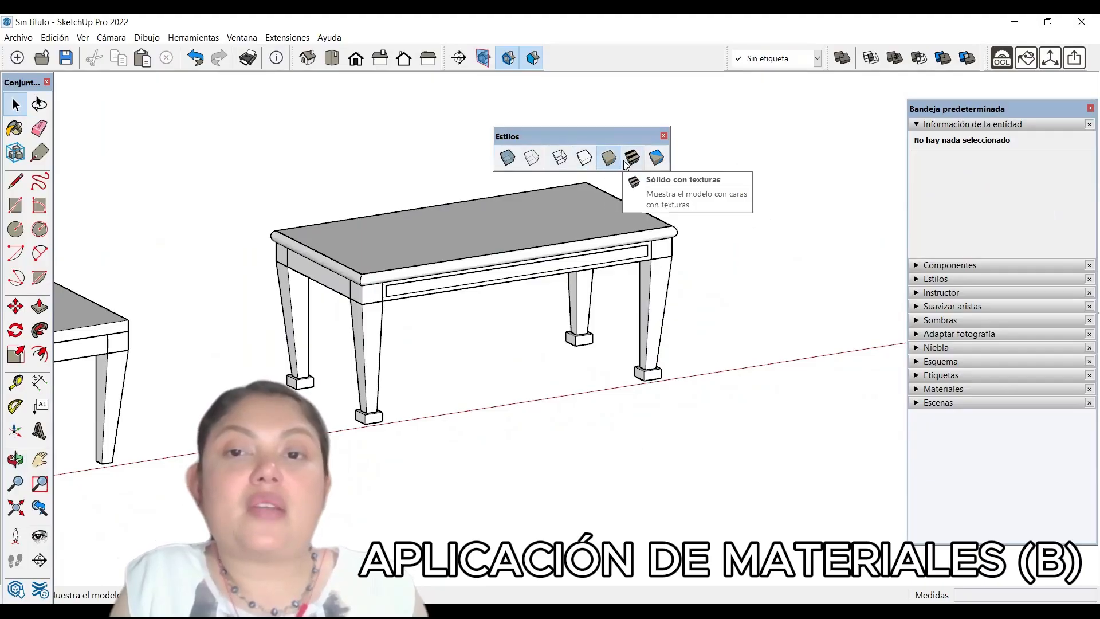
click(662, 166)
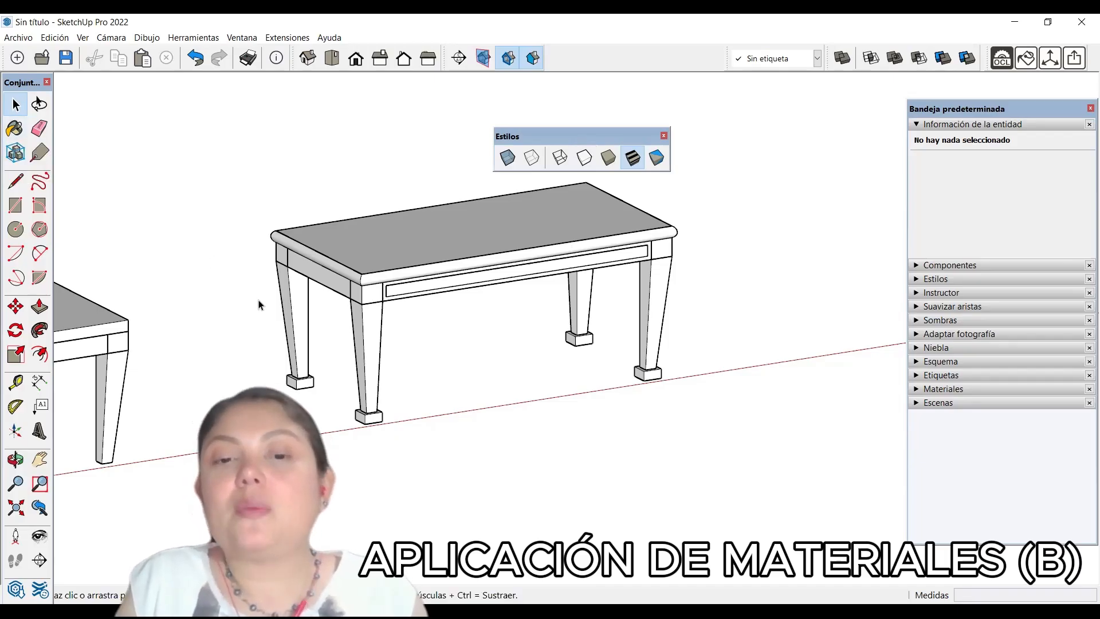
Paint the whole detailed table group with Madera de cerezo original from the Madera material collection
key(b)
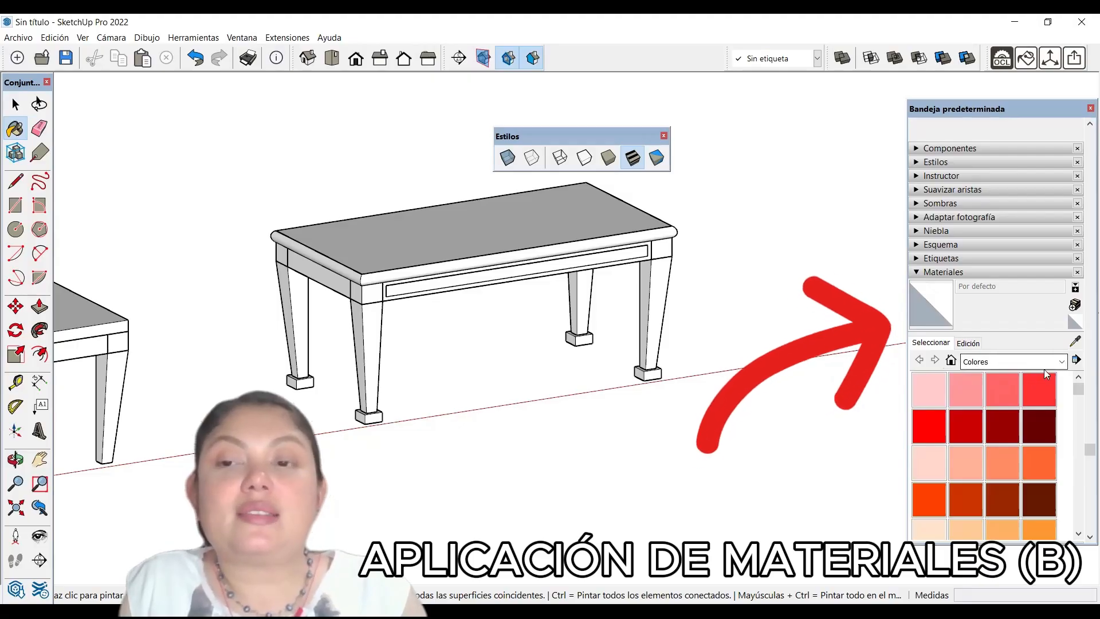
click(1063, 364)
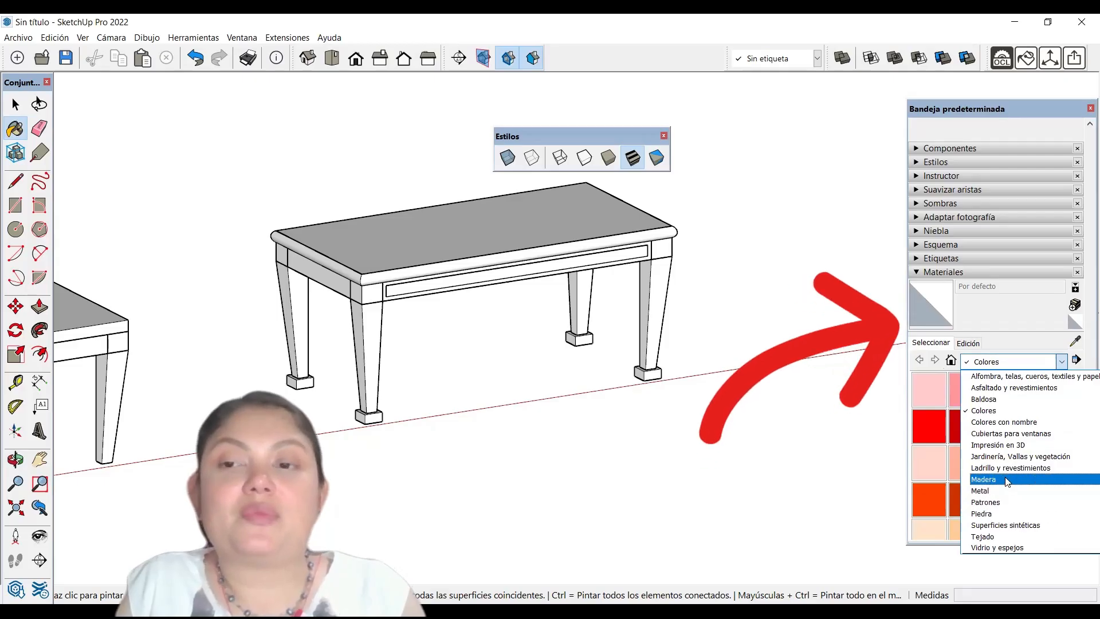
click(1022, 482)
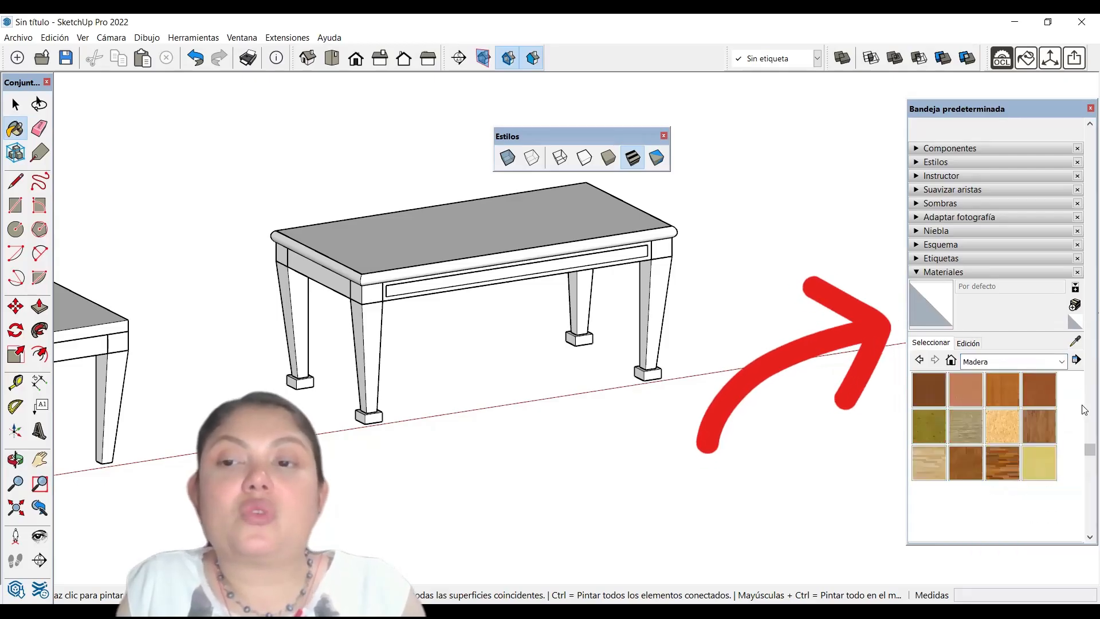
click(1032, 393)
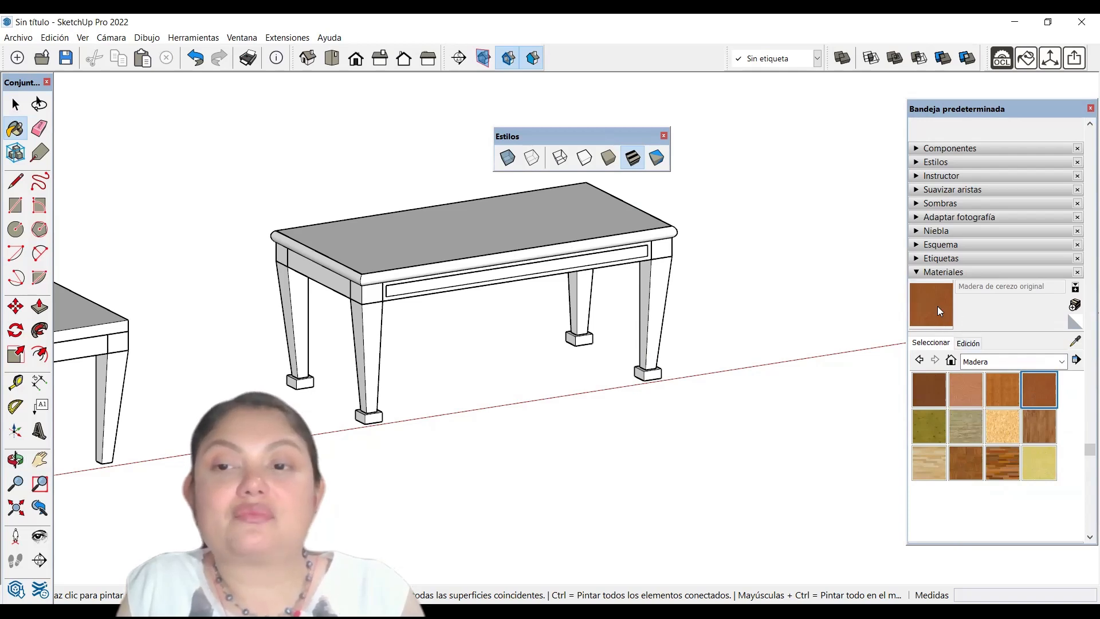
click(552, 230)
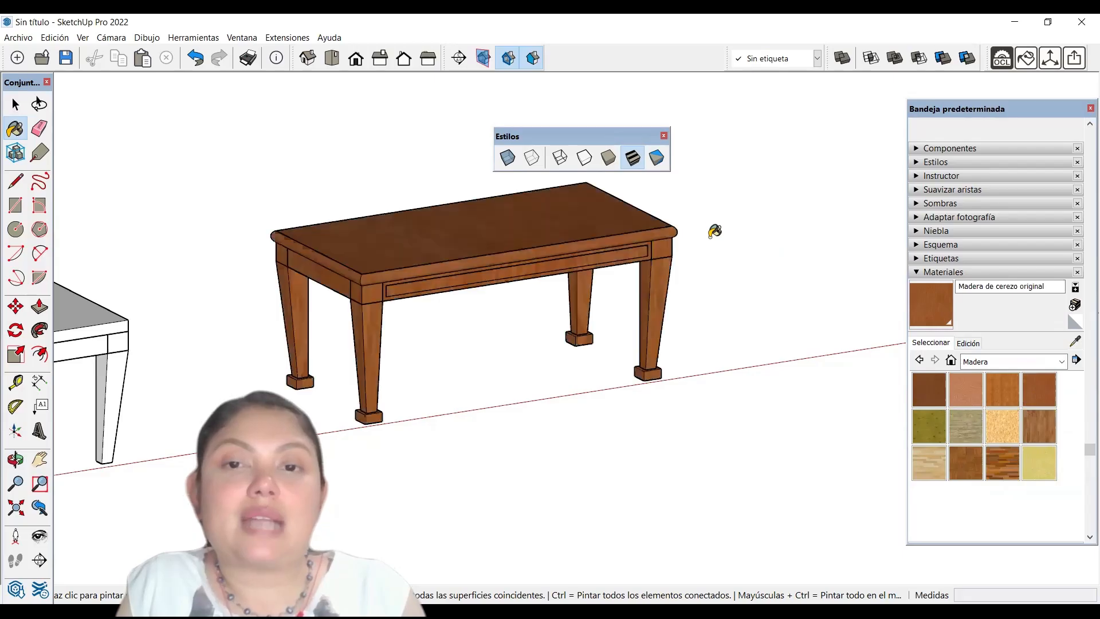
key(space)
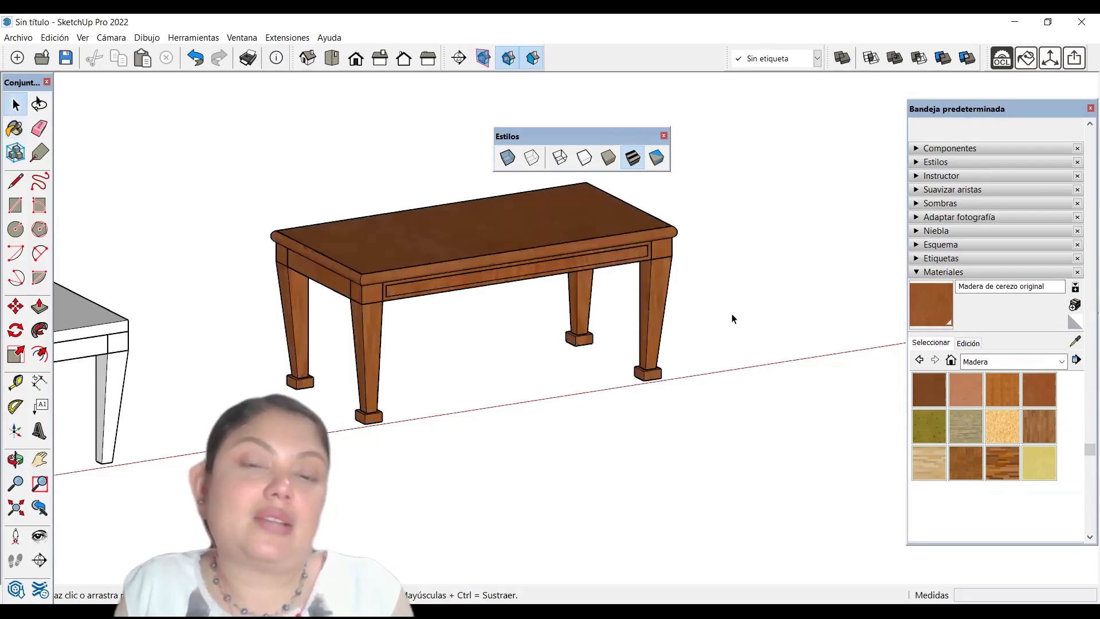
Open the painted table group for editing and collapse the Materiales and Información de la entidad sections
scroll(737, 351, down, 2)
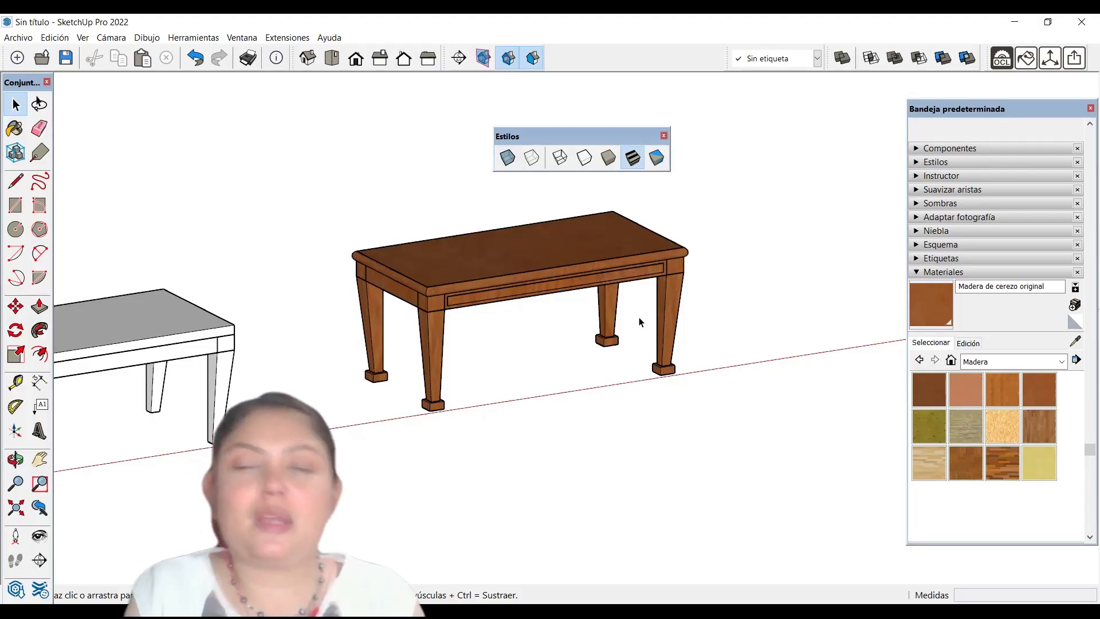
scroll(438, 240, up, 3)
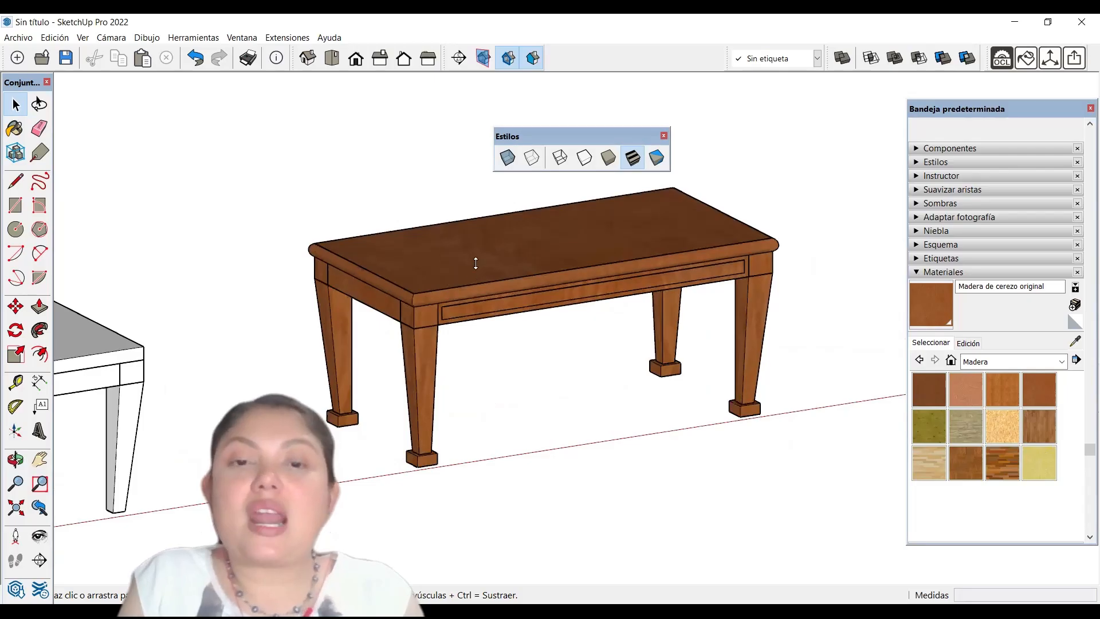
click(476, 259)
middle_drag(476, 259, 513, 299)
scroll(503, 294, up, 2)
scroll(512, 299, down, 1)
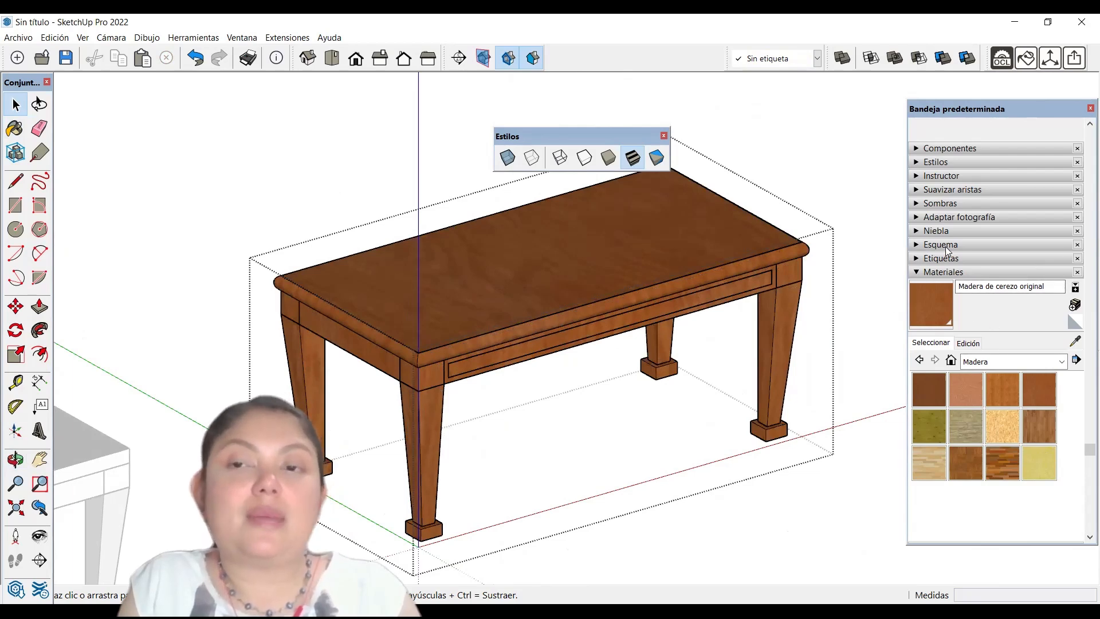
click(934, 273)
click(950, 124)
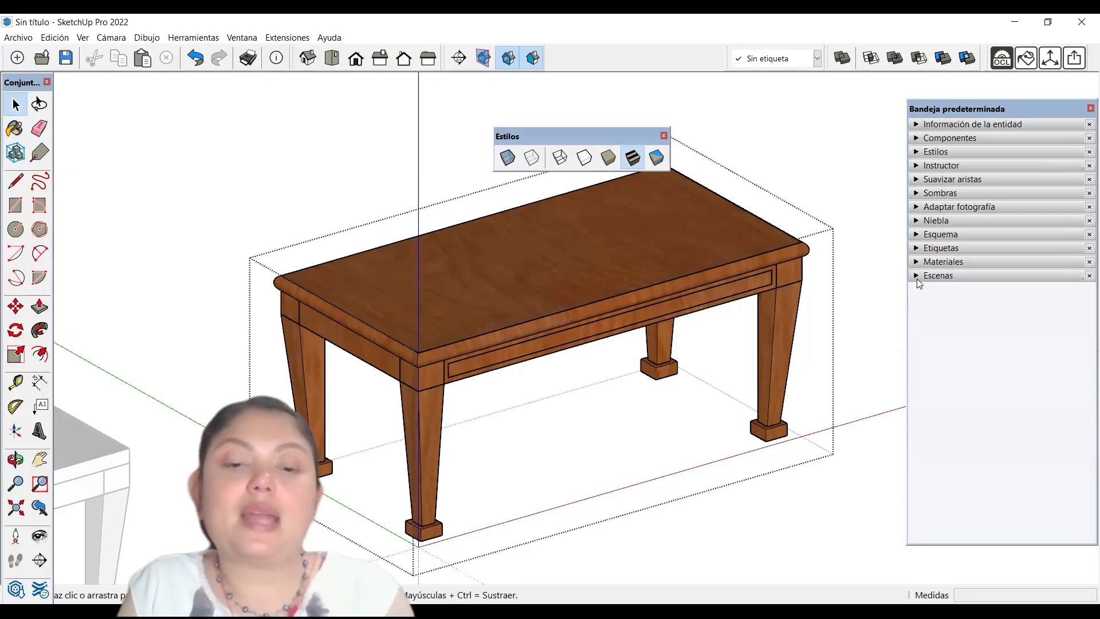
Paint the rounded tabletop inside the open table group with Mármol de Carrera from the Piedra material collection
key(b)
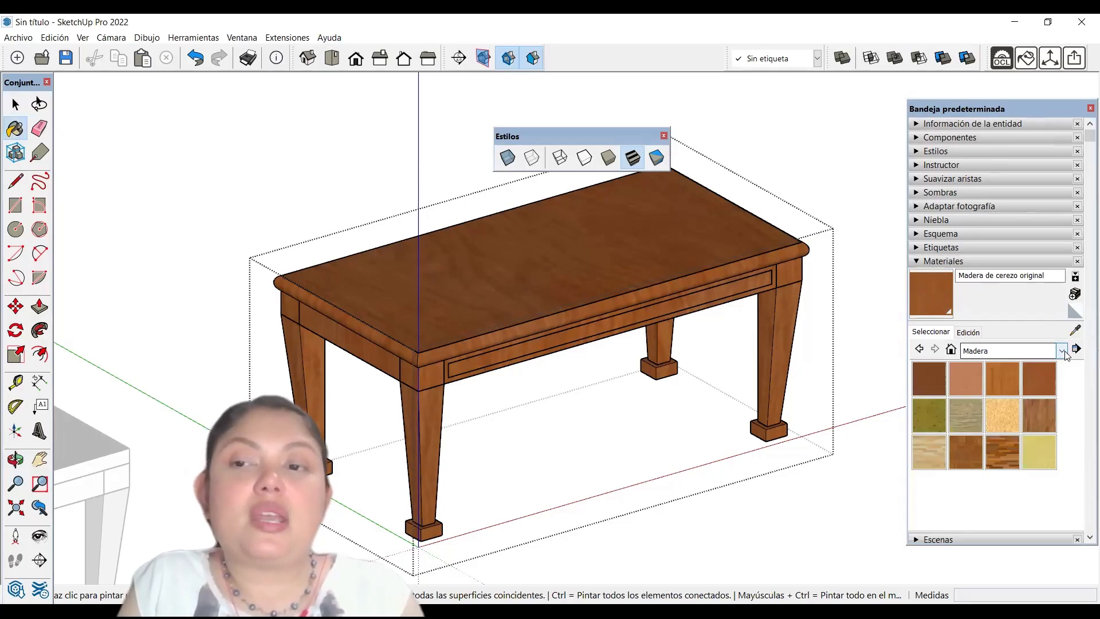
click(1062, 351)
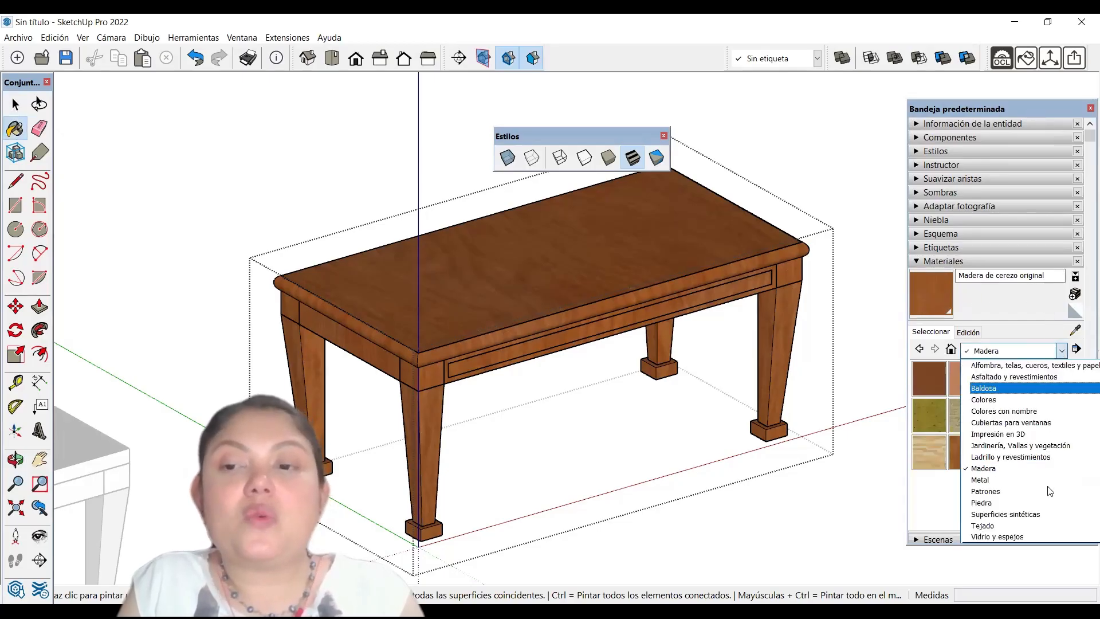
click(1000, 504)
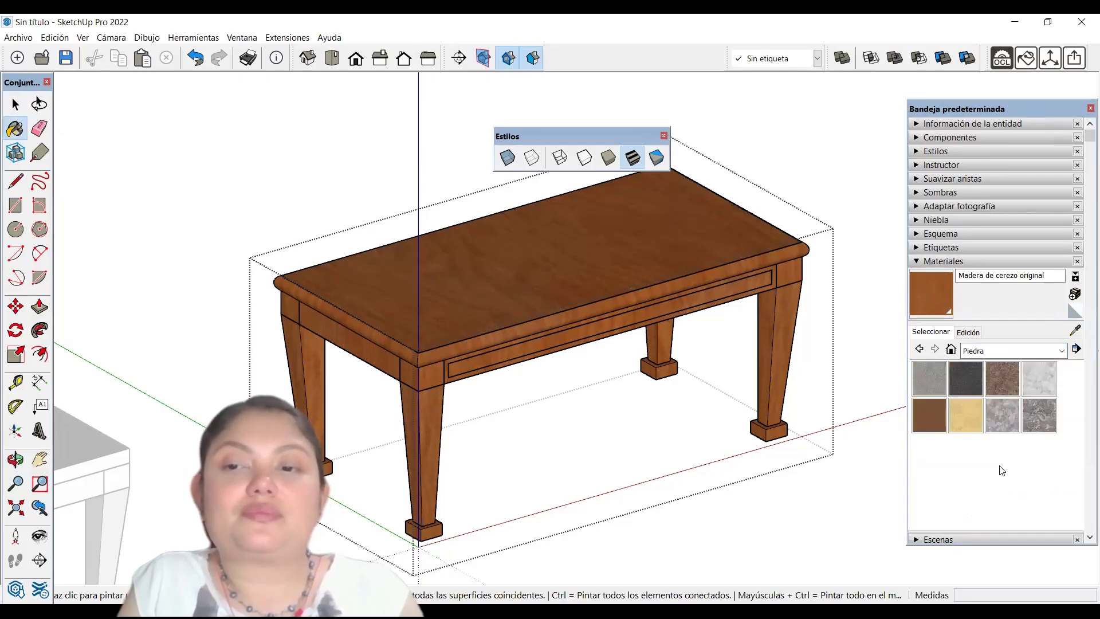
click(1046, 374)
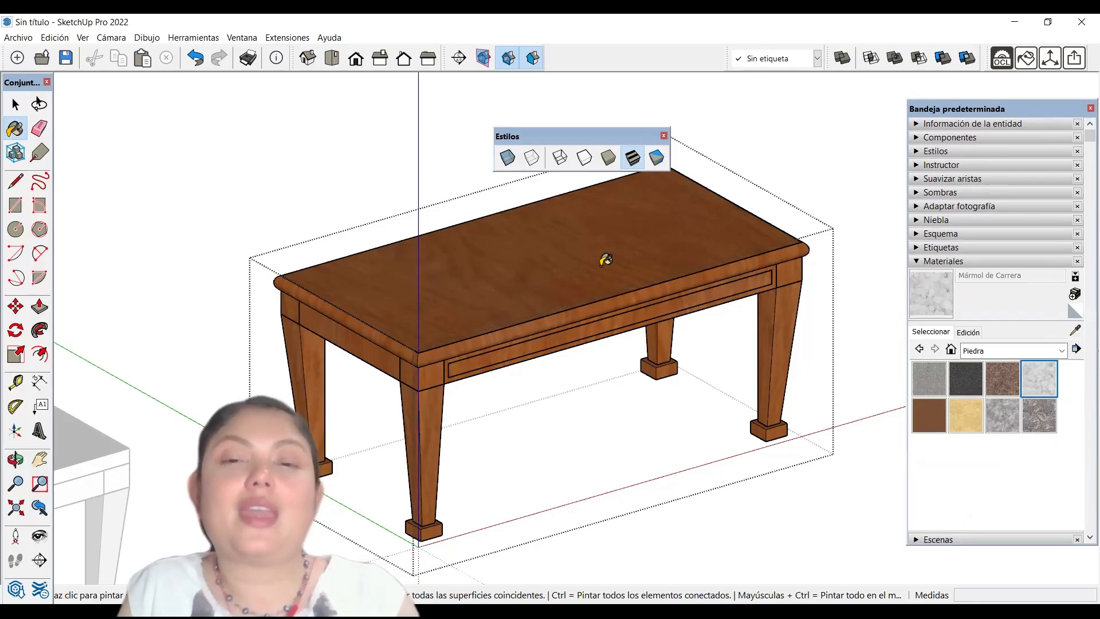
click(523, 312)
scroll(458, 344, up, 3)
click(440, 345)
scroll(592, 256, down, 3)
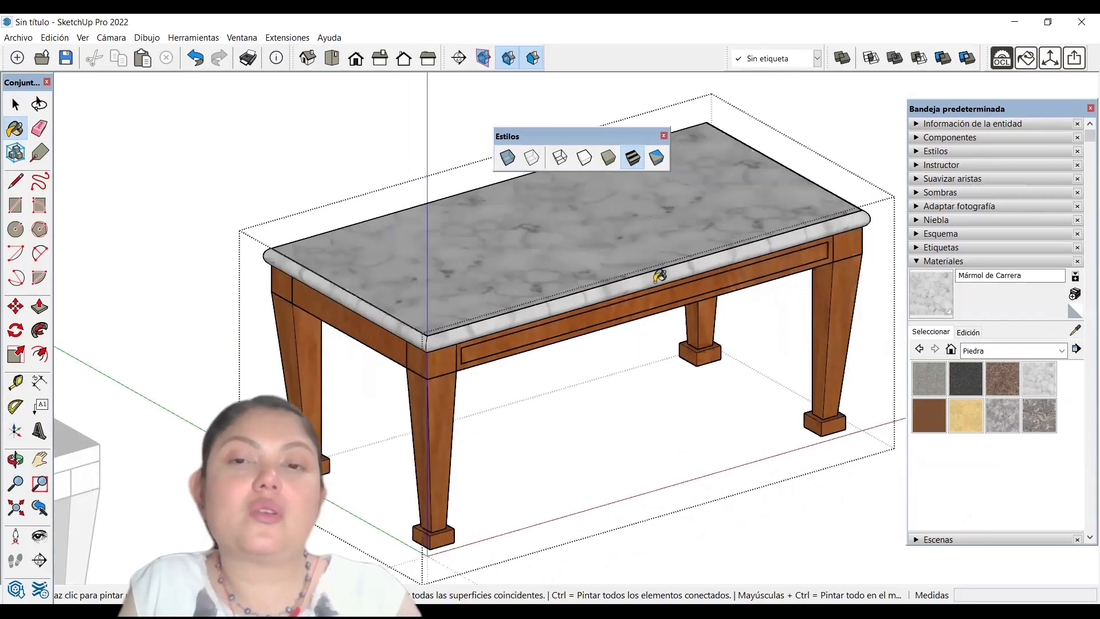
middle_drag(659, 275, 843, 240)
mouse_move(463, 313)
middle_down()
mouse_move(670, 115)
mouse_move(791, 189)
mouse_move(671, 288)
mouse_move(754, 314)
mouse_move(207, 290)
mouse_move(748, 338)
mouse_move(556, 384)
mouse_move(400, 315)
mouse_move(646, 425)
mouse_move(557, 357)
mouse_move(550, 324)
middle_up()
key(space)
Paint the front corner leg of the detailed table with Madera ensamblada from the Madera material collection
scroll(554, 362, up, 3)
scroll(567, 367, up, 3)
scroll(567, 366, down, 4)
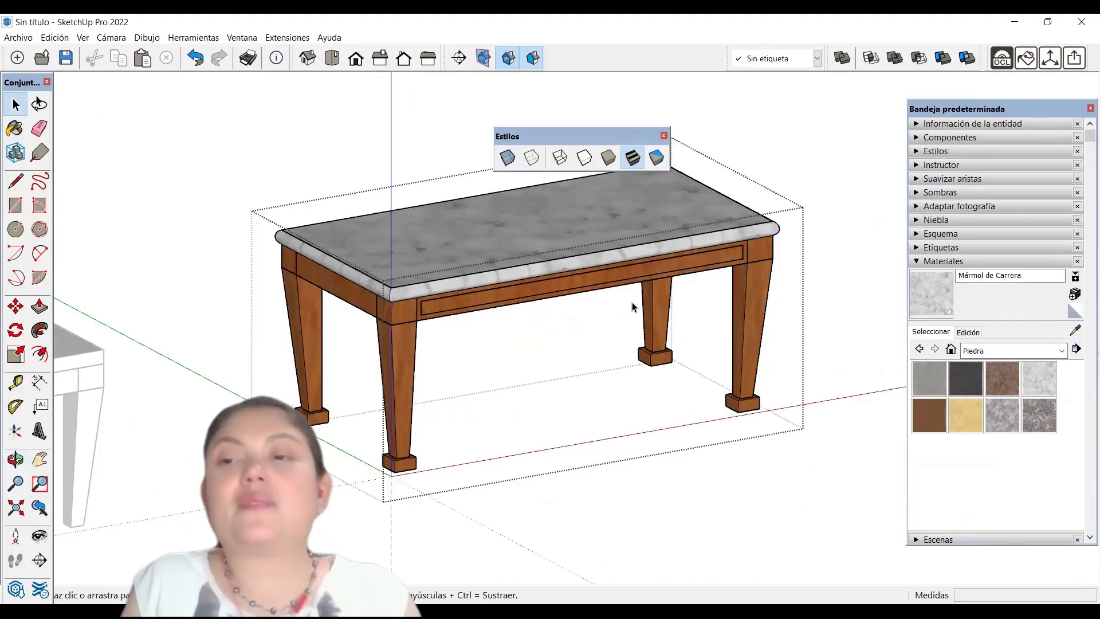
click(1063, 350)
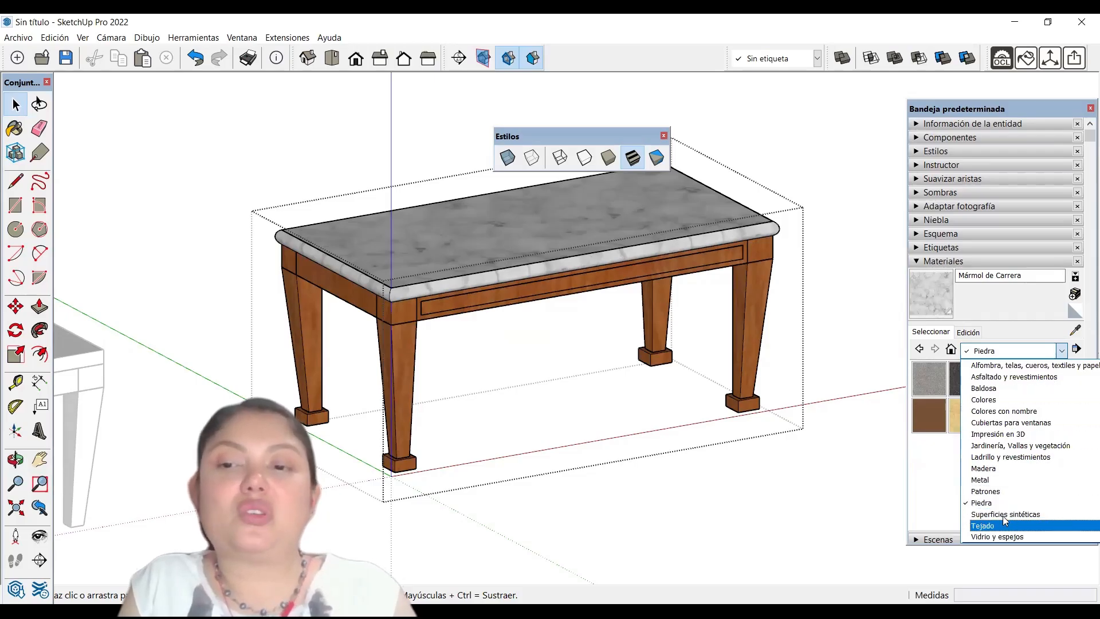
scroll(1000, 510, up, 3)
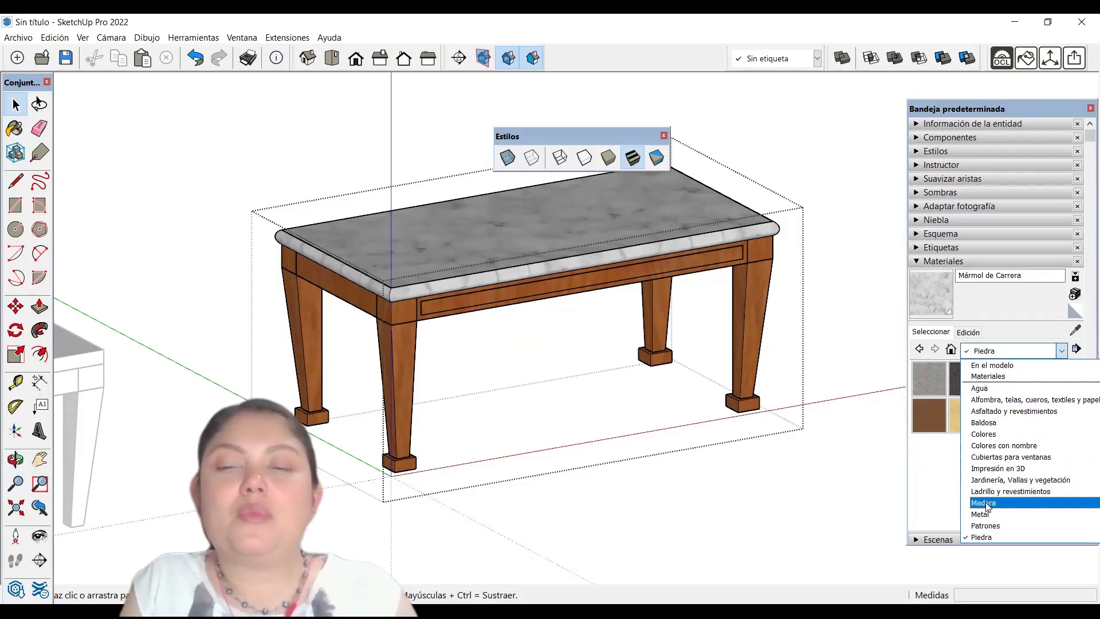
click(986, 504)
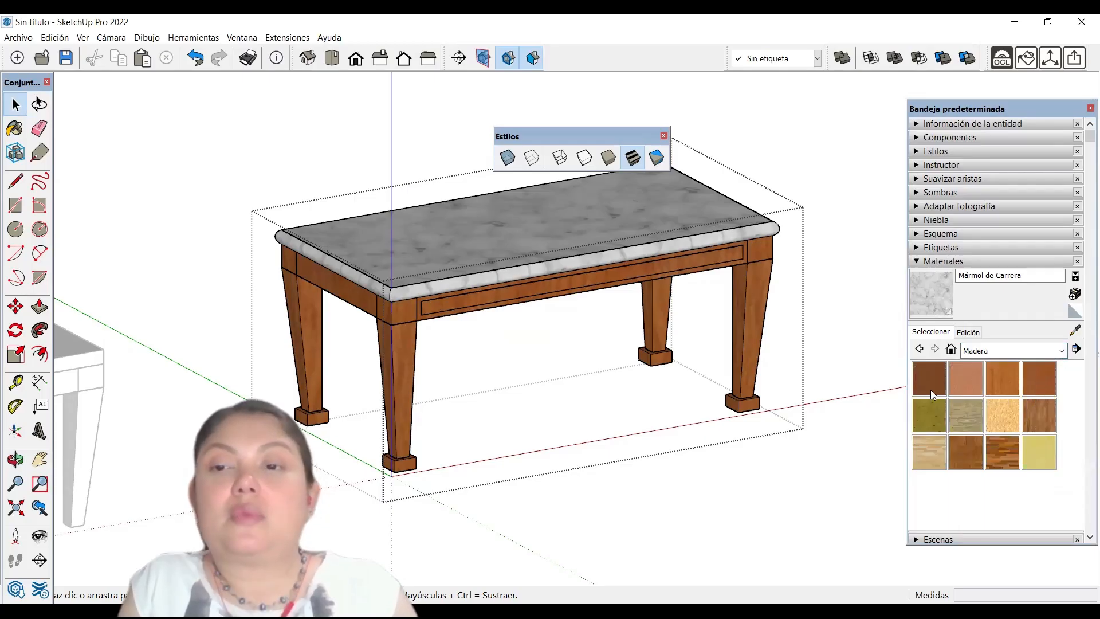
click(964, 423)
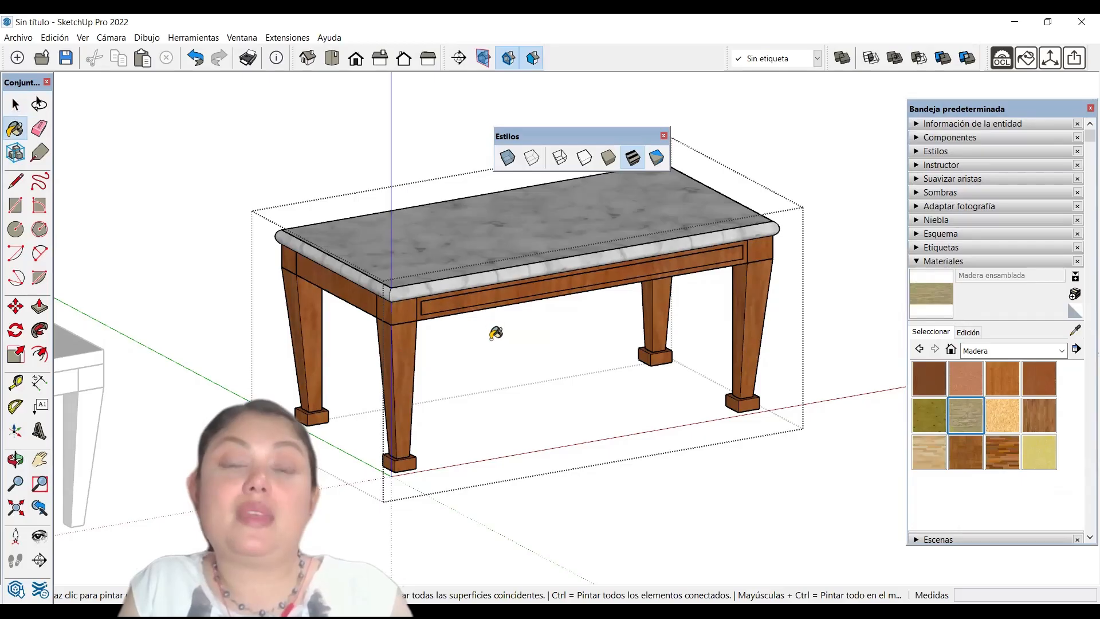
scroll(440, 347, up, 4)
scroll(457, 334, down, 3)
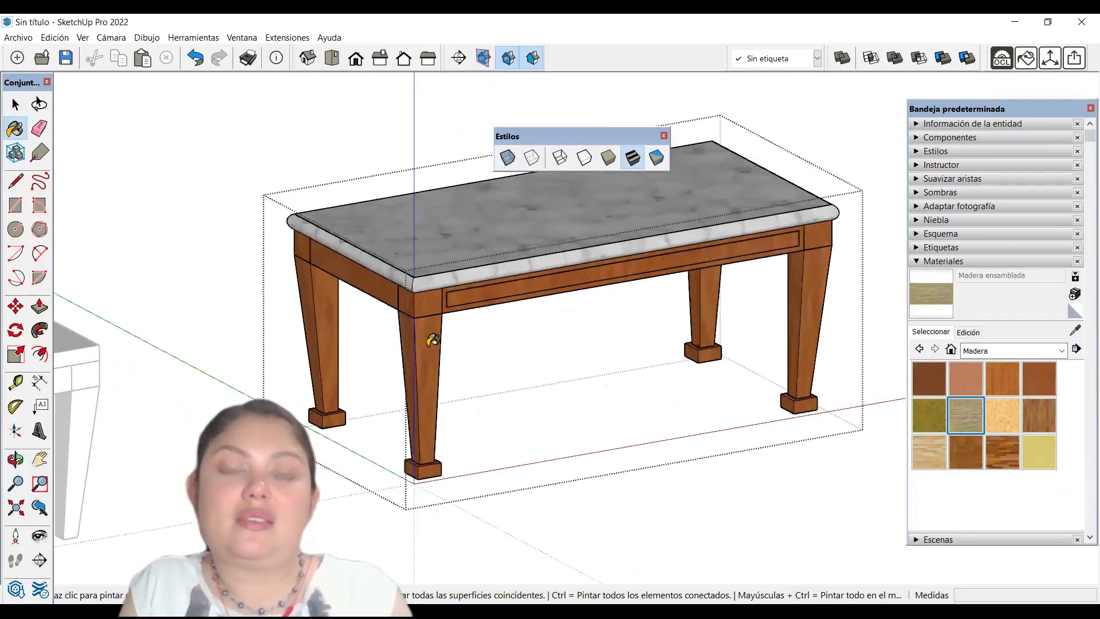
click(426, 341)
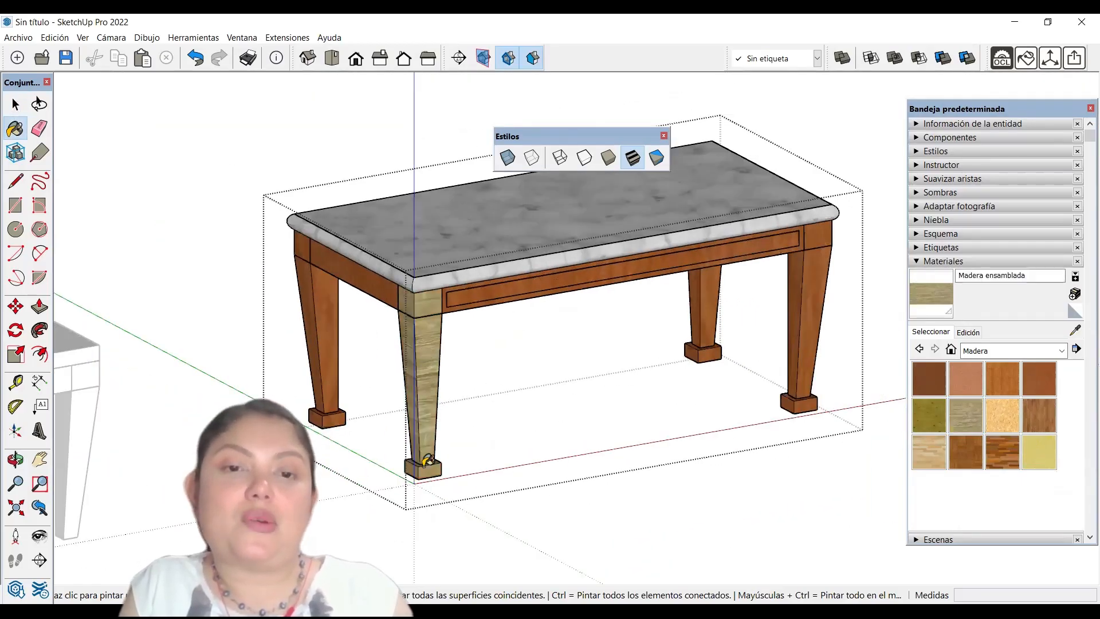
mouse_move(426, 462)
middle_down()
mouse_move(658, 393)
mouse_move(467, 474)
mouse_move(218, 382)
mouse_move(76, 445)
mouse_move(366, 486)
middle_up()
scroll(437, 417, down, 2)
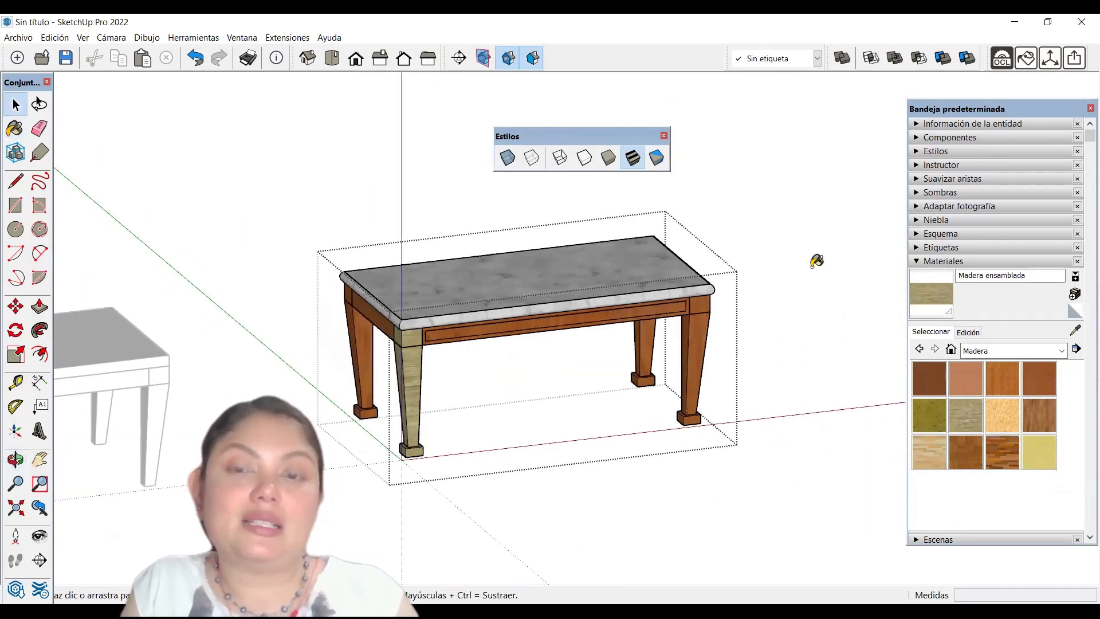
Close the table group, select the whole detailed table and paint it with Piso de madera
click(816, 261)
scroll(418, 431, down, 1)
middle_drag(606, 418, 688, 438)
scroll(388, 423, up, 1)
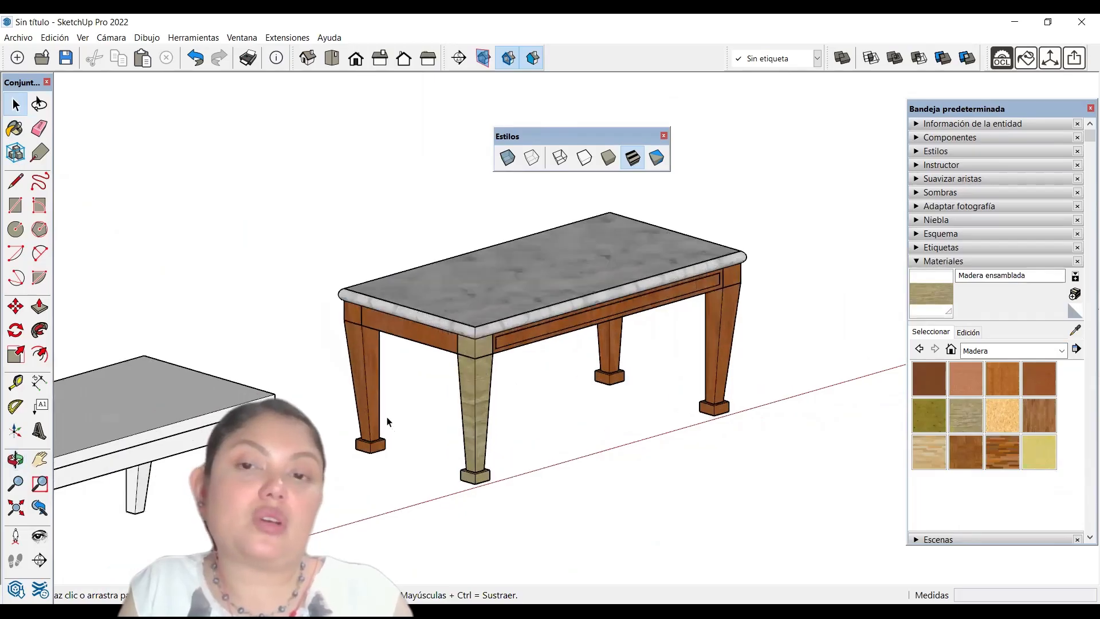
click(1038, 378)
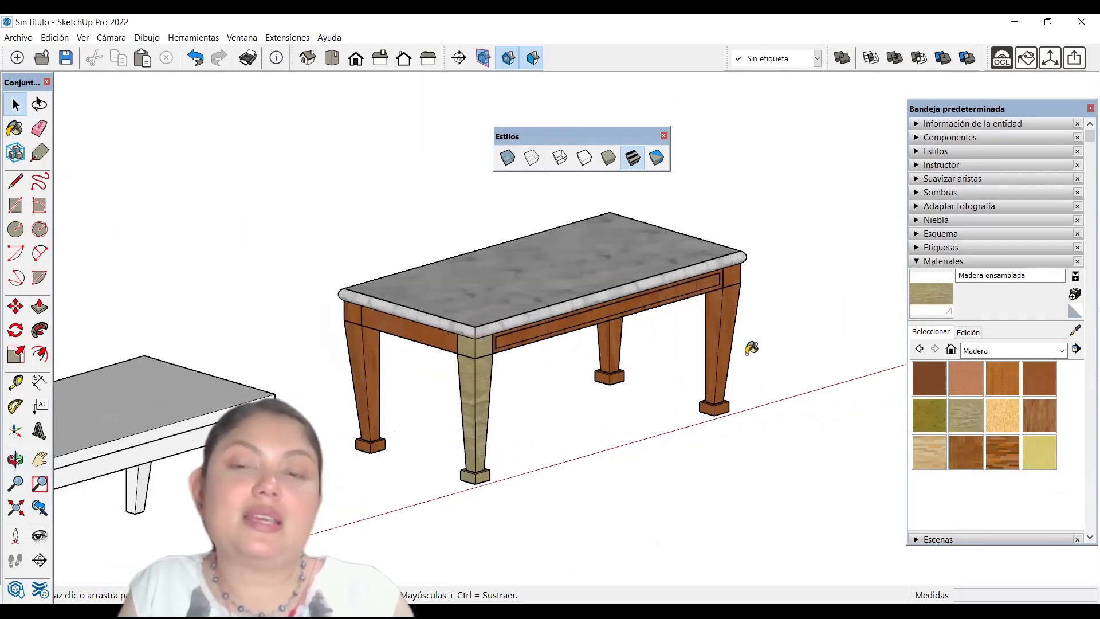
scroll(751, 346, down, 2)
click(641, 339)
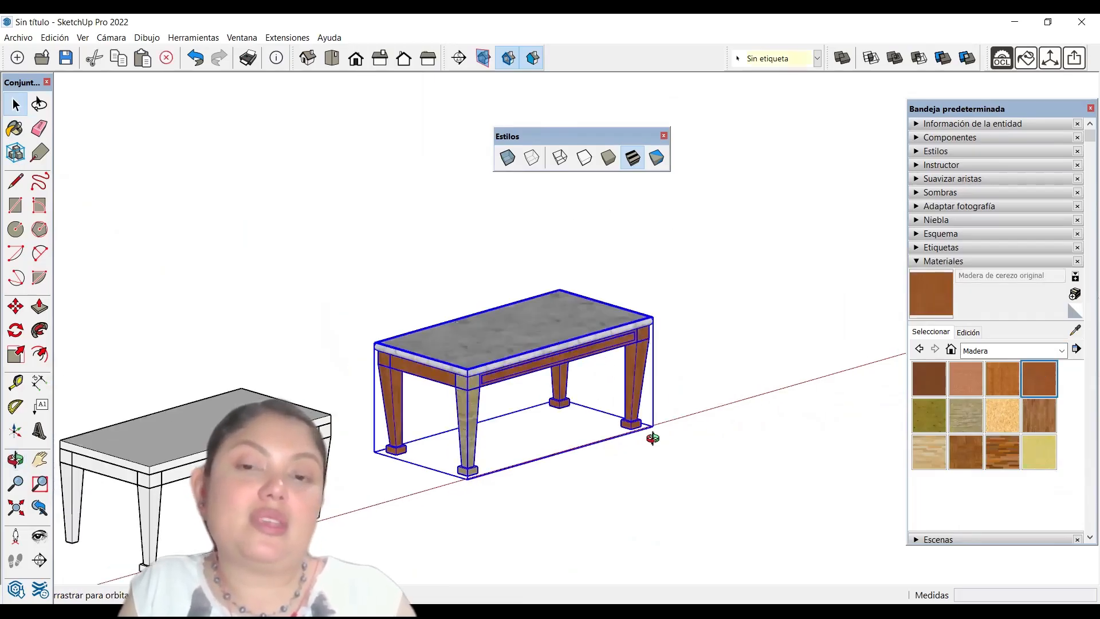
middle_drag(651, 439, 633, 454)
click(1038, 415)
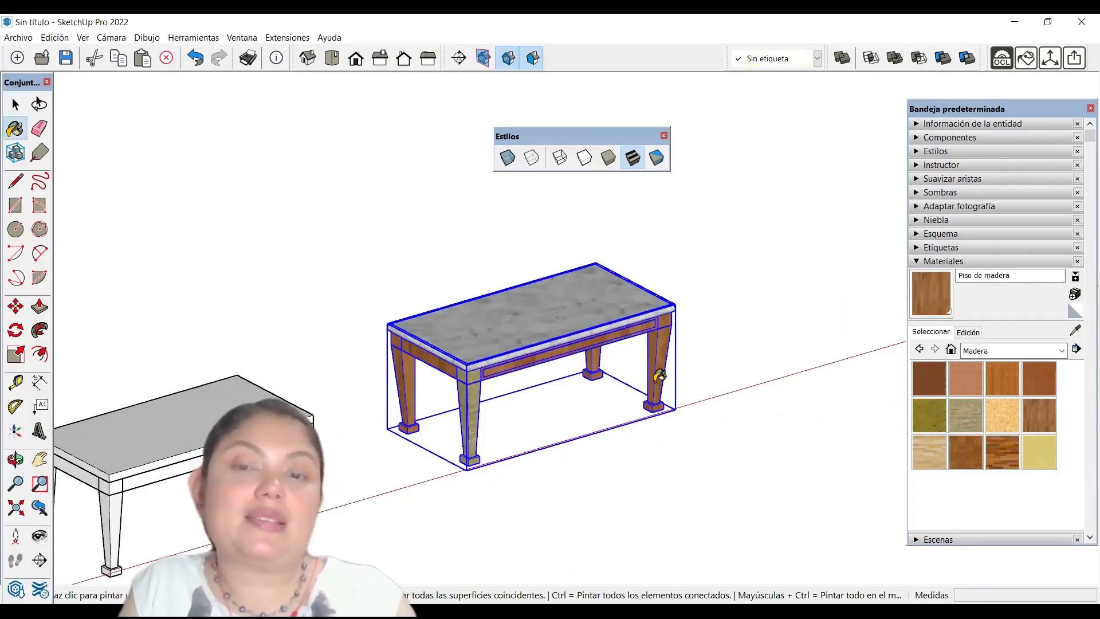
scroll(455, 386, up, 3)
click(525, 411)
Examine the materials on the front corner leg, the aprons and the other legs up close
scroll(327, 238, up, 3)
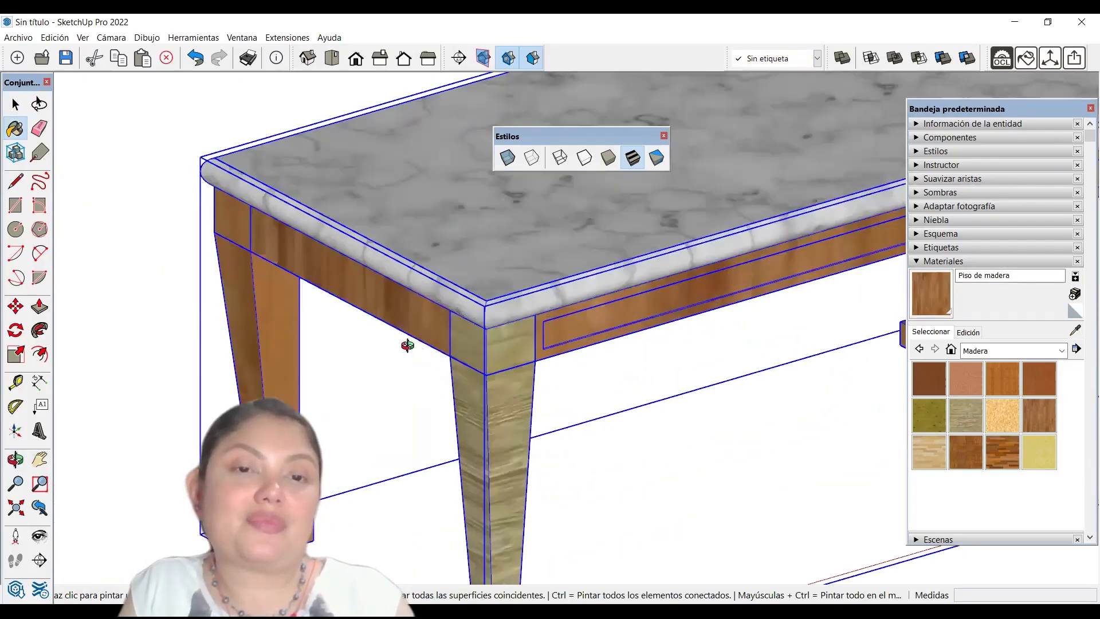
scroll(380, 324, down, 2)
middle_drag(607, 303, 421, 314)
scroll(458, 316, down, 3)
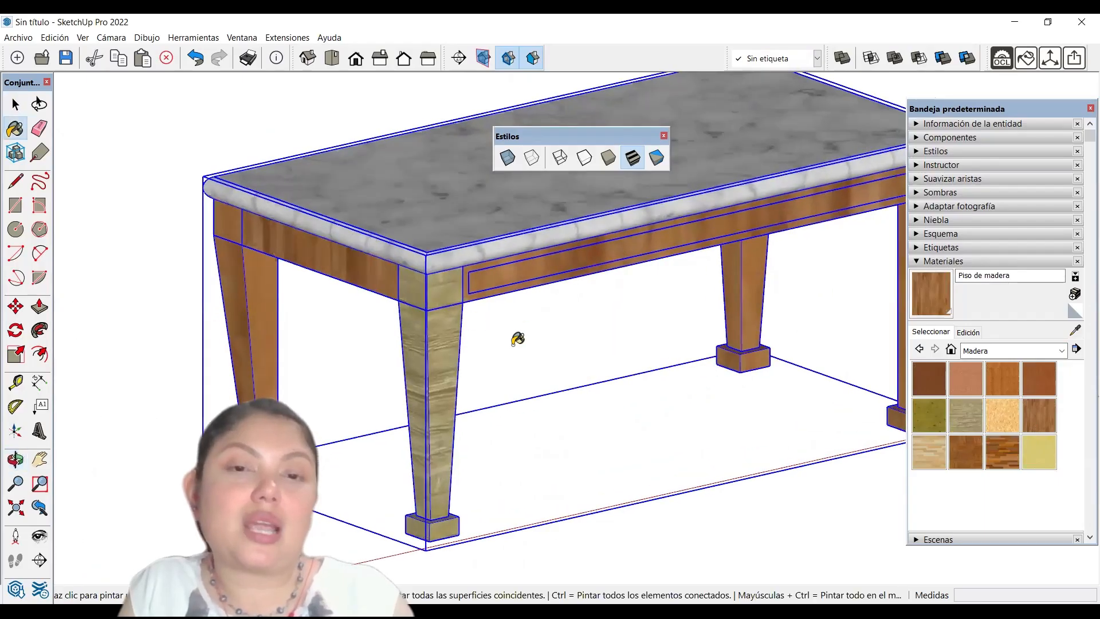
scroll(525, 361, down, 4)
scroll(379, 321, down, 3)
key(space)
scroll(549, 414, up, 2)
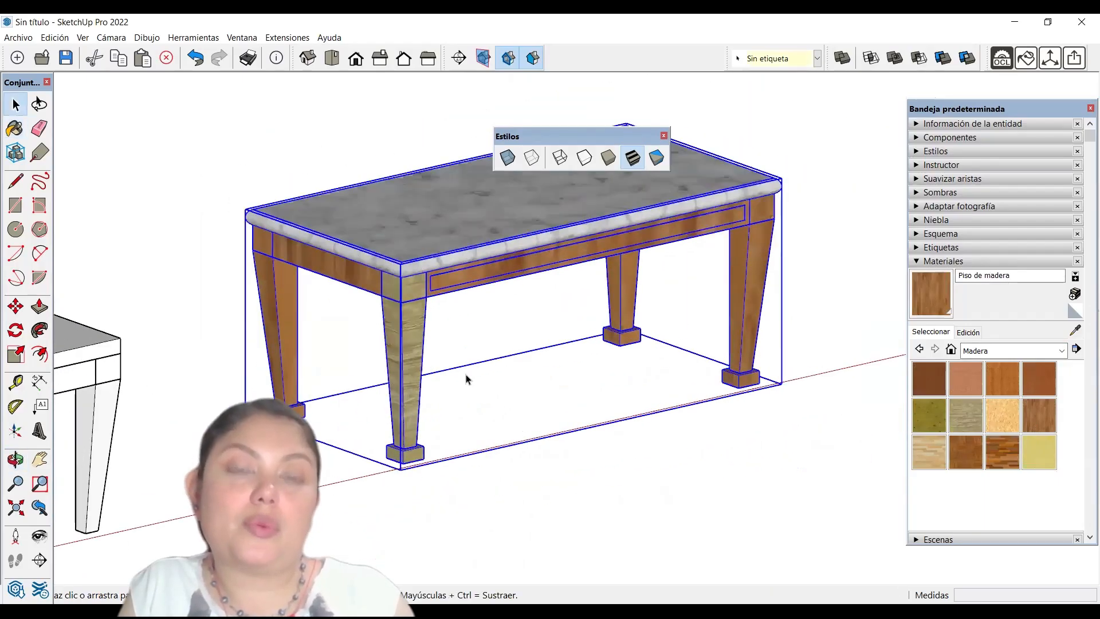
Open the detailed table group, reset the front corner leg to the Por defecto material, and close the group
click(426, 359)
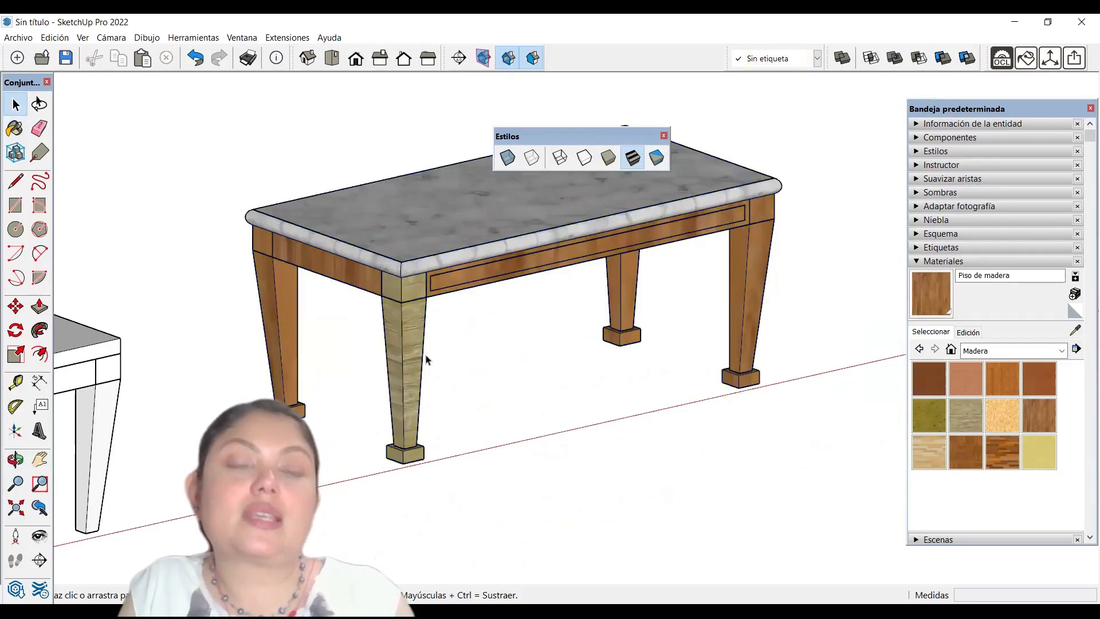
double_click(406, 310)
click(402, 334)
scroll(424, 337, up, 3)
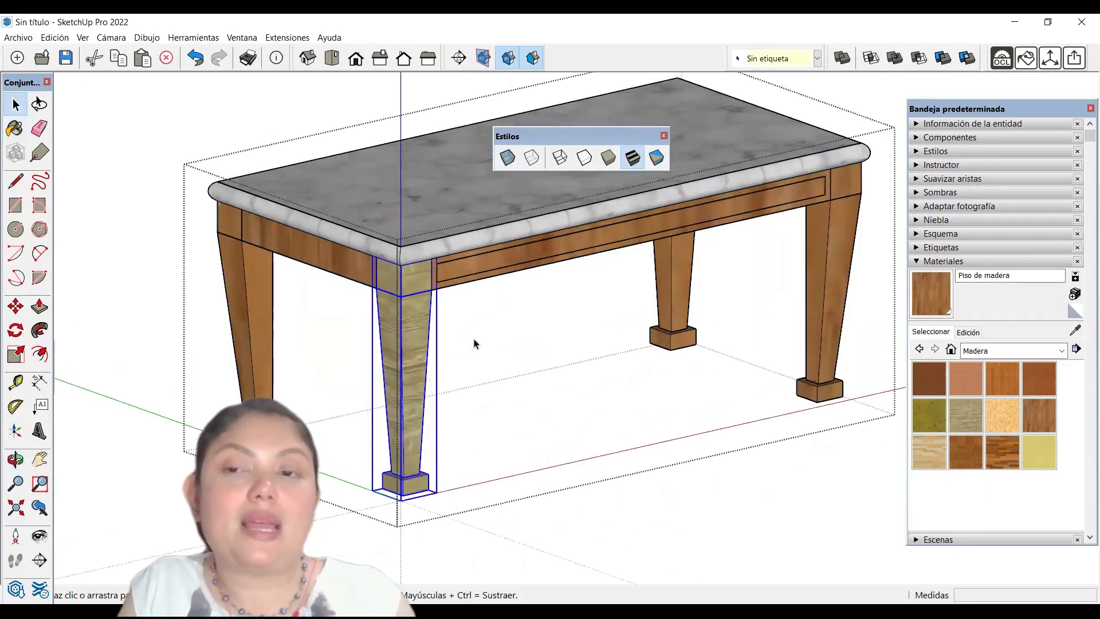
scroll(465, 344, up, 1)
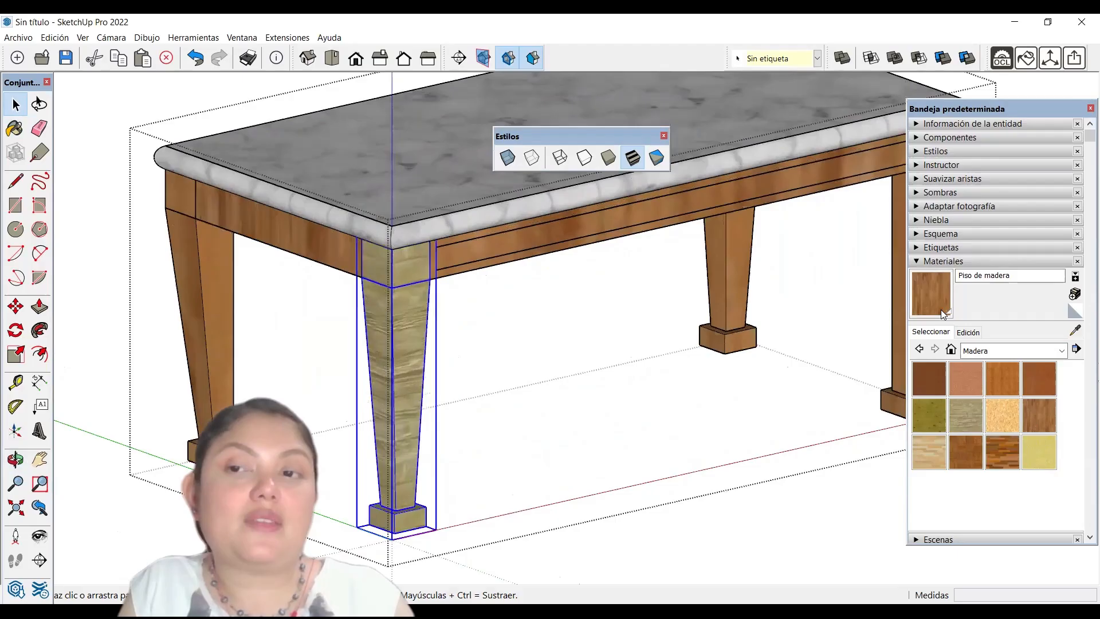
click(1073, 318)
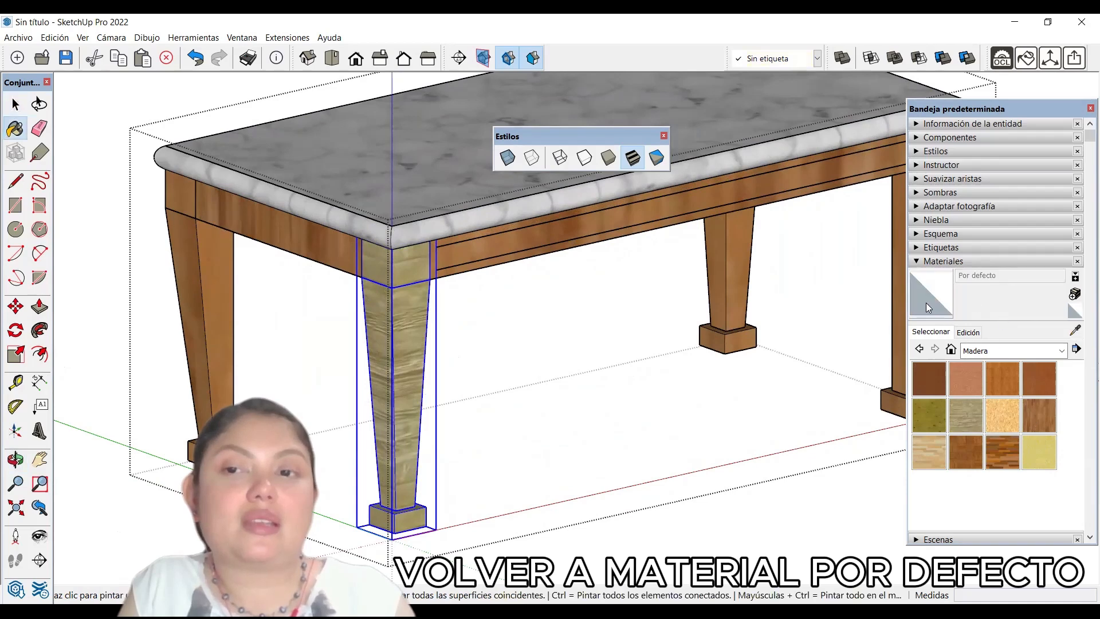
click(393, 300)
scroll(414, 362, down, 3)
scroll(453, 361, down, 2)
key(space)
click(498, 413)
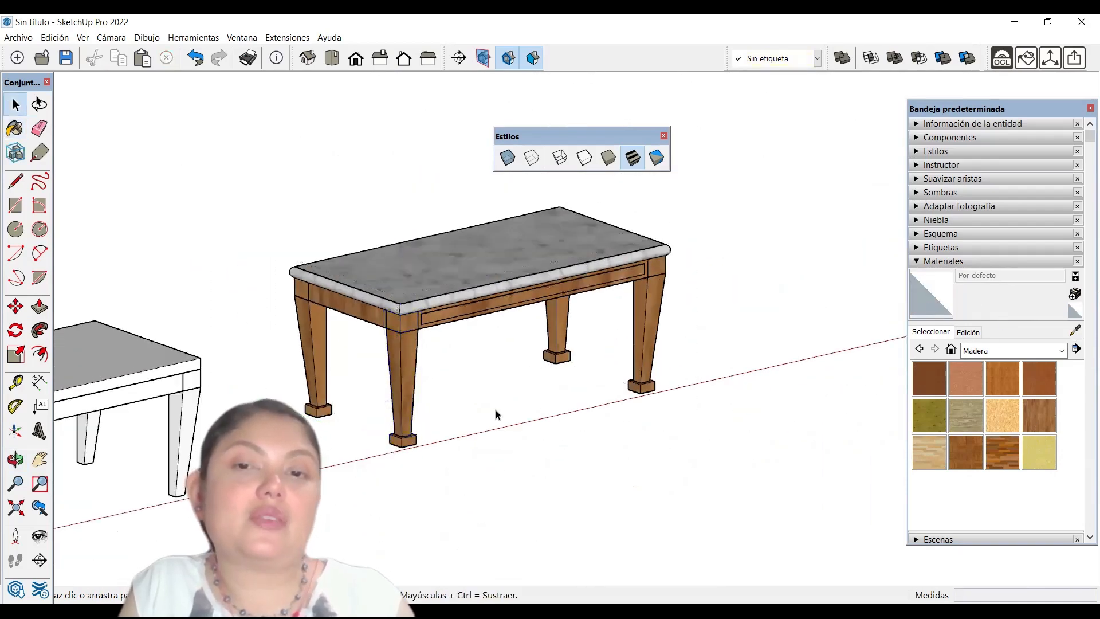
Paint the whole detailed table group with Madera de bambú from the Madera material collection
scroll(847, 447, up, 2)
click(1008, 442)
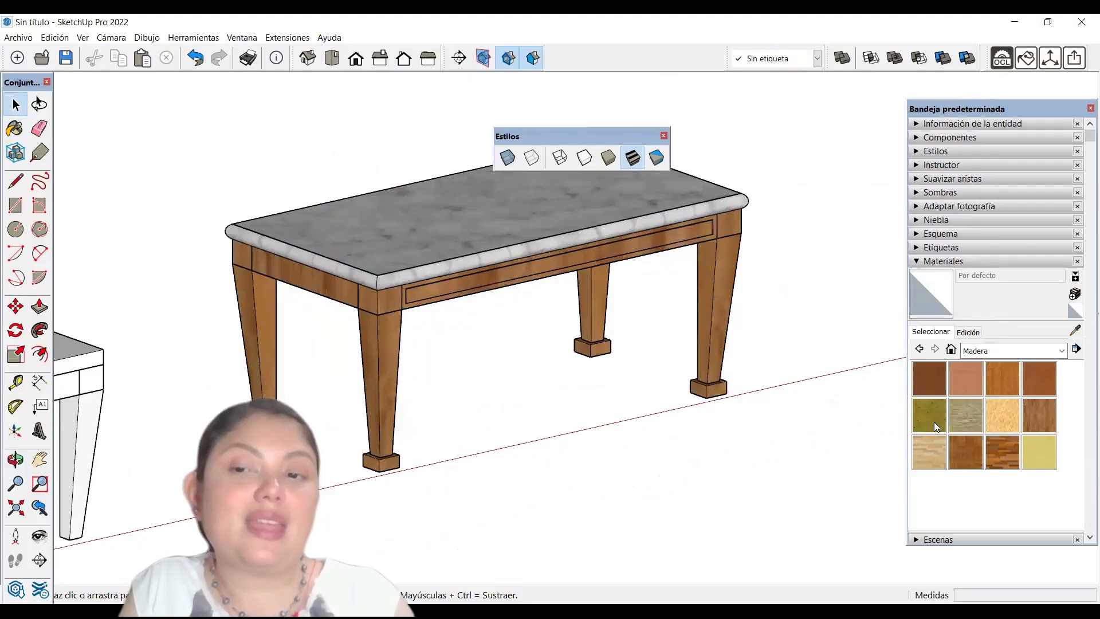
scroll(587, 366, down, 2)
shift+middle_drag(301, 333, 651, 319)
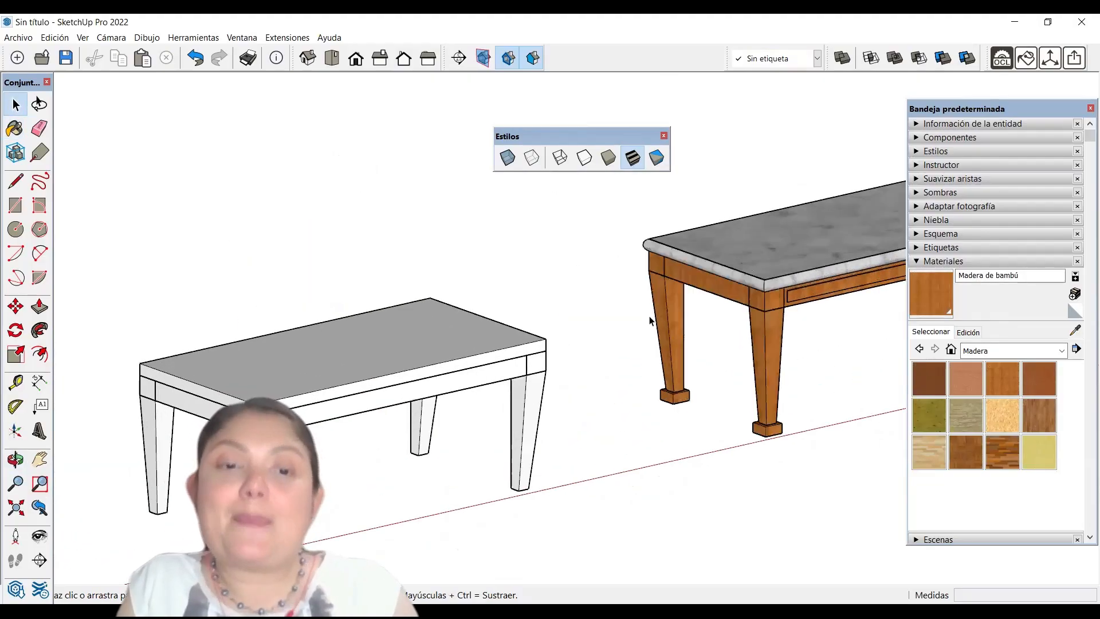
Look over the unpainted middle table, clear its selection, and dock the floating Estilos tools beside the other tools above the drawing area
scroll(651, 319, down, 2)
middle_drag(596, 290, 480, 357)
click(567, 323)
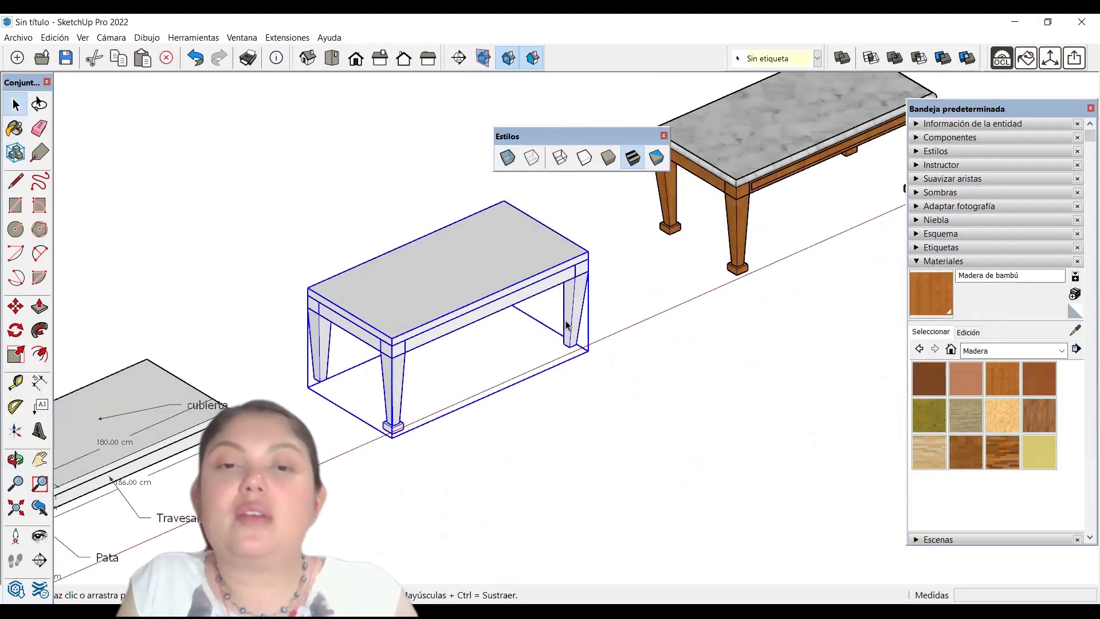
middle_drag(478, 294, 504, 223)
click(676, 344)
scroll(687, 298, up, 2)
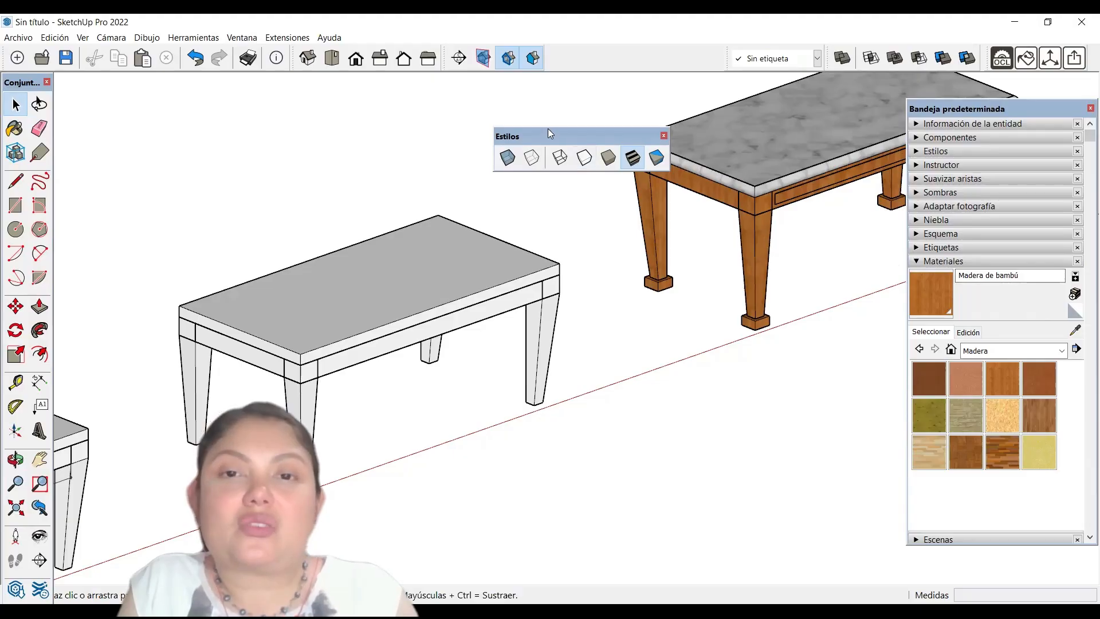
drag(543, 131, 590, 57)
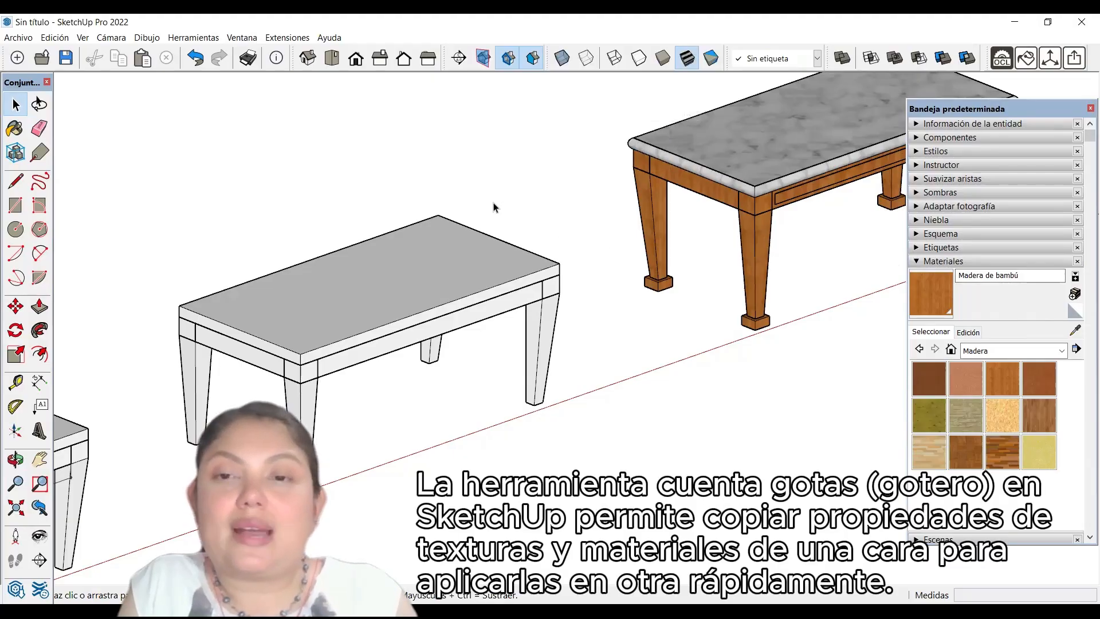
Examine the marble-topped table up close and compare it with the two unpainted tables, leaving nothing selected
scroll(395, 330, down, 3)
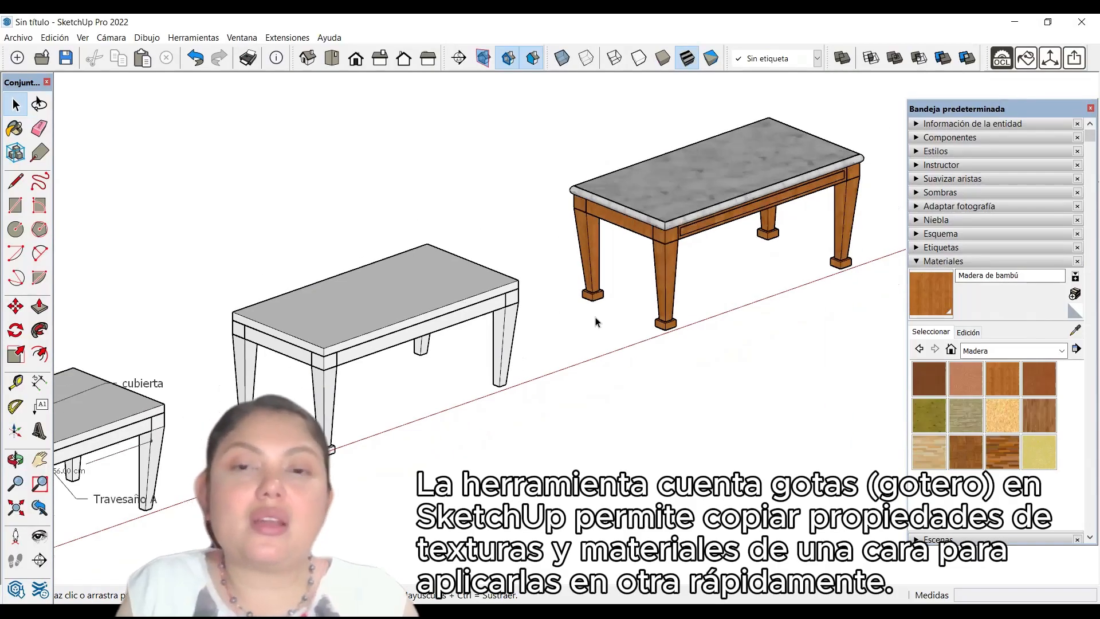
click(678, 255)
scroll(677, 255, up, 5)
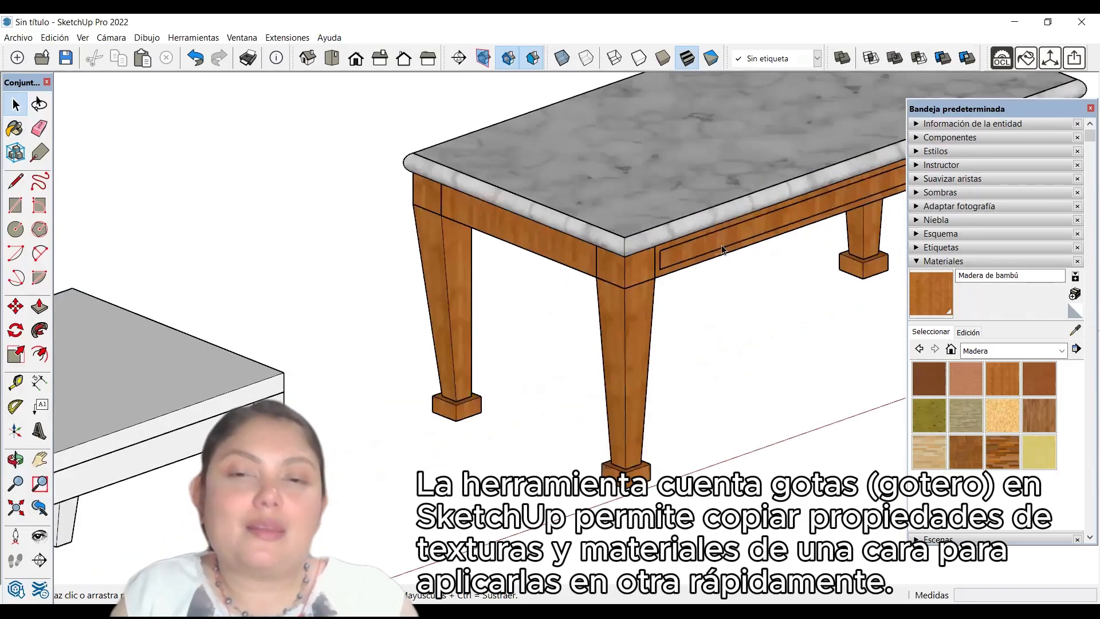
scroll(666, 275, down, 8)
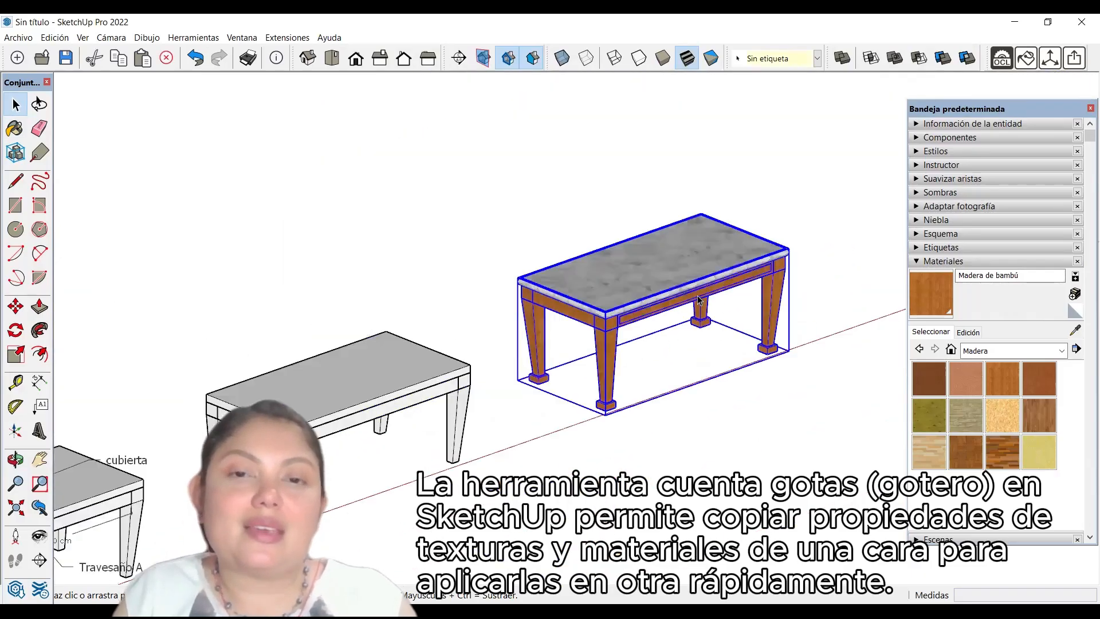
click(606, 311)
scroll(605, 311, up, 2)
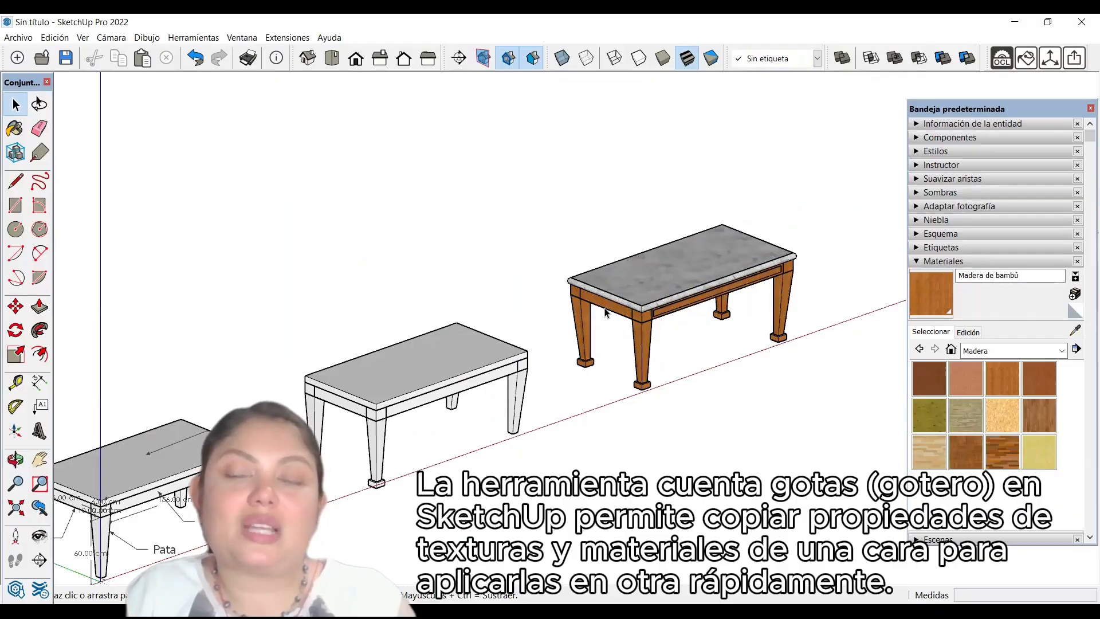
scroll(827, 207, down, 2)
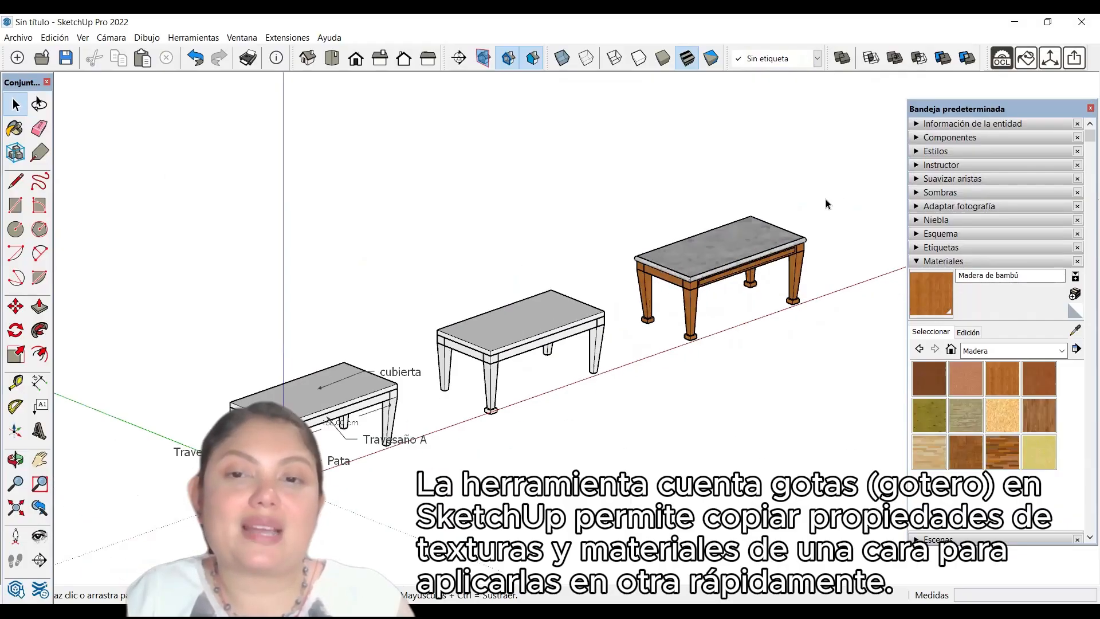
Sample the Mármol de Carrera material from the detailed table's top and paint the whole middle table with it
scroll(663, 314, up, 2)
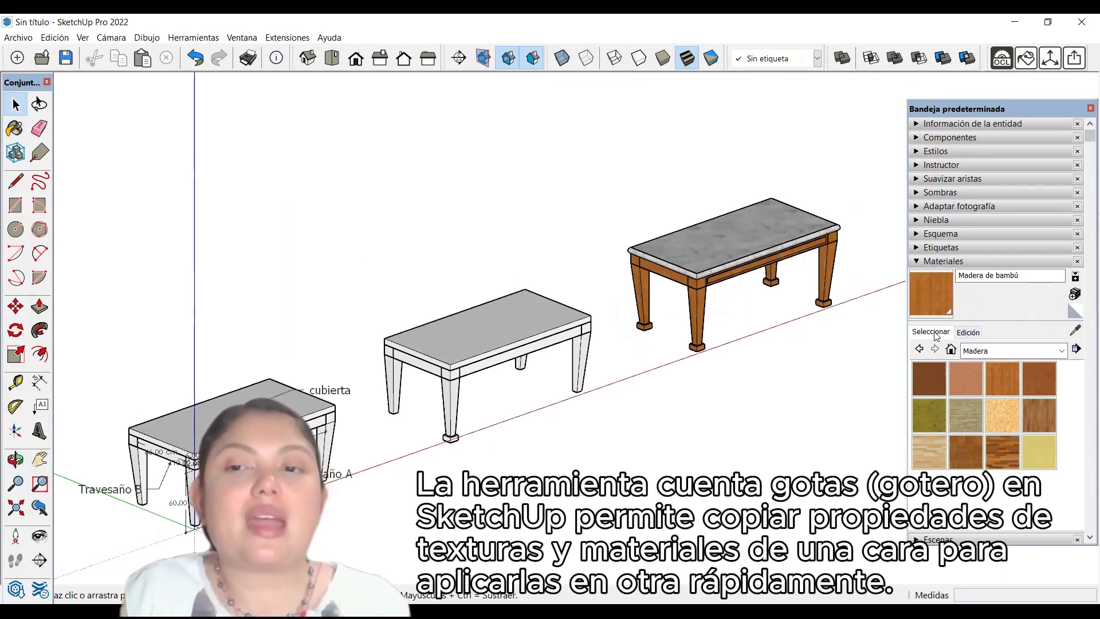
click(1075, 331)
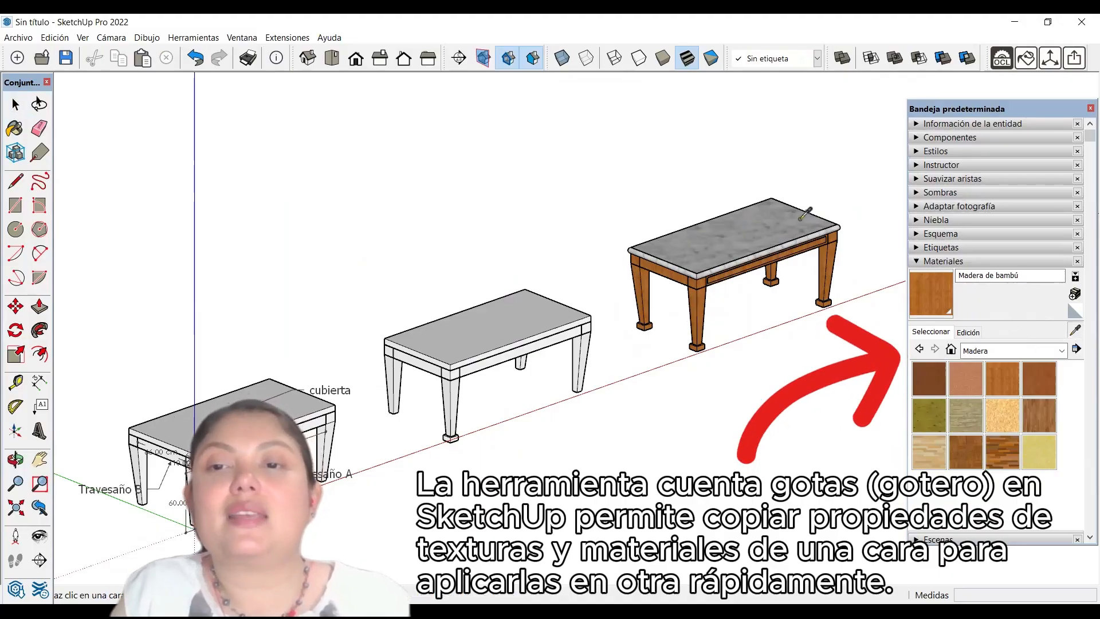
scroll(805, 213, up, 4)
click(736, 240)
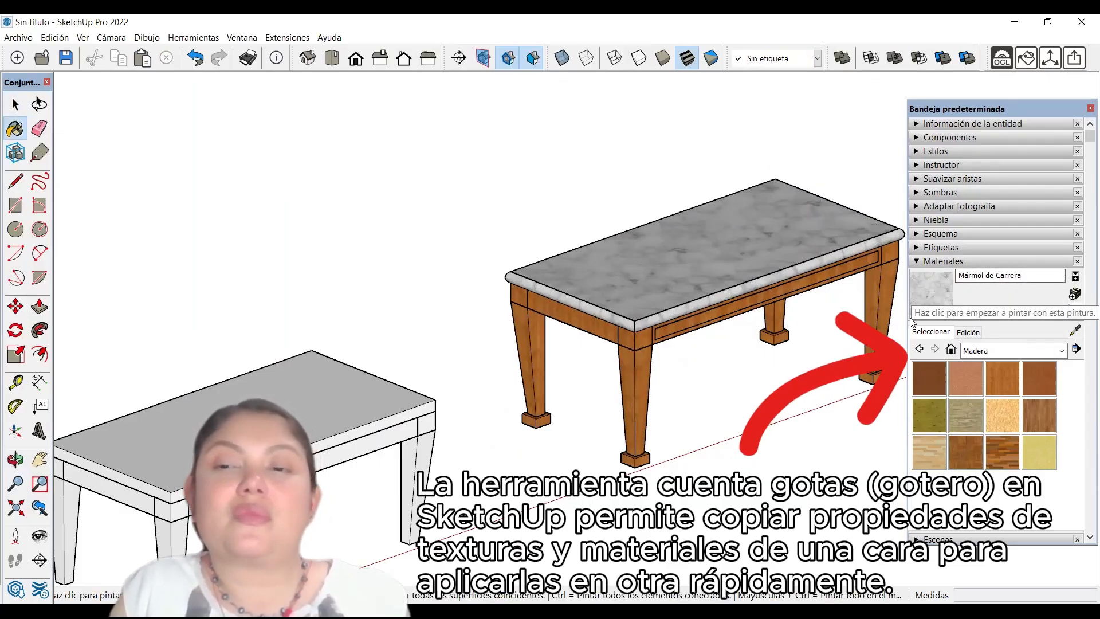
scroll(939, 291, down, 1)
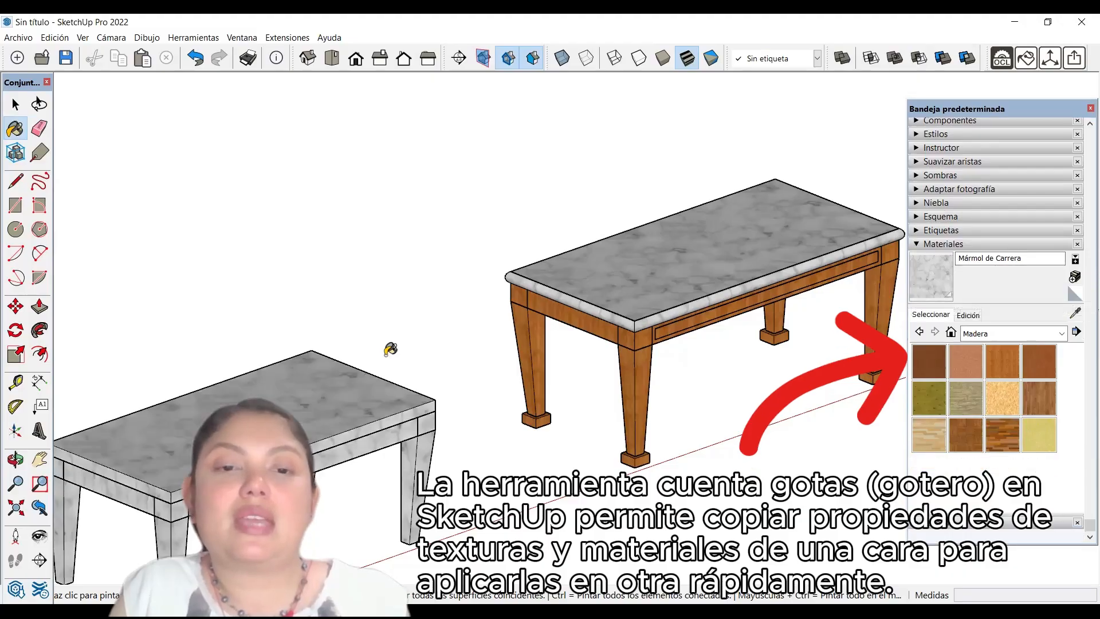
scroll(430, 253, down, 5)
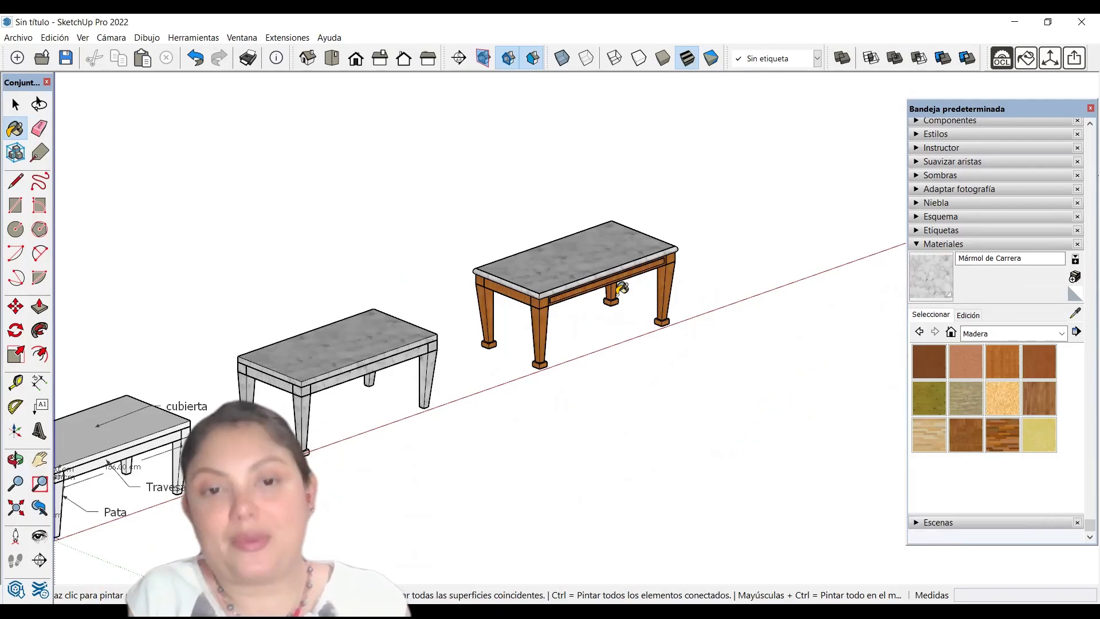
Open the middle table group, paint its front corner leg with Madera ensamblada from the Madera collection, and close the group
scroll(302, 405, up, 3)
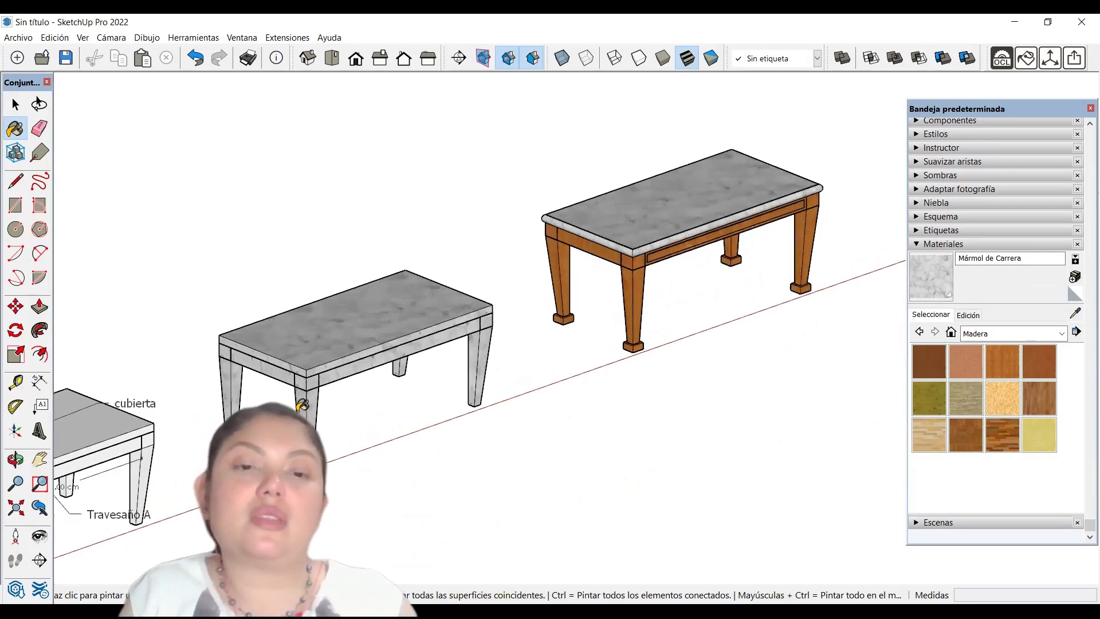
scroll(302, 405, up, 2)
key(space)
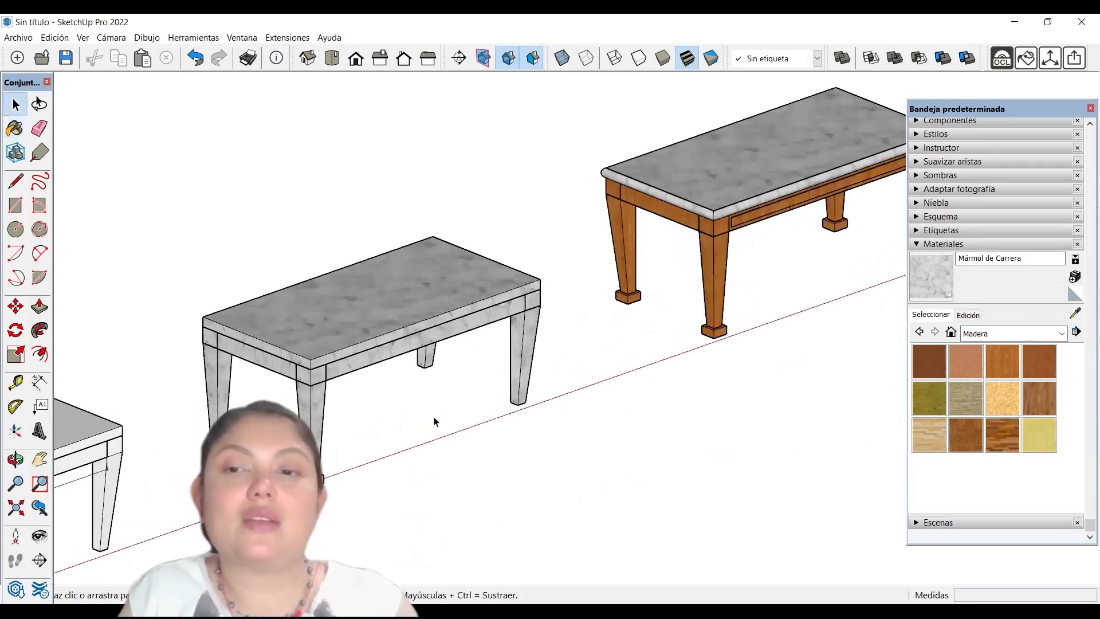
double_click(310, 403)
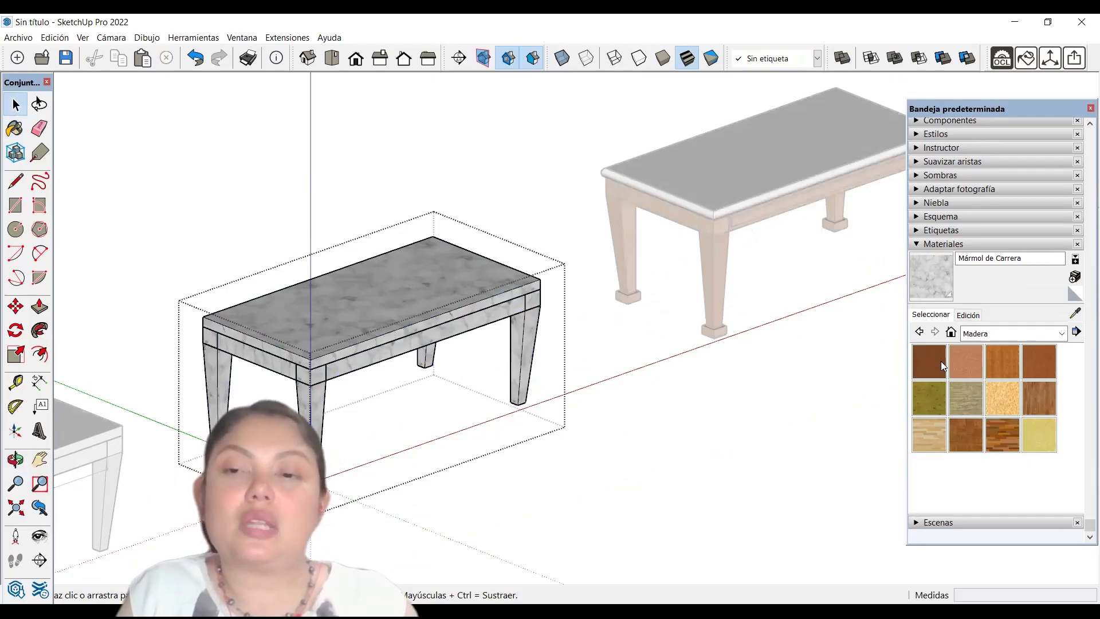
click(973, 402)
click(312, 410)
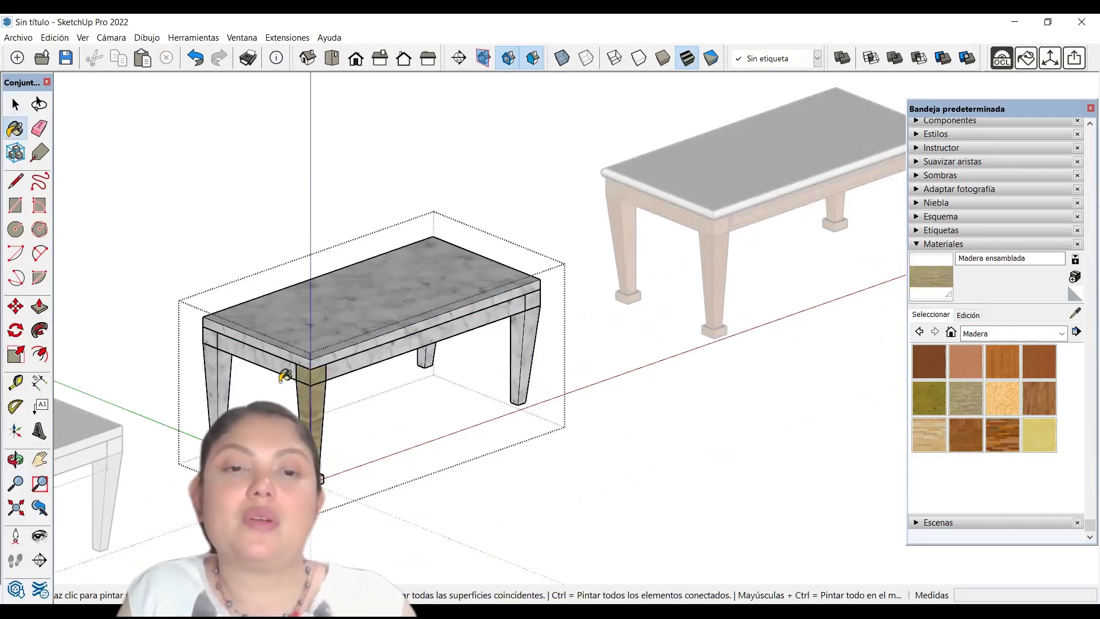
scroll(338, 487, up, 3)
scroll(370, 329, down, 4)
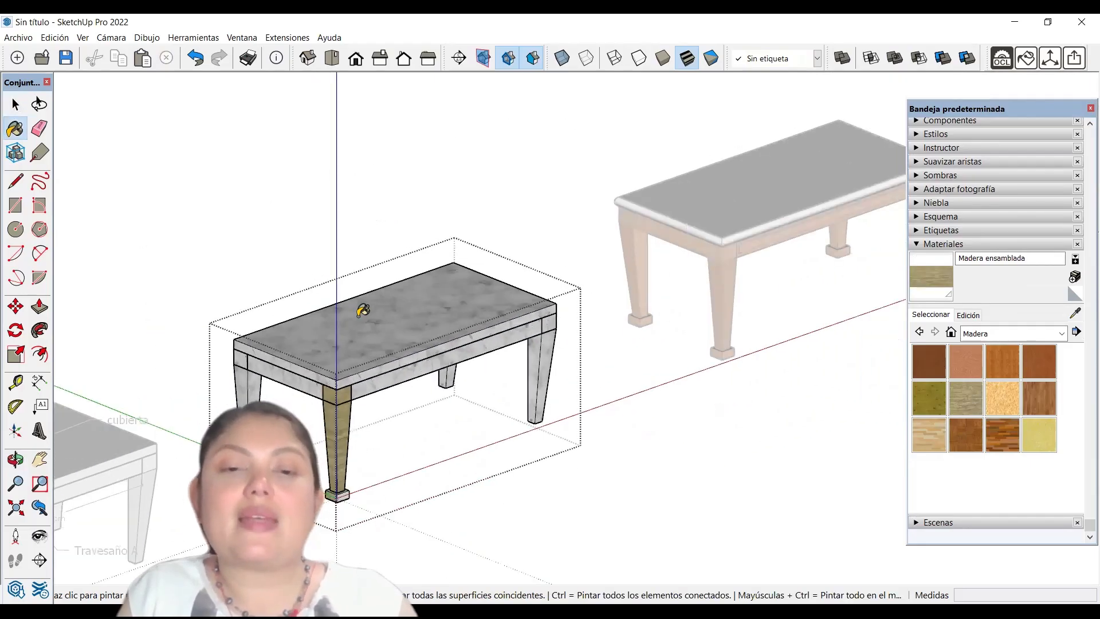
scroll(412, 423, up, 1)
scroll(413, 422, down, 3)
key(space)
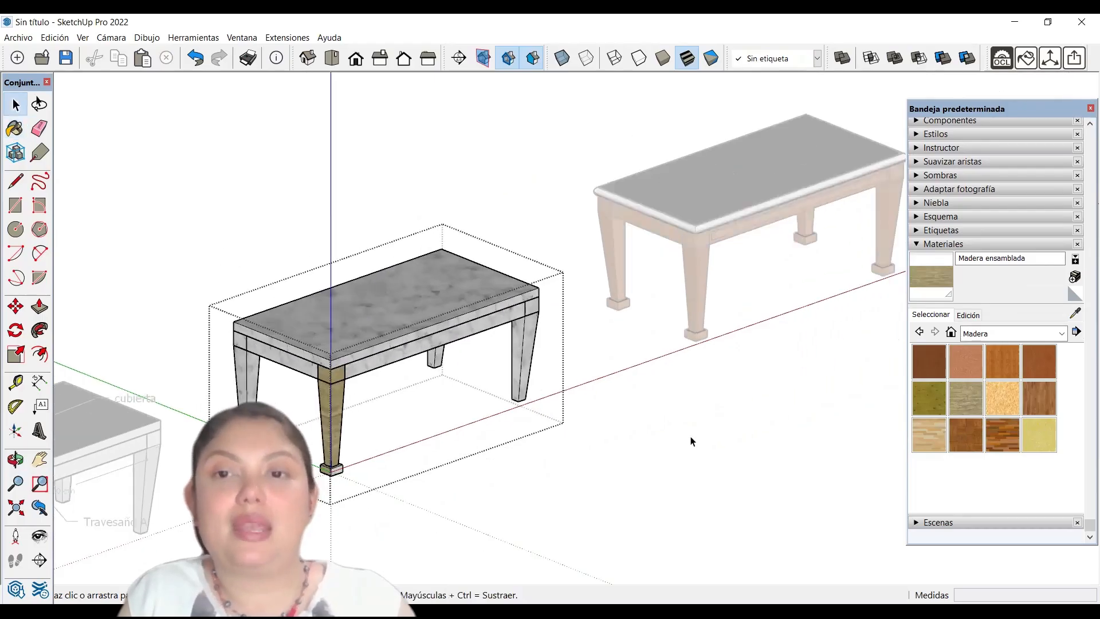
click(805, 435)
Preview the detailed table in the plain shaded face style and in the monochrome style, viewing it from a lower angle
scroll(668, 376, down, 2)
scroll(668, 376, up, 5)
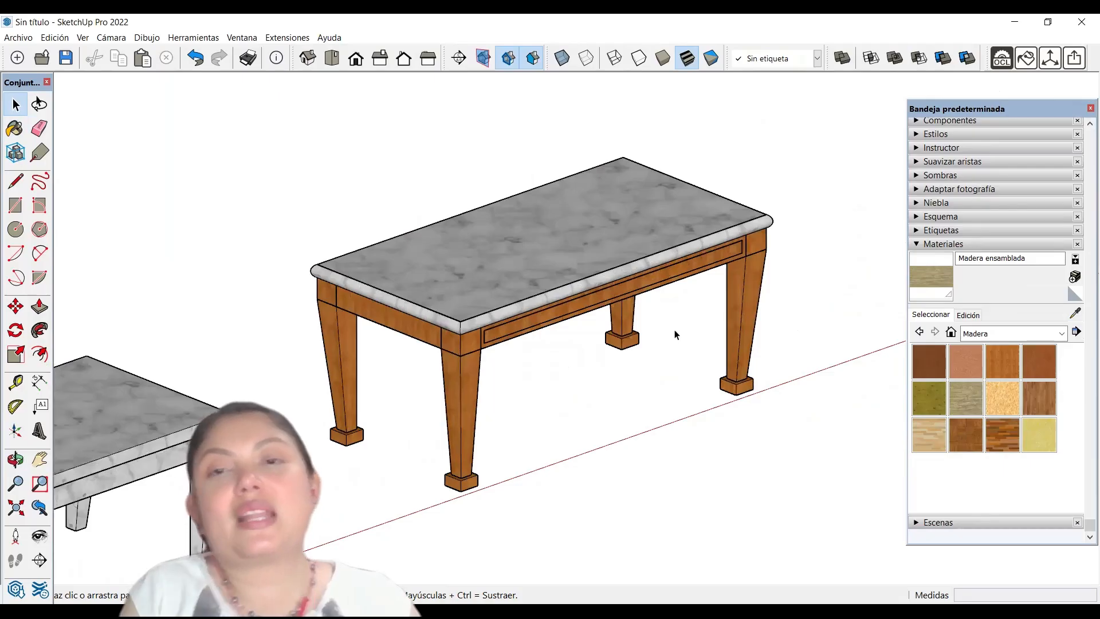
click(664, 58)
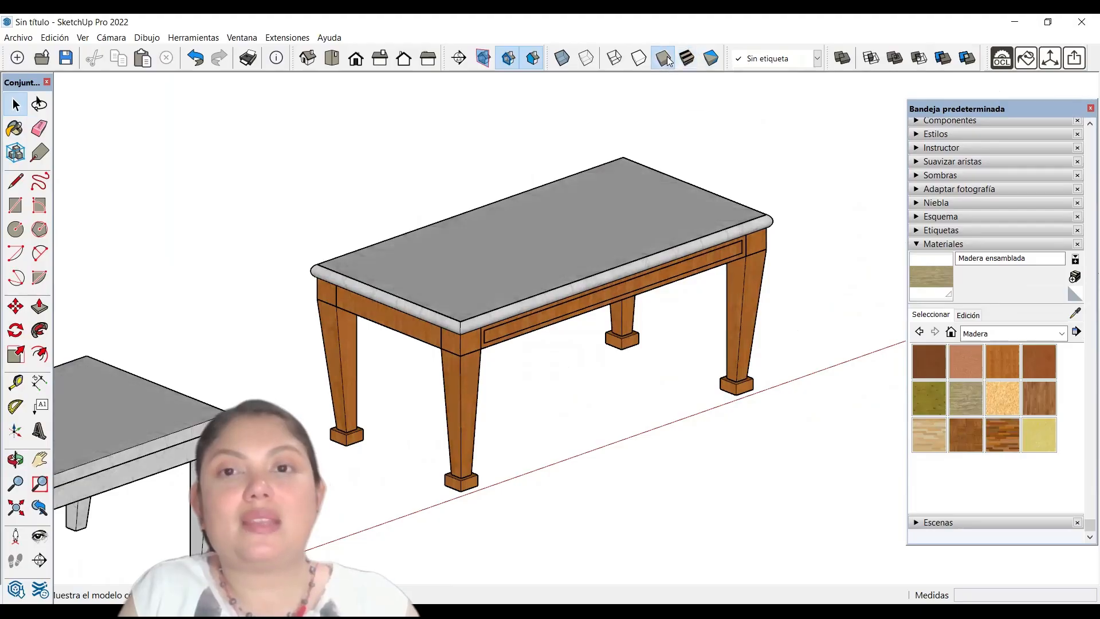
click(709, 57)
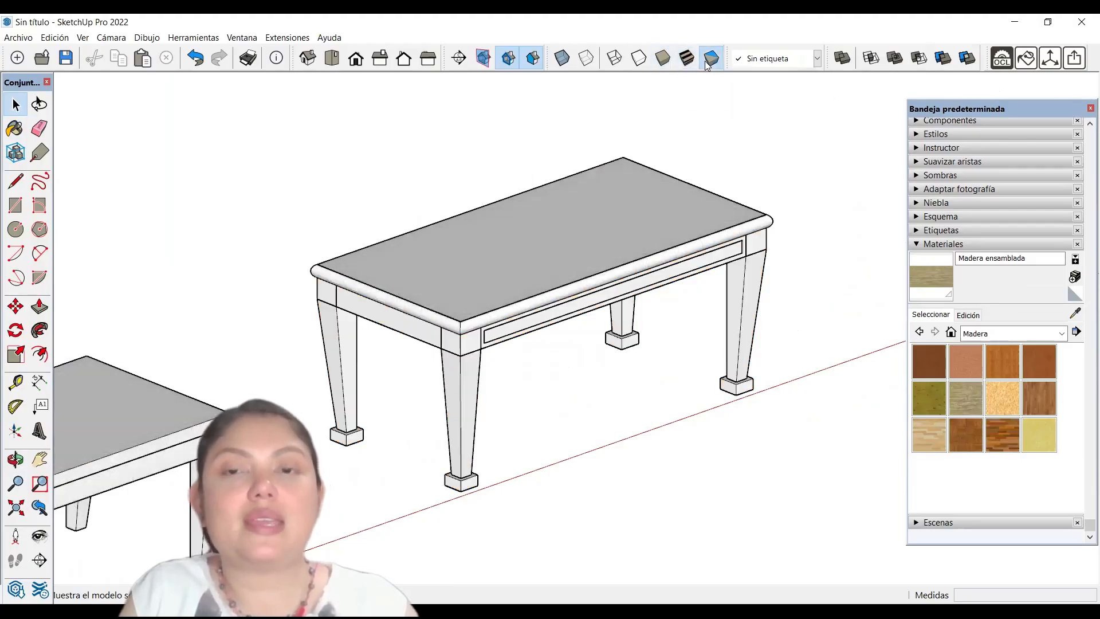
scroll(608, 278, up, 2)
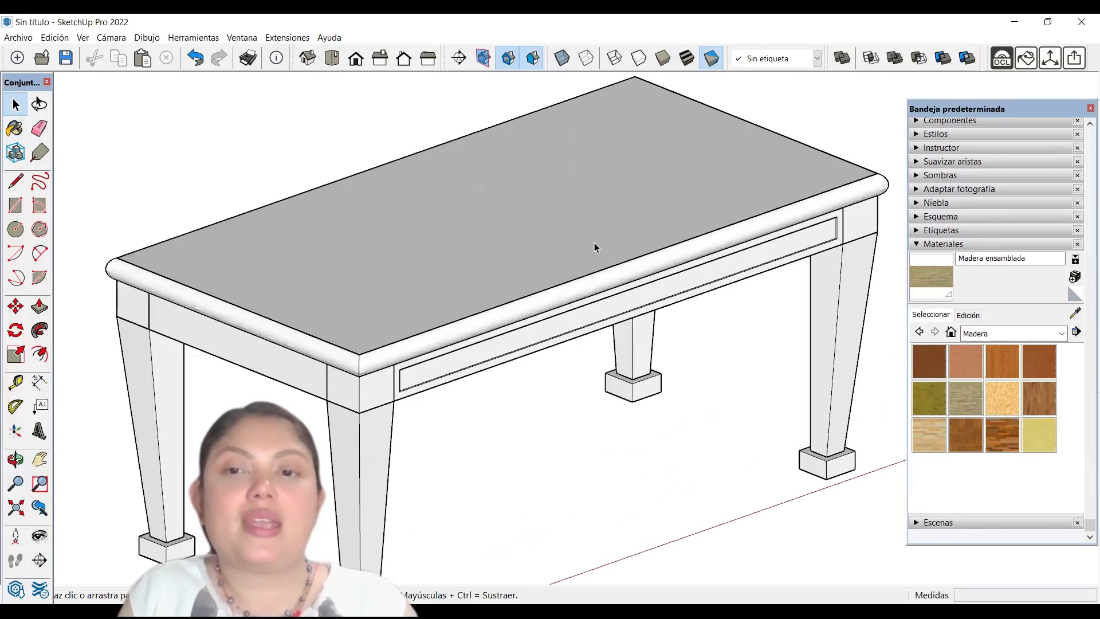
middle_drag(594, 245, 716, 149)
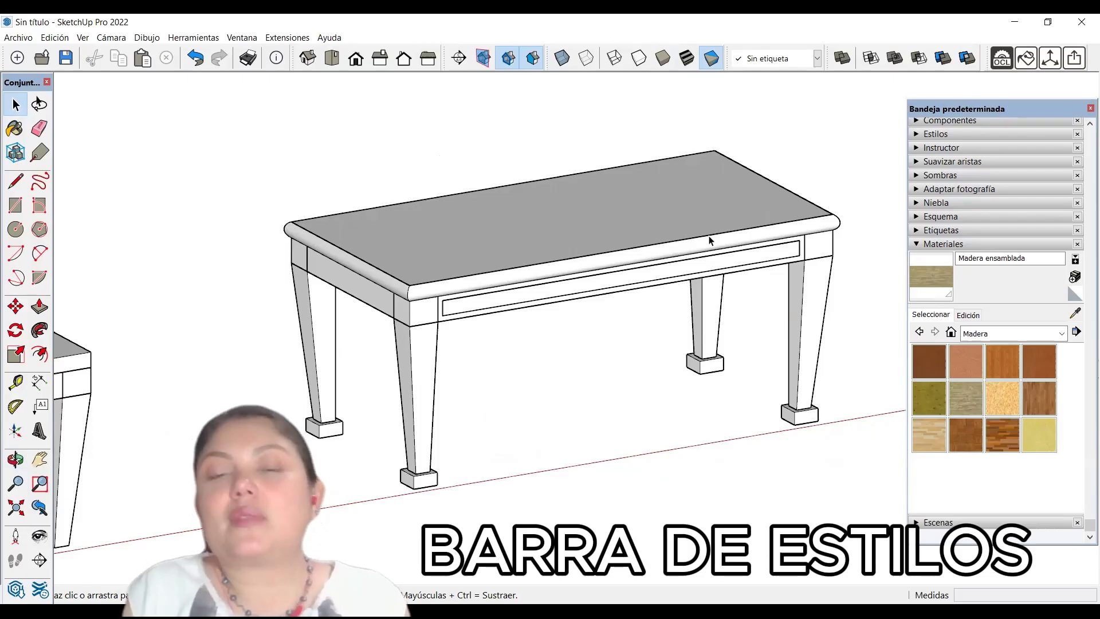
Examine the monochrome detailed table in the standard front view, and return to an angled view
click(358, 62)
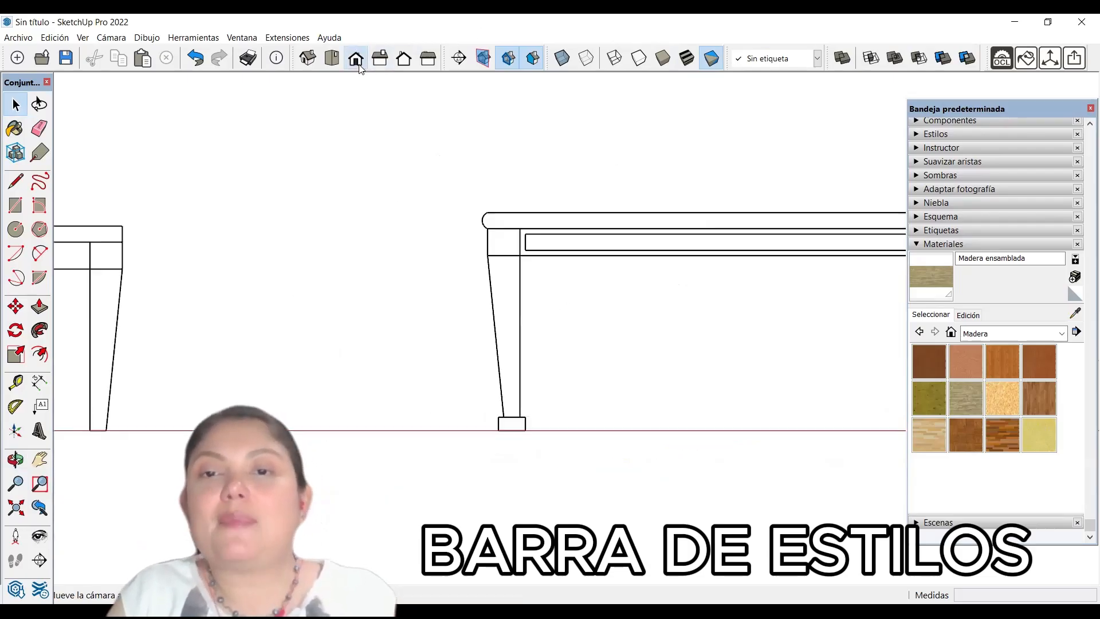
scroll(278, 290, down, 3)
scroll(573, 247, up, 5)
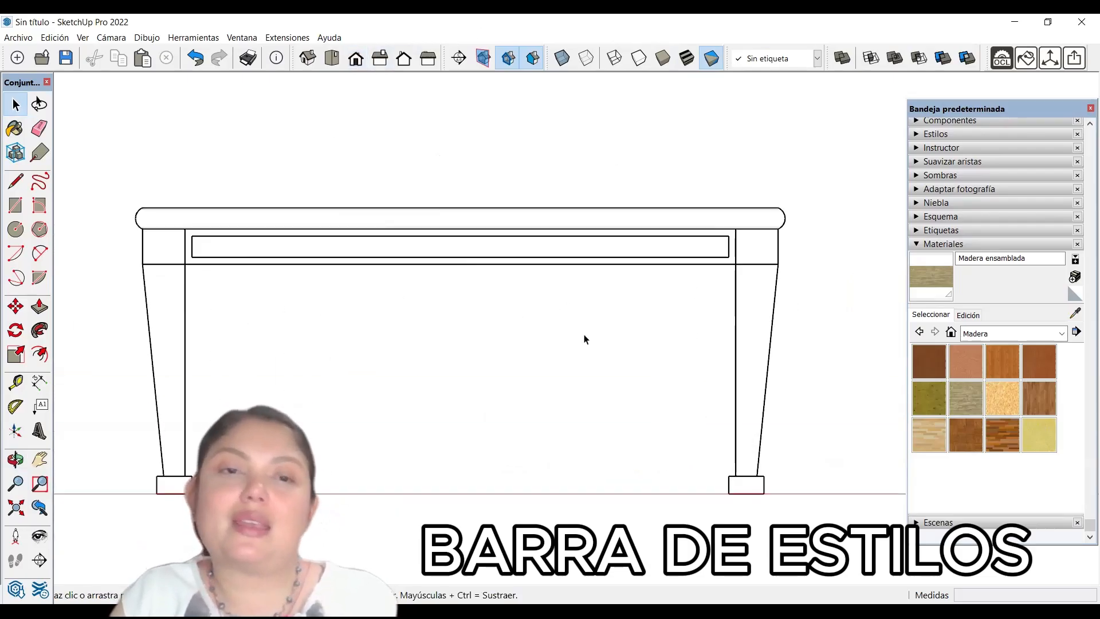
middle_drag(659, 197, 498, 176)
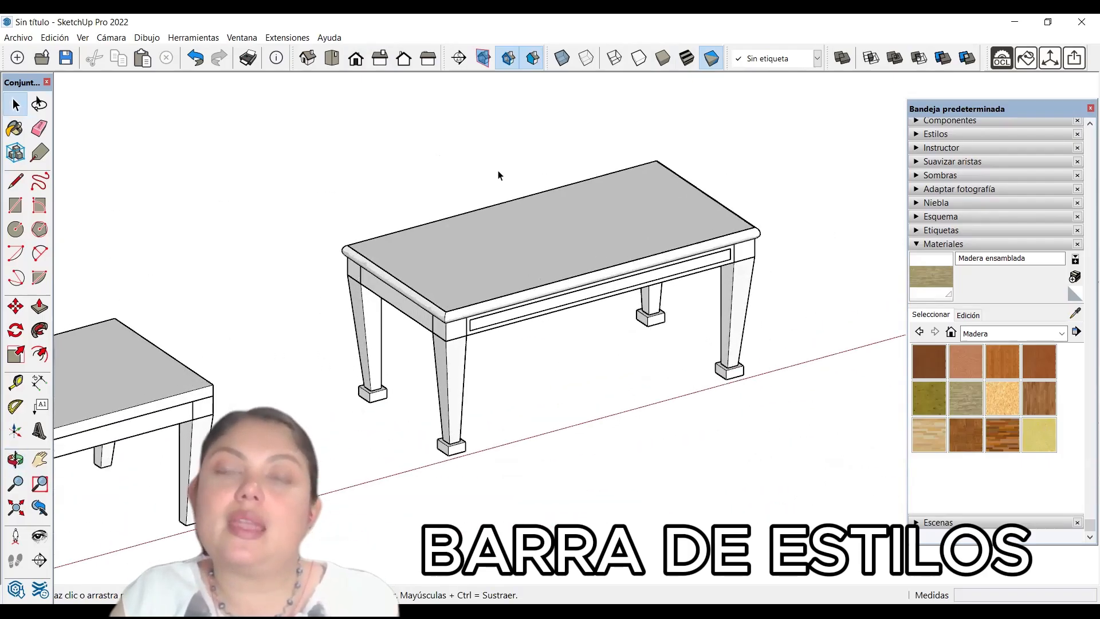
Restore the Sólido con texturas face style and look over the marble and wood on the detailed table
click(690, 60)
middle_drag(486, 376, 409, 302)
scroll(409, 299, up, 2)
middle_drag(430, 348, 444, 404)
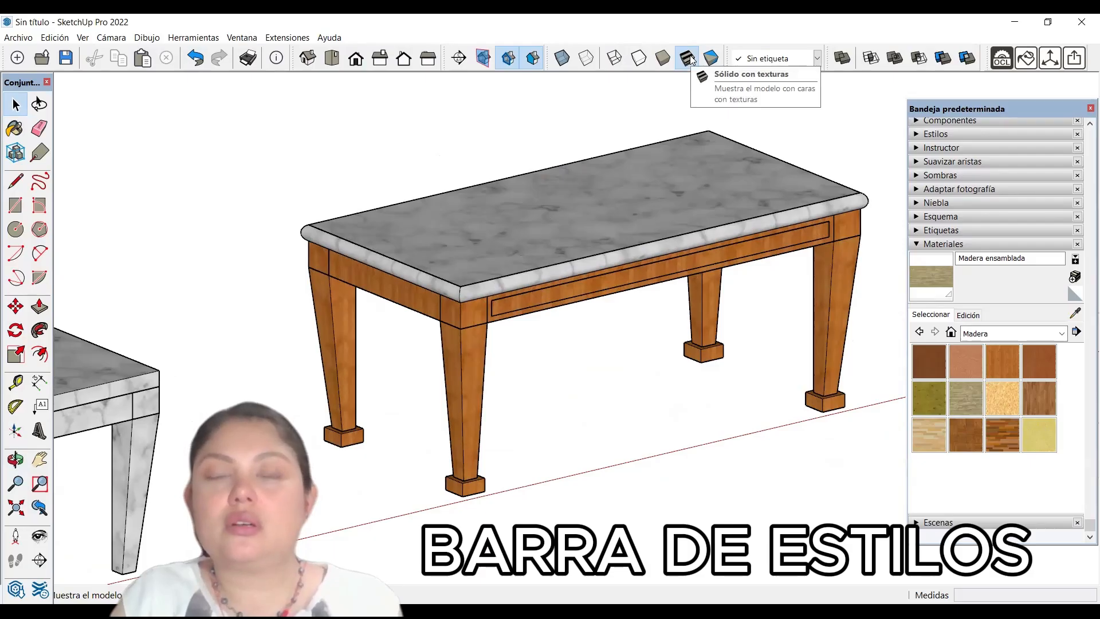
middle_drag(739, 339, 714, 378)
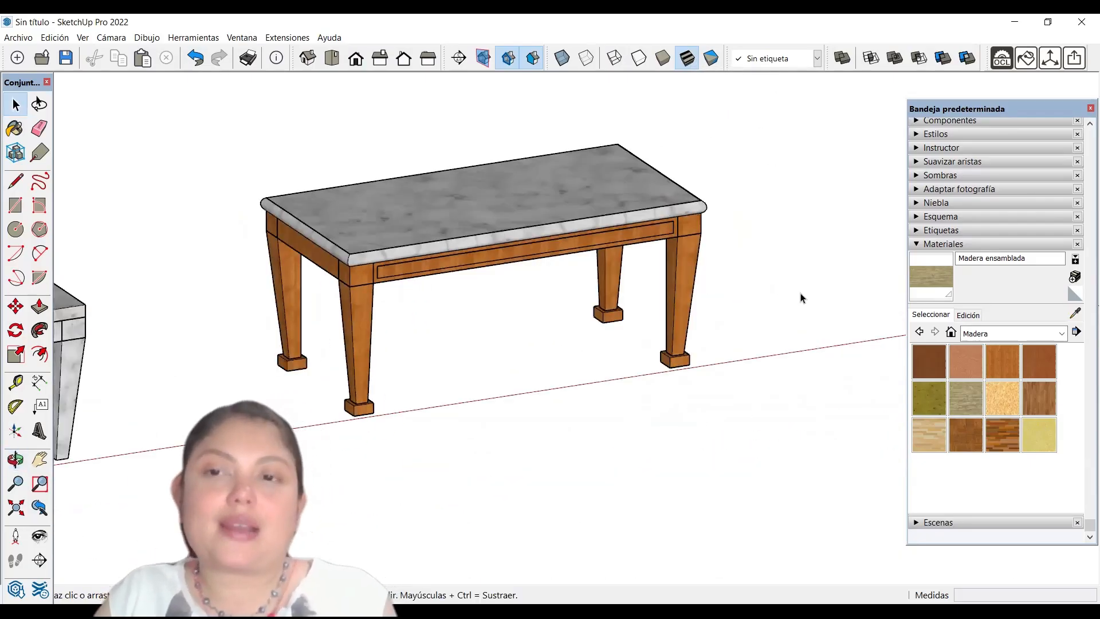
Collapse the material settings and label the detailed table's marble top with the leader text "cubierta"
click(917, 243)
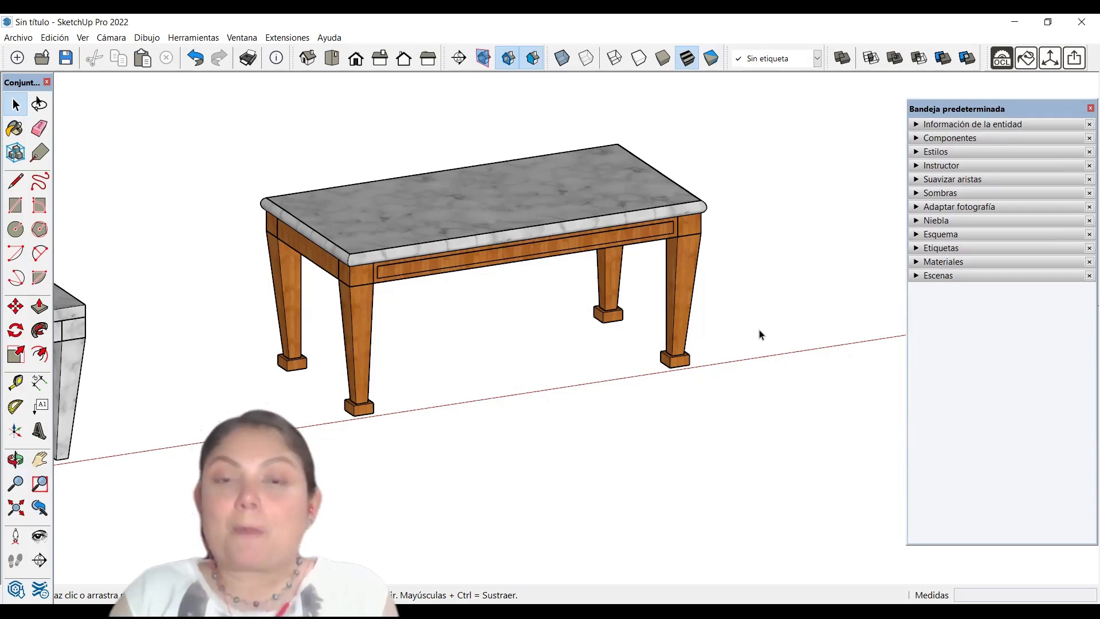
middle_drag(460, 331, 462, 331)
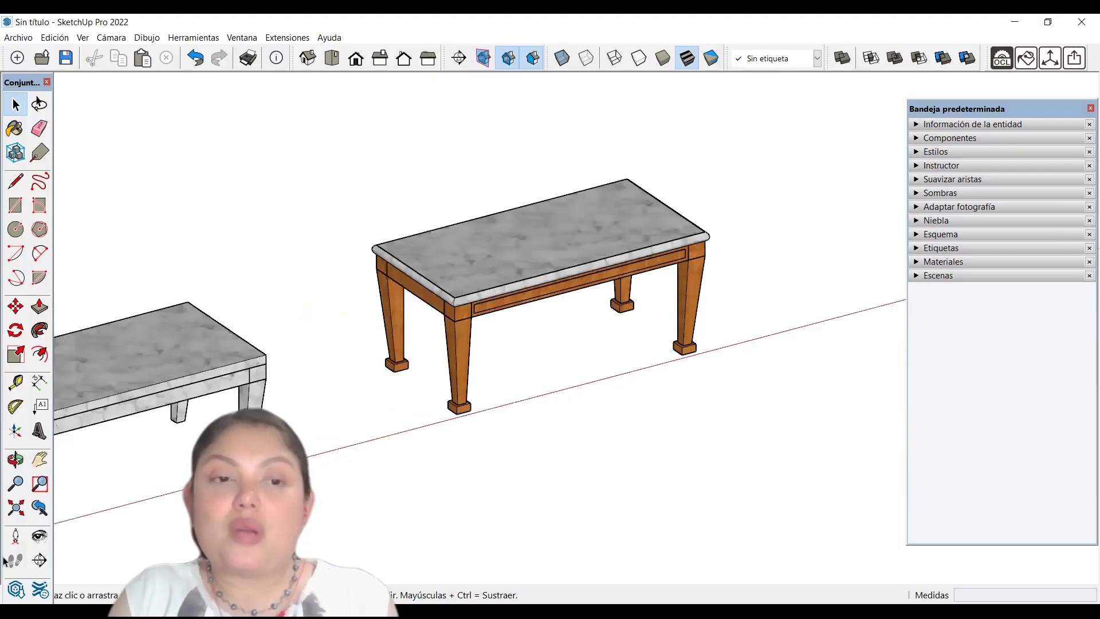
click(40, 409)
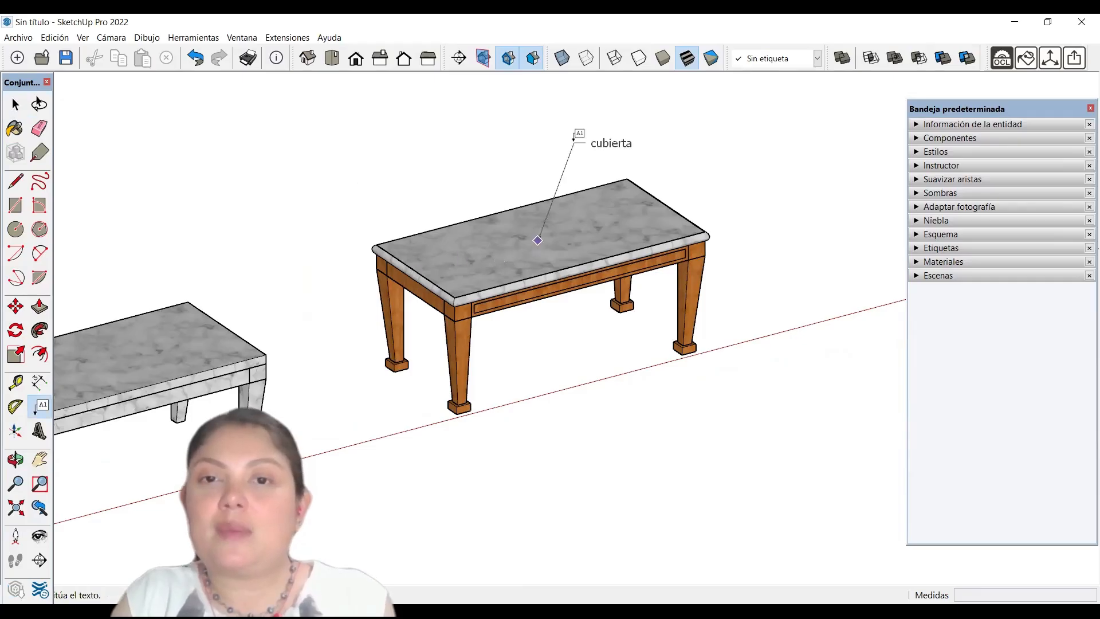
click(574, 138)
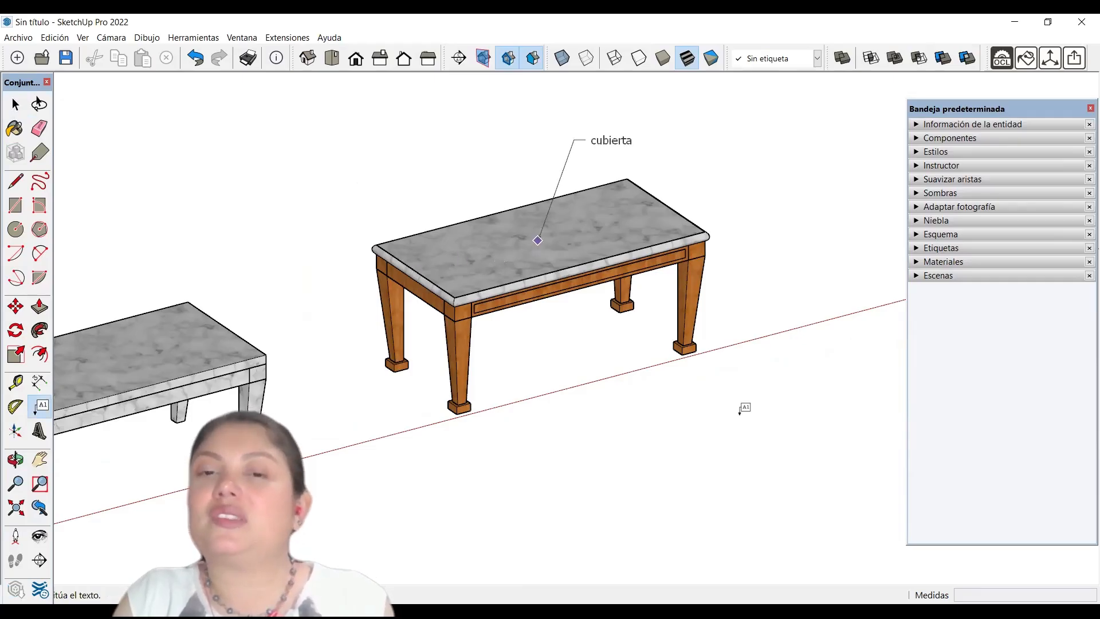
click(738, 415)
Label the detailed table's front corner leg with the leader text "Pata"
scroll(526, 415, up, 4)
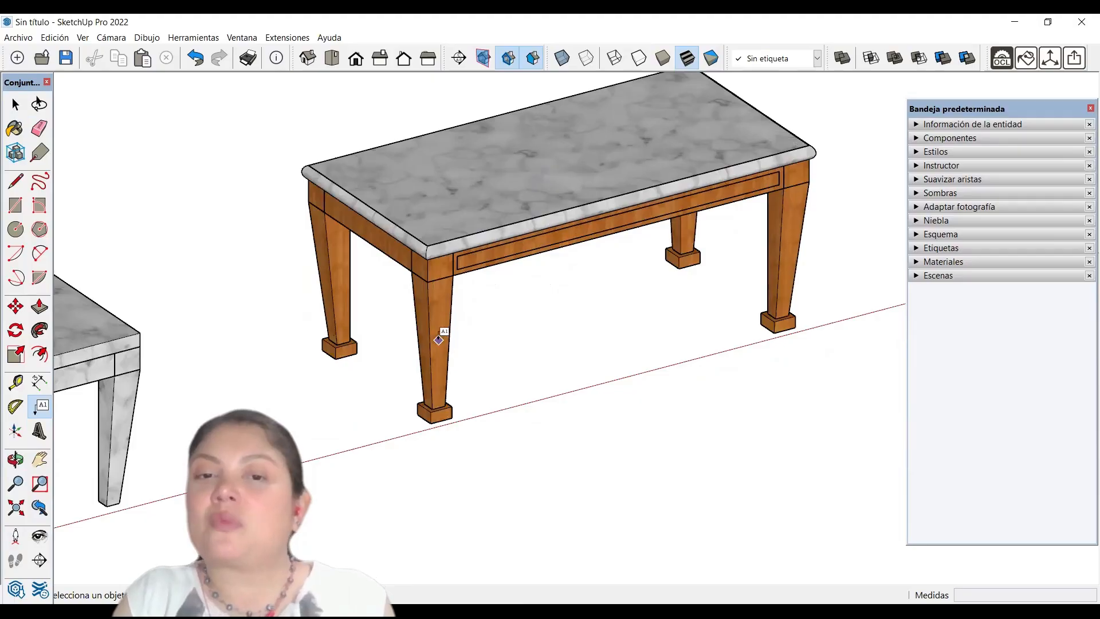
click(449, 340)
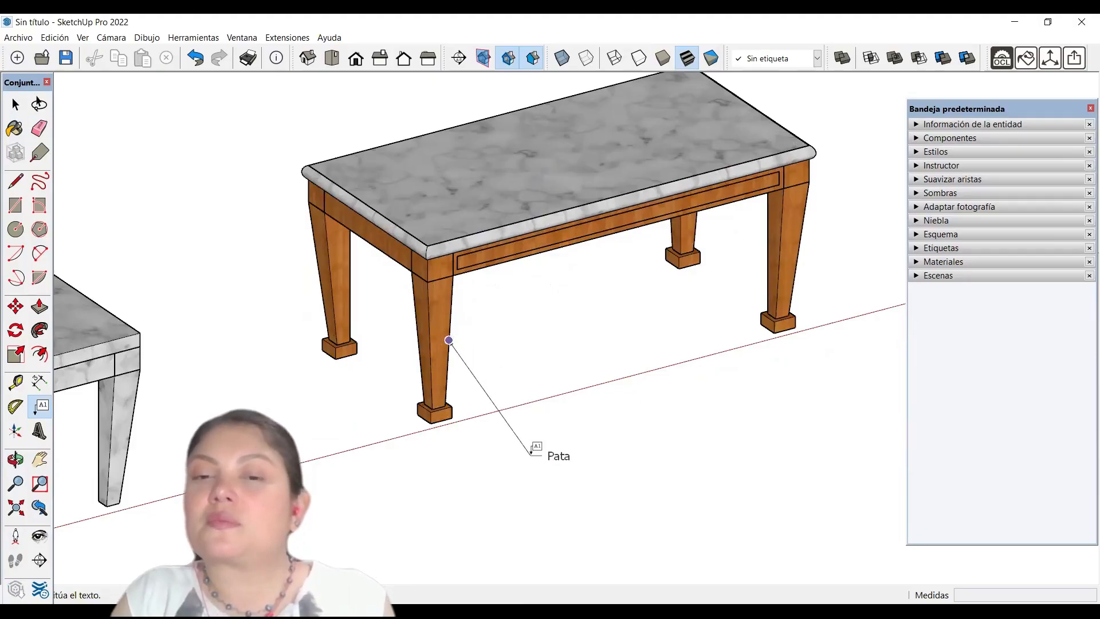
click(533, 452)
click(641, 461)
scroll(639, 459, down, 4)
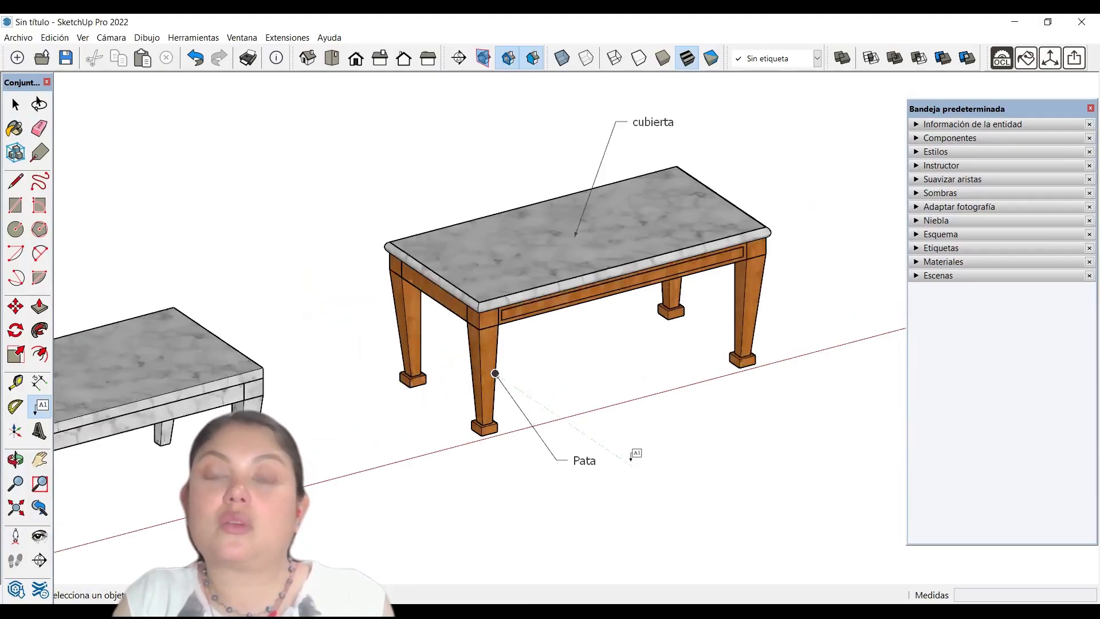
scroll(687, 365, up, 1)
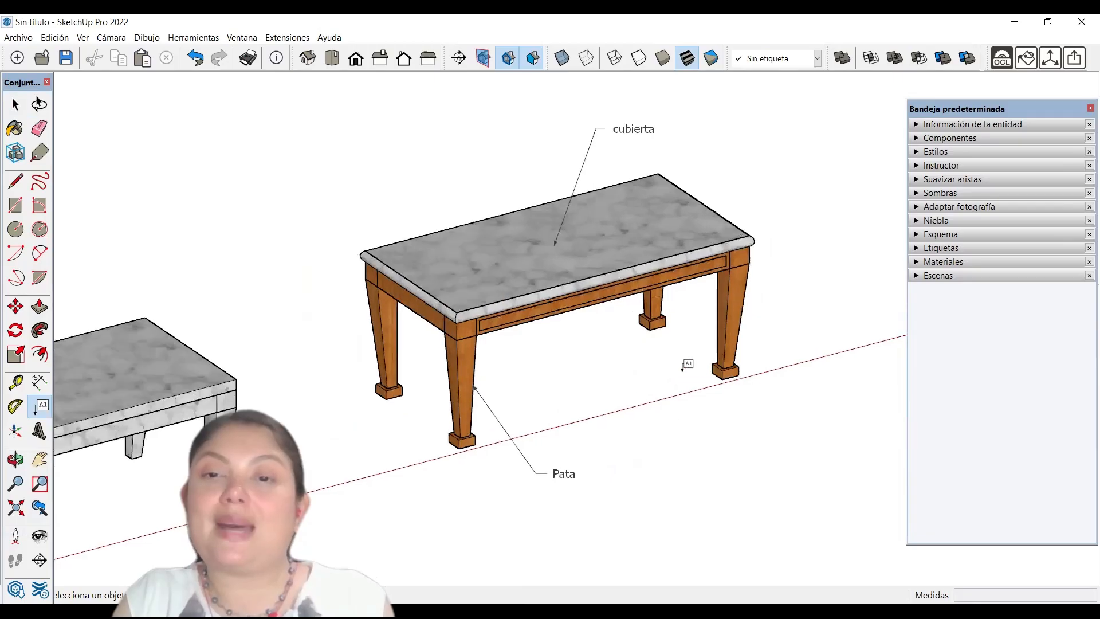
Label the detailed table's long front crosspiece "Travesaño A" and its short side crosspiece "Travesaño B" with leader texts
click(602, 301)
click(644, 388)
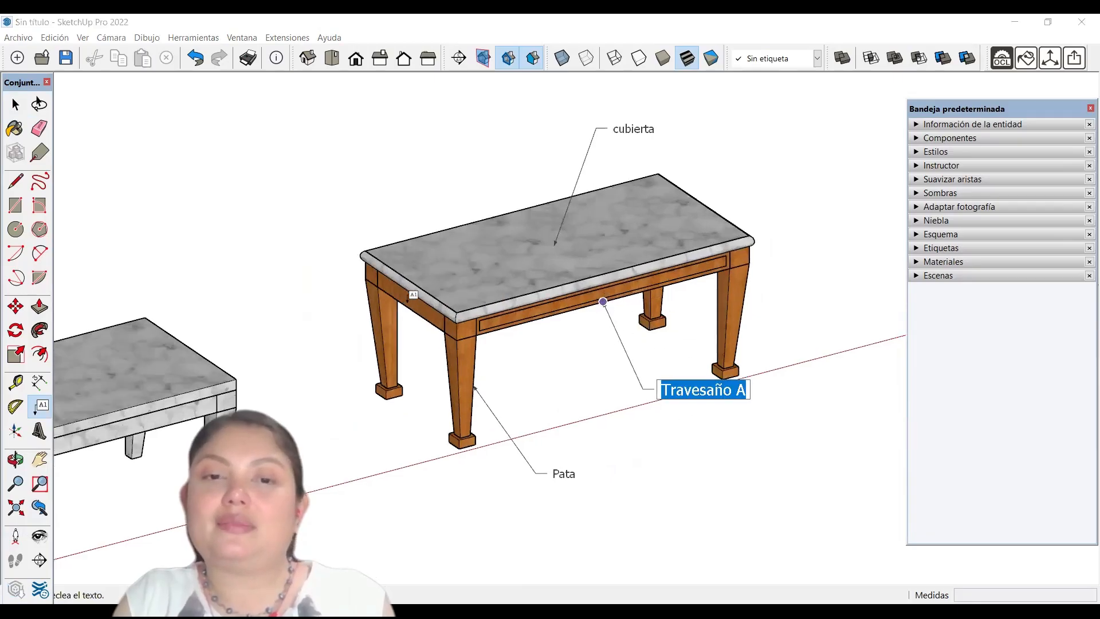
click(330, 344)
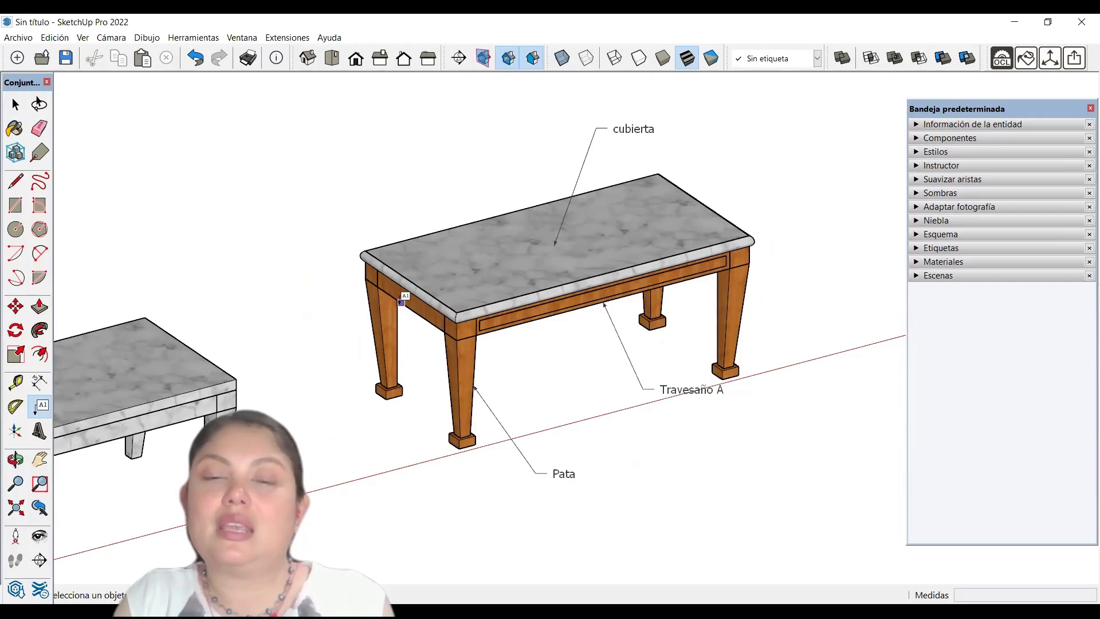
click(401, 302)
click(338, 339)
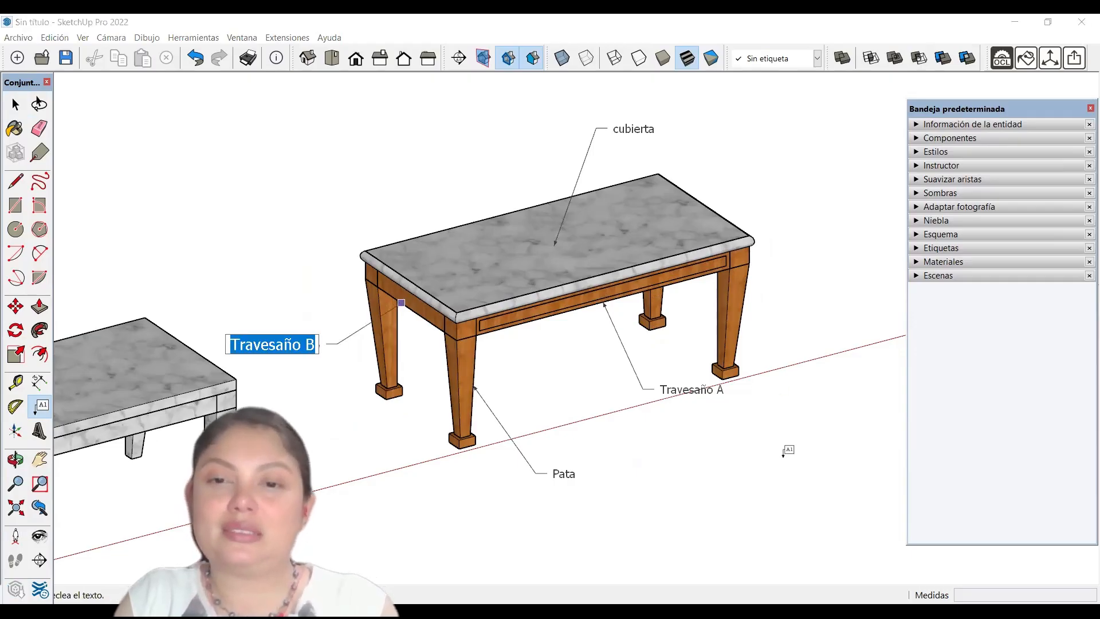
click(768, 471)
key(space)
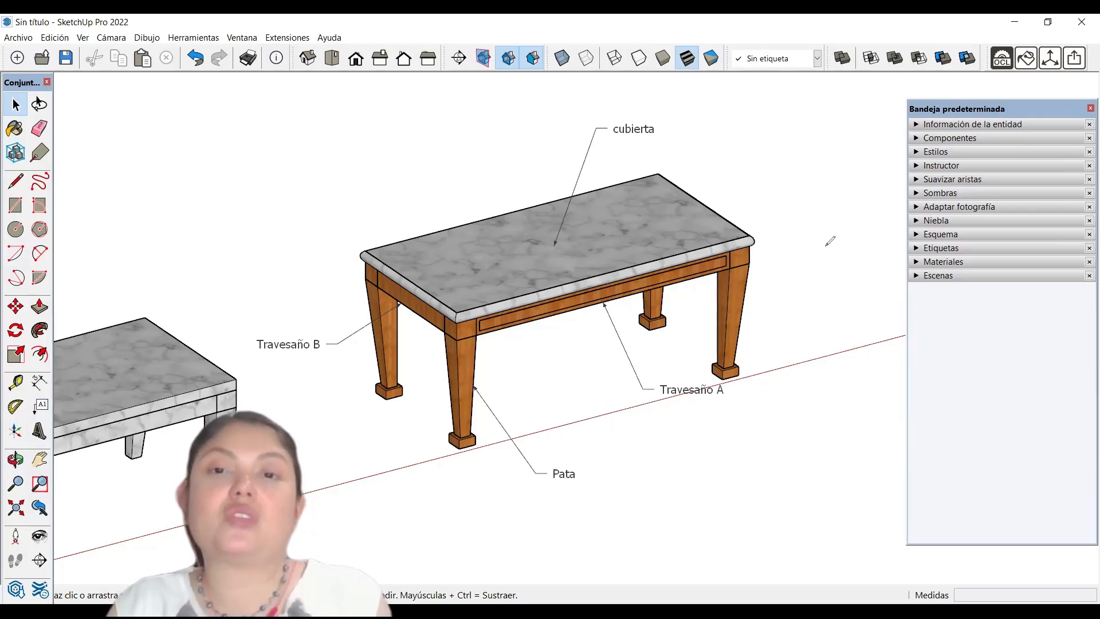
mouse_move(656, 112)
mouse_down()
mouse_move(602, 146)
mouse_move(664, 106)
mouse_move(638, 105)
mouse_up()
mouse_move(579, 457)
mouse_down()
mouse_move(557, 500)
mouse_move(584, 459)
mouse_move(570, 454)
mouse_up()
drag(248, 355, 289, 352)
mouse_move(354, 343)
mouse_down()
mouse_move(310, 304)
mouse_move(264, 336)
mouse_move(276, 360)
mouse_up()
mouse_move(737, 400)
mouse_down()
mouse_move(724, 373)
mouse_move(708, 408)
mouse_move(719, 373)
mouse_up()
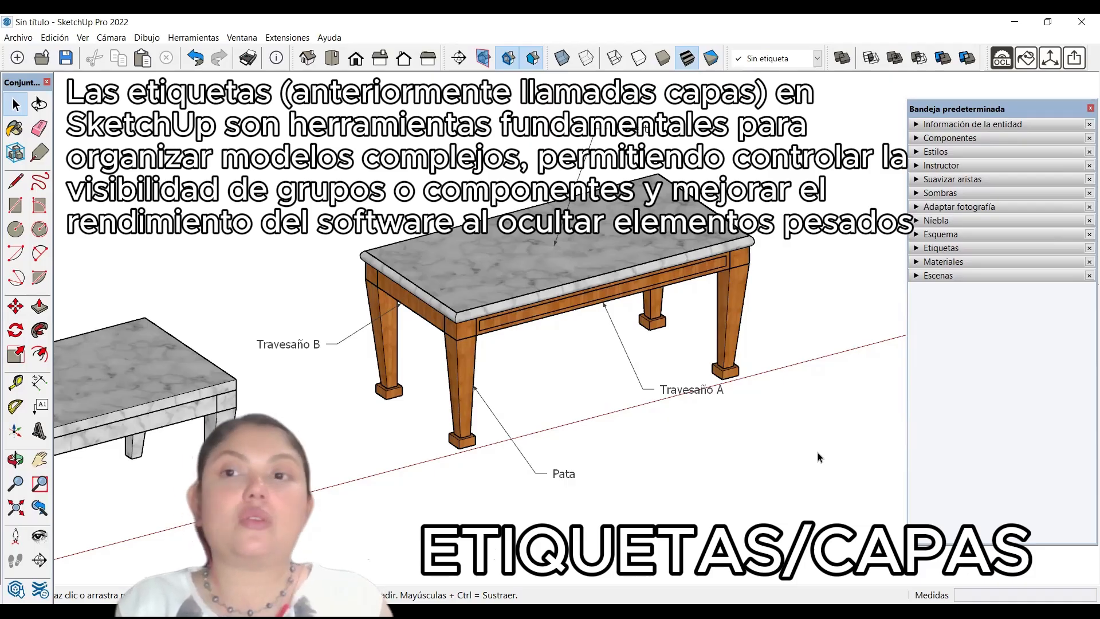
Expand the tag settings and create a new tag named "Cubierta"
click(967, 247)
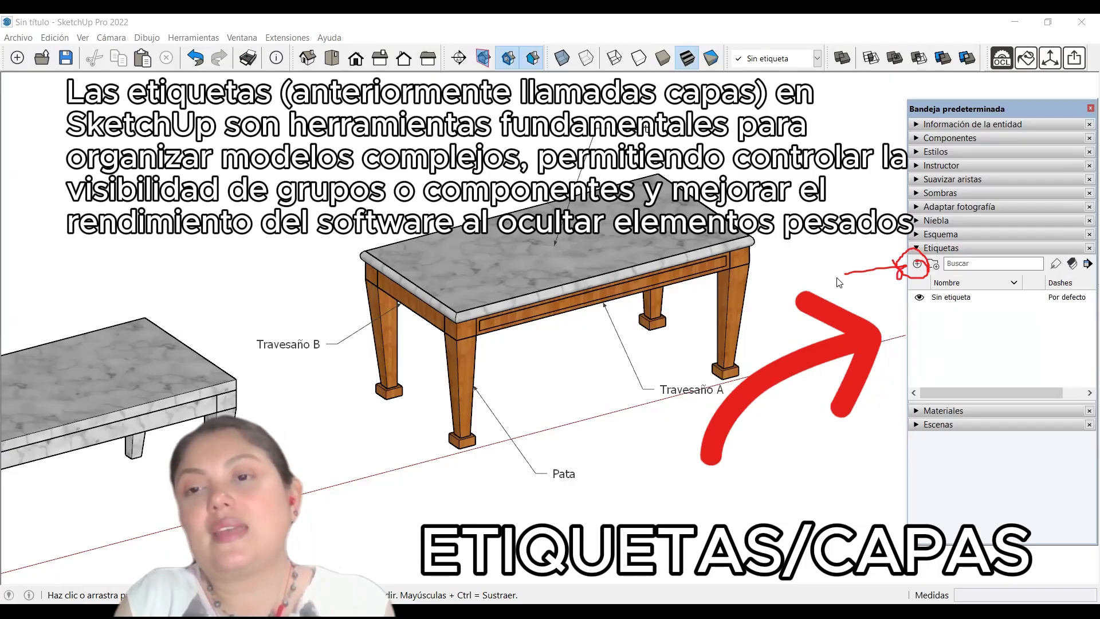
click(917, 263)
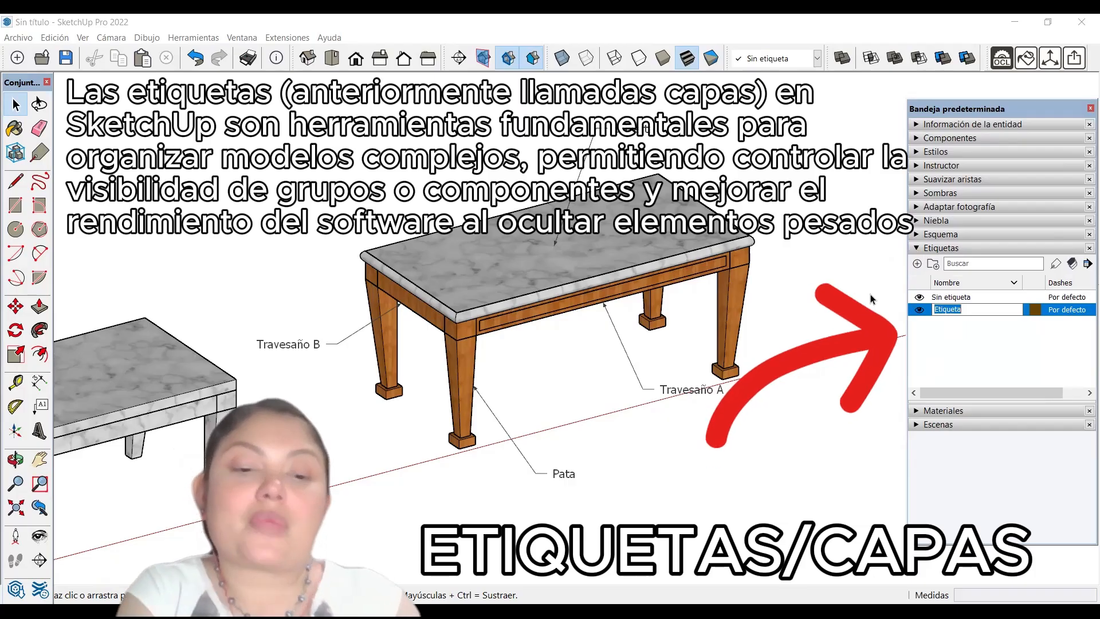
text(Cubierta)
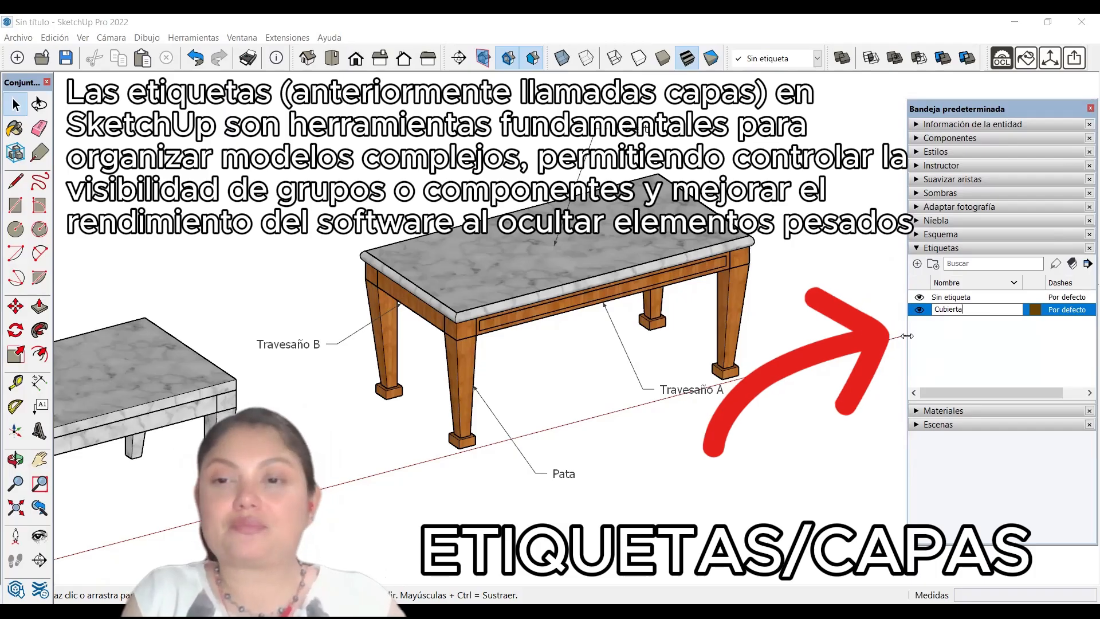
click(949, 373)
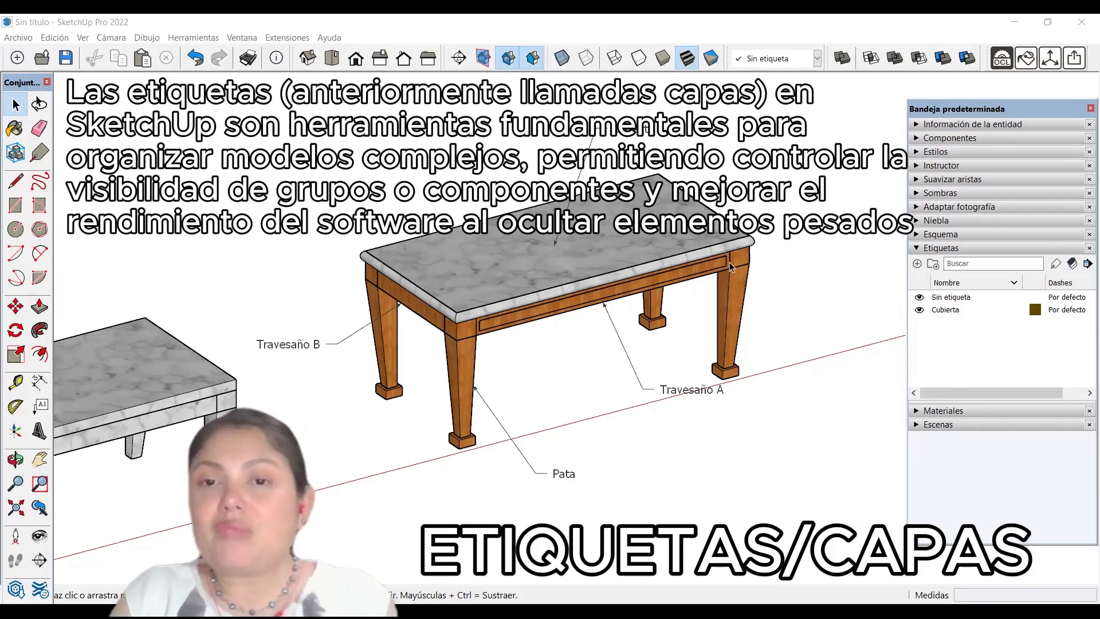
scroll(518, 286, up, 3)
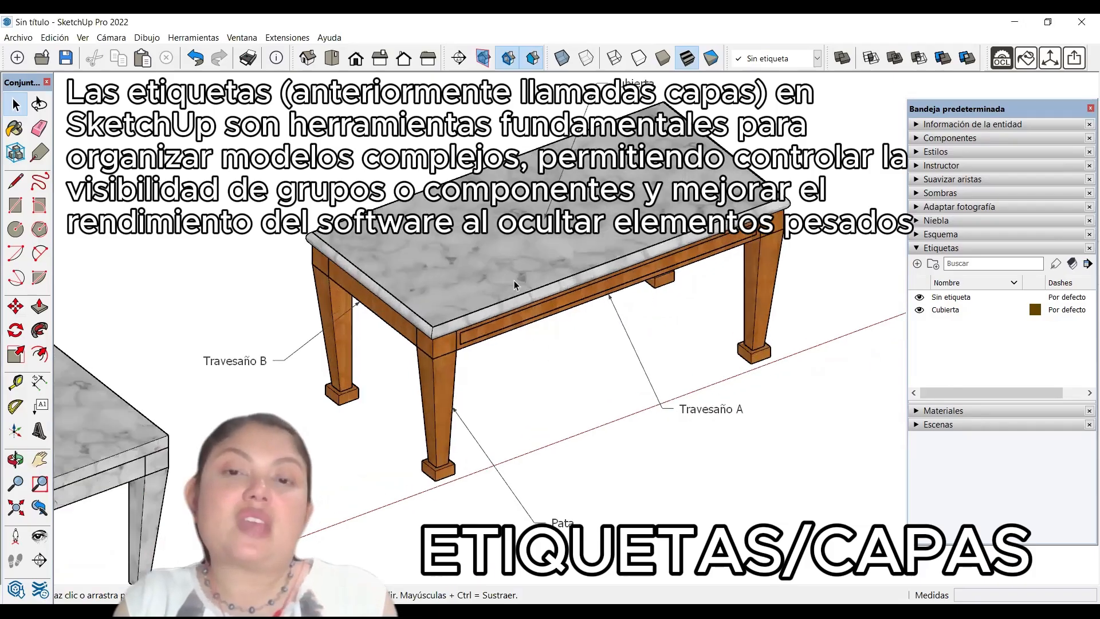
click(516, 286)
scroll(672, 264, down, 1)
double_click(540, 232)
click(524, 257)
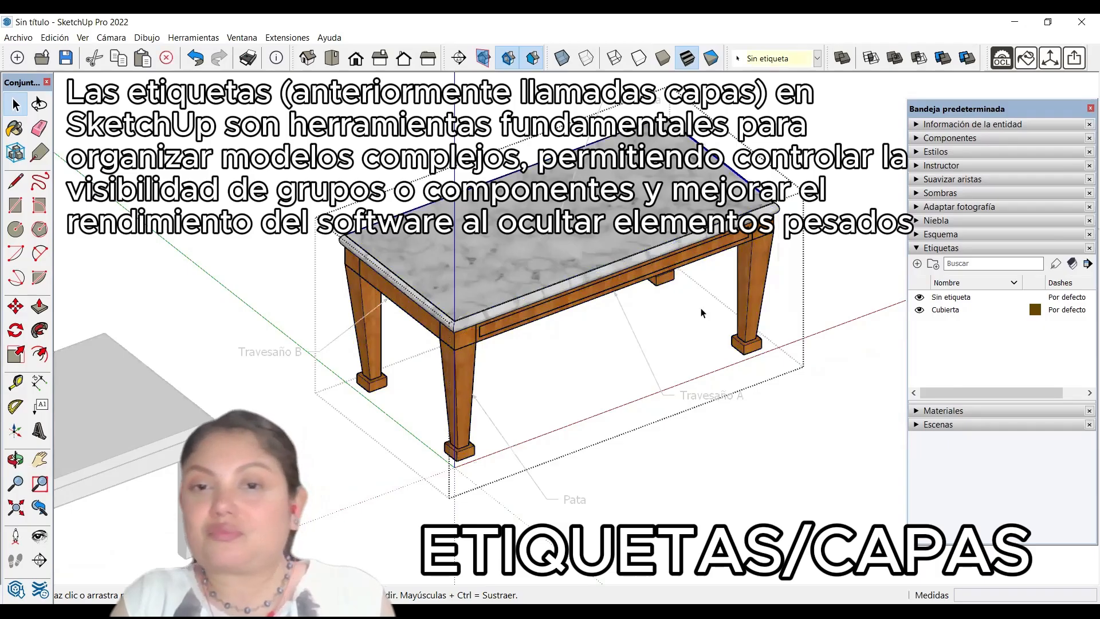
middle_drag(599, 430, 622, 348)
scroll(681, 234, up, 2)
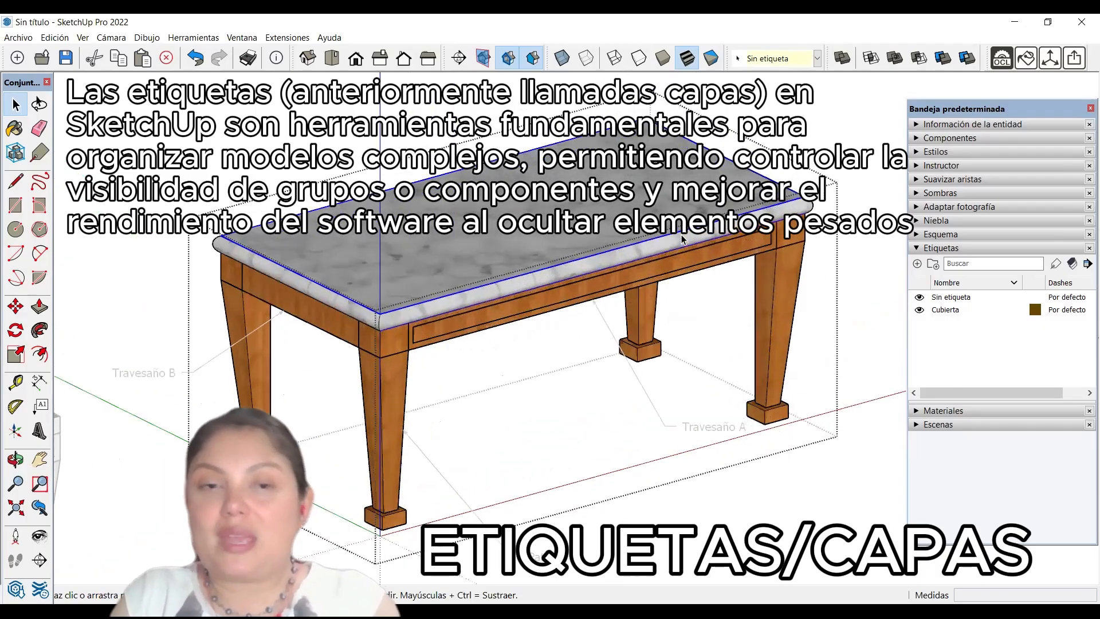
middle_drag(816, 204, 792, 252)
scroll(564, 359, down, 2)
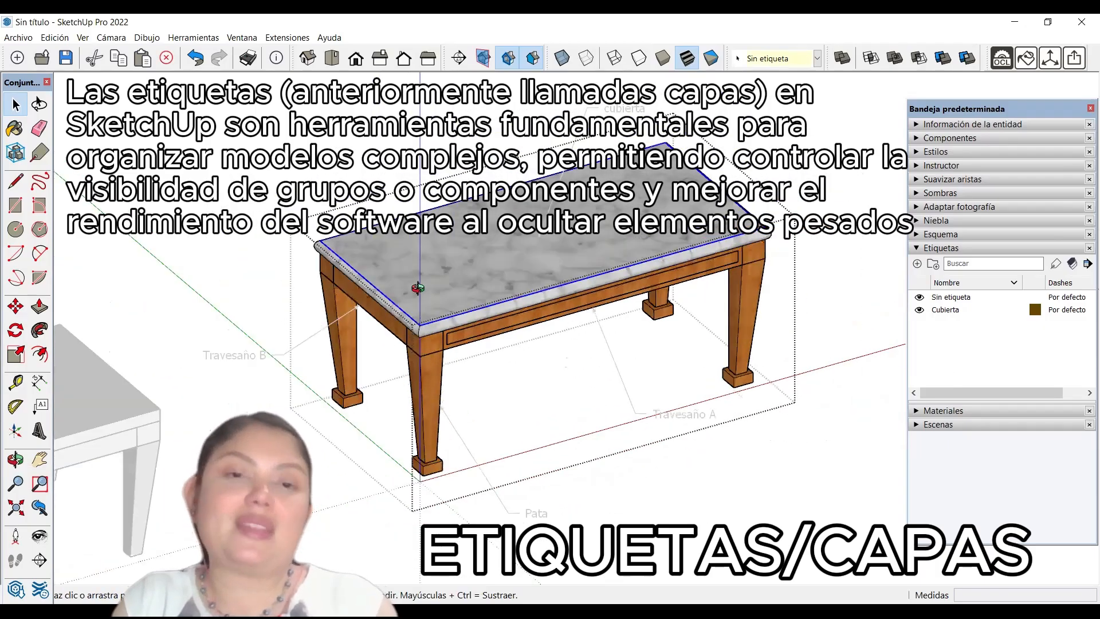
middle_drag(471, 276, 426, 281)
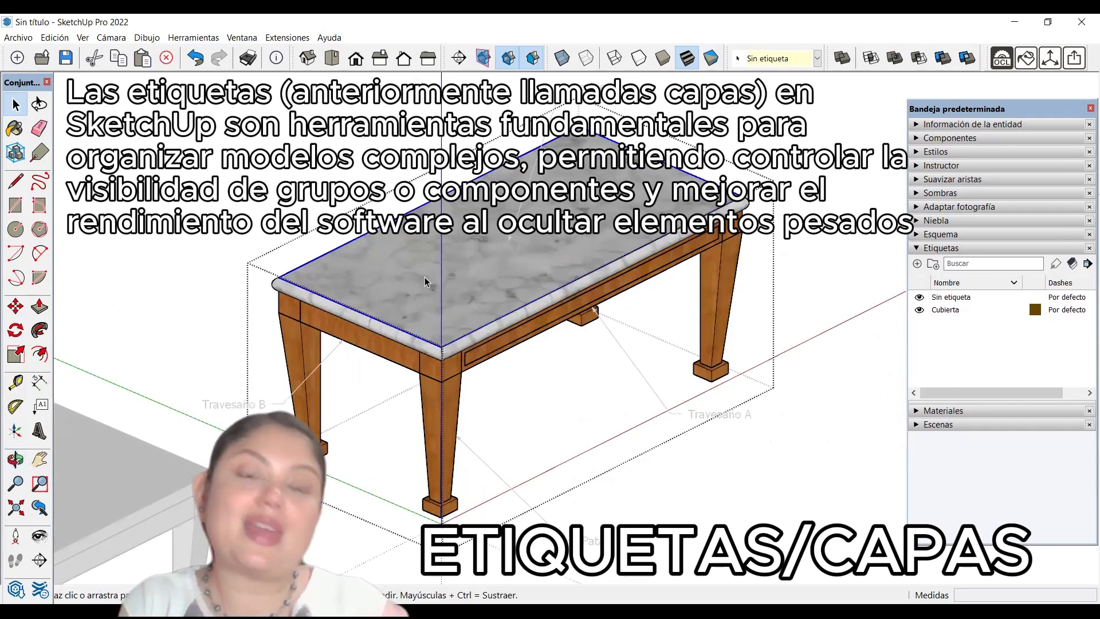
scroll(427, 289, up, 3)
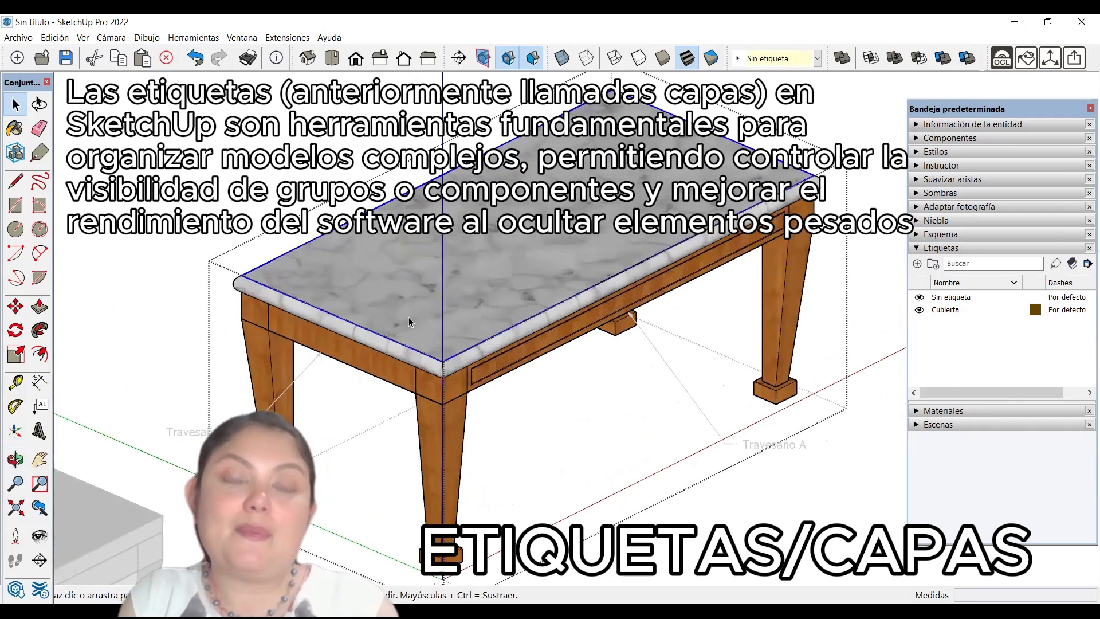
scroll(471, 374, down, 2)
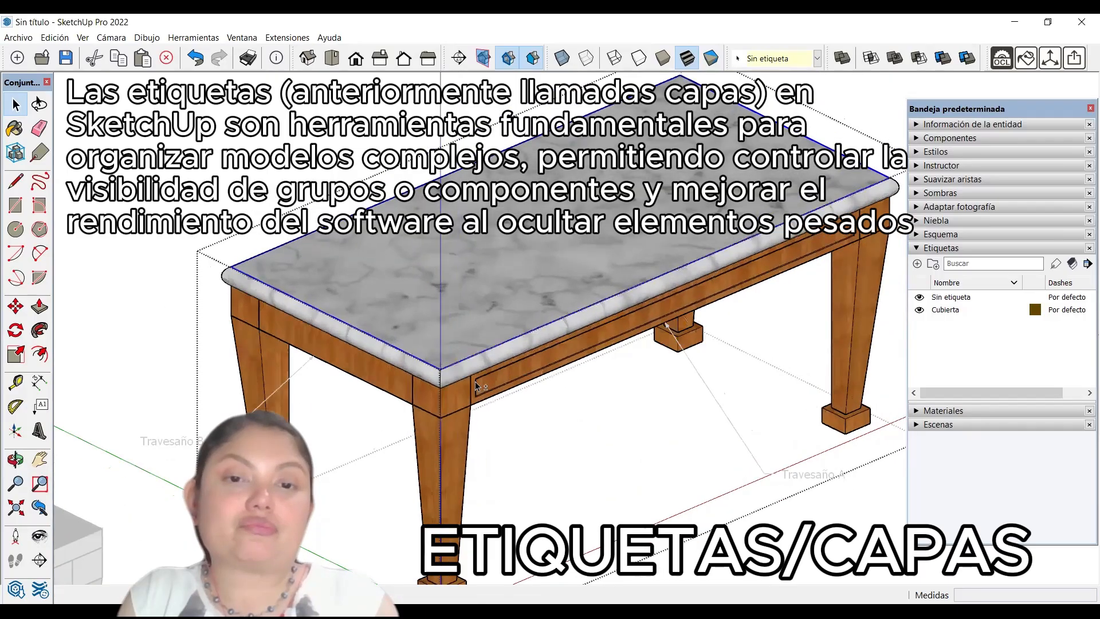
click(471, 374)
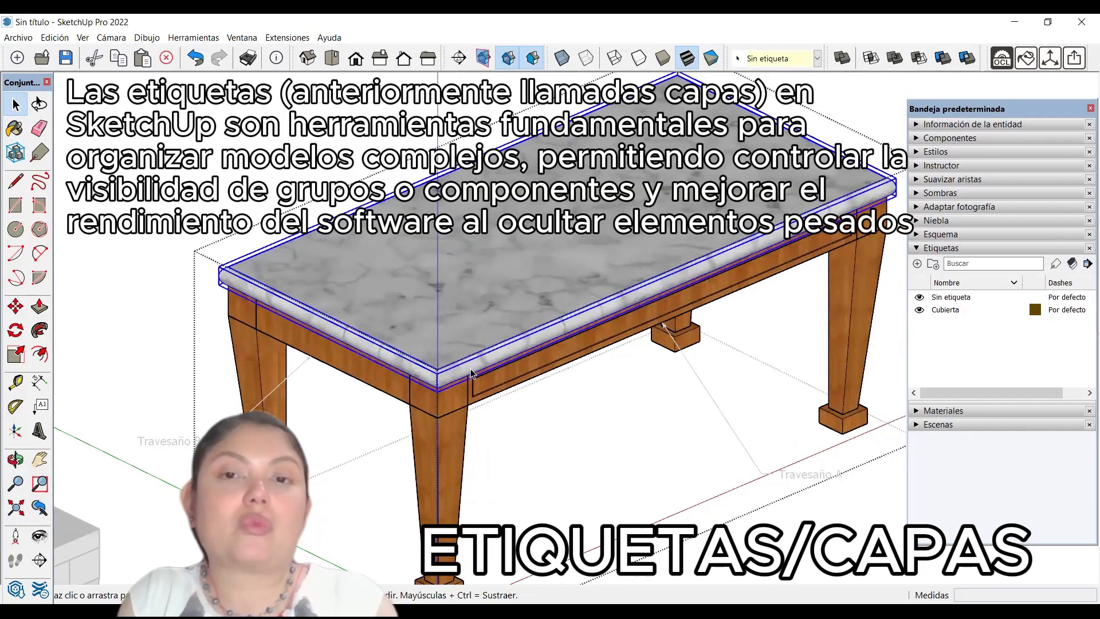
scroll(544, 302, down, 1)
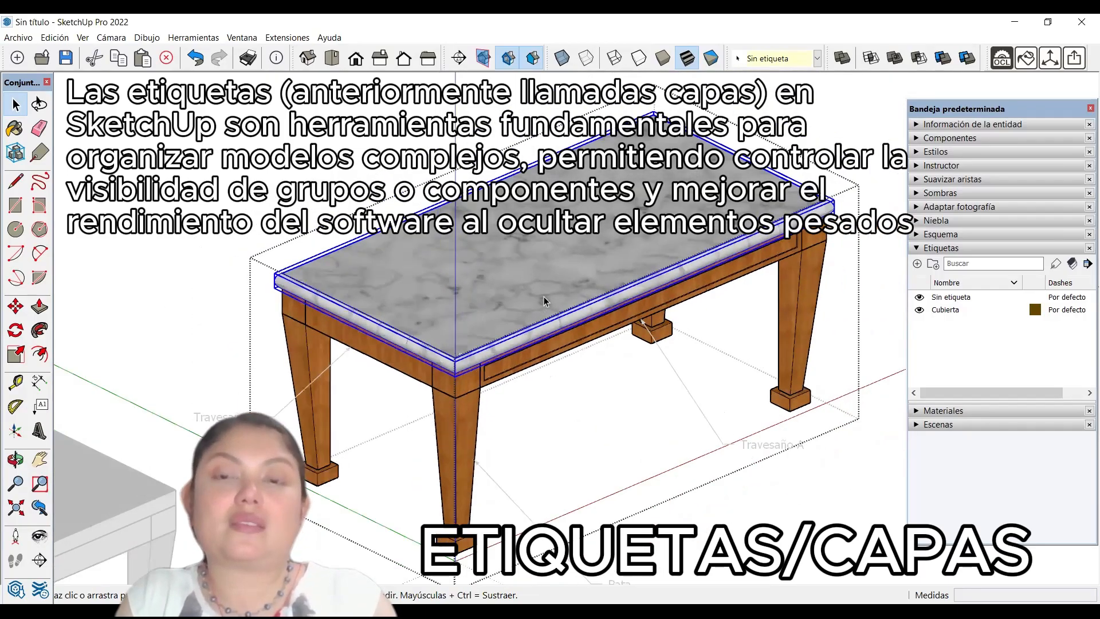
scroll(559, 255, down, 1)
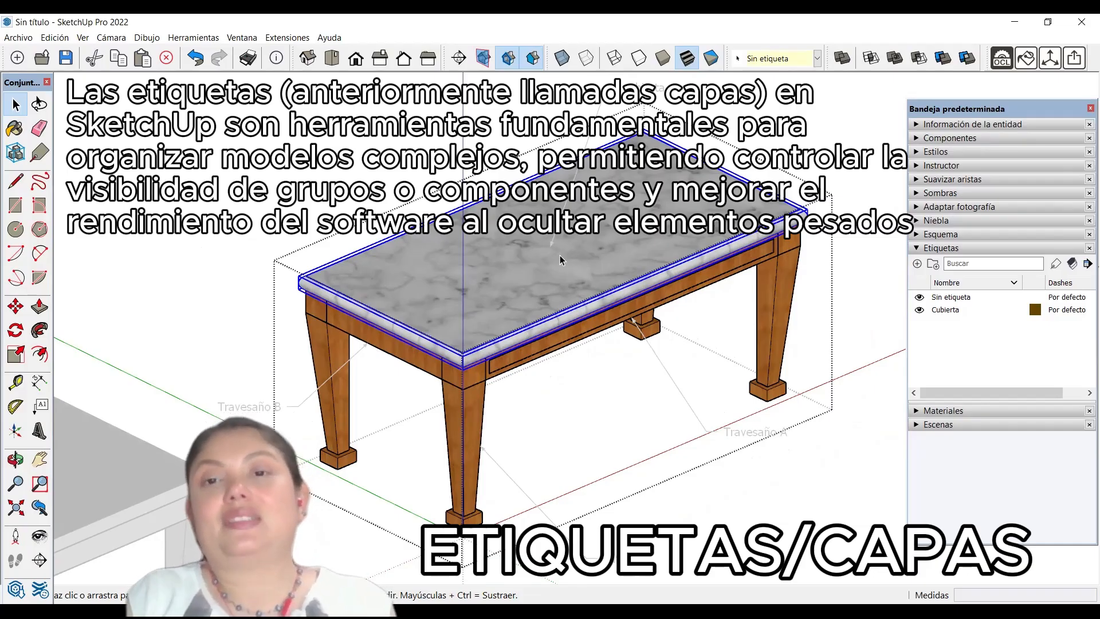
key(Escape)
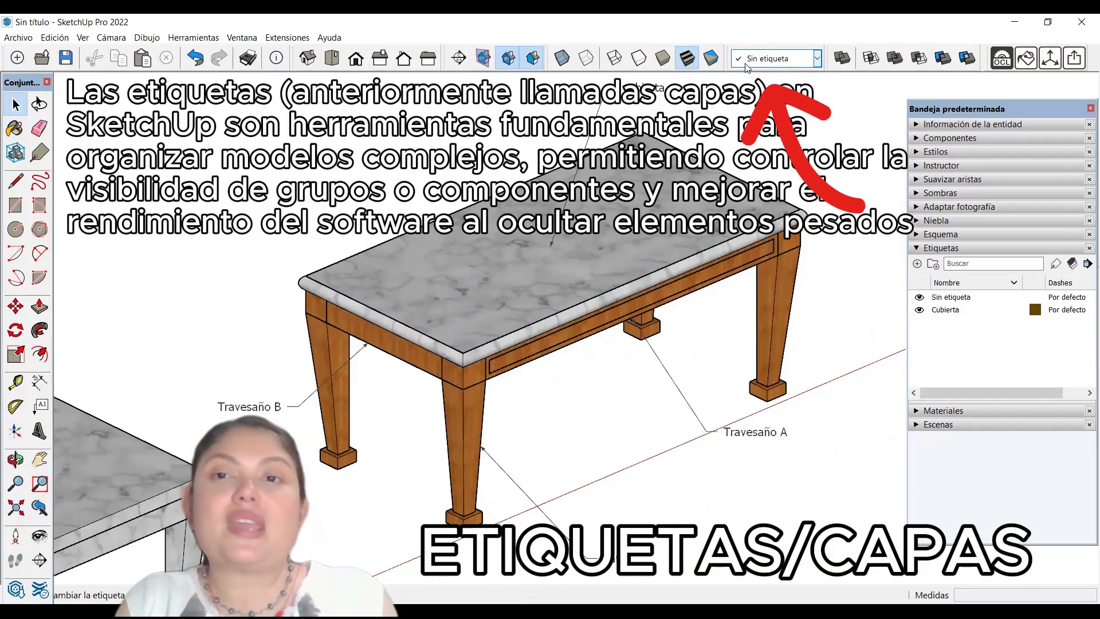
drag(728, 57, 695, 199)
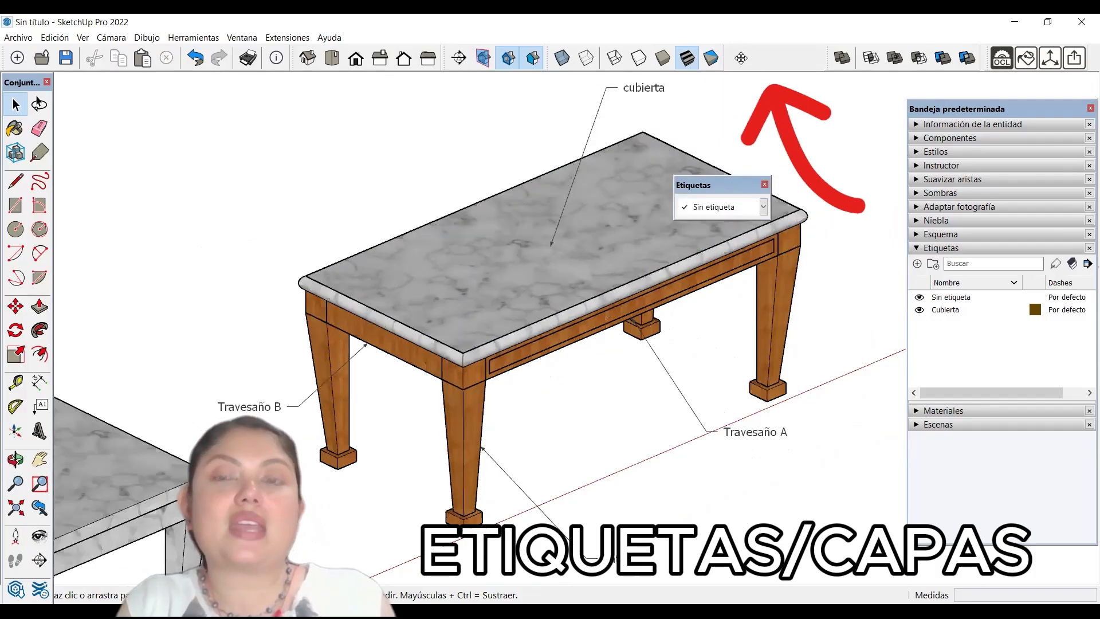
drag(738, 52, 739, 57)
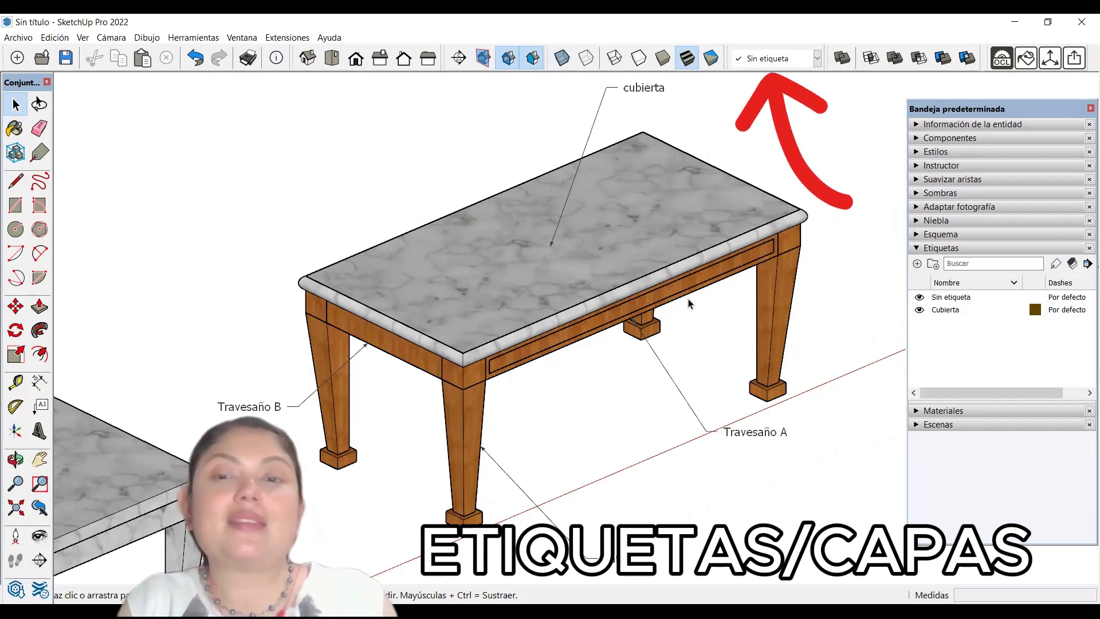
Open the detailed table's group for editing, select its marble top and show its entity information
click(704, 306)
double_click(609, 263)
click(609, 264)
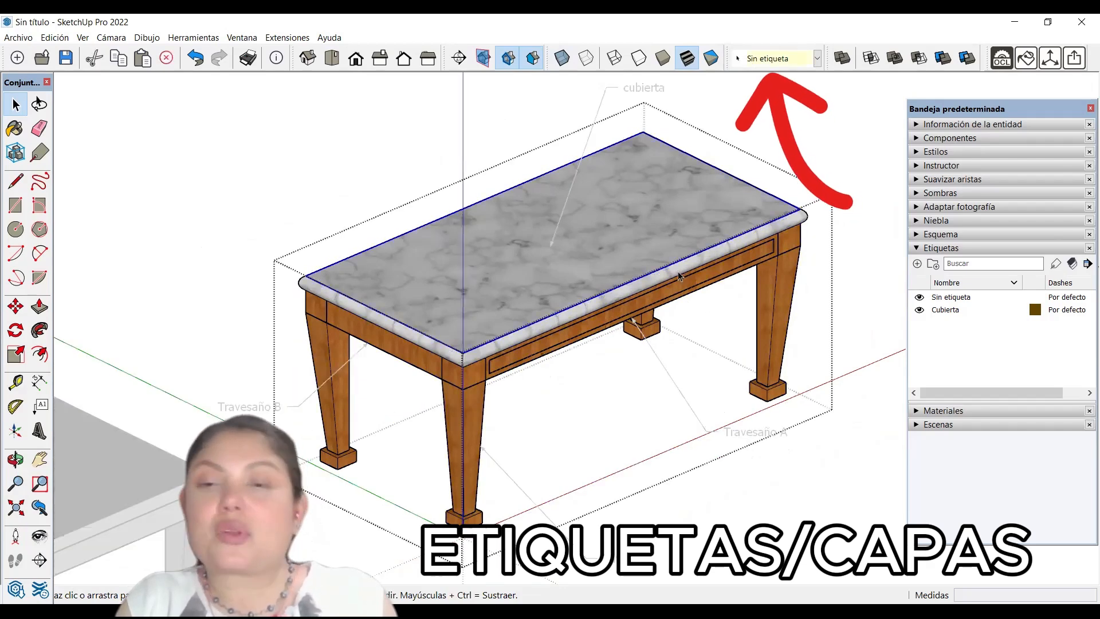
click(943, 125)
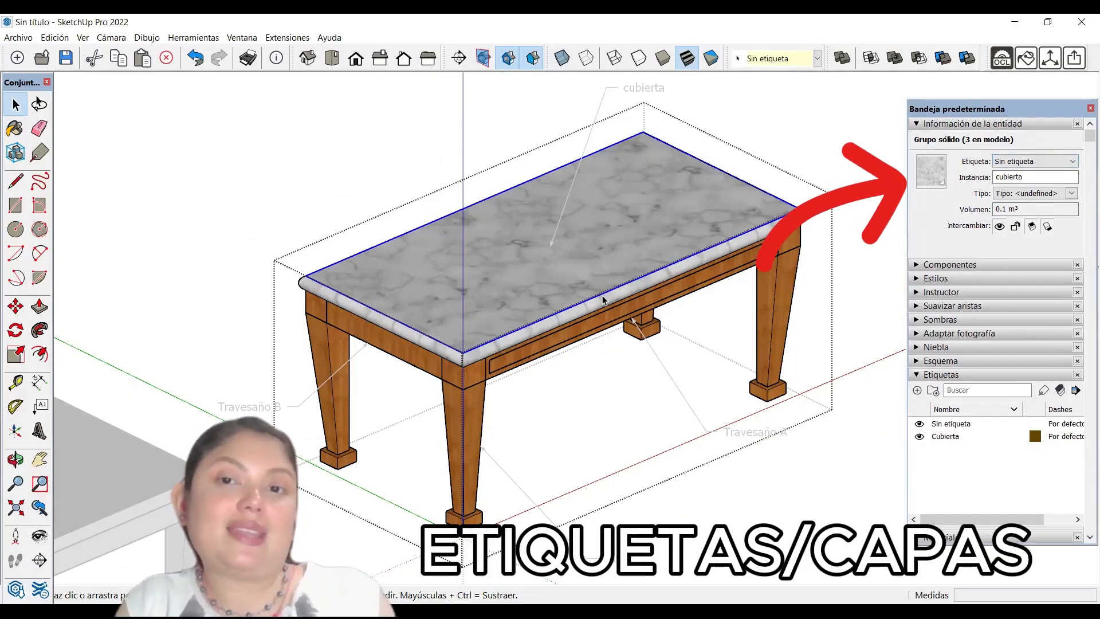
scroll(529, 314, up, 1)
scroll(527, 306, down, 1)
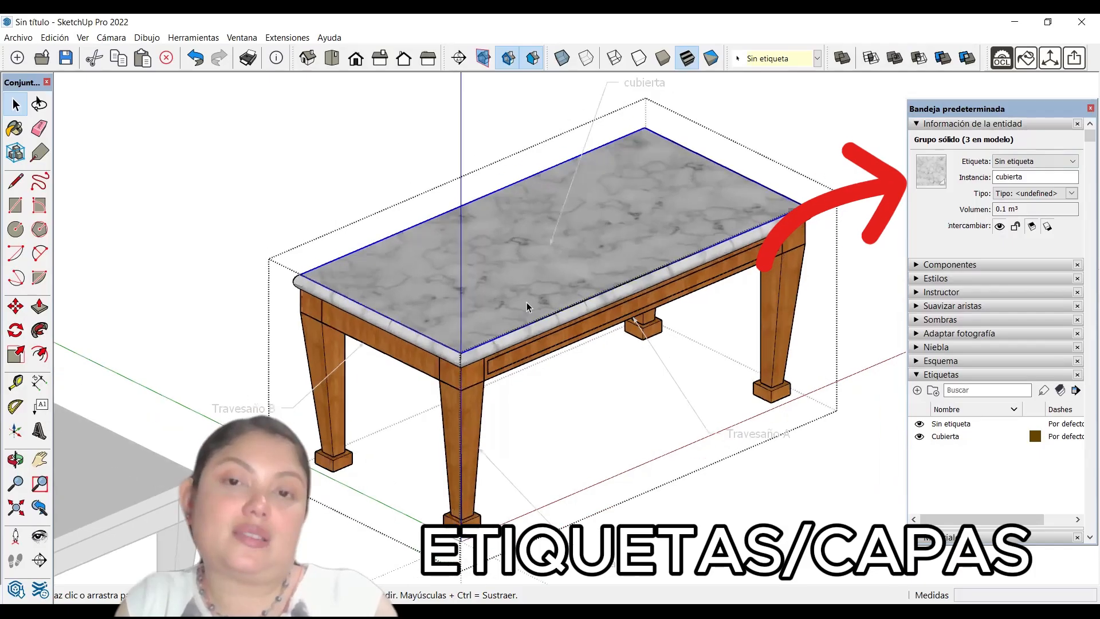
scroll(547, 290, down, 1)
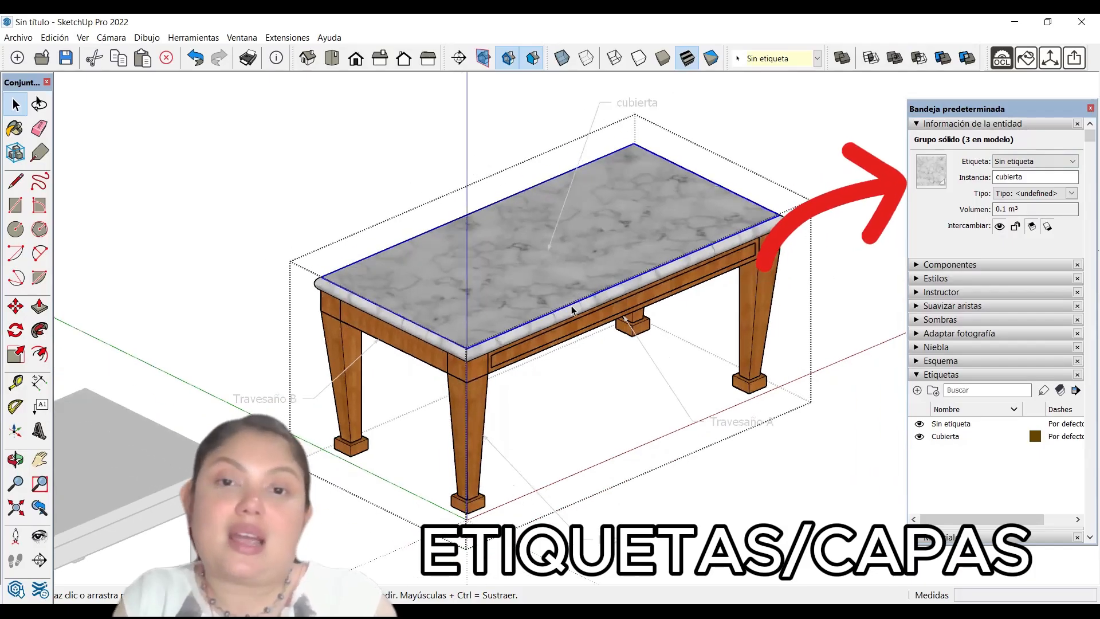
scroll(573, 309, up, 1)
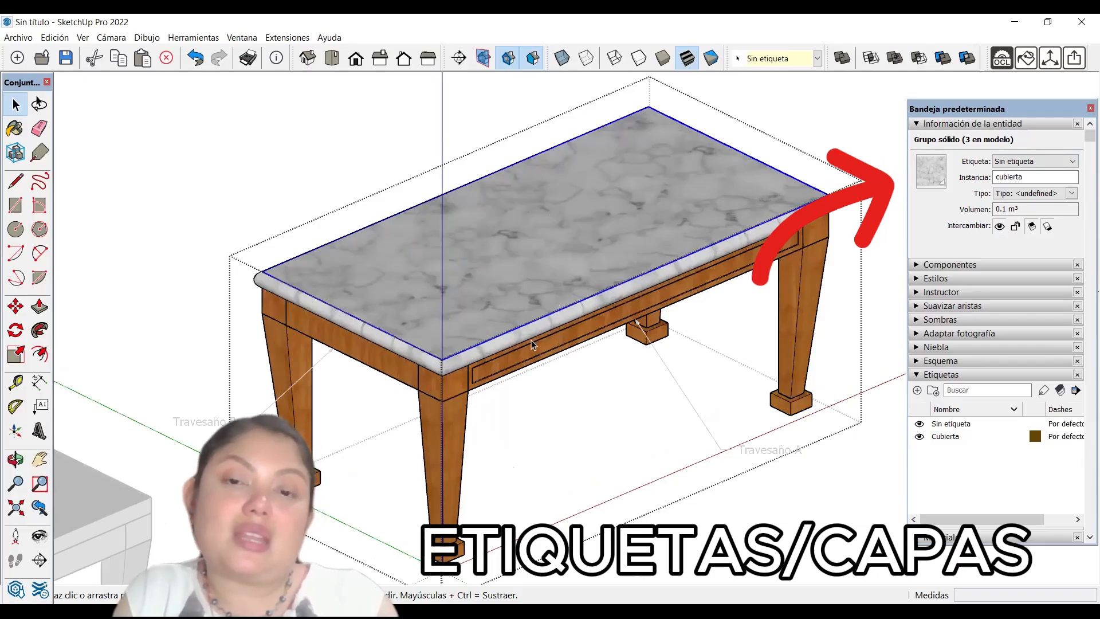
Assign the tag Cubierta to the marble top's moulded edge group and close the table's group
click(602, 315)
ctrl+click(615, 282)
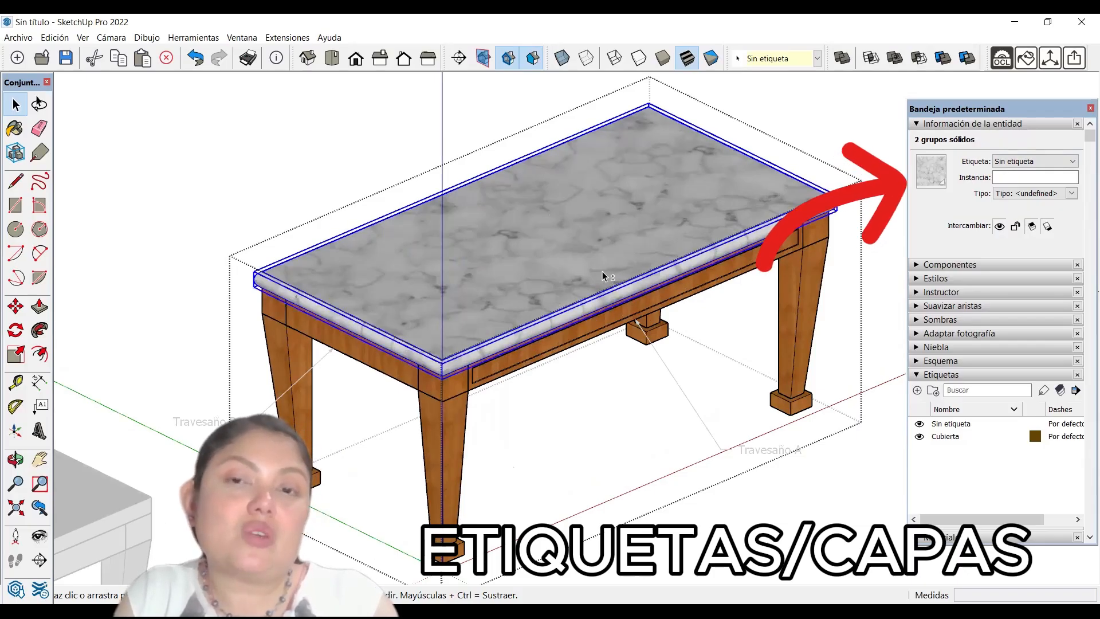
scroll(369, 340, up, 1)
scroll(329, 263, up, 1)
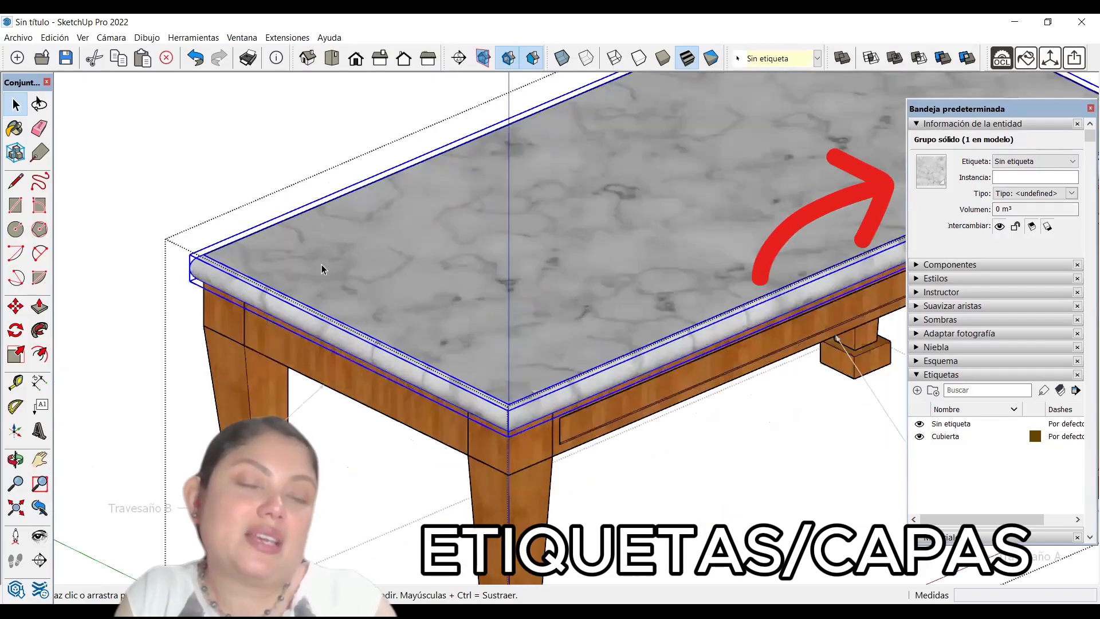
scroll(326, 268, up, 1)
middle_drag(408, 295, 608, 280)
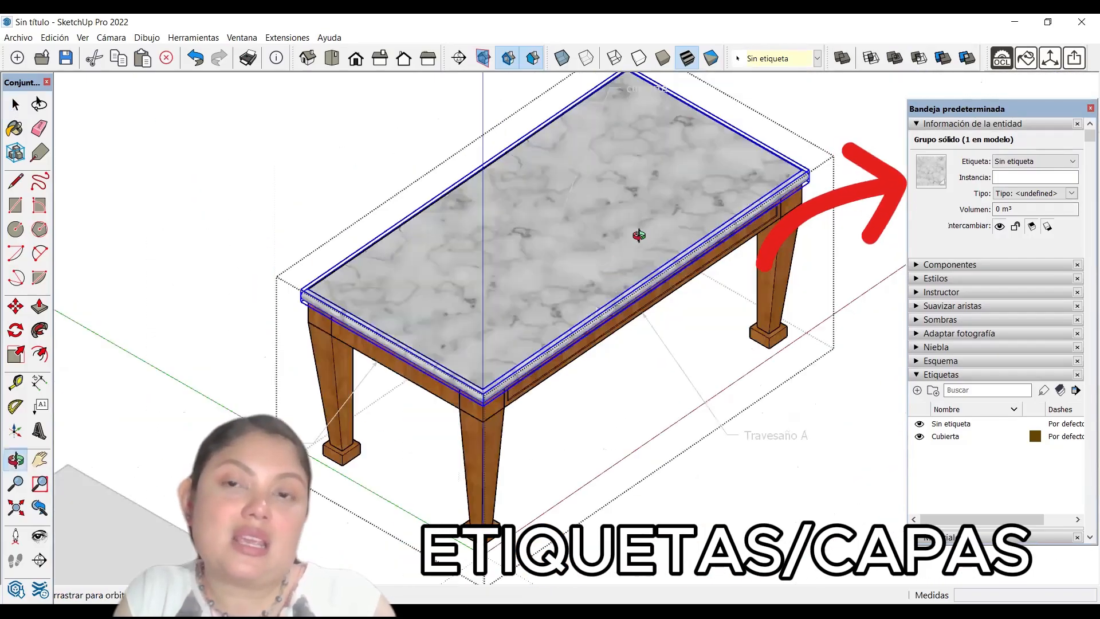
click(817, 59)
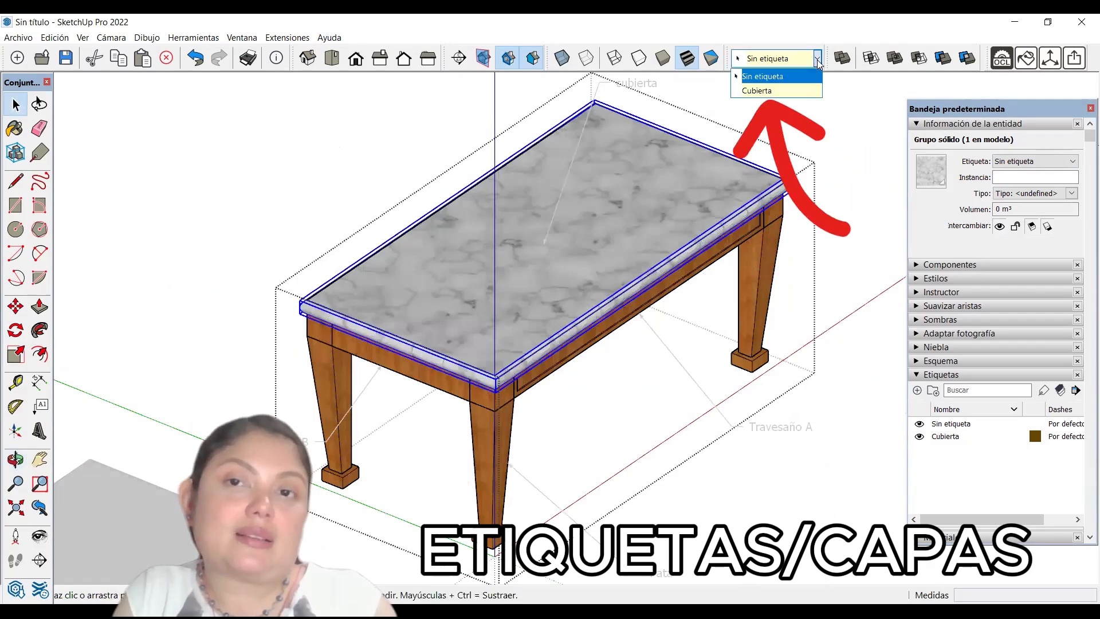
click(756, 74)
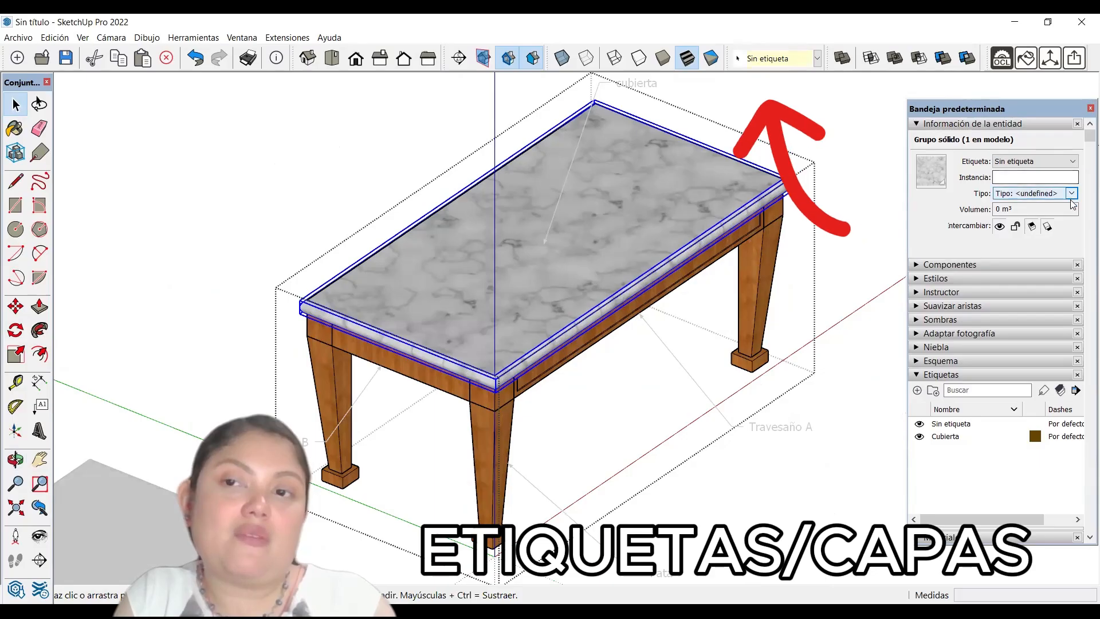
click(1054, 161)
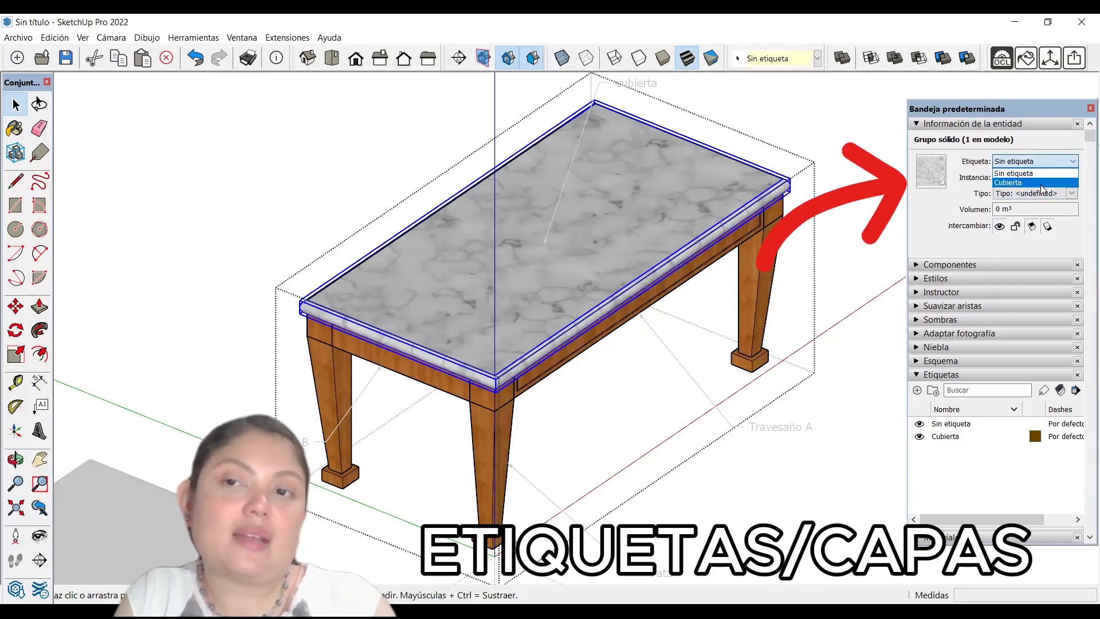
click(1042, 184)
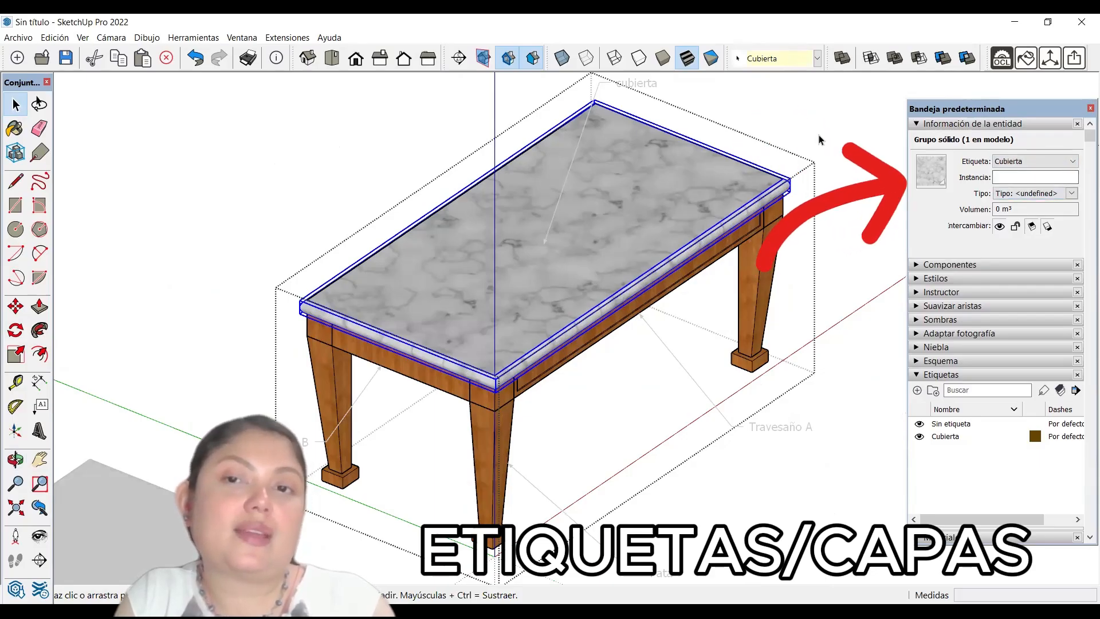
click(768, 425)
Toggle the visibility of the Cubierta tag to check which parts of the detailed table it controls
scroll(628, 419, down, 4)
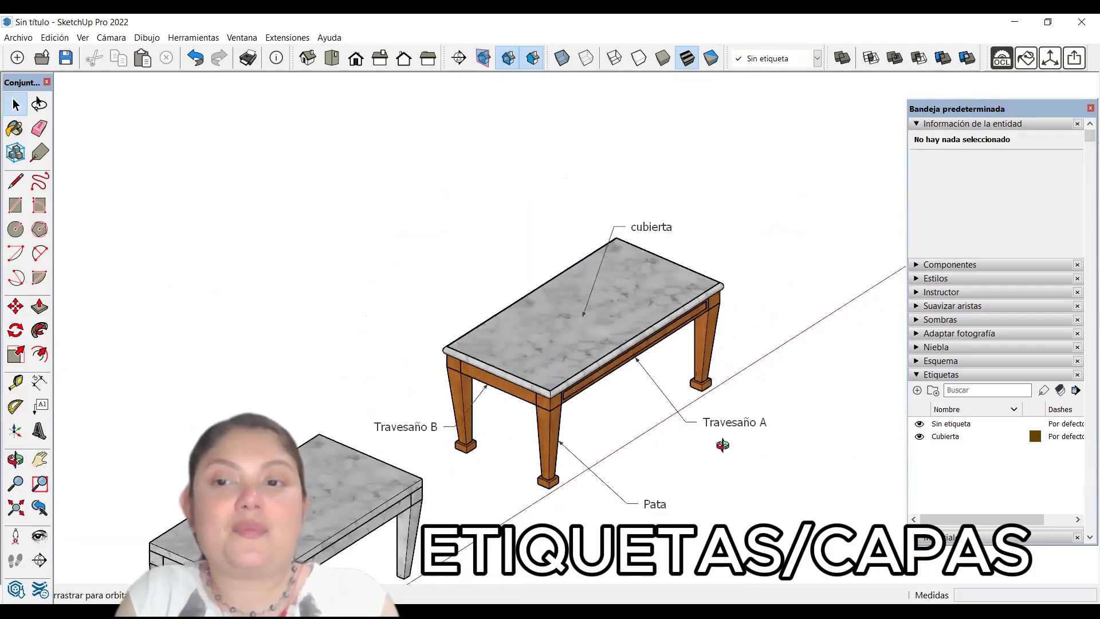
scroll(518, 331, up, 3)
scroll(576, 397, up, 1)
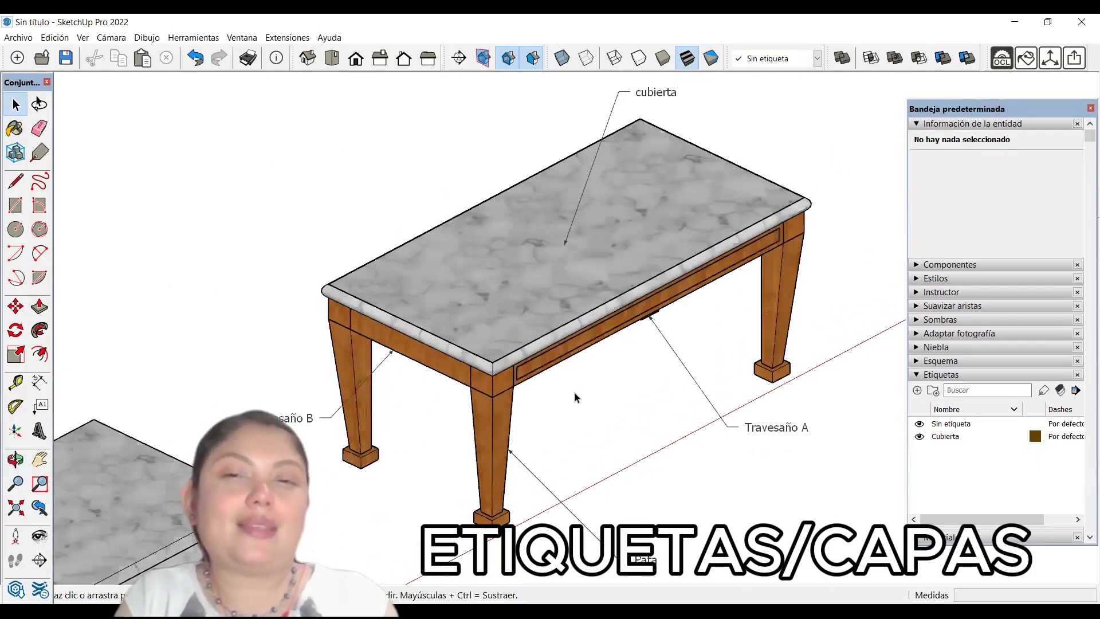
scroll(576, 397, up, 1)
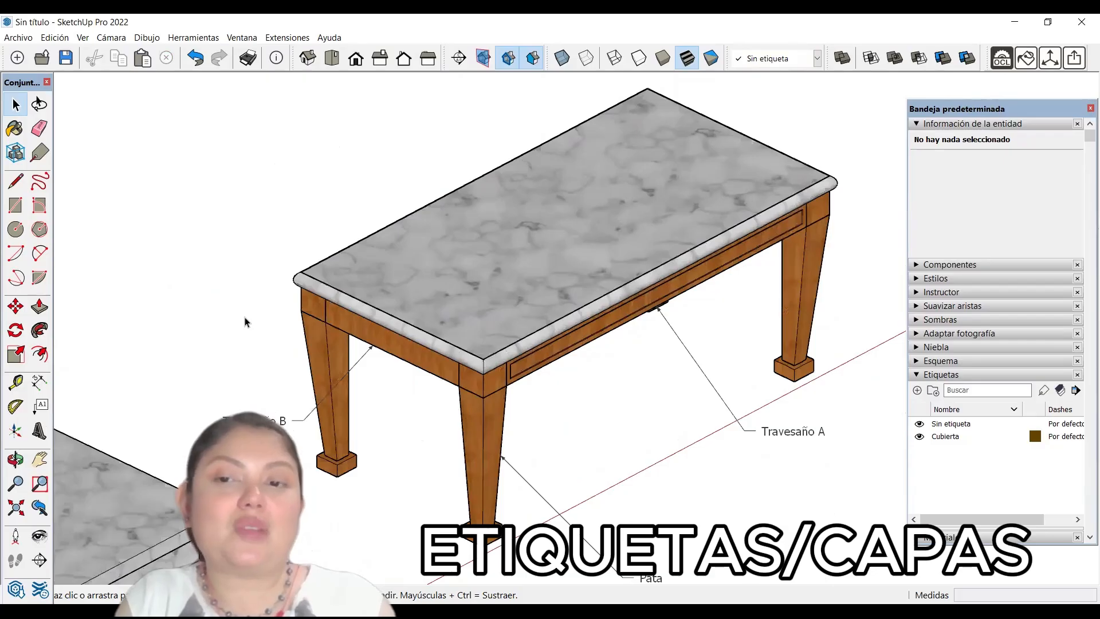
click(920, 437)
middle_drag(852, 483, 759, 367)
scroll(717, 321, up, 2)
scroll(401, 223, down, 2)
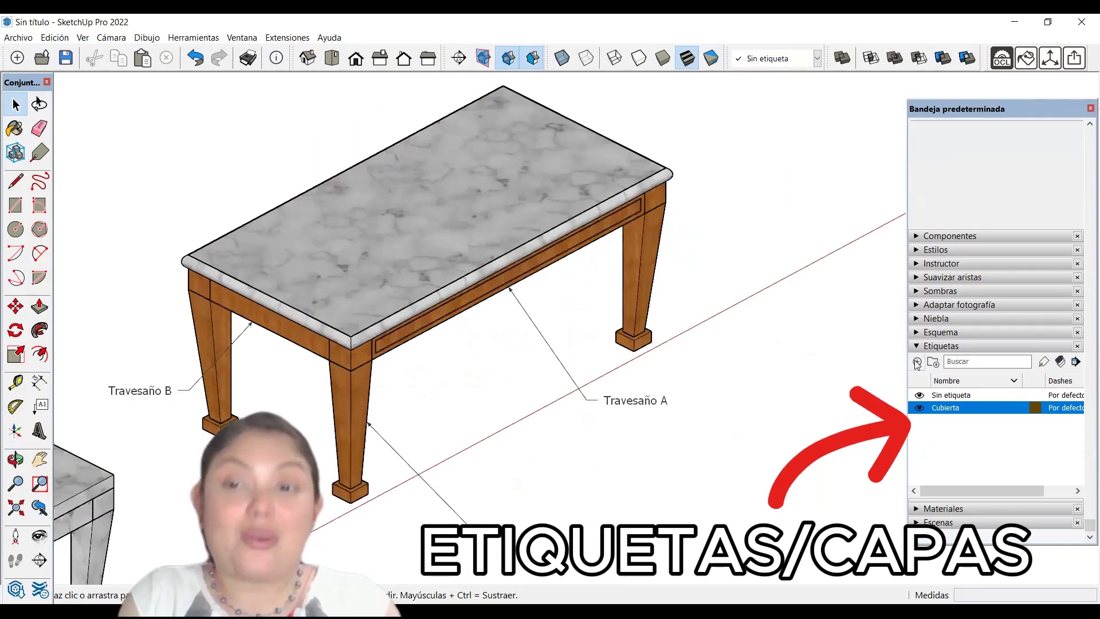
Create a new tag named "Pata"
click(917, 361)
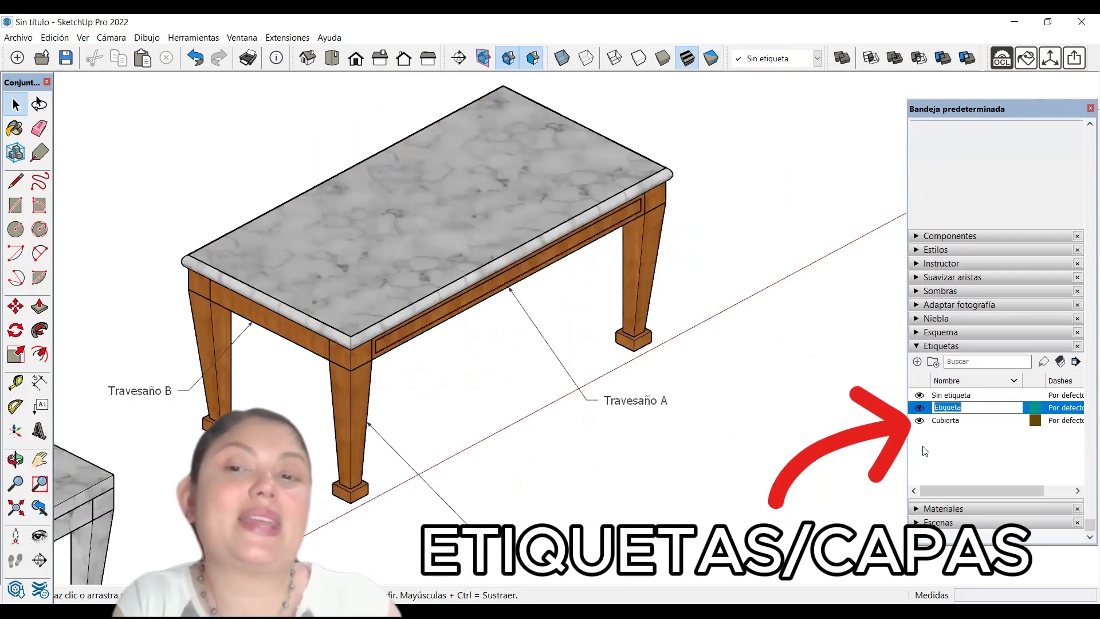
text(Pata)
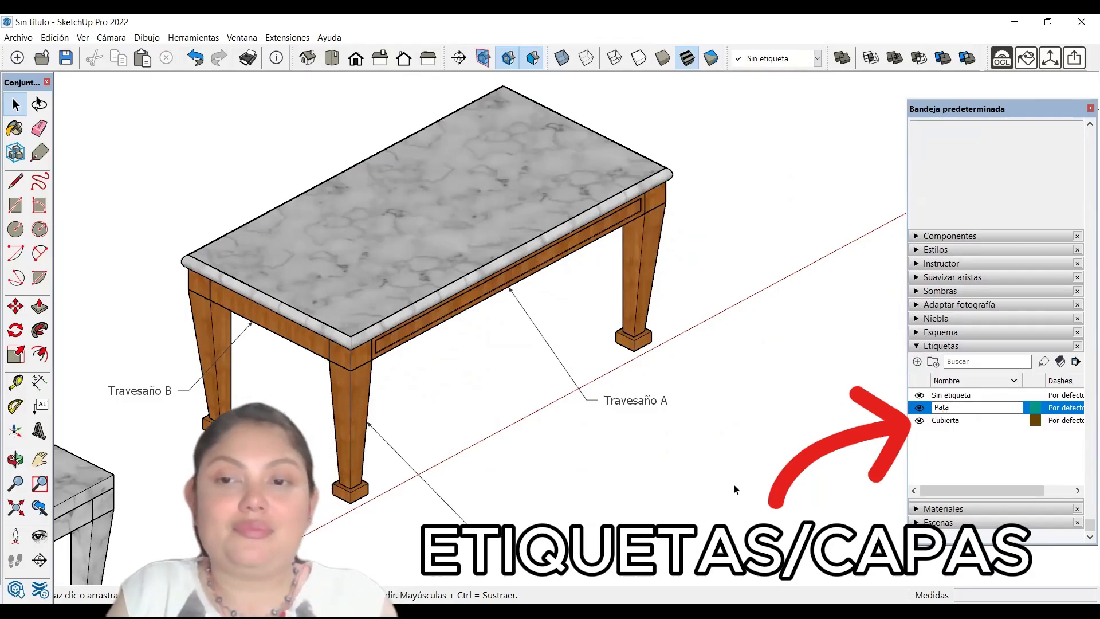
key(Return)
Inside the detailed table's group, assign the tag Pata to all four legs and close the group
scroll(646, 241, down, 3)
double_click(649, 269)
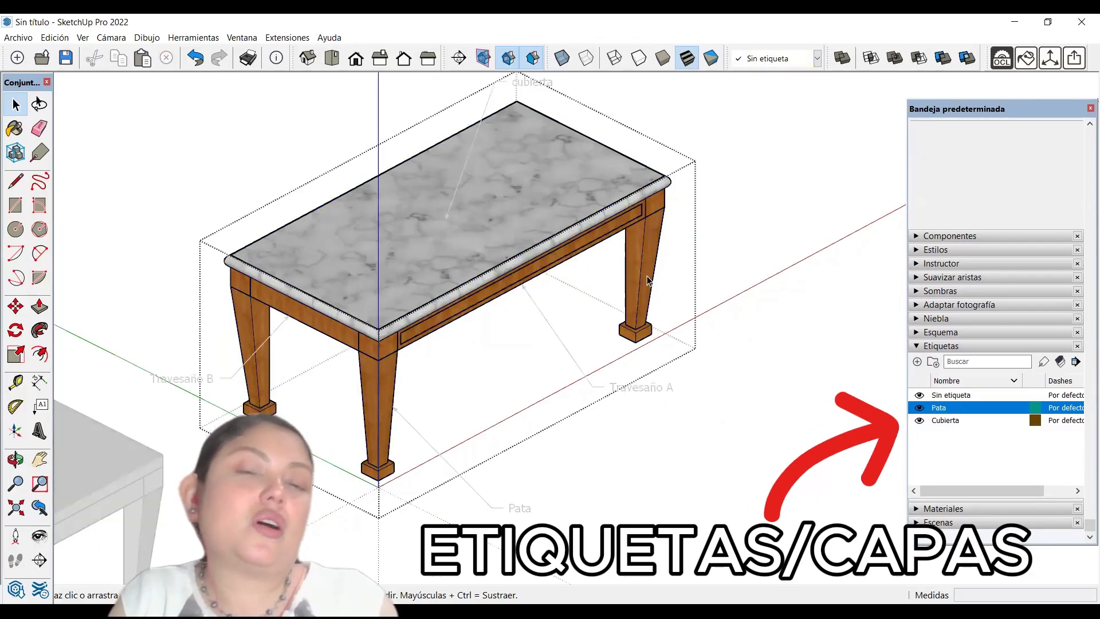
click(649, 275)
middle_drag(648, 275, 597, 287)
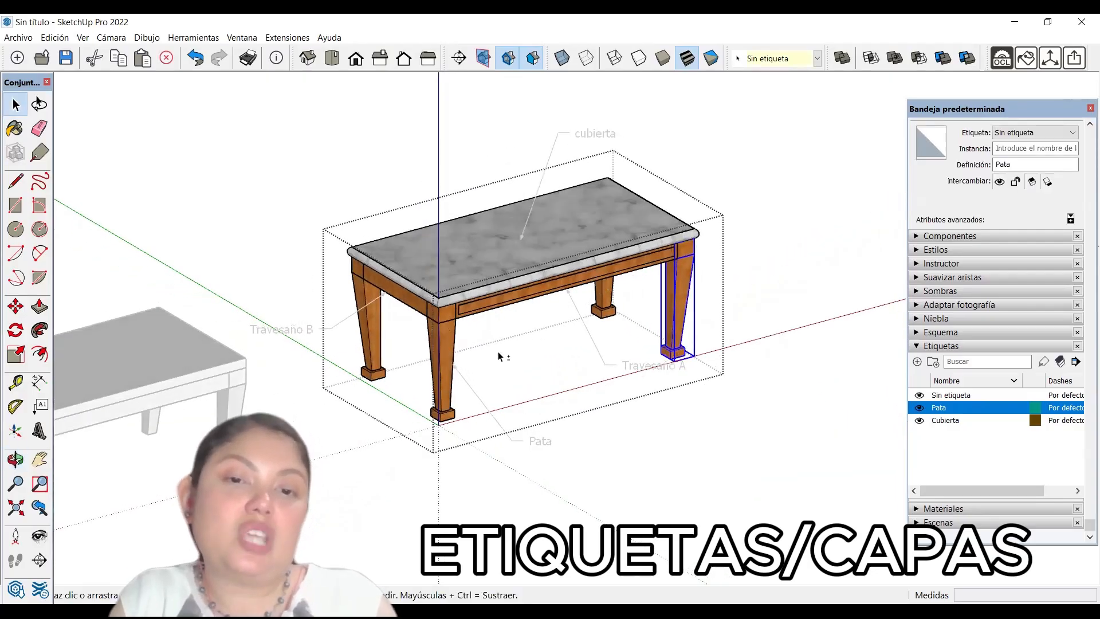
shift+click(445, 353)
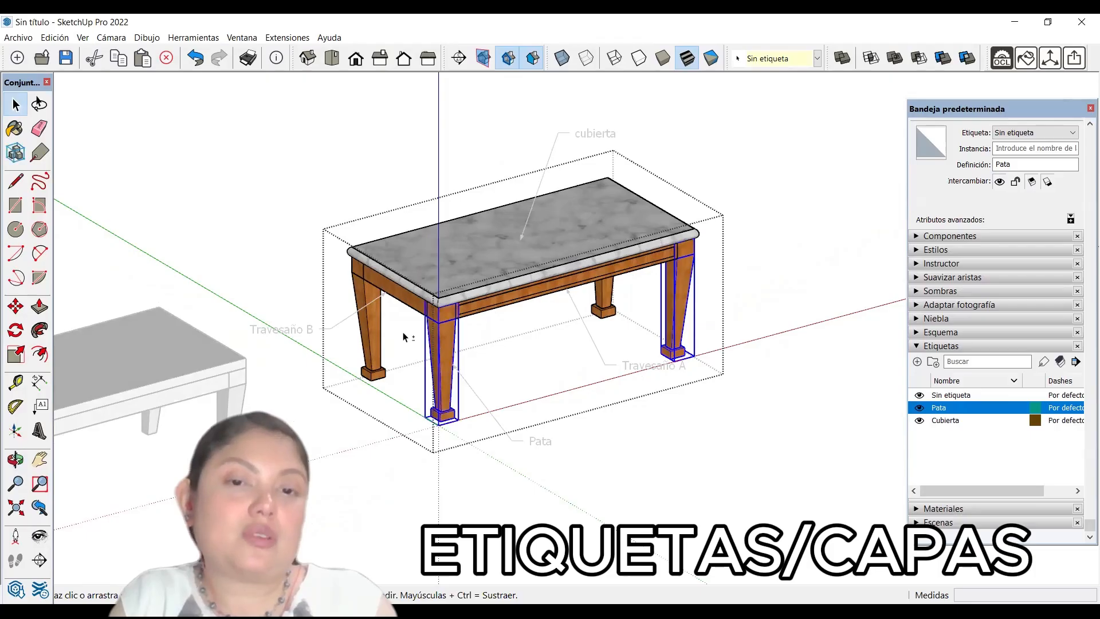
shift+click(377, 341)
shift+click(609, 306)
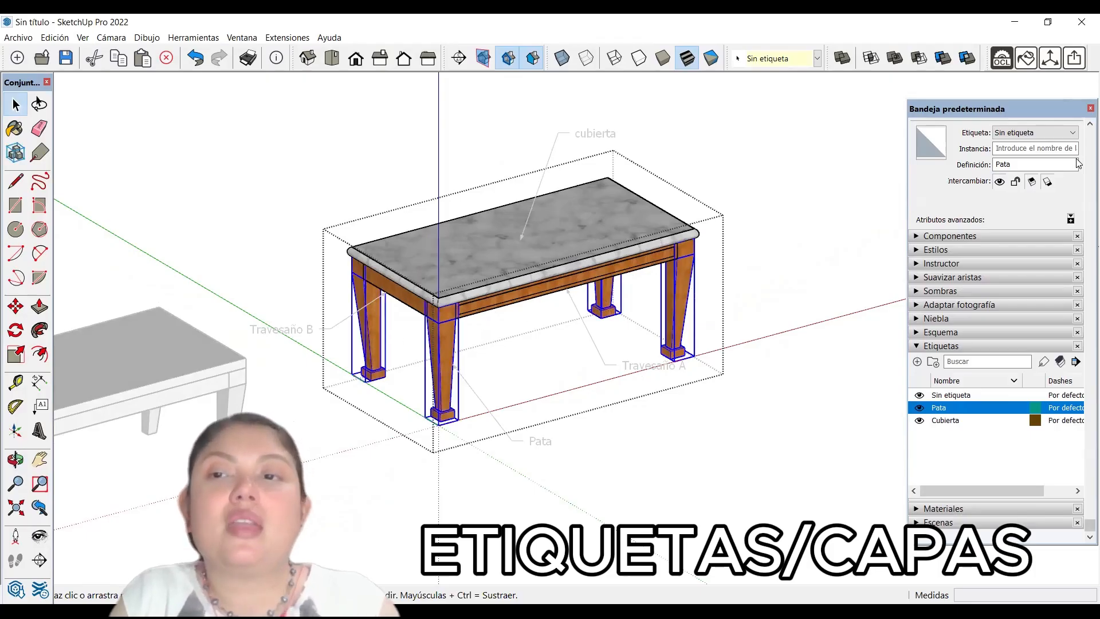
click(1058, 133)
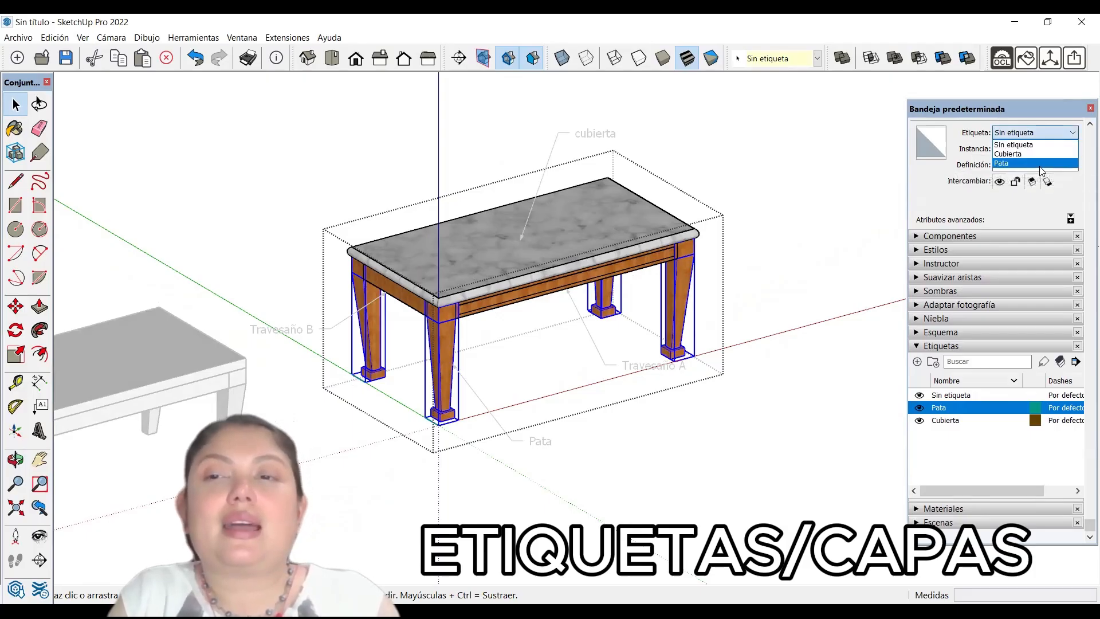
key(Return)
click(761, 337)
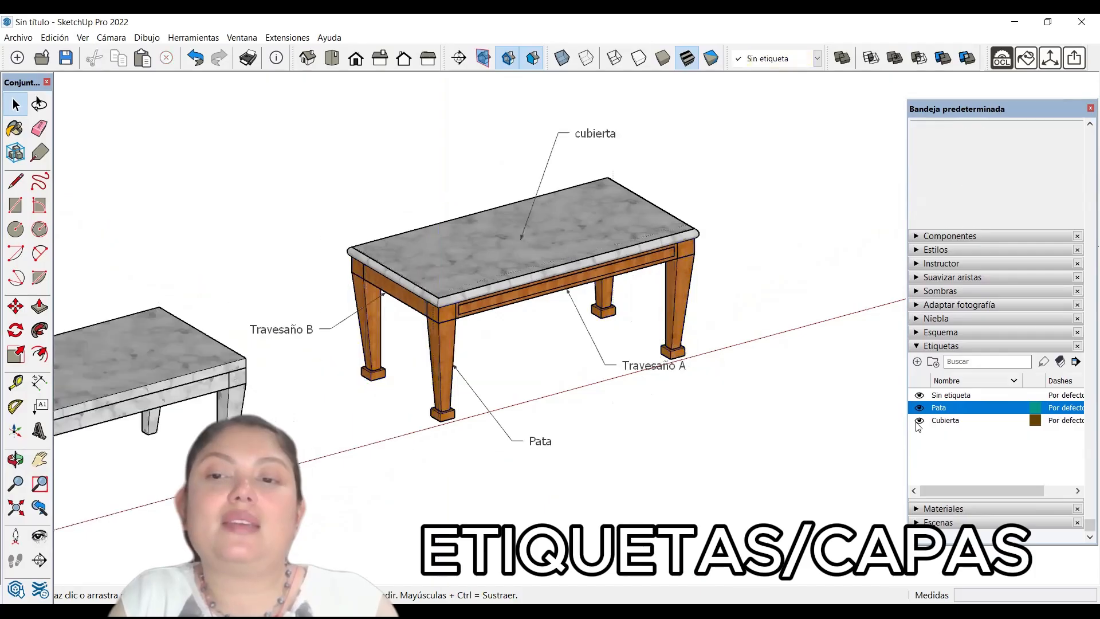
Hide the Cubierta and Pata tags to isolate the detailed table's four rails
click(919, 422)
click(918, 408)
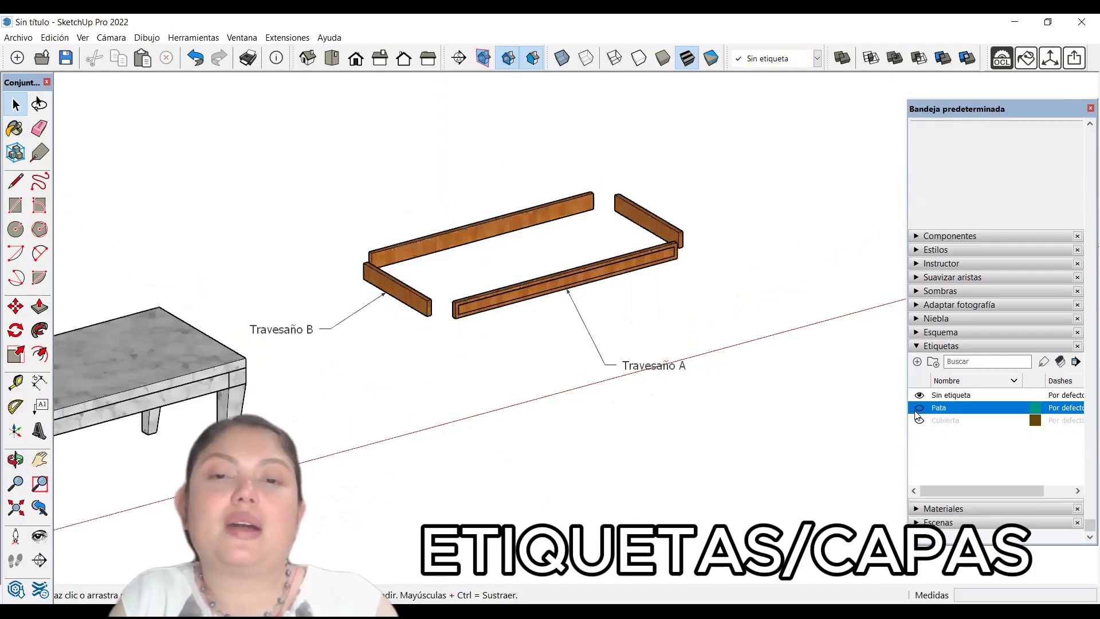
middle_drag(373, 459, 440, 469)
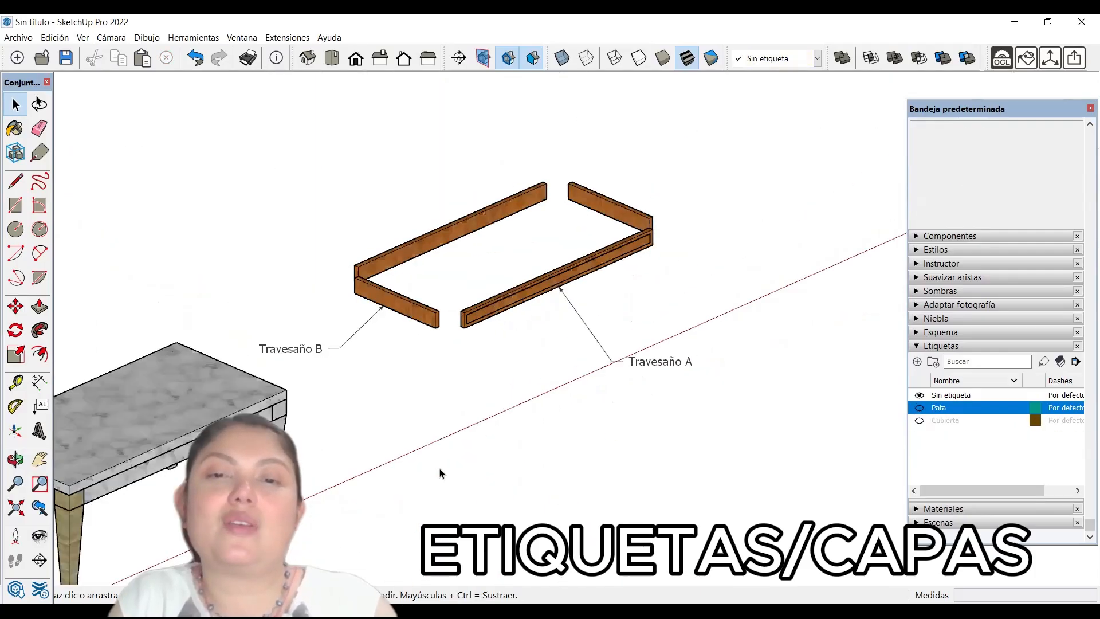
scroll(483, 254, up, 2)
scroll(756, 346, down, 1)
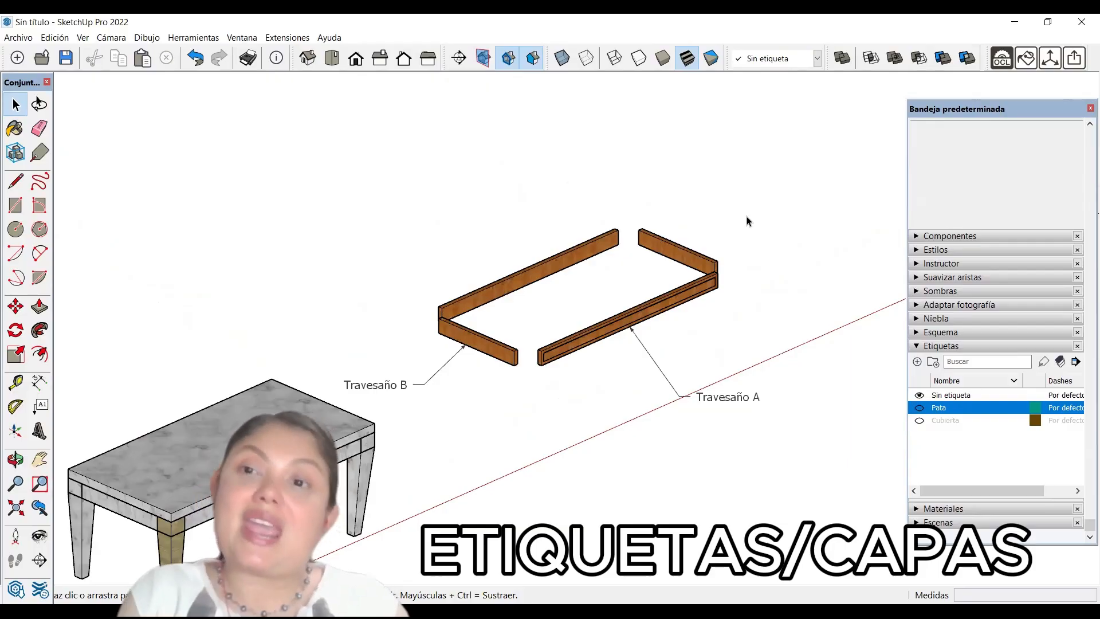
scroll(747, 223, up, 2)
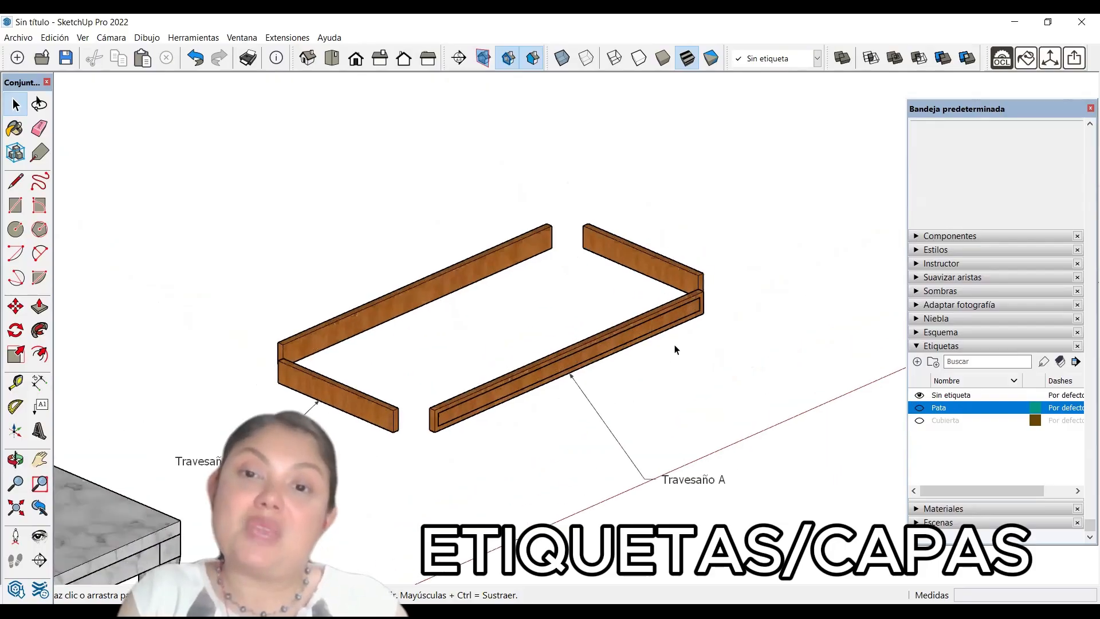
Open the detailed table's group and select the front long rail to check its entity information
click(663, 308)
scroll(667, 301, down, 2)
click(640, 303)
double_click(643, 327)
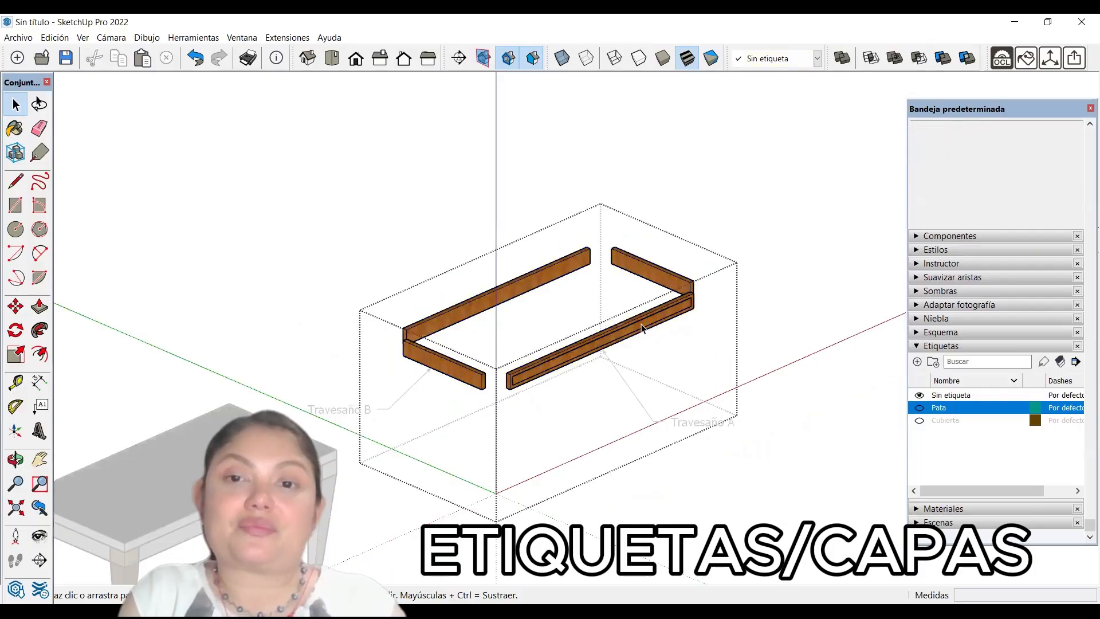
click(642, 327)
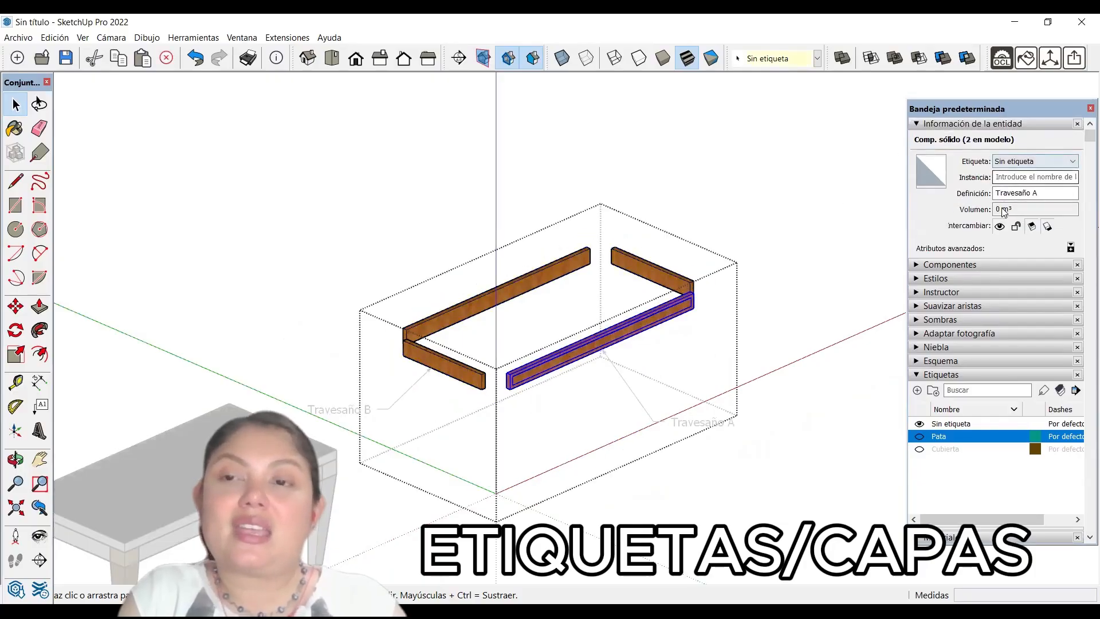
Close the table's group and create a new tag named "travesaños"
click(762, 236)
scroll(790, 338, down, 2)
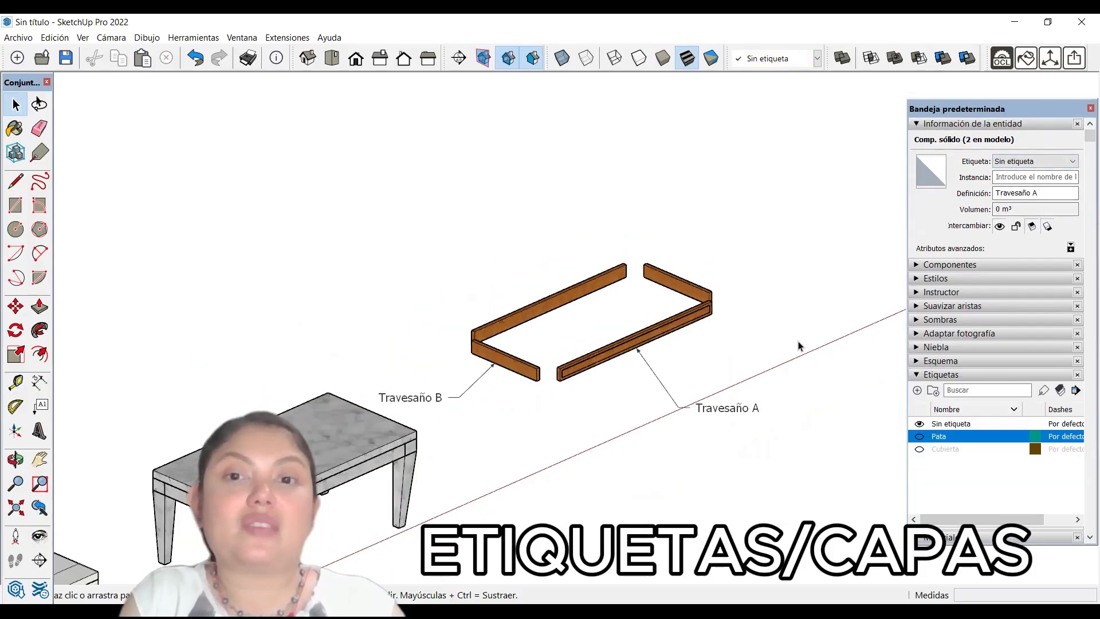
click(790, 338)
click(917, 391)
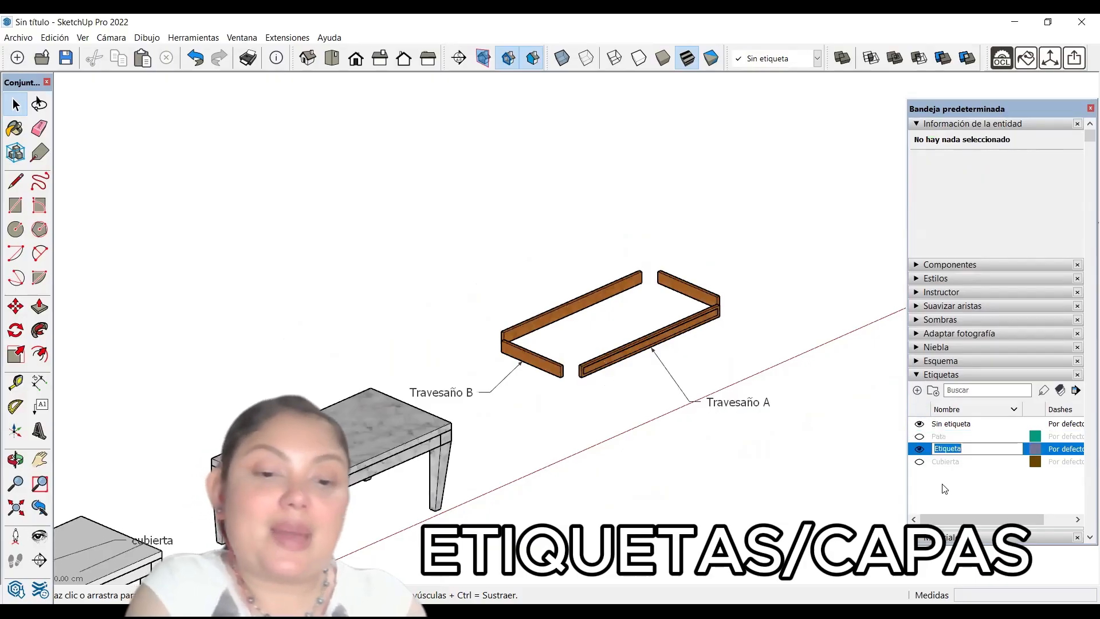
text(travesaños)
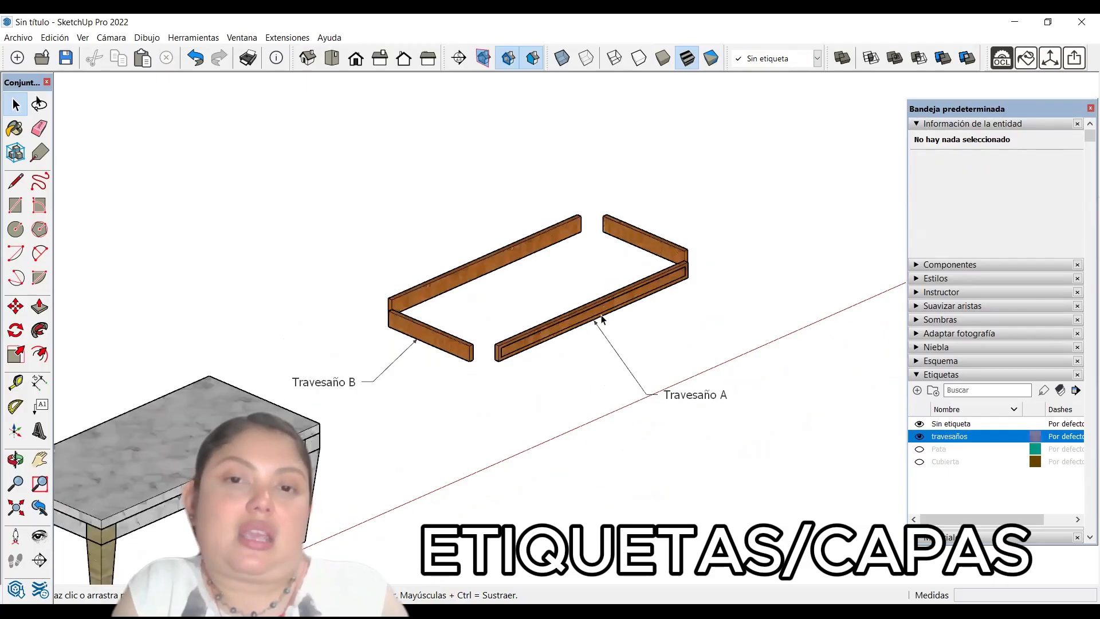
Inside the detailed table's group, assign the tag travesaños to all four rails and close the group
double_click(599, 316)
click(618, 314)
shift+click(643, 243)
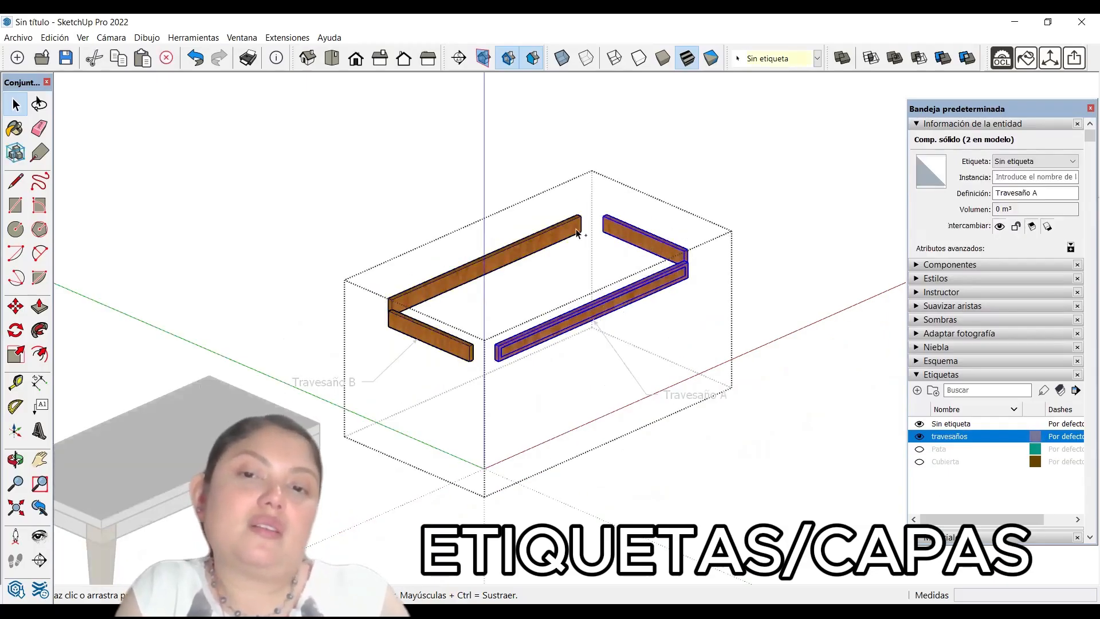
shift+click(566, 232)
shift+click(422, 335)
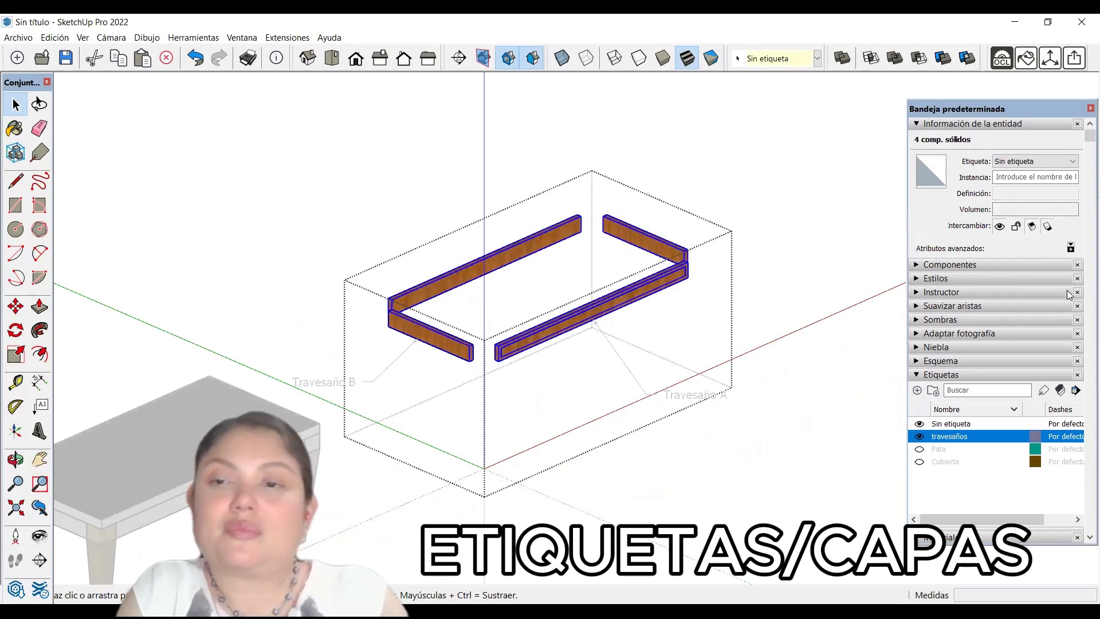
click(1052, 163)
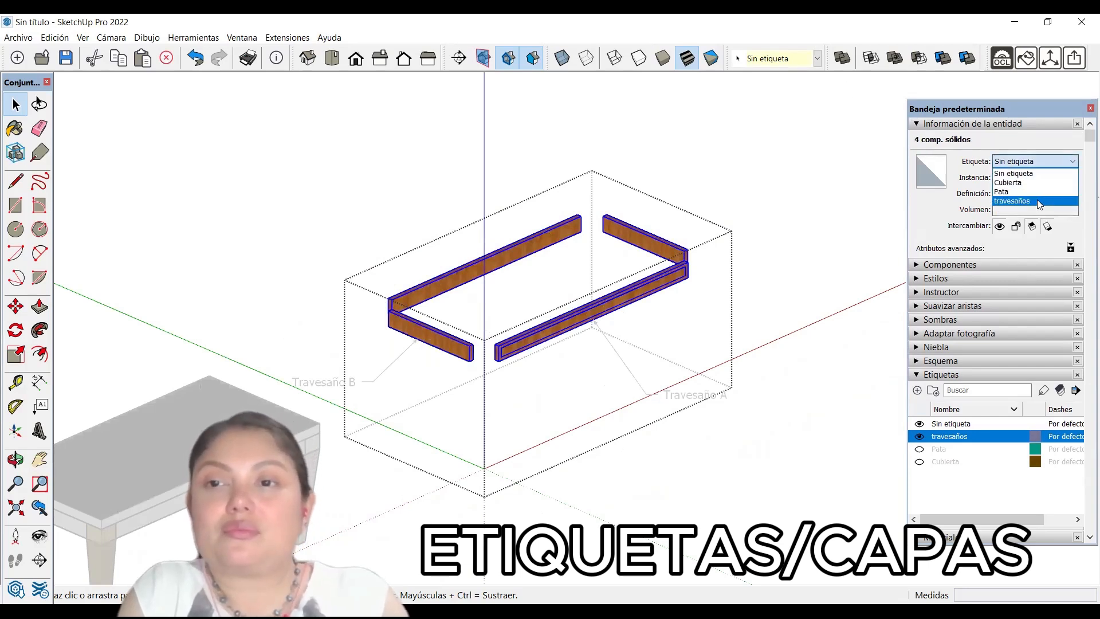
click(1039, 201)
click(778, 446)
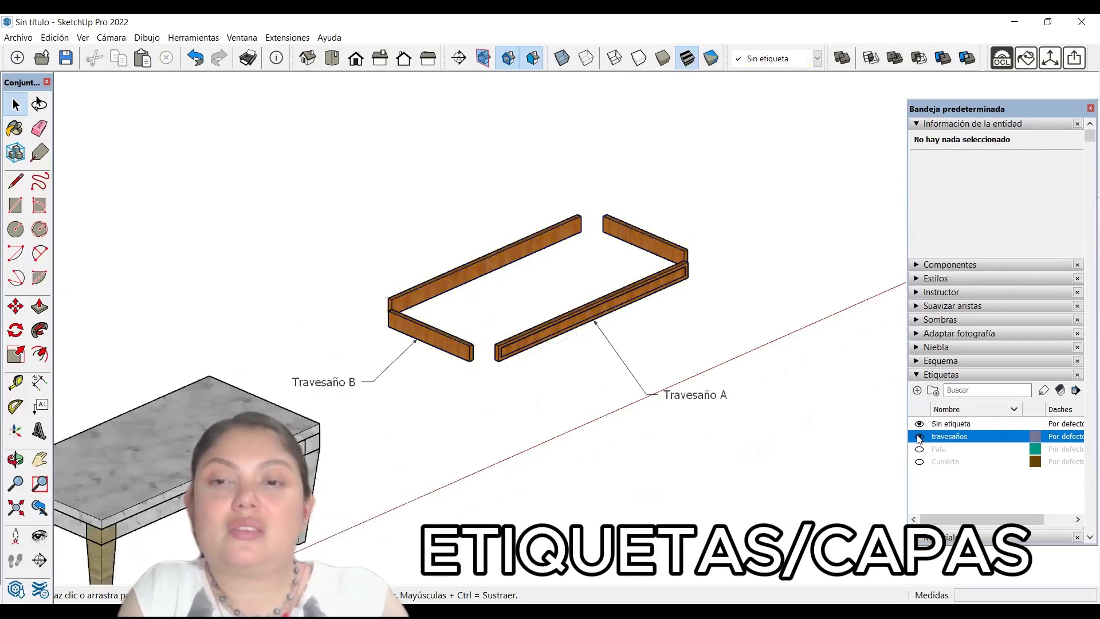
Toggle the travesaños tag off and on to check it, and make the Pata and Cubierta tags visible again
click(918, 437)
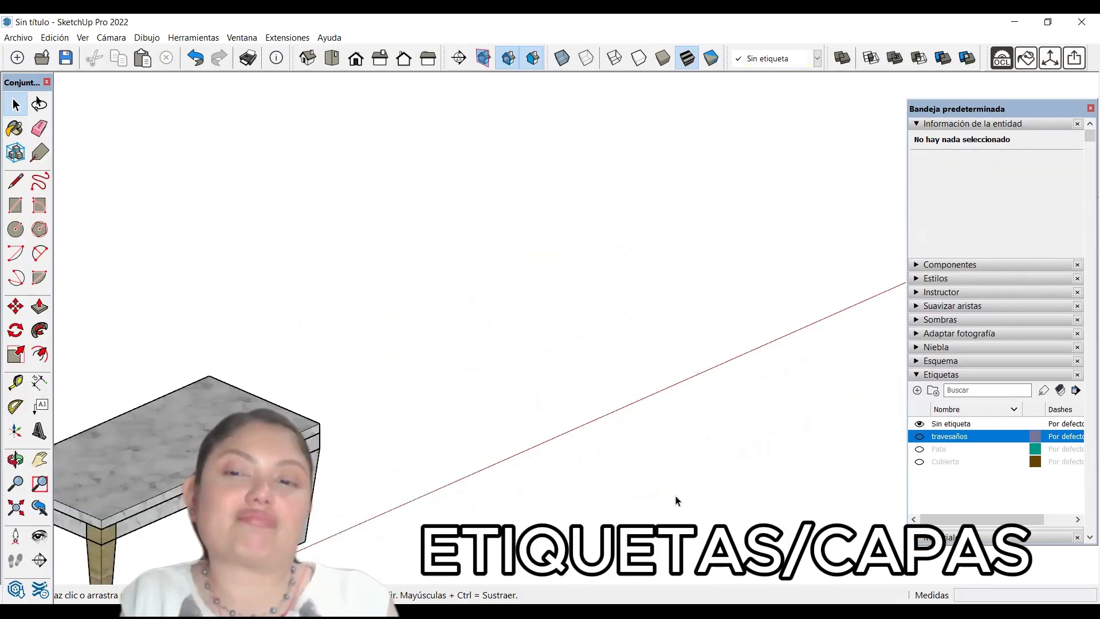
click(920, 438)
click(920, 449)
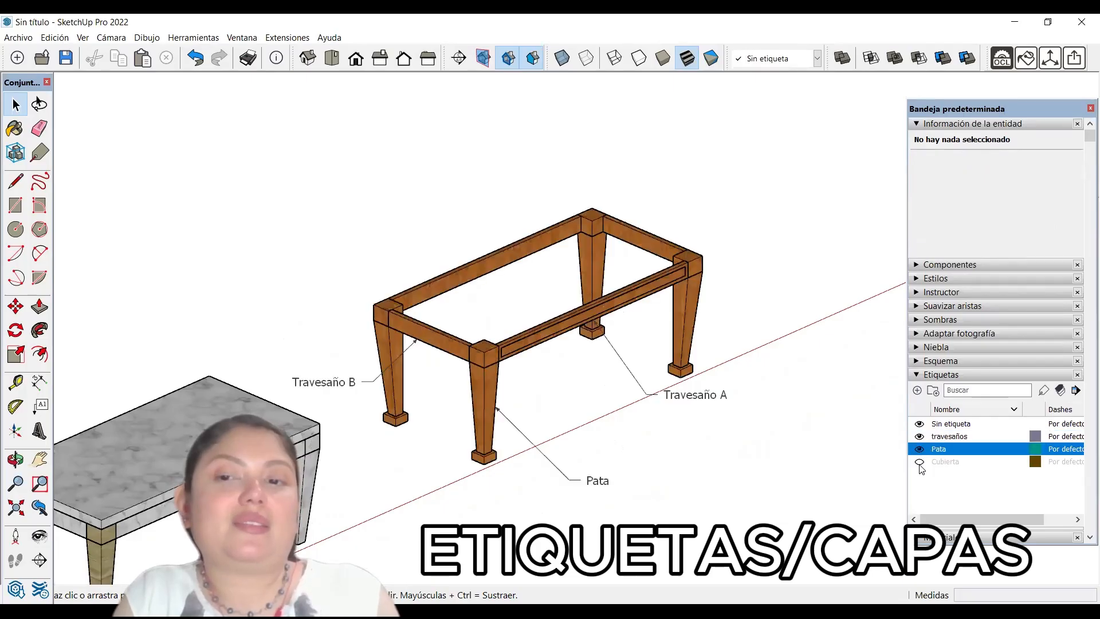
click(919, 464)
middle_drag(252, 252, 206, 252)
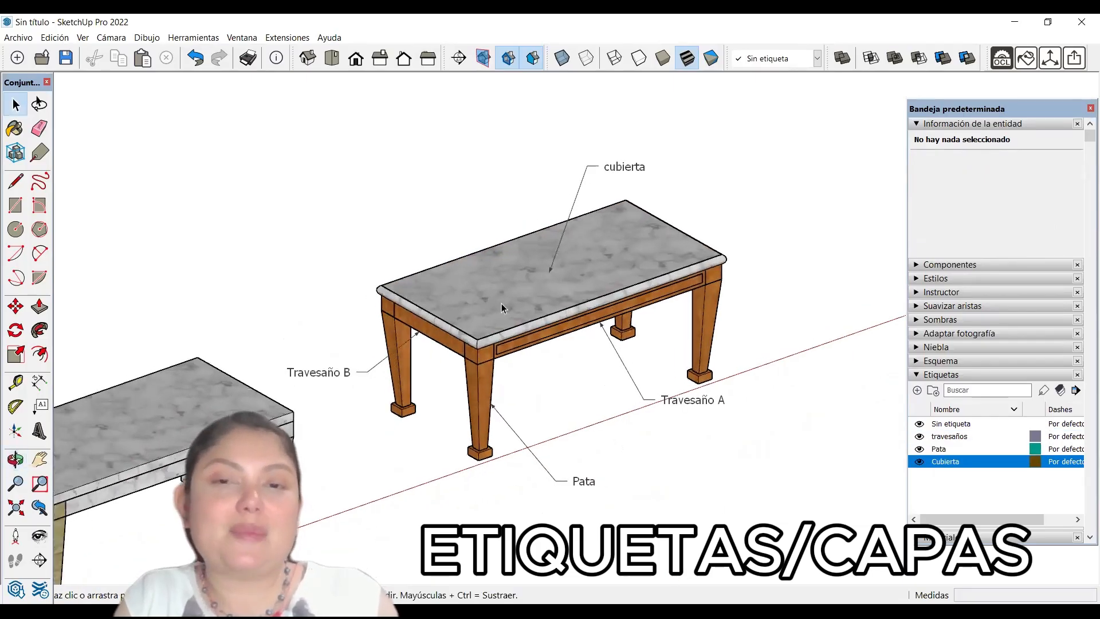
scroll(500, 304, down, 2)
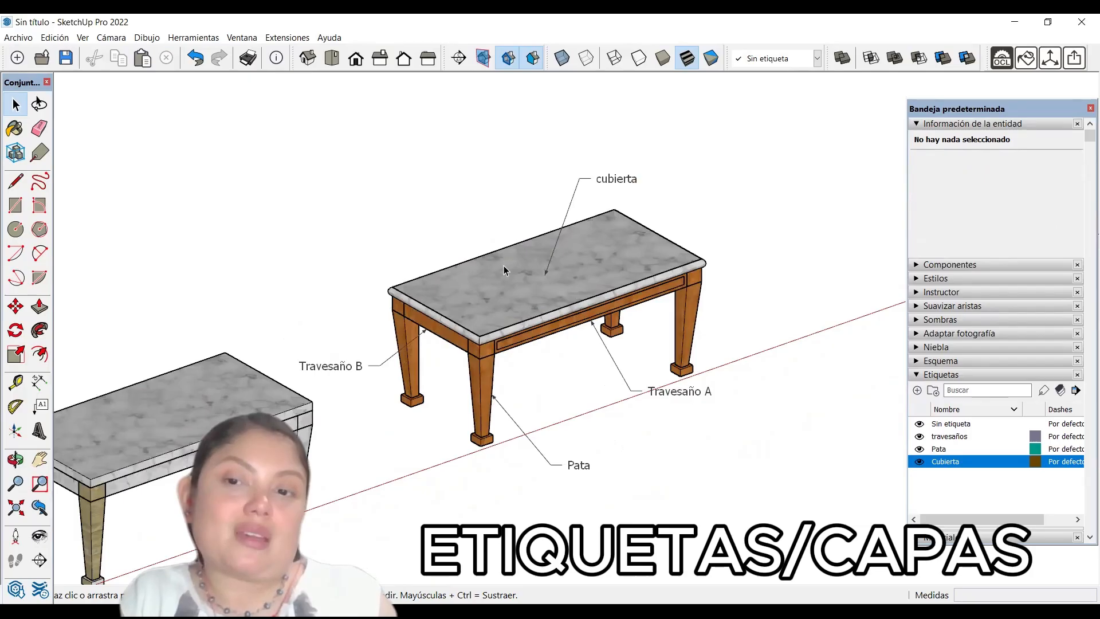
Select the whole detailed table to check its group's entity information, and clear the selection
click(540, 331)
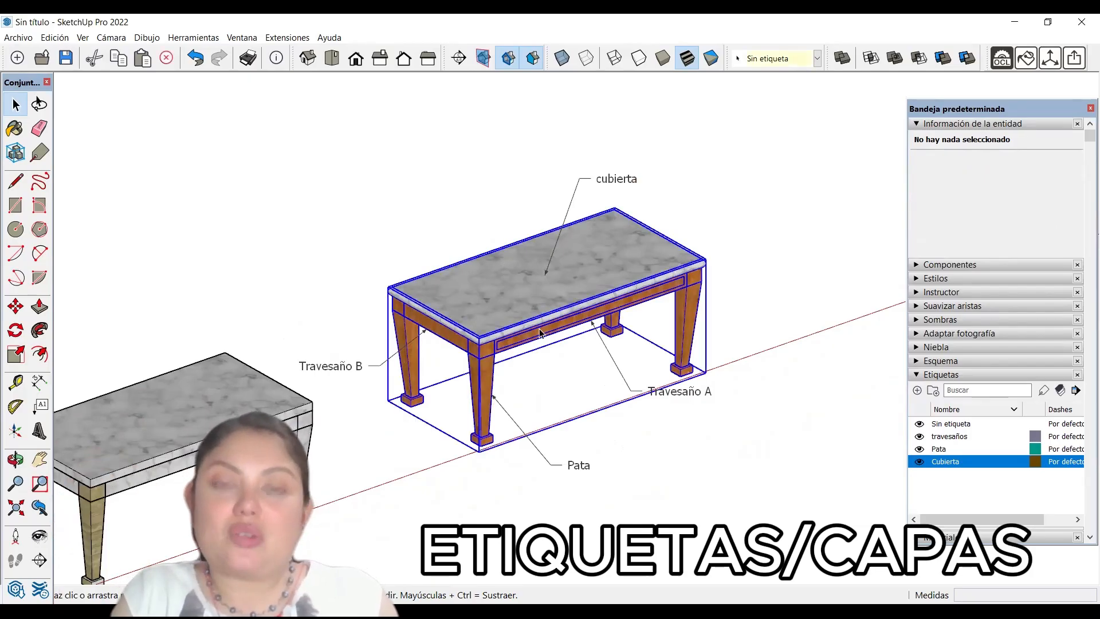
scroll(497, 435, down, 3)
scroll(474, 488, up, 3)
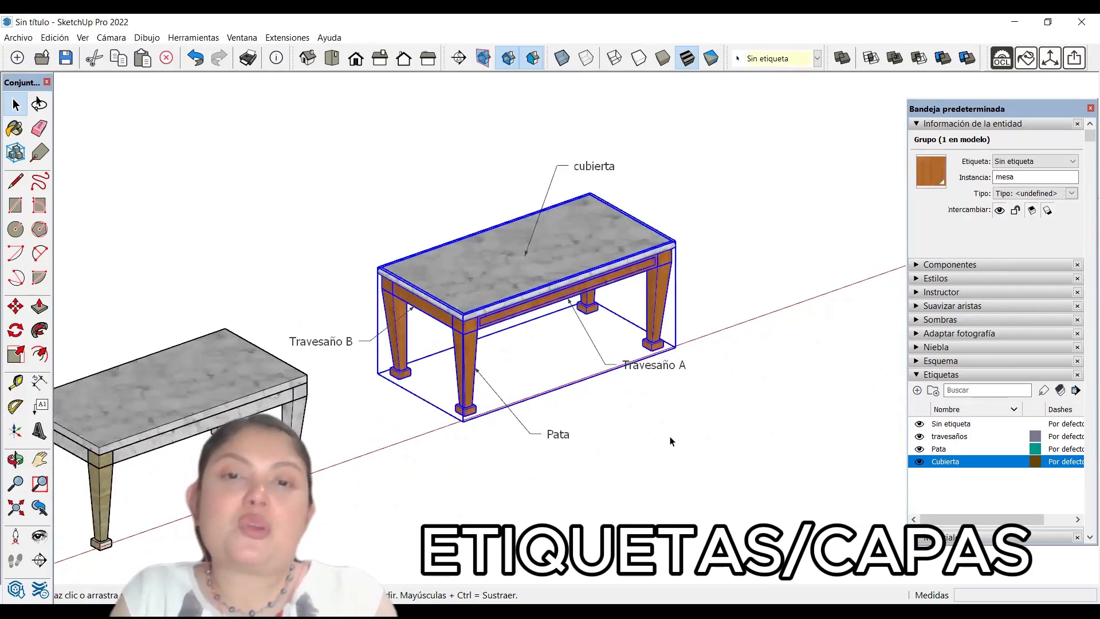
click(682, 444)
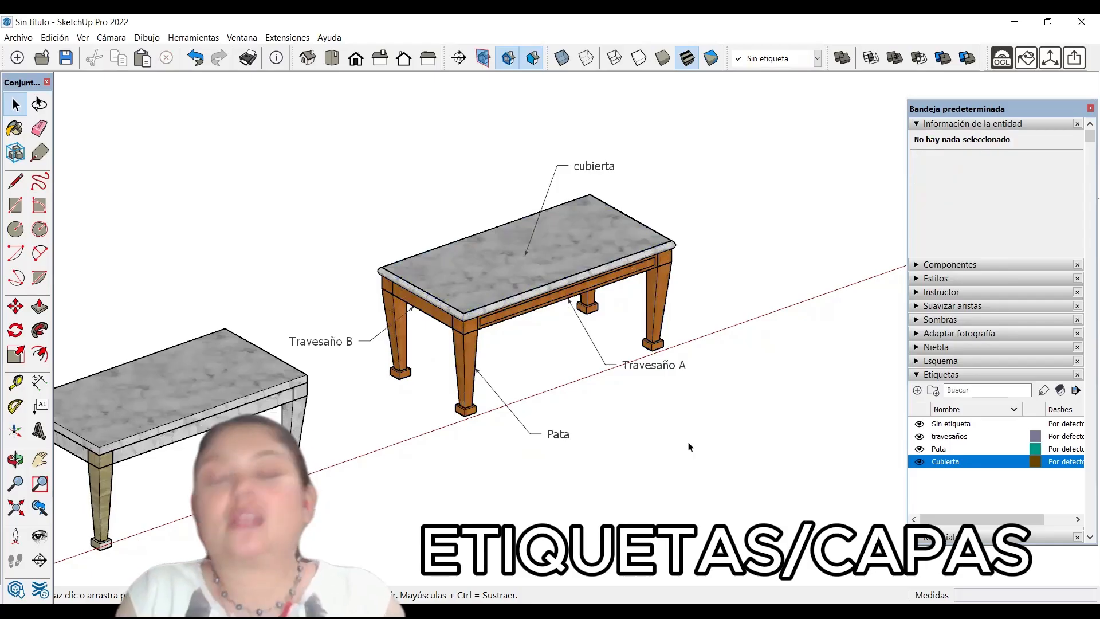
Create another tag and name it "mesa"
click(918, 391)
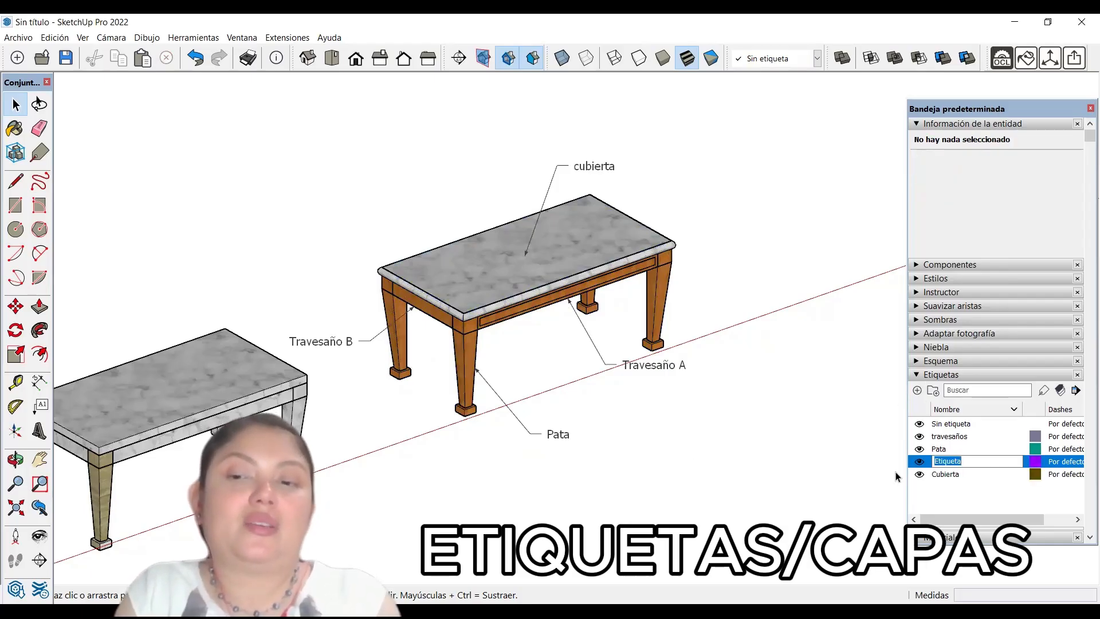
key(s)
key(a)
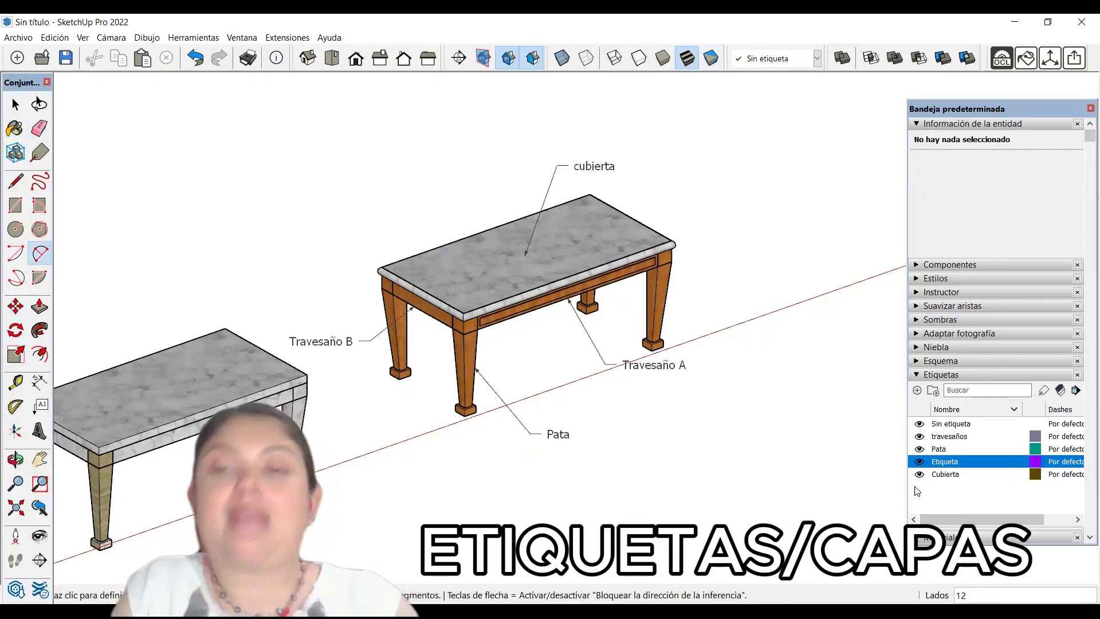
click(966, 492)
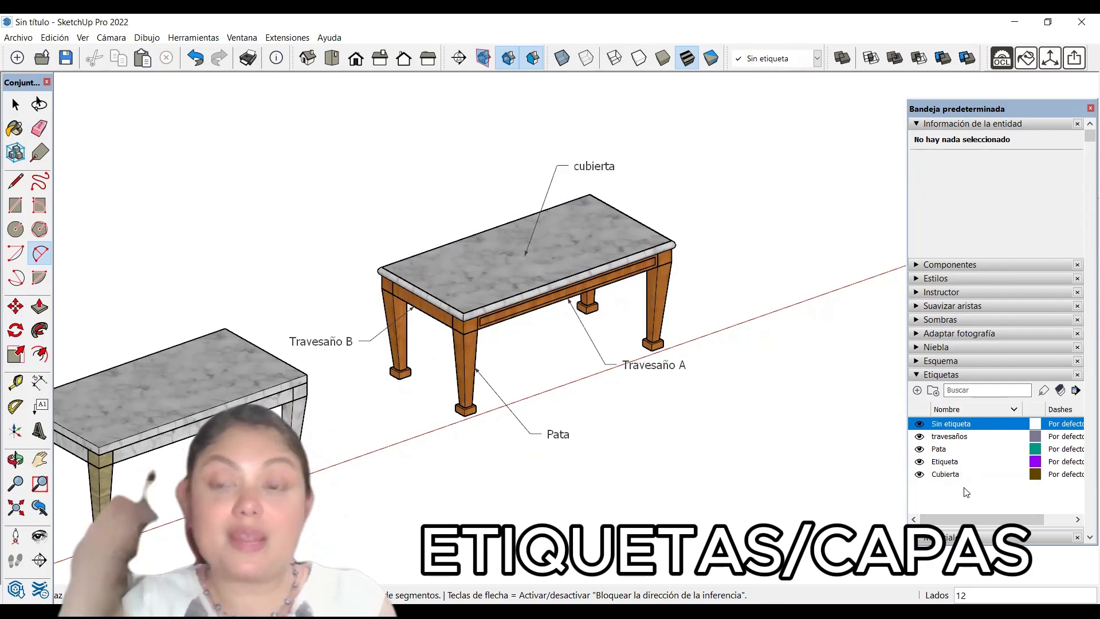
double_click(951, 461)
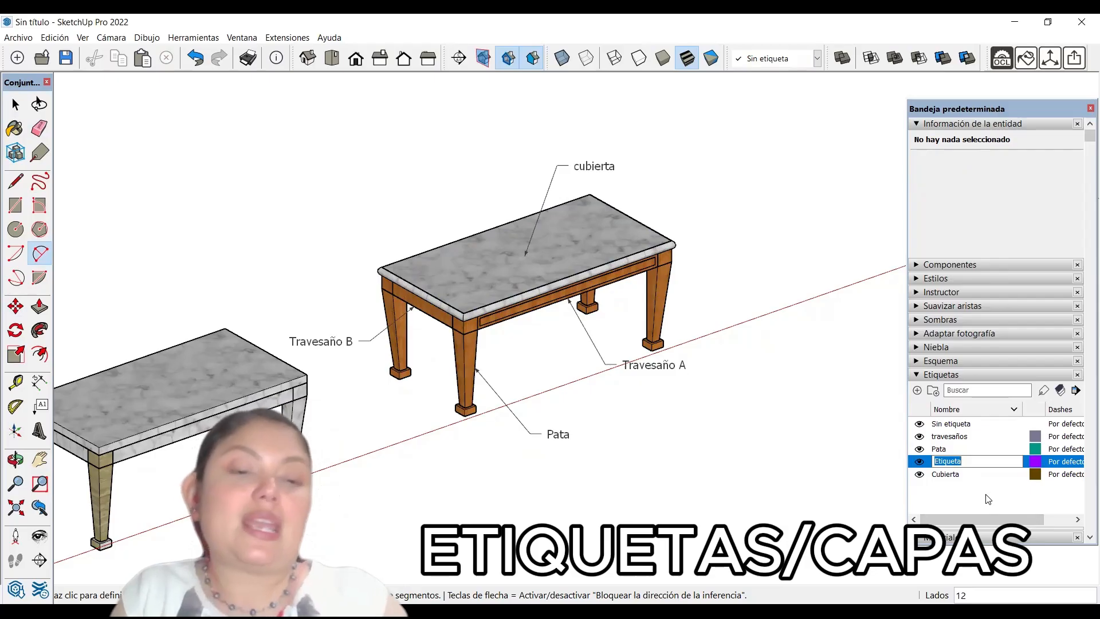
text(mesa)
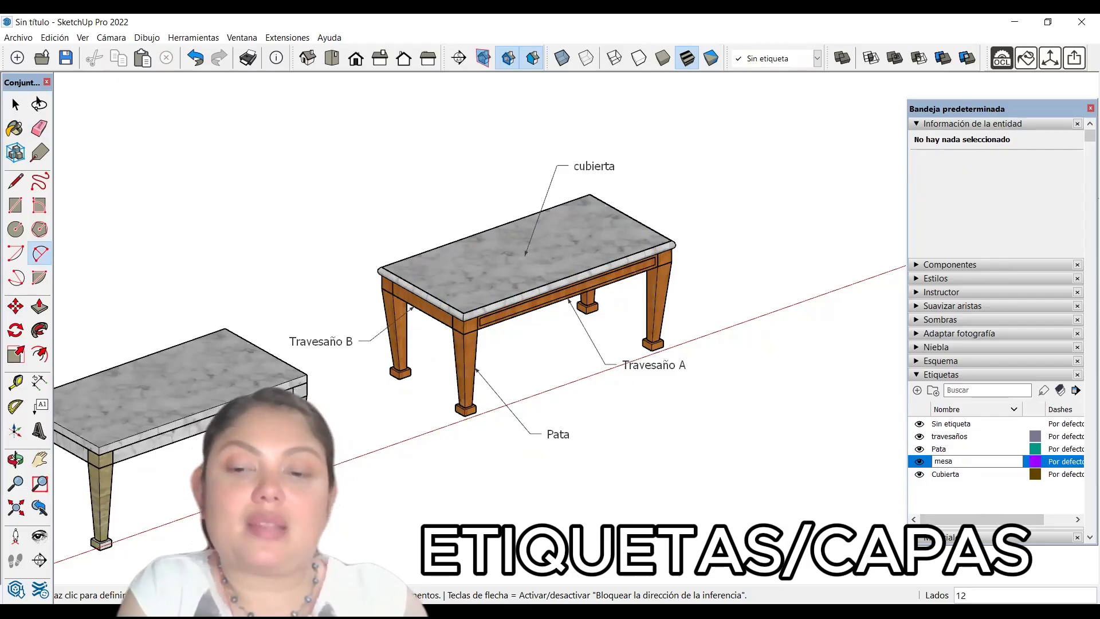
key(Return)
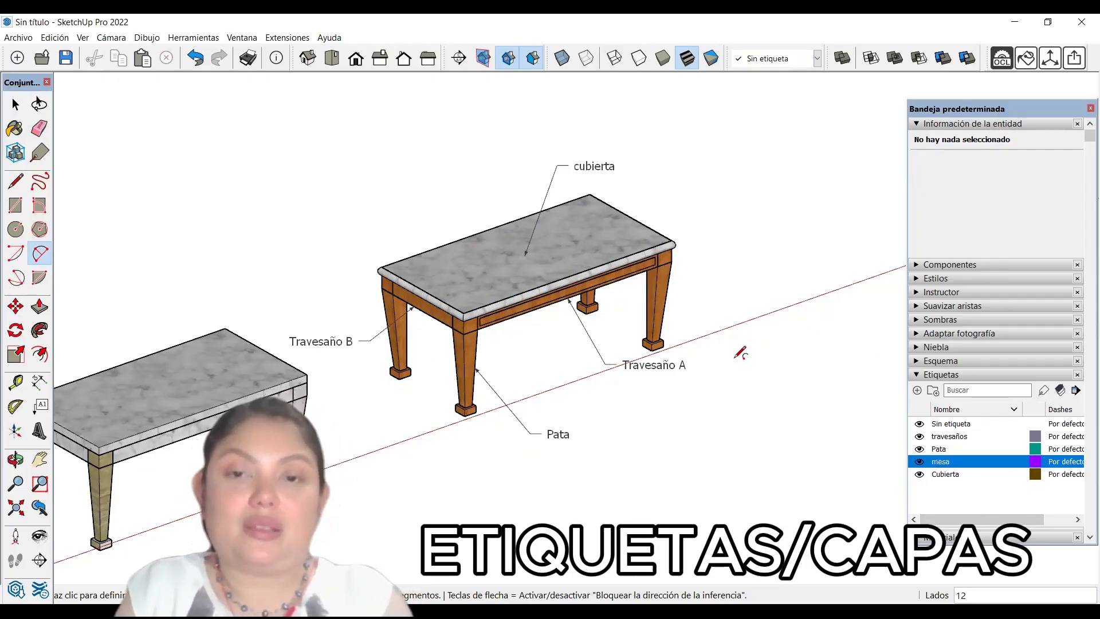
Assign the tag mesa to the whole group of the detailed table and clear the selection
key(space)
click(575, 253)
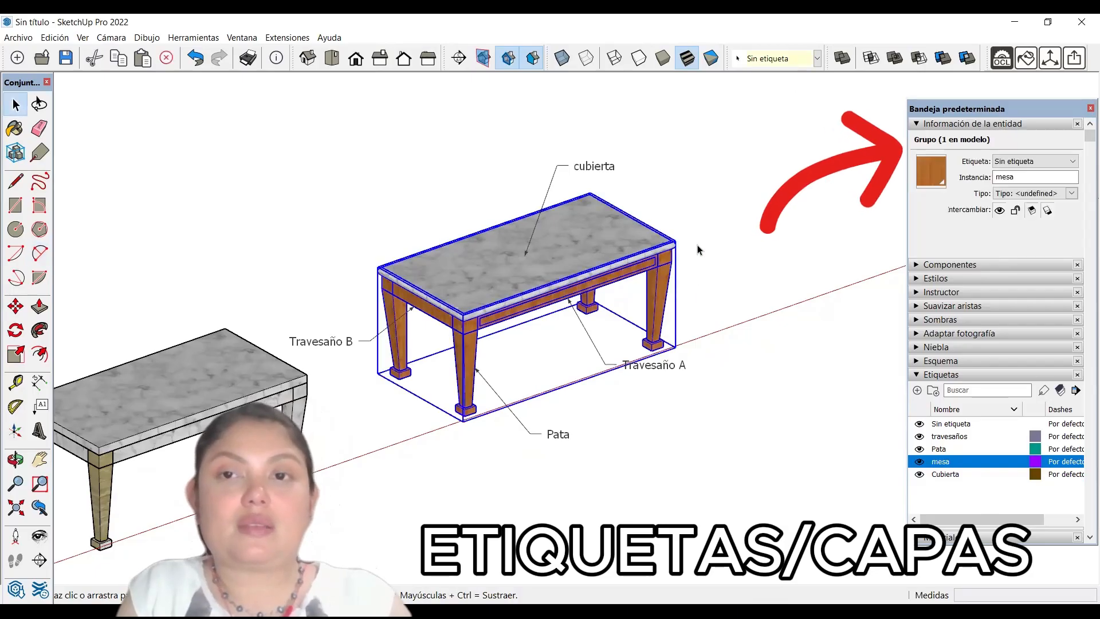
click(1072, 161)
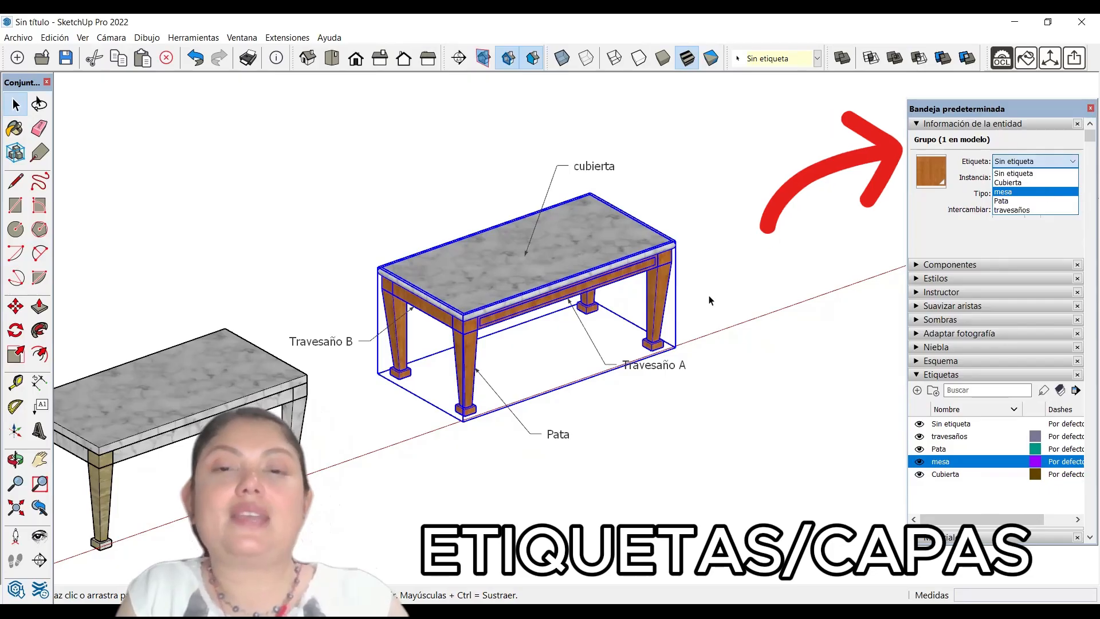
click(800, 385)
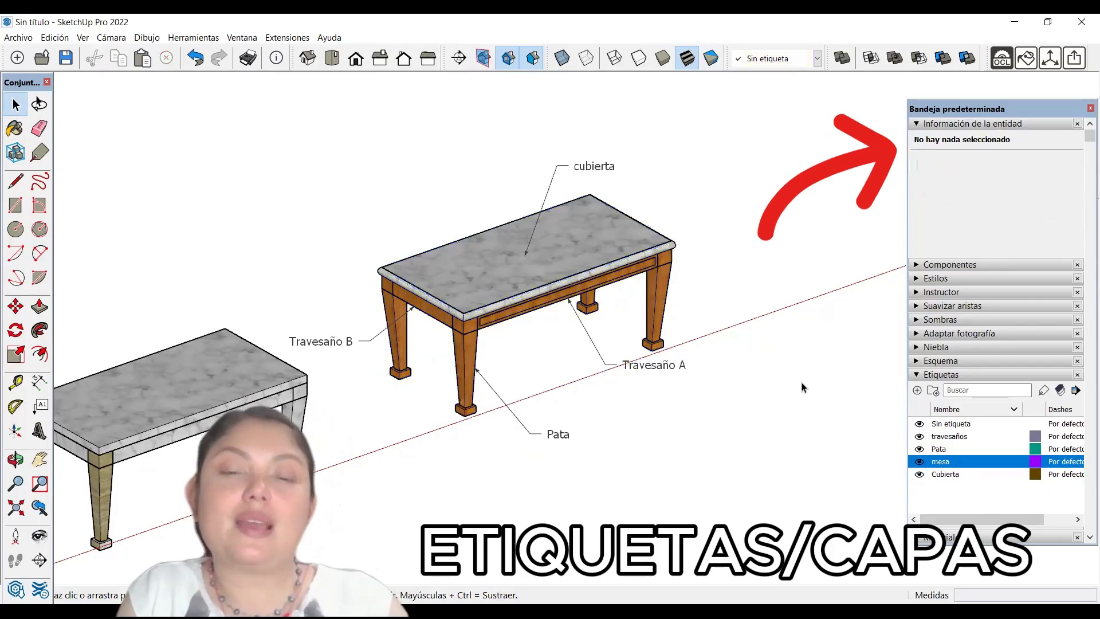
Toggle the Cubierta, Pata and travesaños tags off and on one at a time to check their parts
click(919, 475)
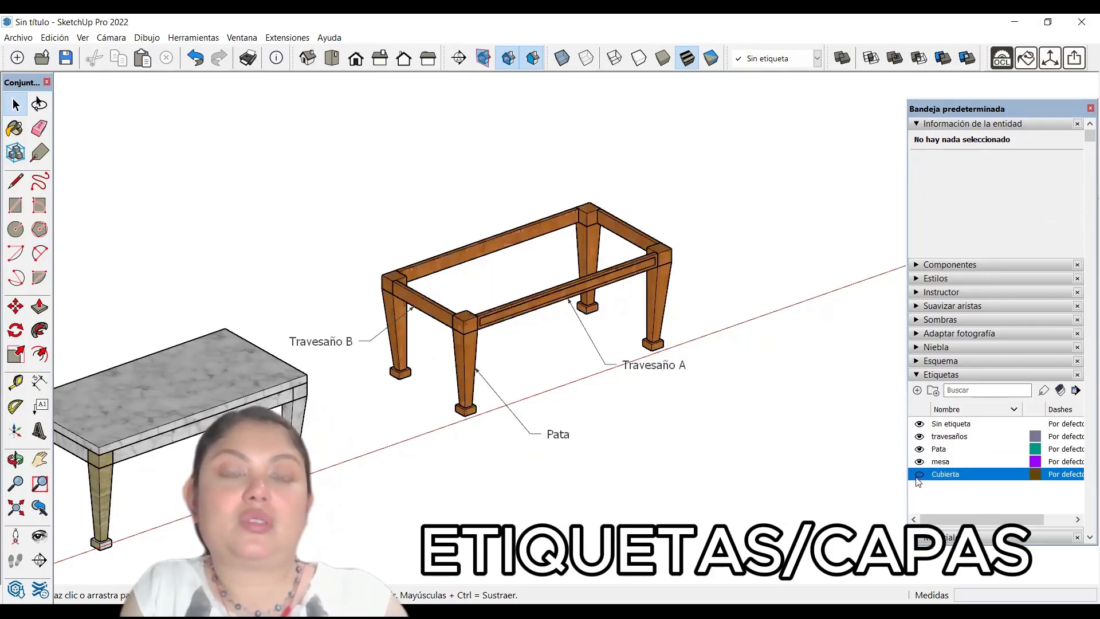
click(919, 475)
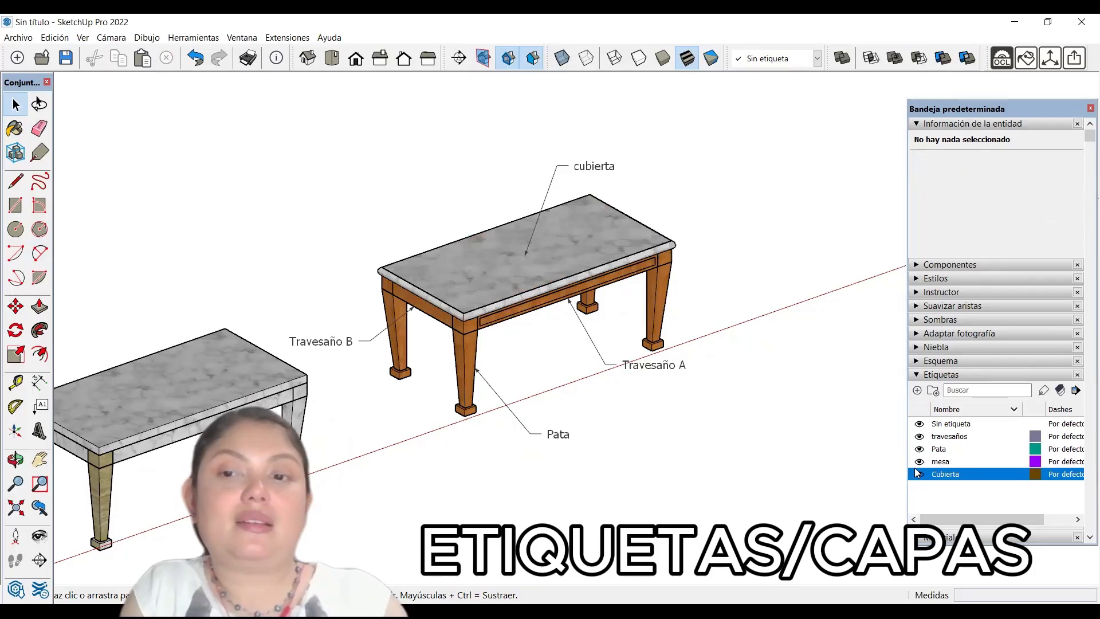
click(919, 449)
click(919, 449)
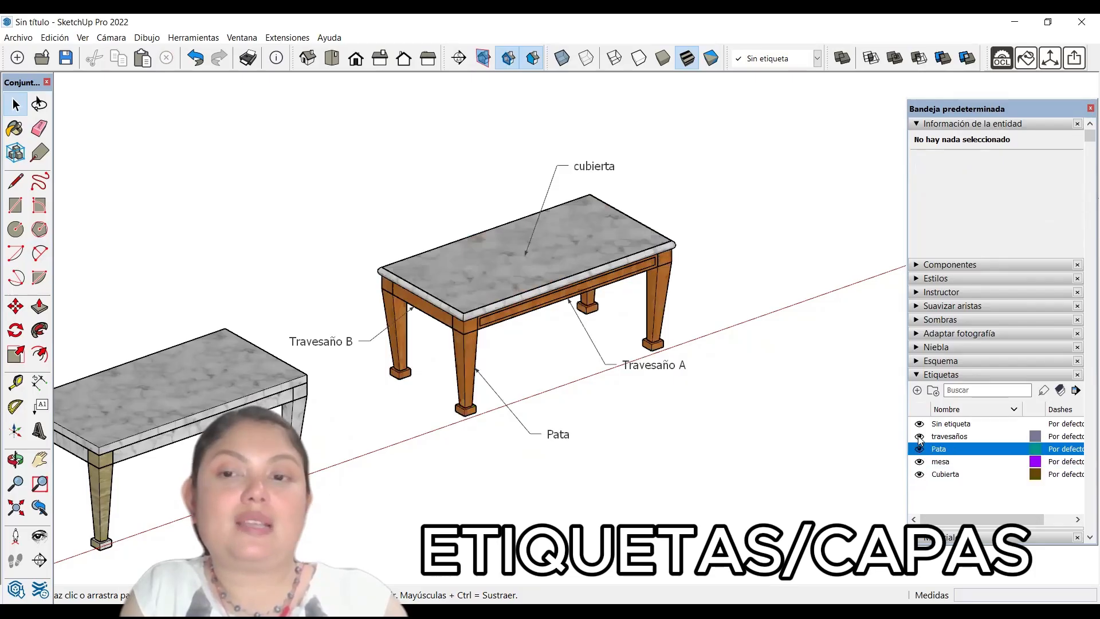
click(920, 436)
click(920, 438)
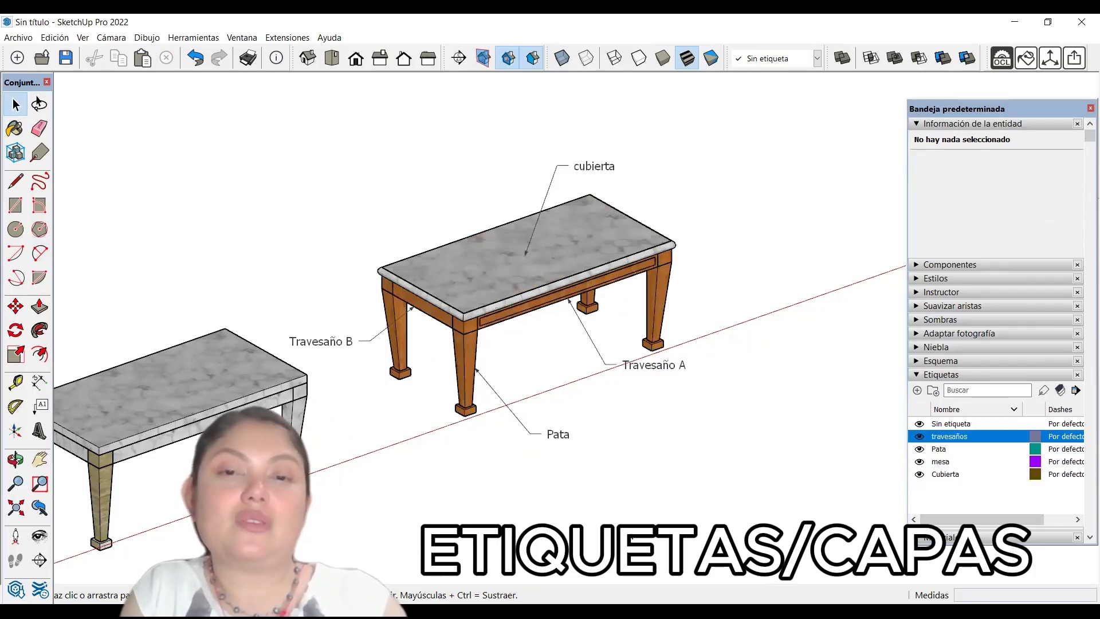
Examine the labeled detailed table from several sides and compare it with the simpler tables beside it
scroll(787, 332, down, 3)
middle_drag(622, 385, 666, 358)
right_click(666, 359)
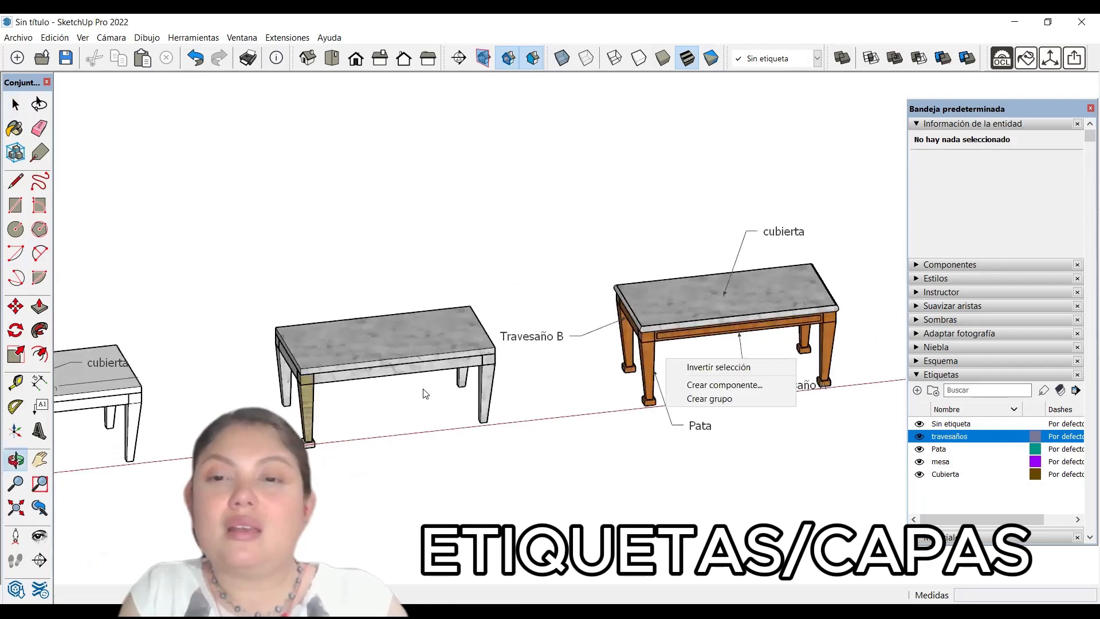
middle_drag(632, 540, 859, 432)
scroll(809, 375, up, 3)
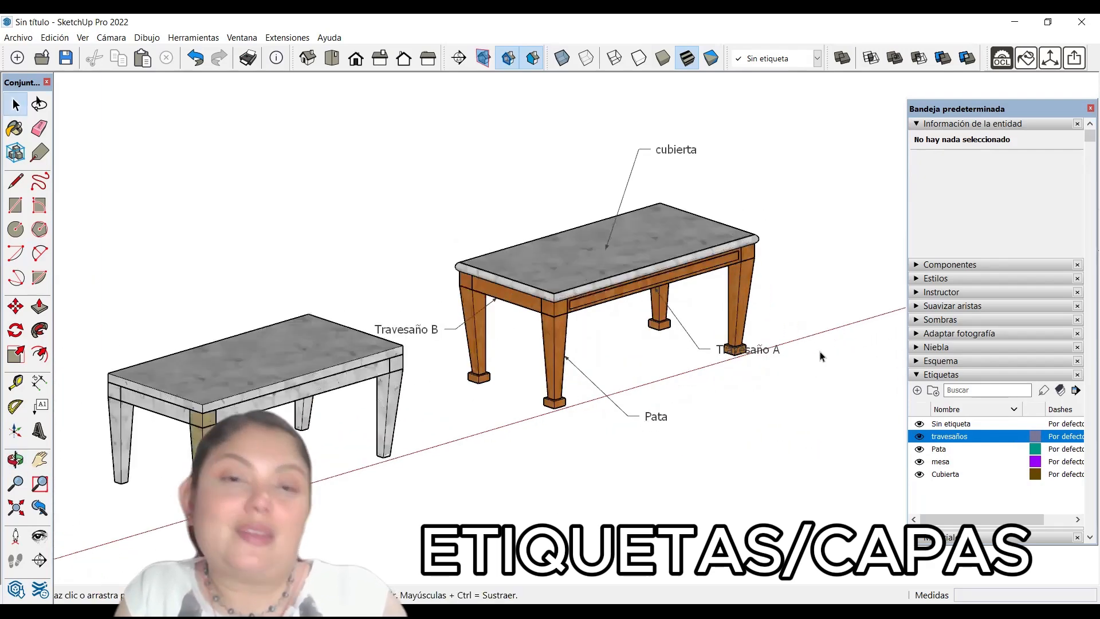
scroll(758, 357, down, 2)
scroll(852, 373, up, 3)
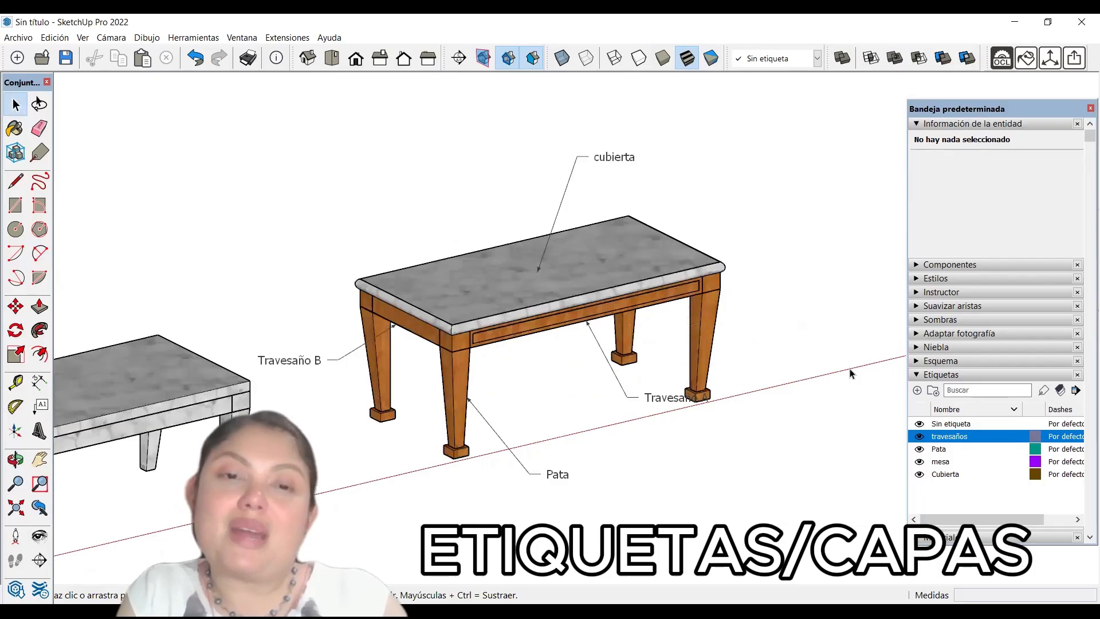
scroll(637, 453, up, 1)
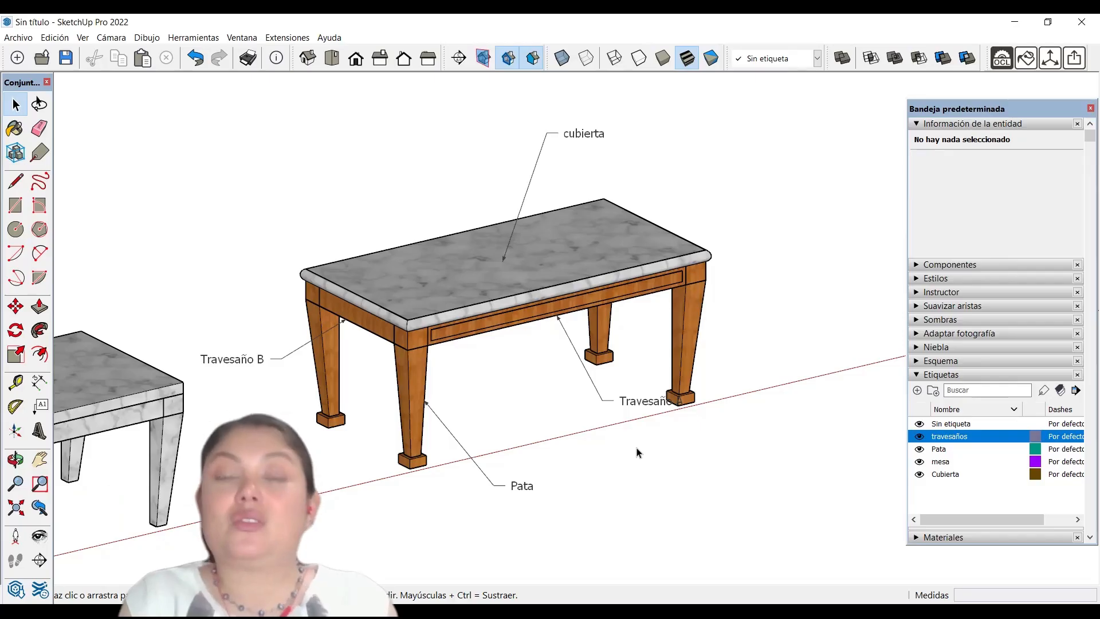
middle_drag(612, 449, 292, 513)
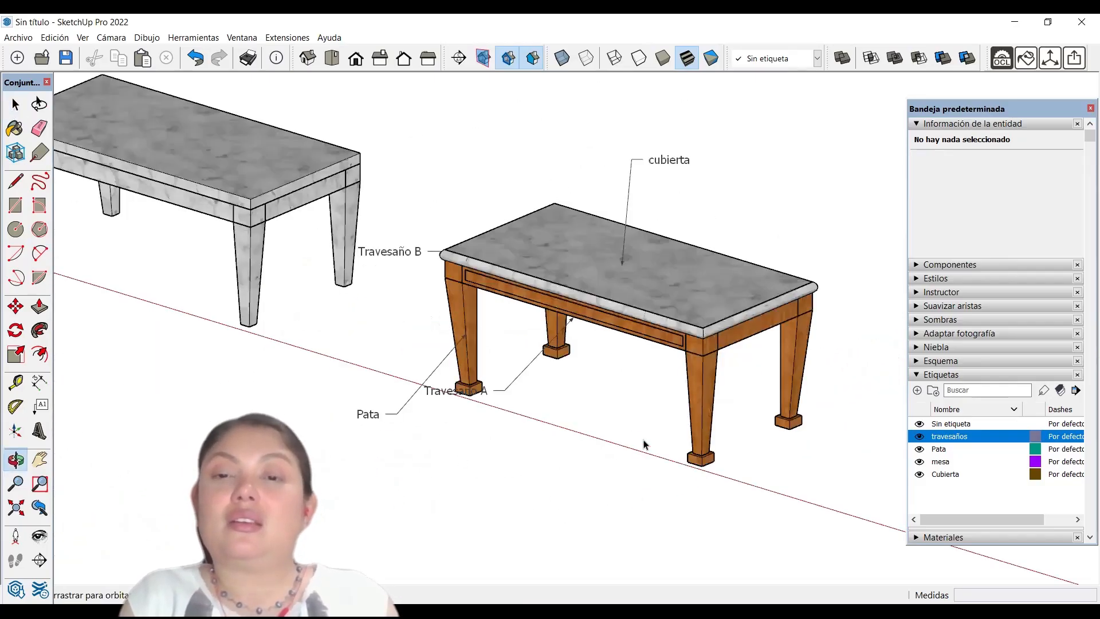
scroll(644, 445, down, 3)
middle_drag(643, 445, 278, 309)
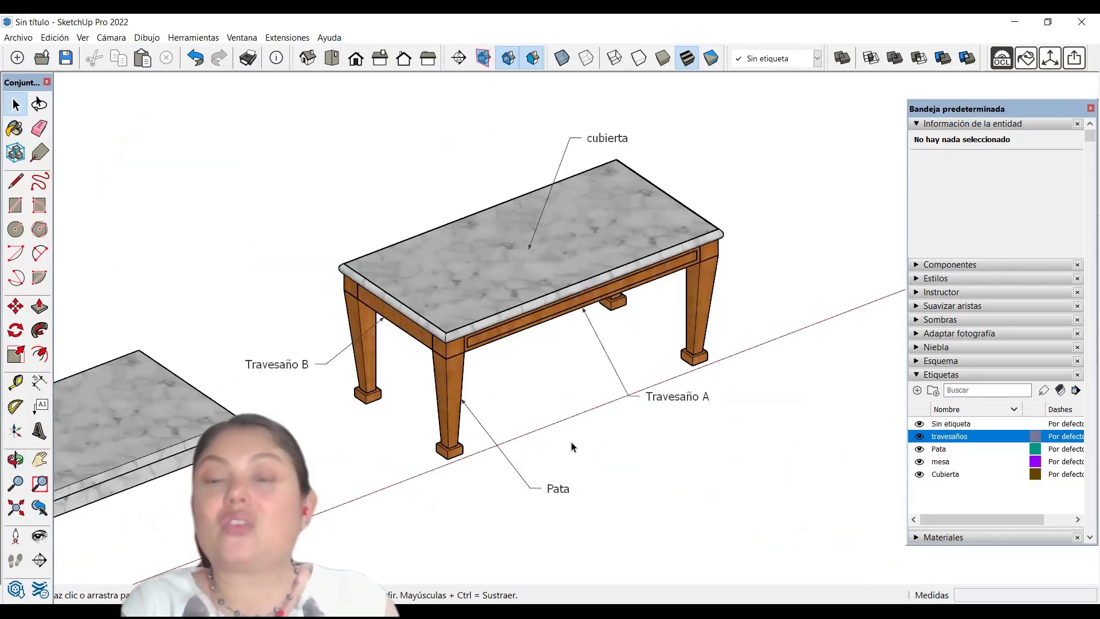